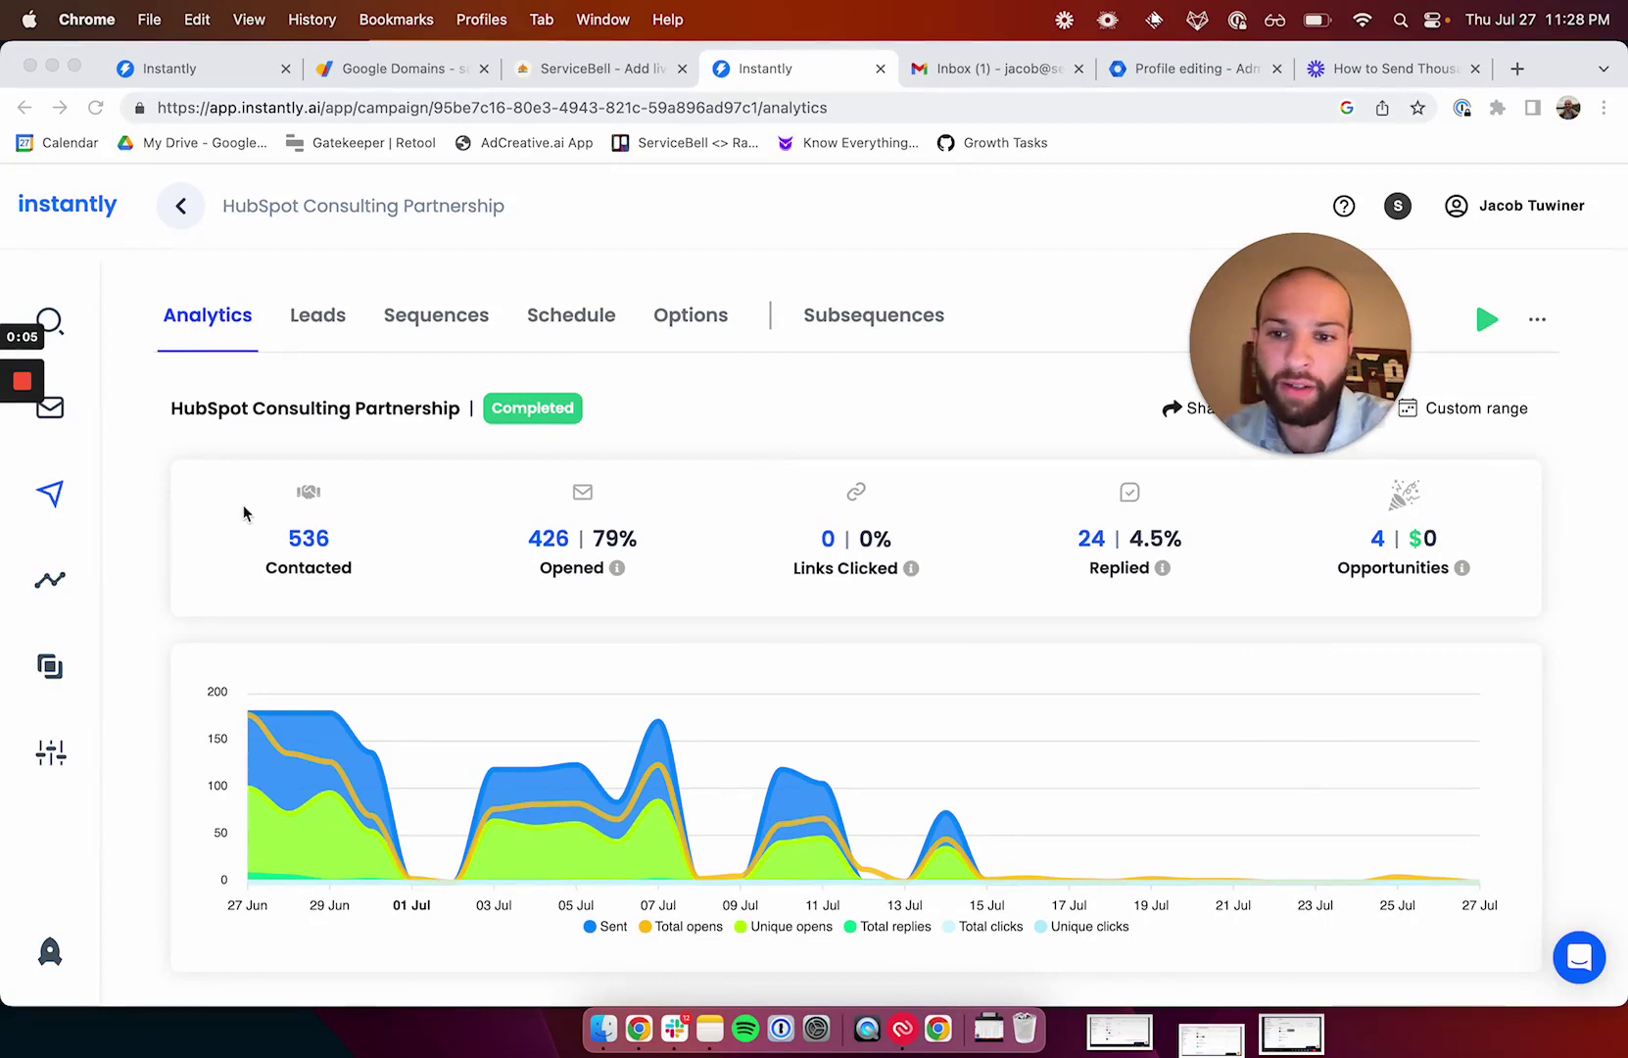
pyautogui.doubleClick(358, 538)
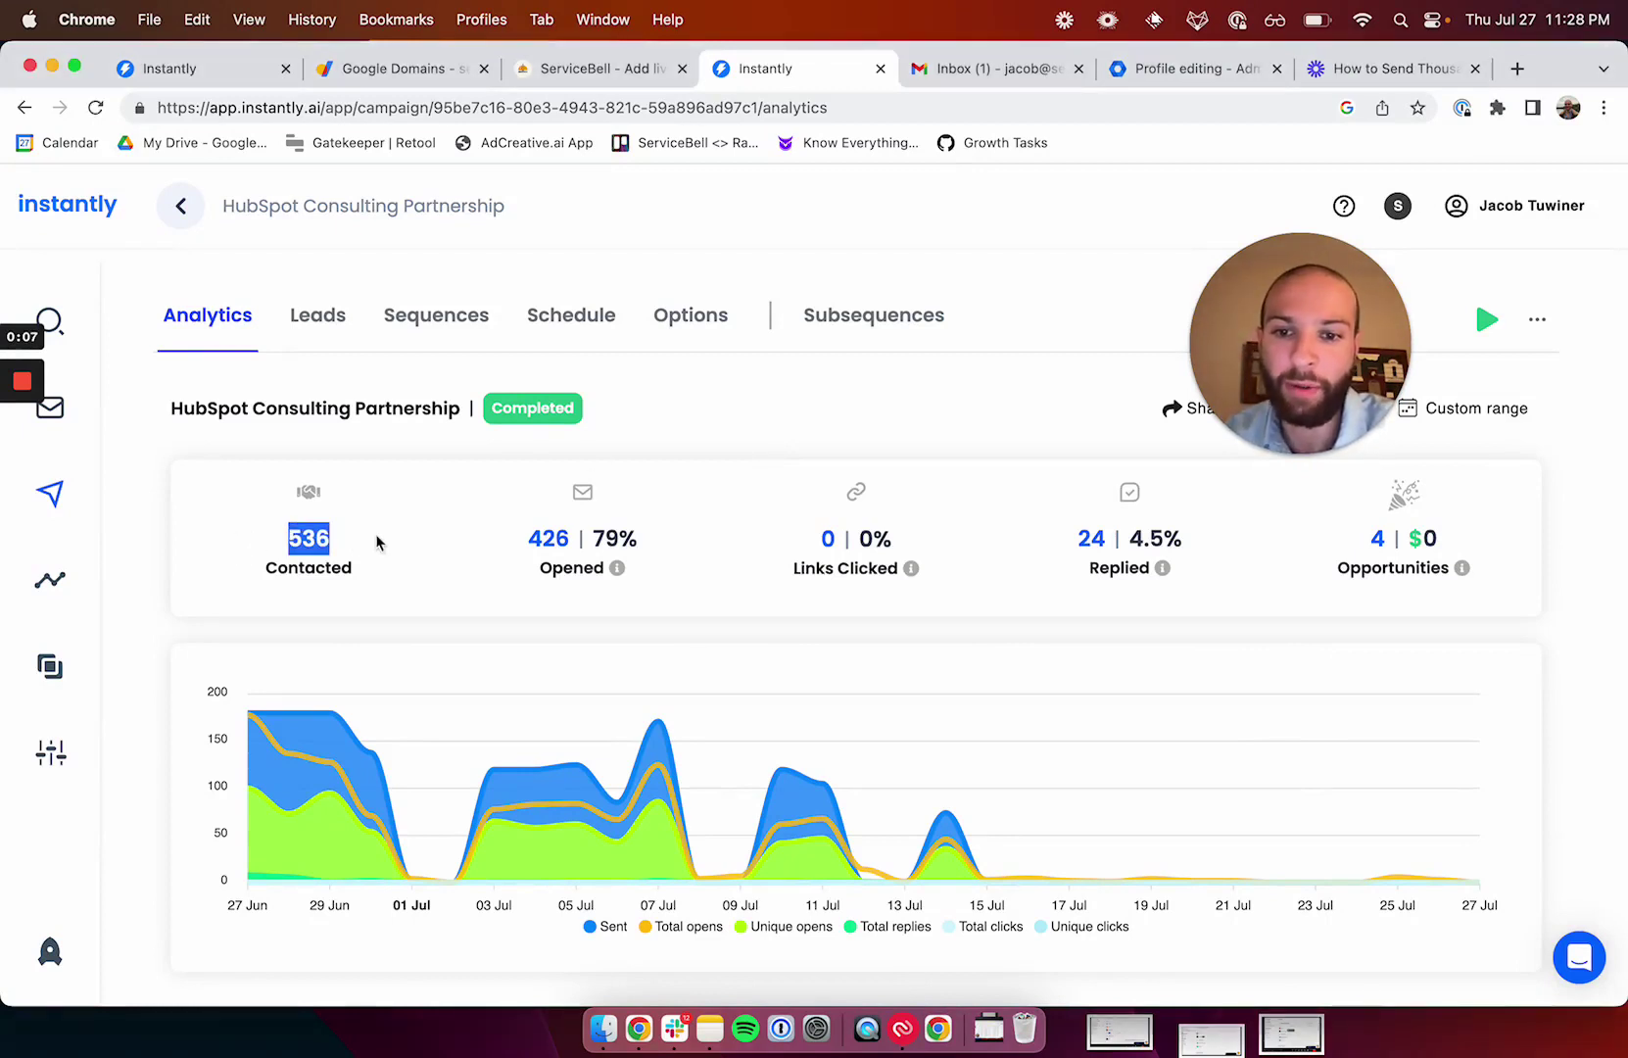
pyautogui.click(564, 537)
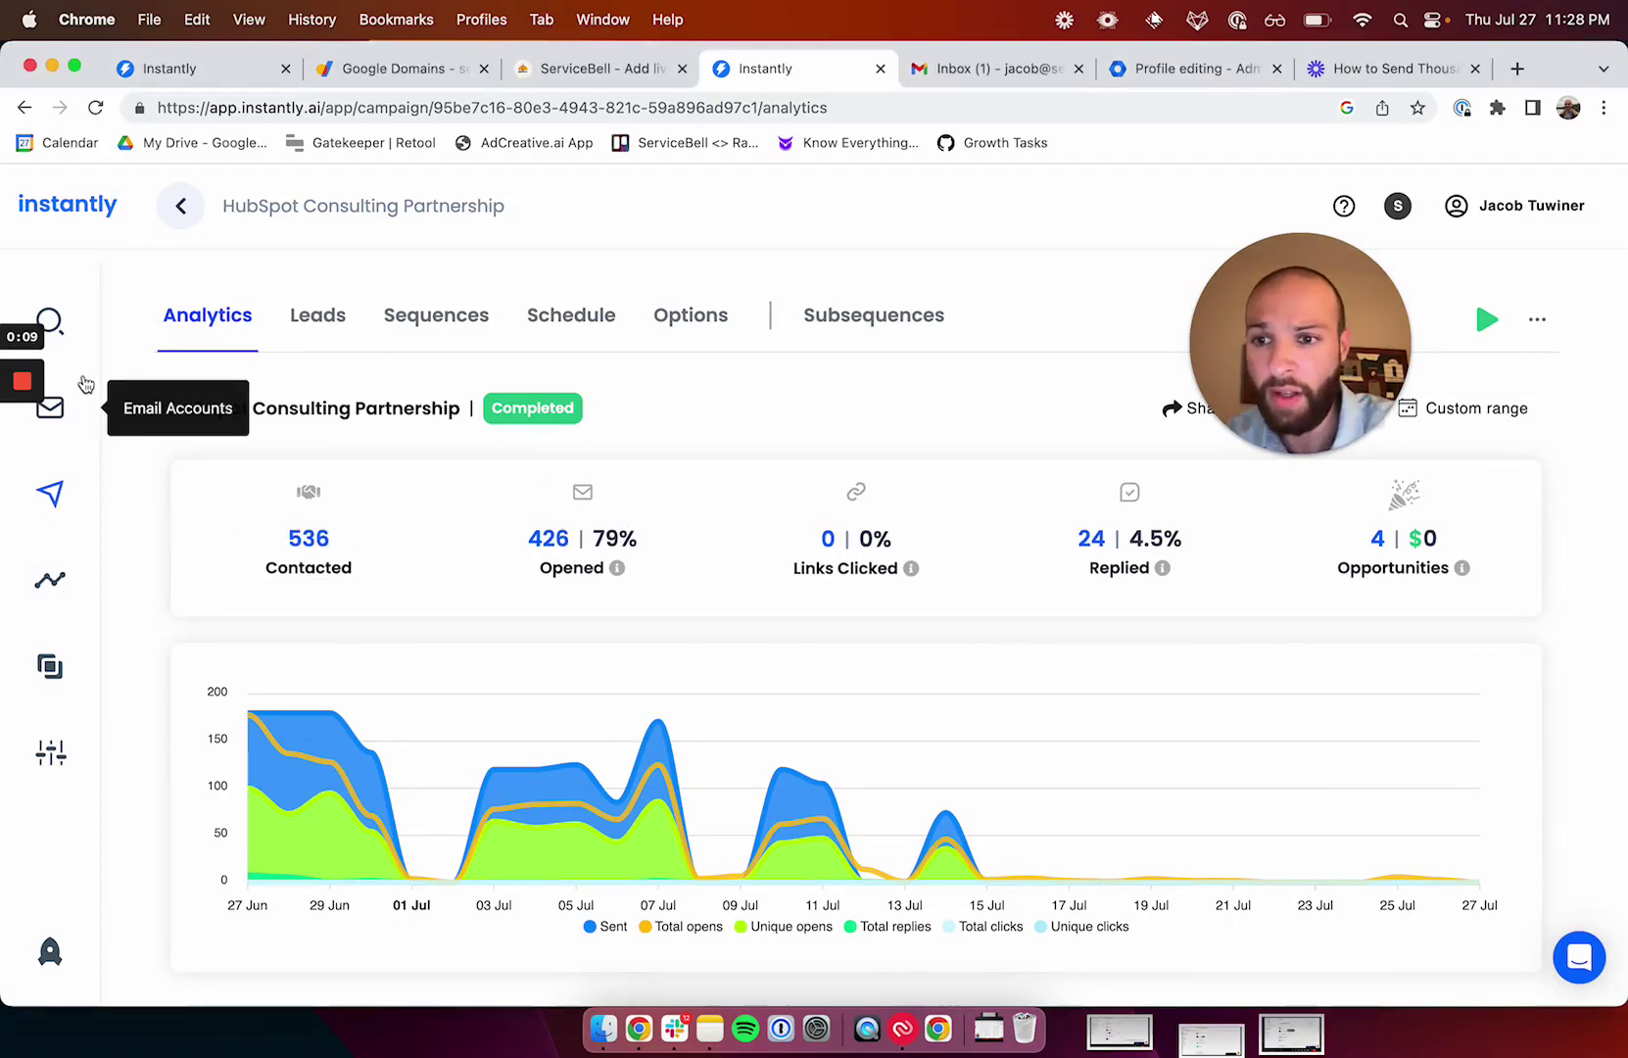
pyautogui.click(54, 403)
pyautogui.scroll(-5, 642, 461)
pyautogui.scroll(4, 641, 464)
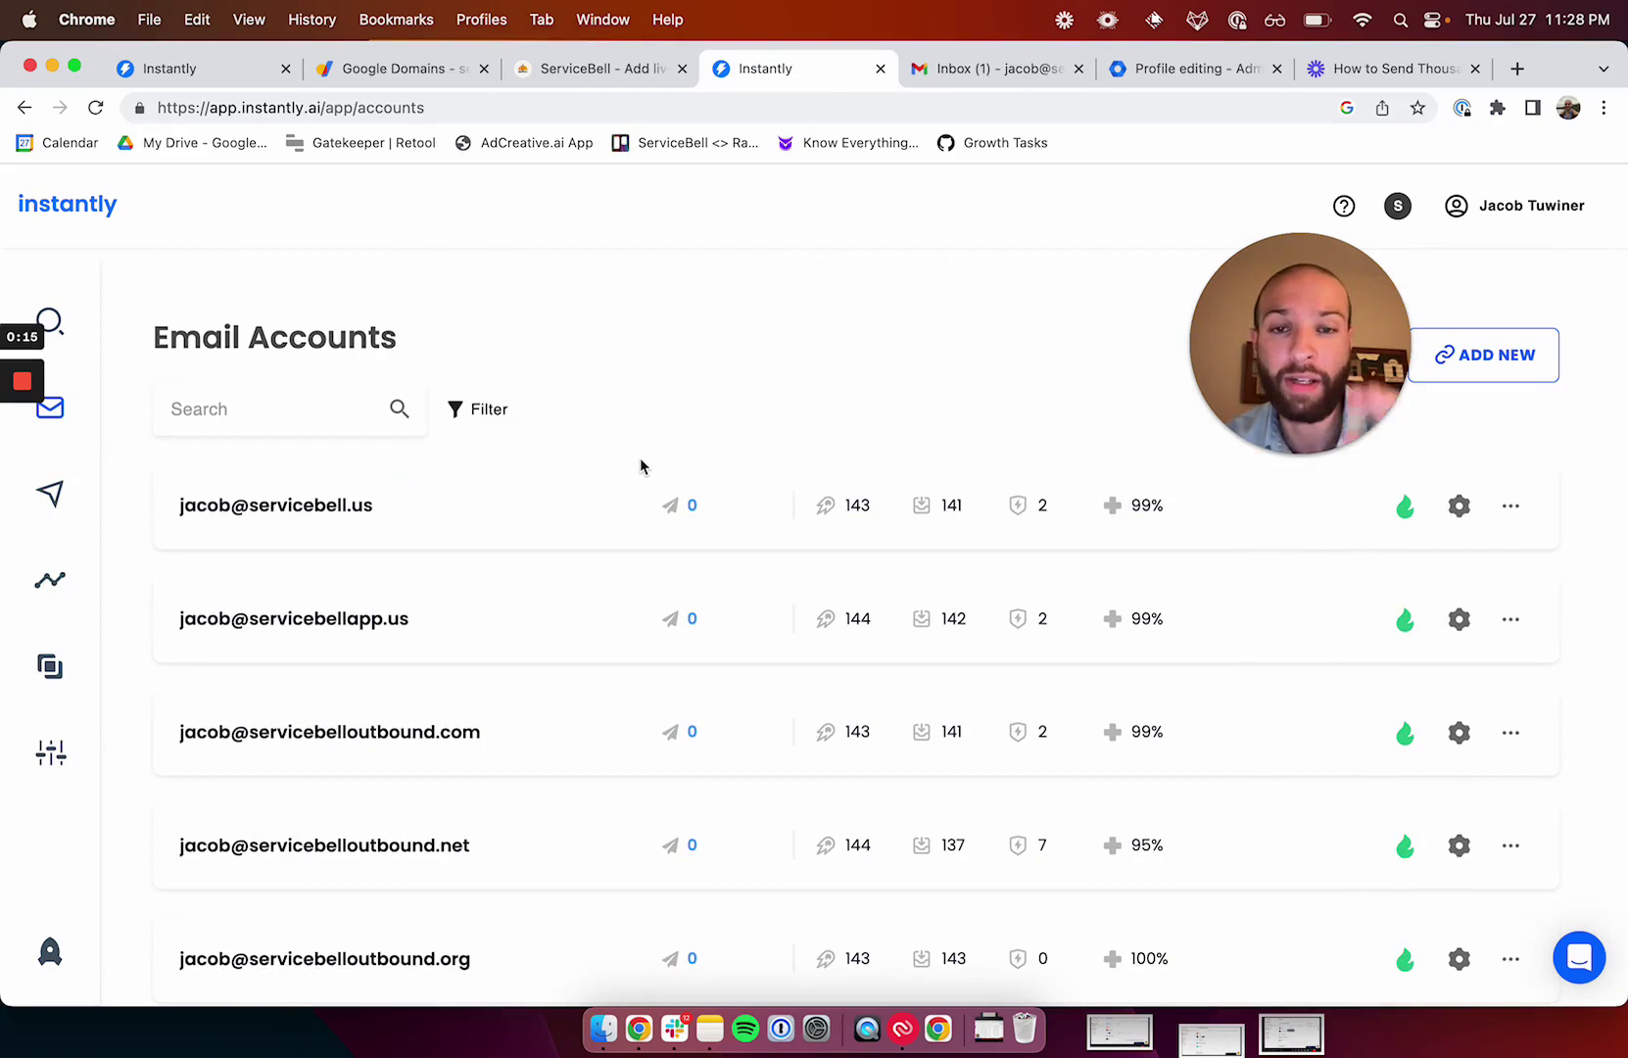
pyautogui.click(50, 492)
pyautogui.scroll(-1, 436, 720)
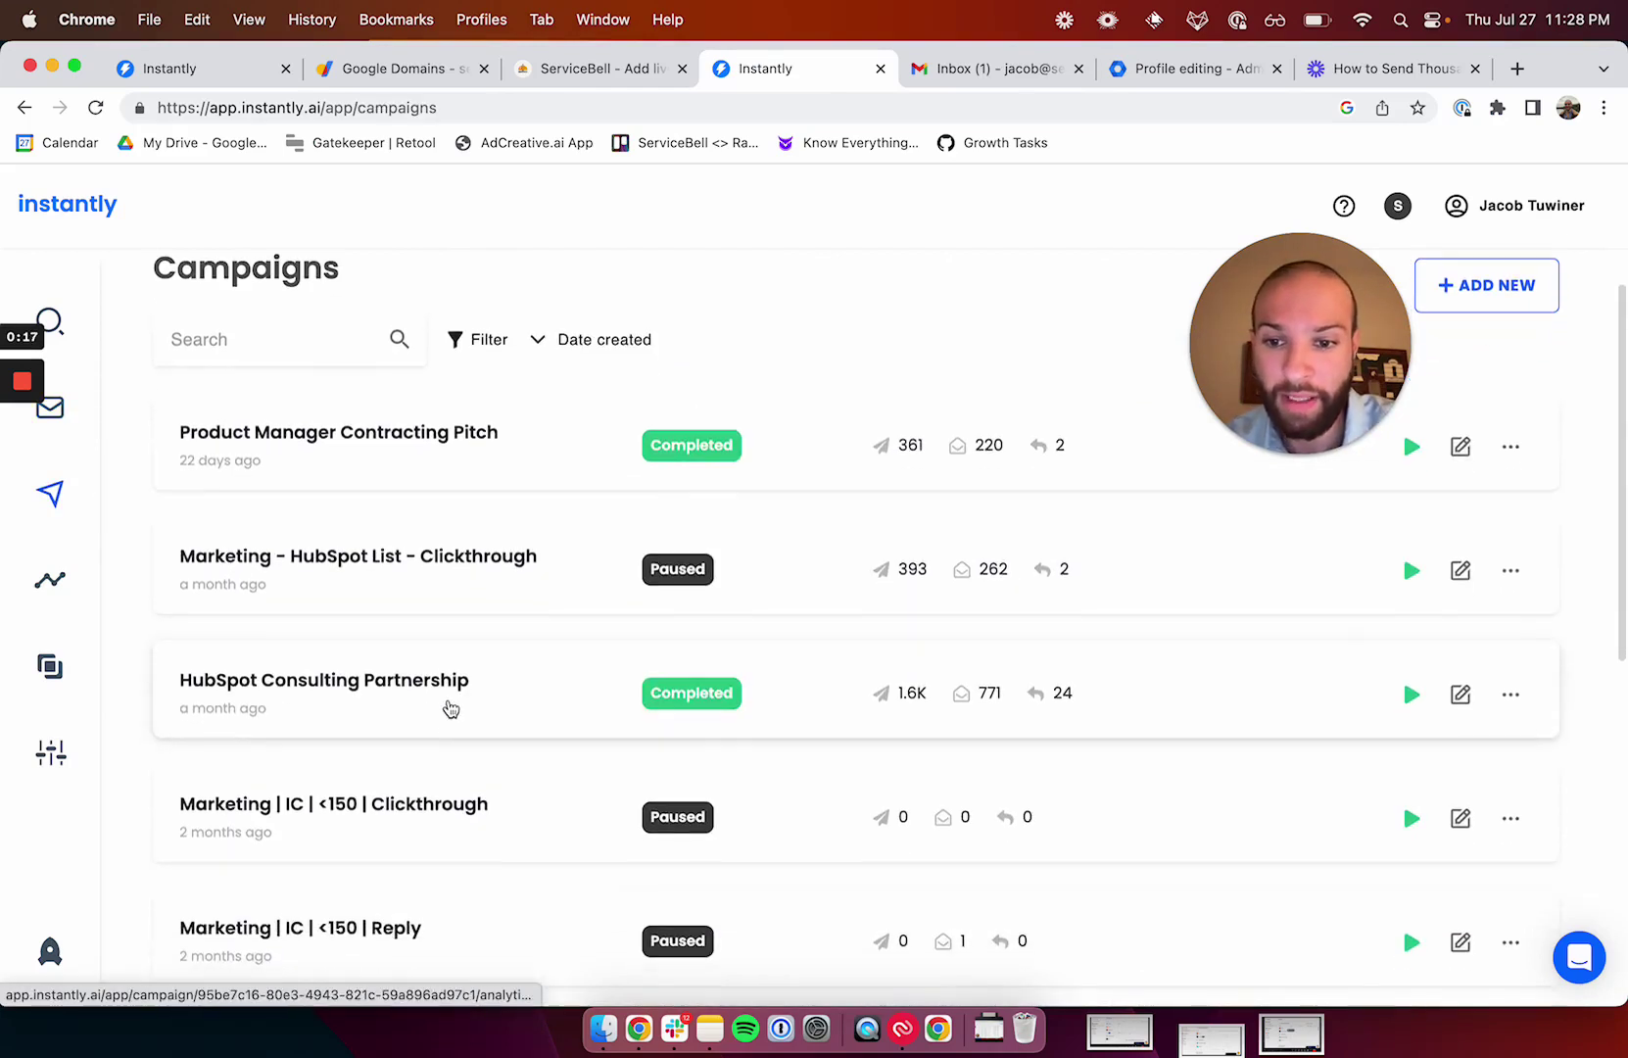
pyautogui.click(451, 703)
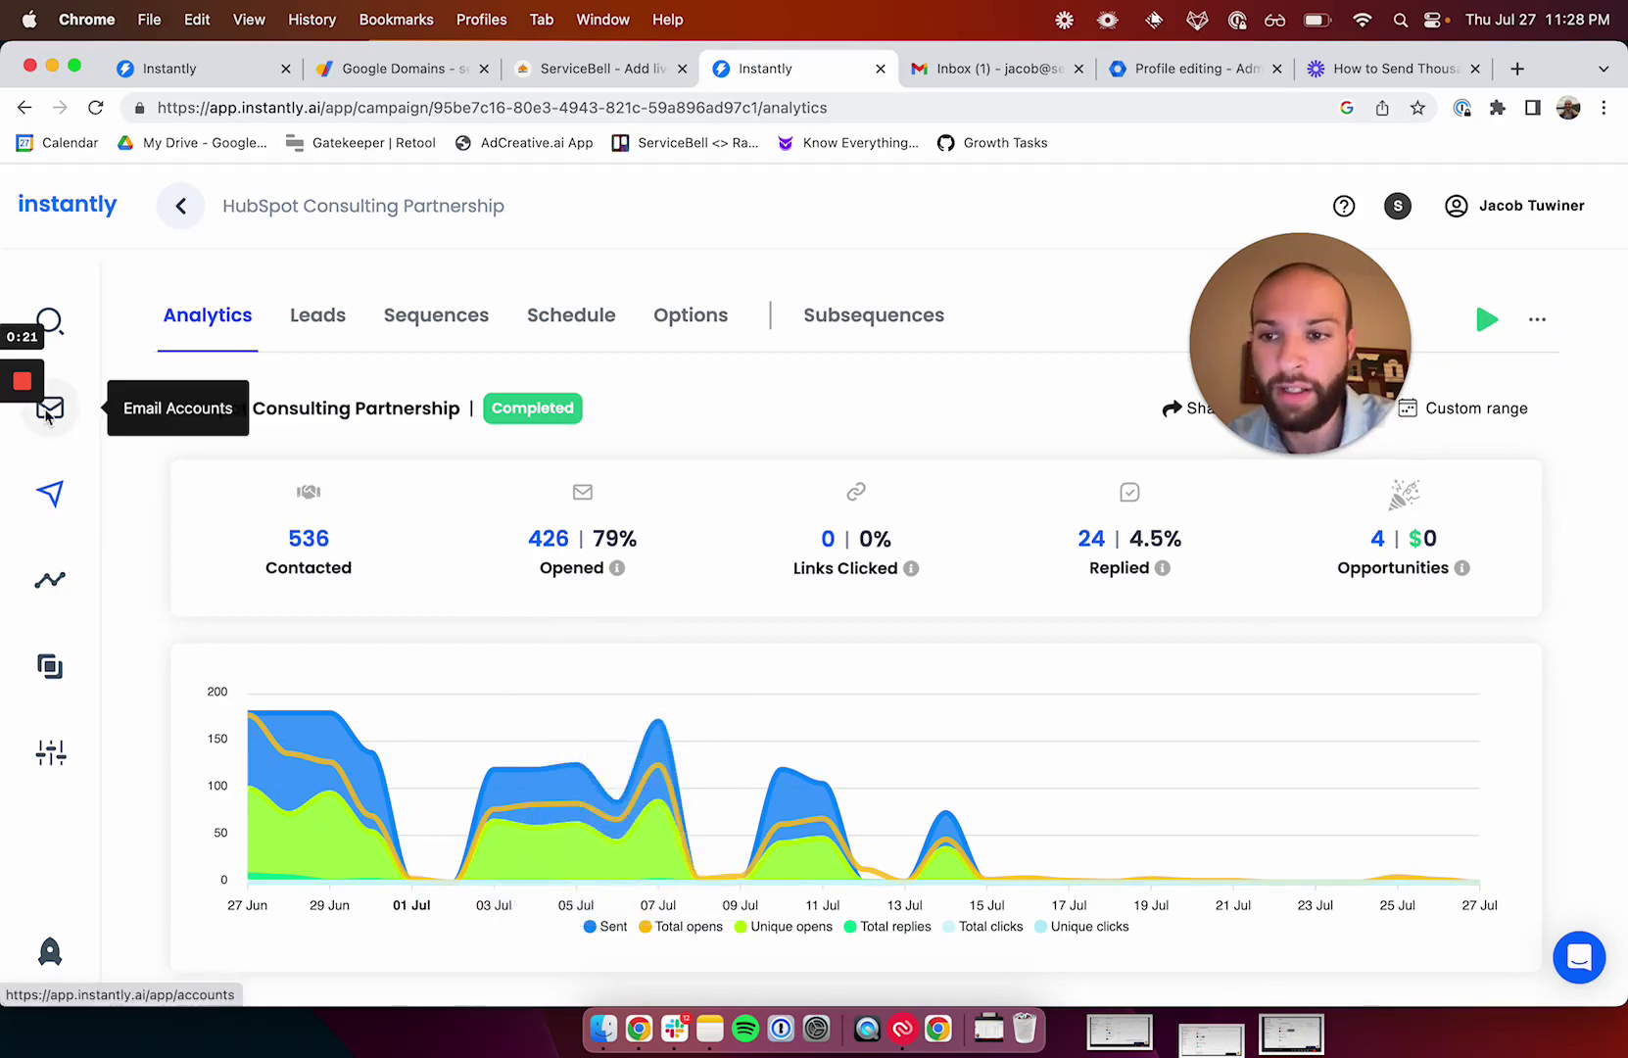
# Switch to Slack and open the private-group-intros channel.
pyautogui.press('super+Tab')
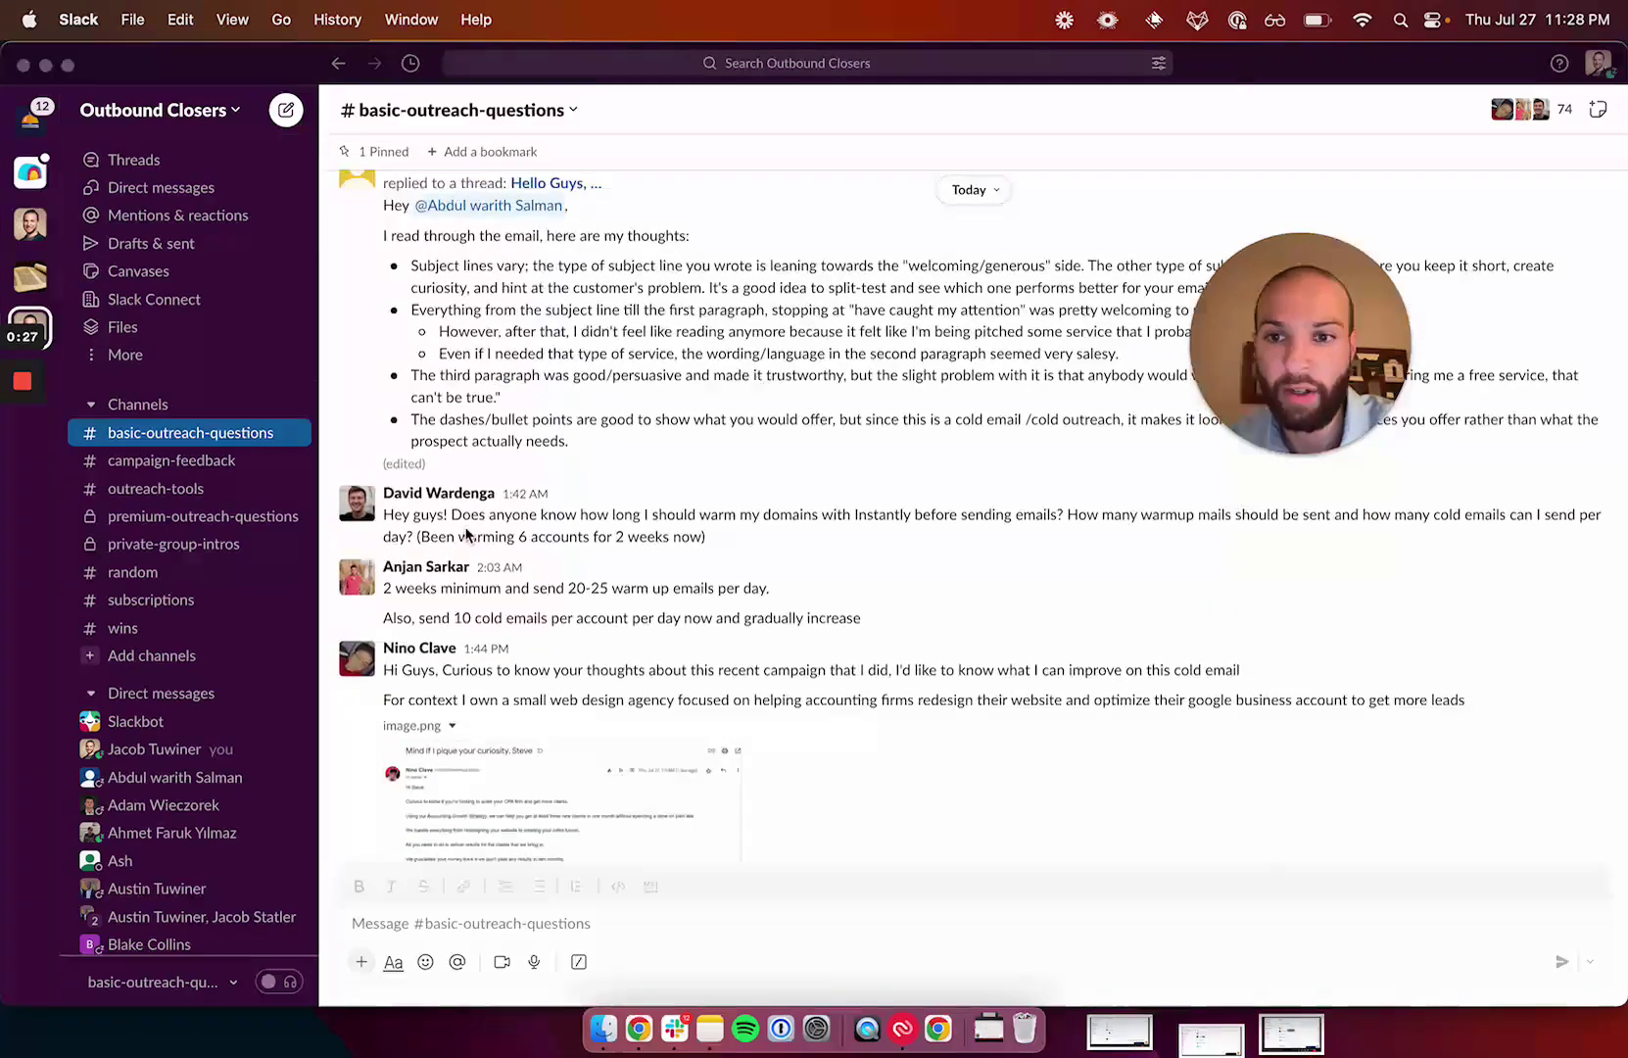
pyautogui.click(212, 443)
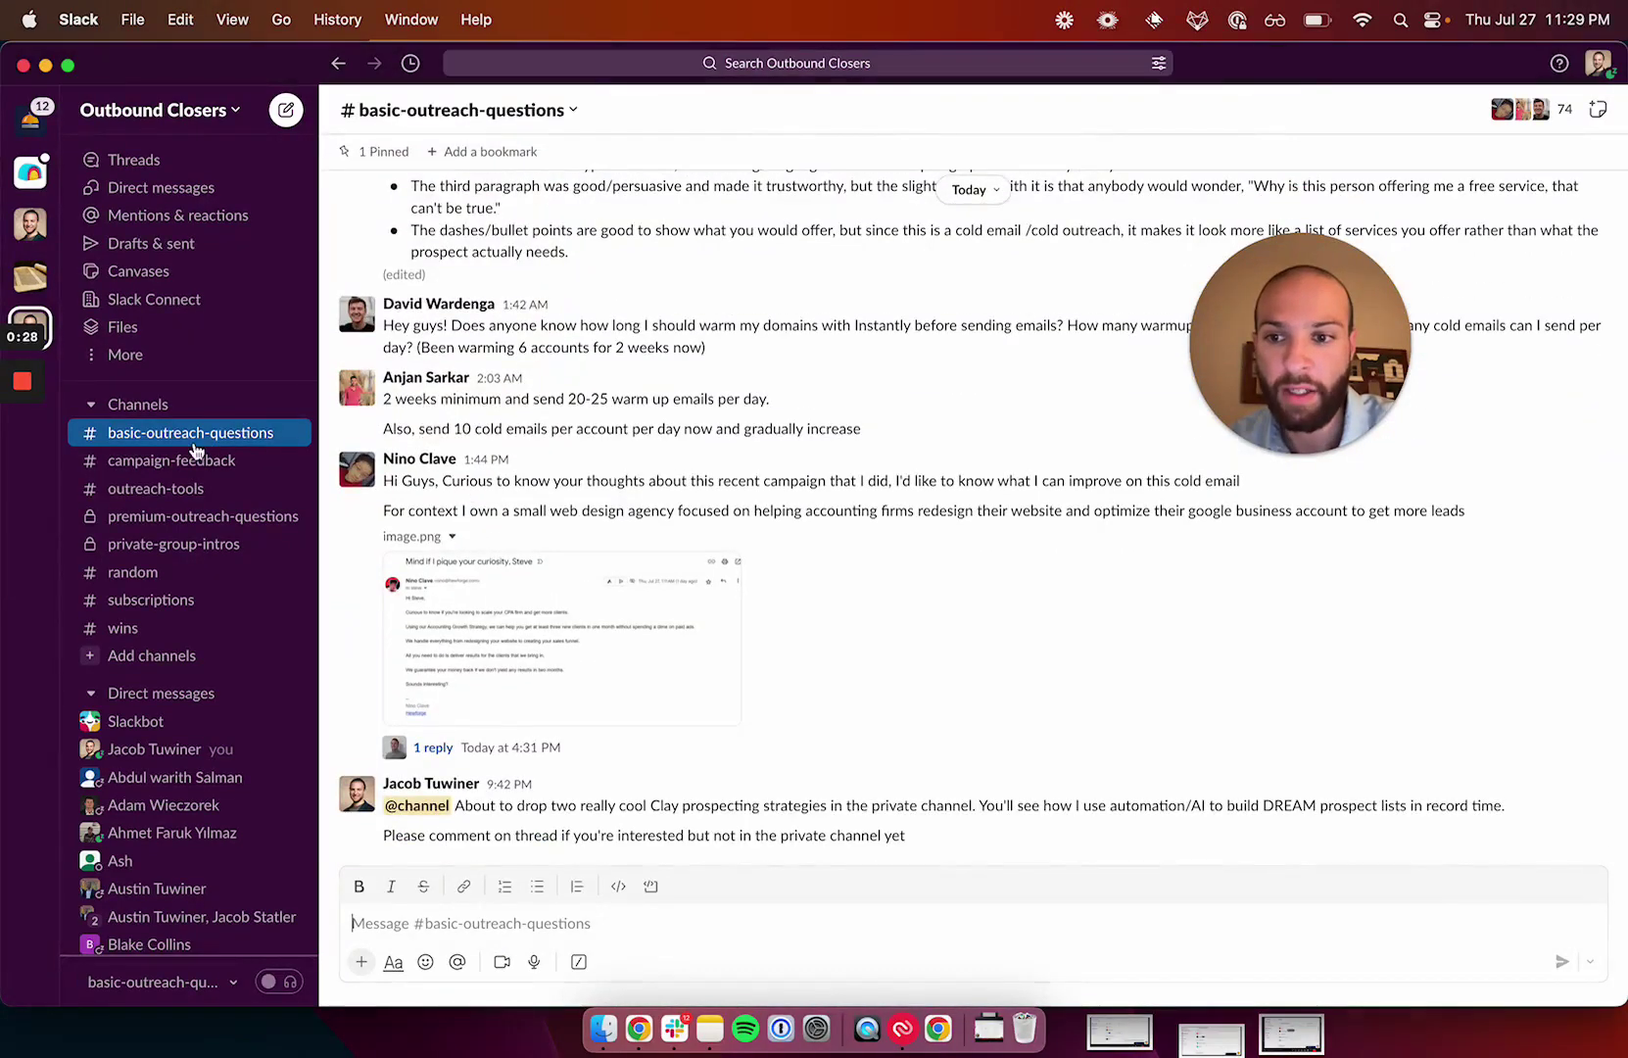
pyautogui.click(196, 543)
# Read back through the premium-outreach-questions history, then return to basic-outreach-questions.
pyautogui.click(251, 516)
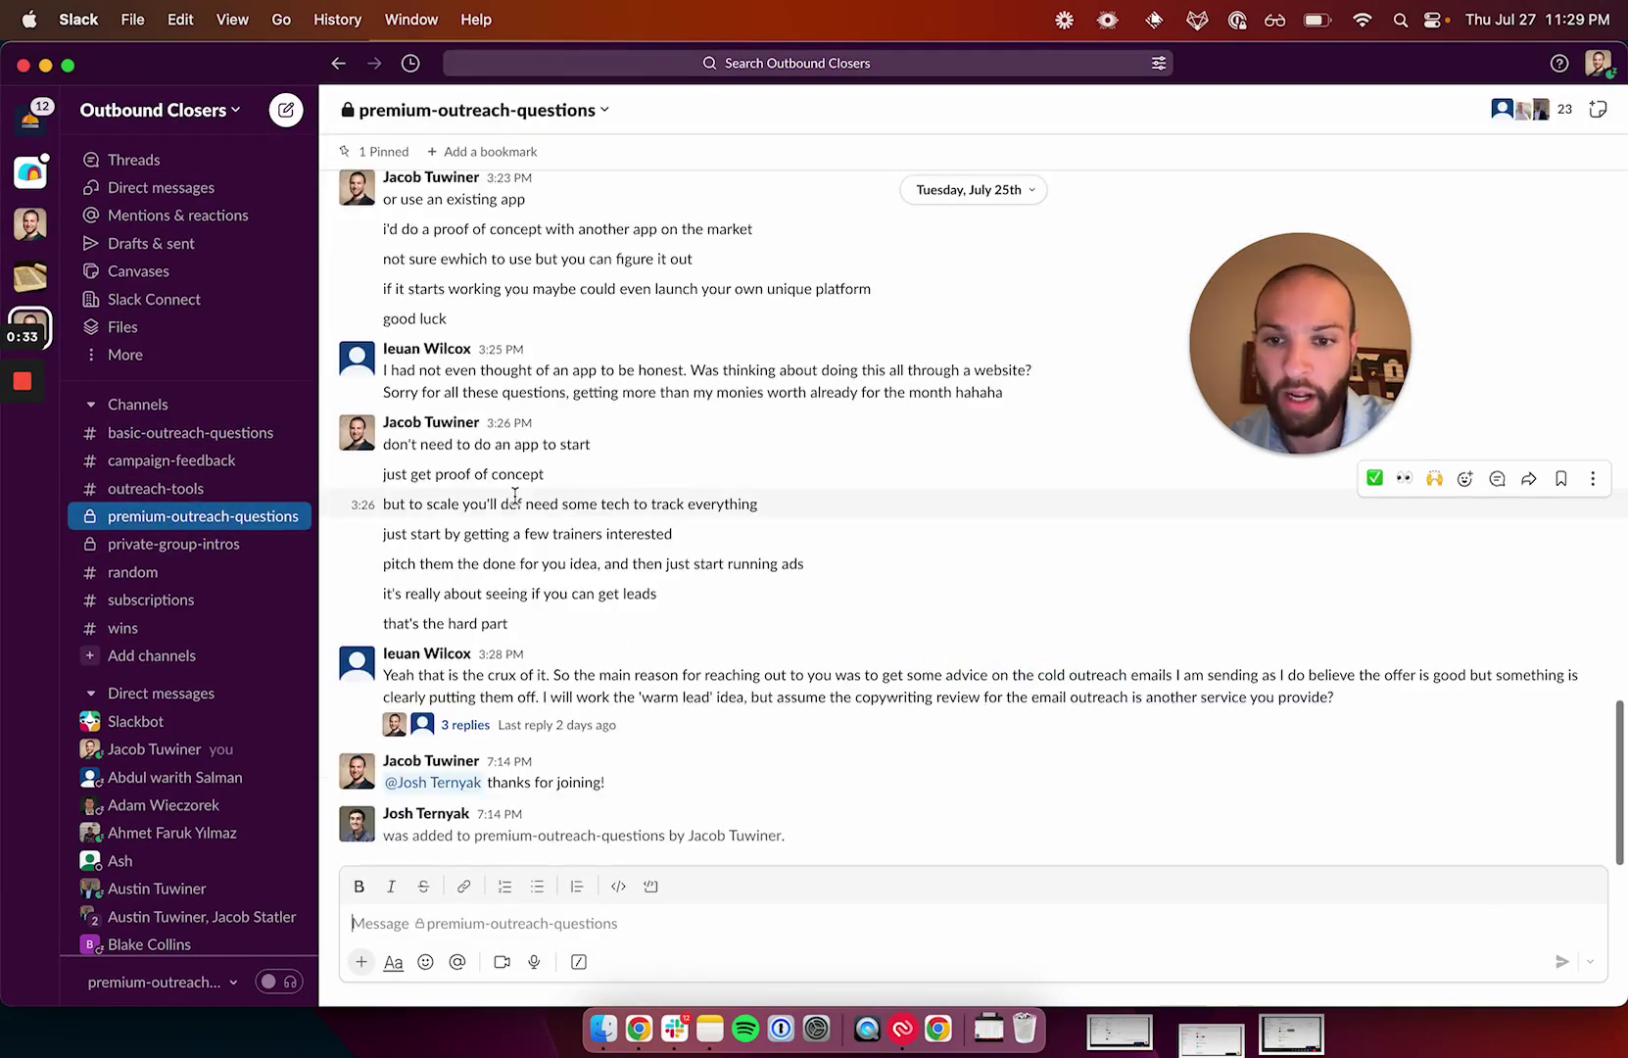
pyautogui.scroll(20, 516, 502)
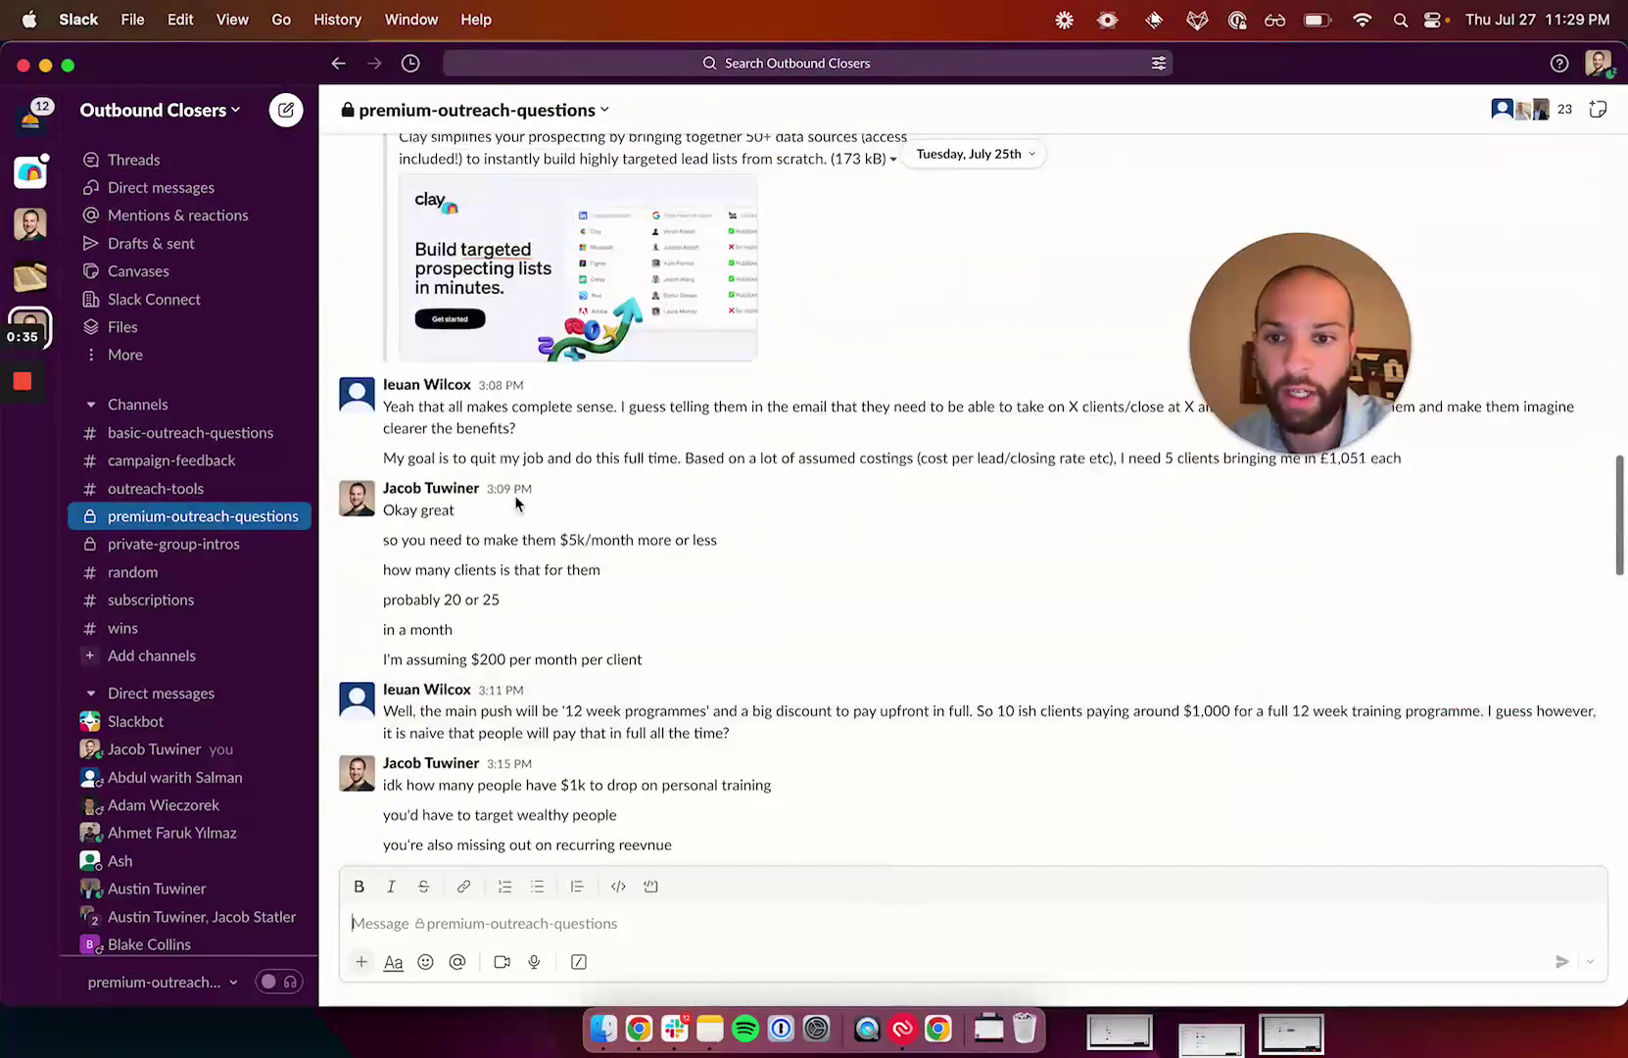
pyautogui.scroll(20, 517, 497)
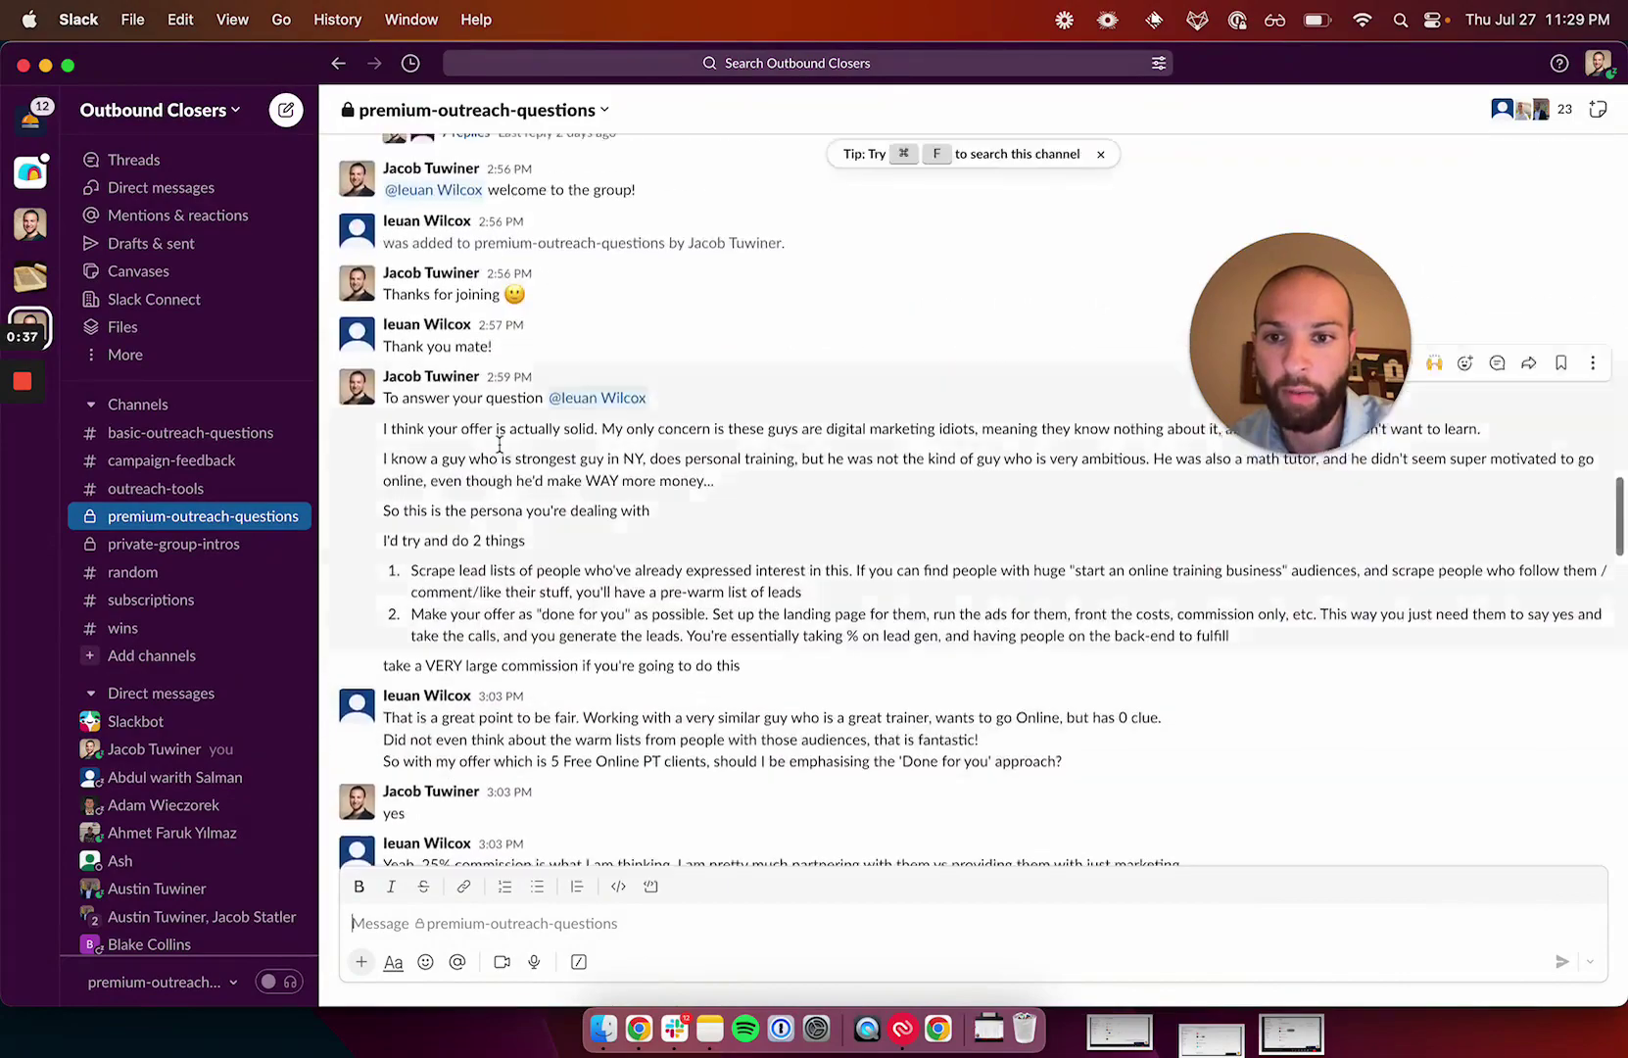
pyautogui.scroll(15, 501, 451)
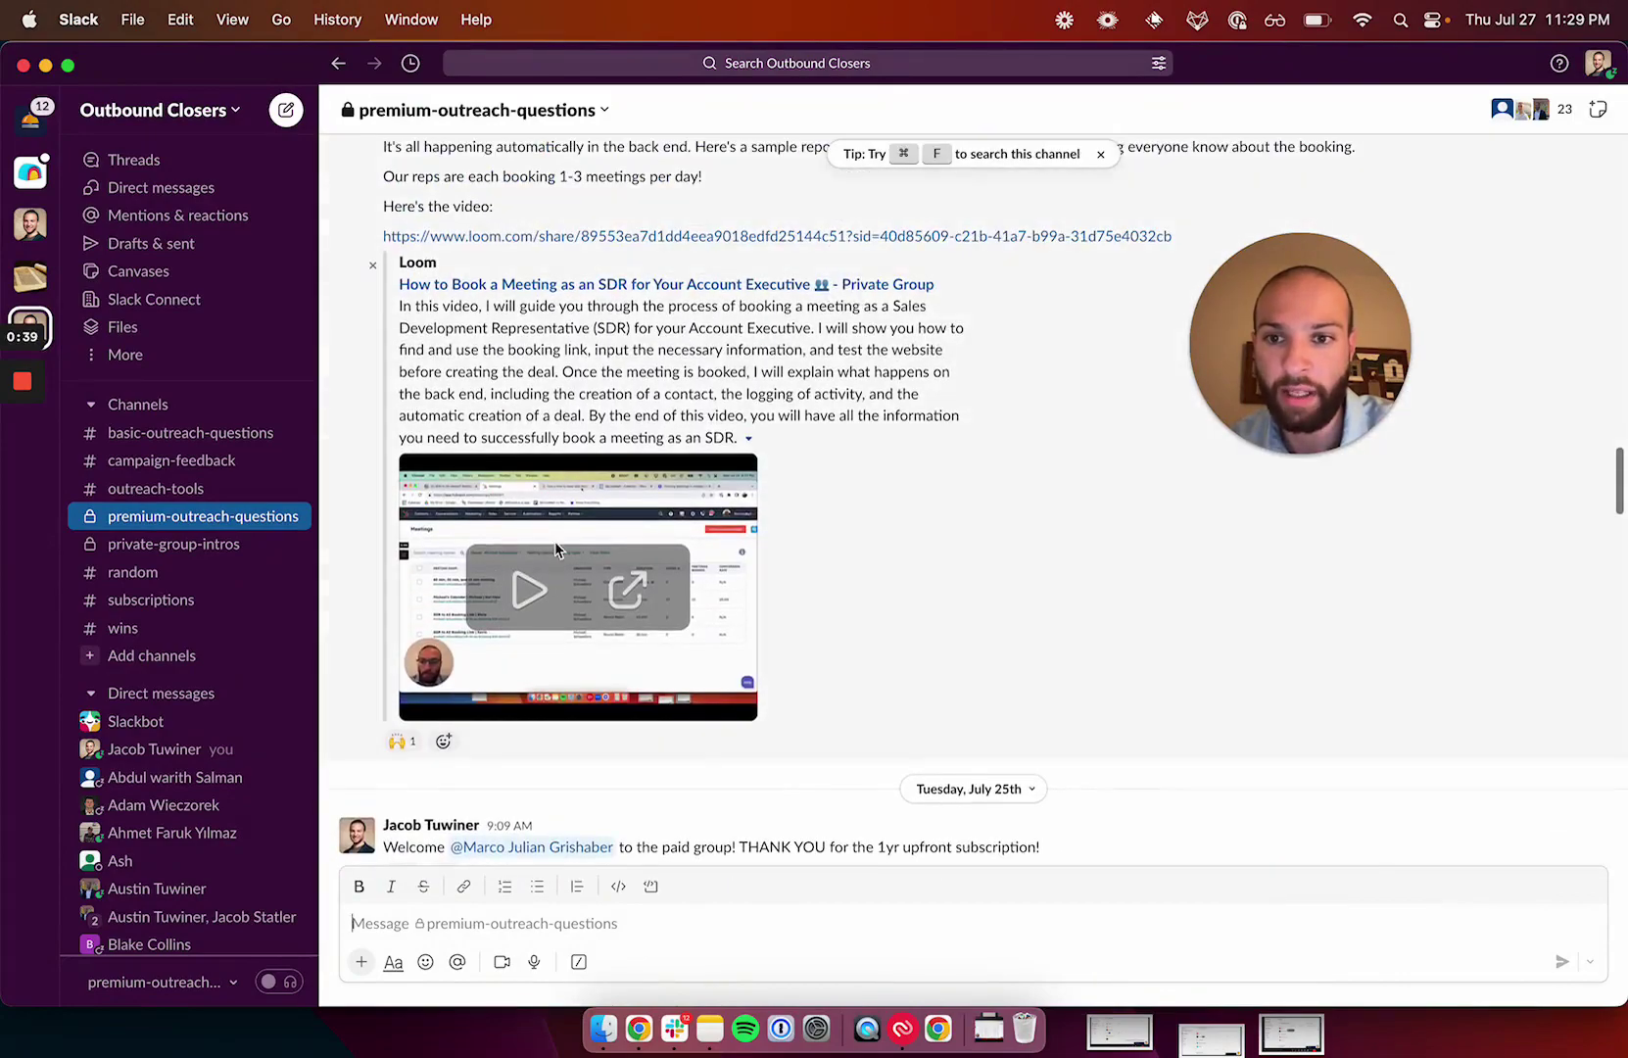
pyautogui.scroll(15, 534, 558)
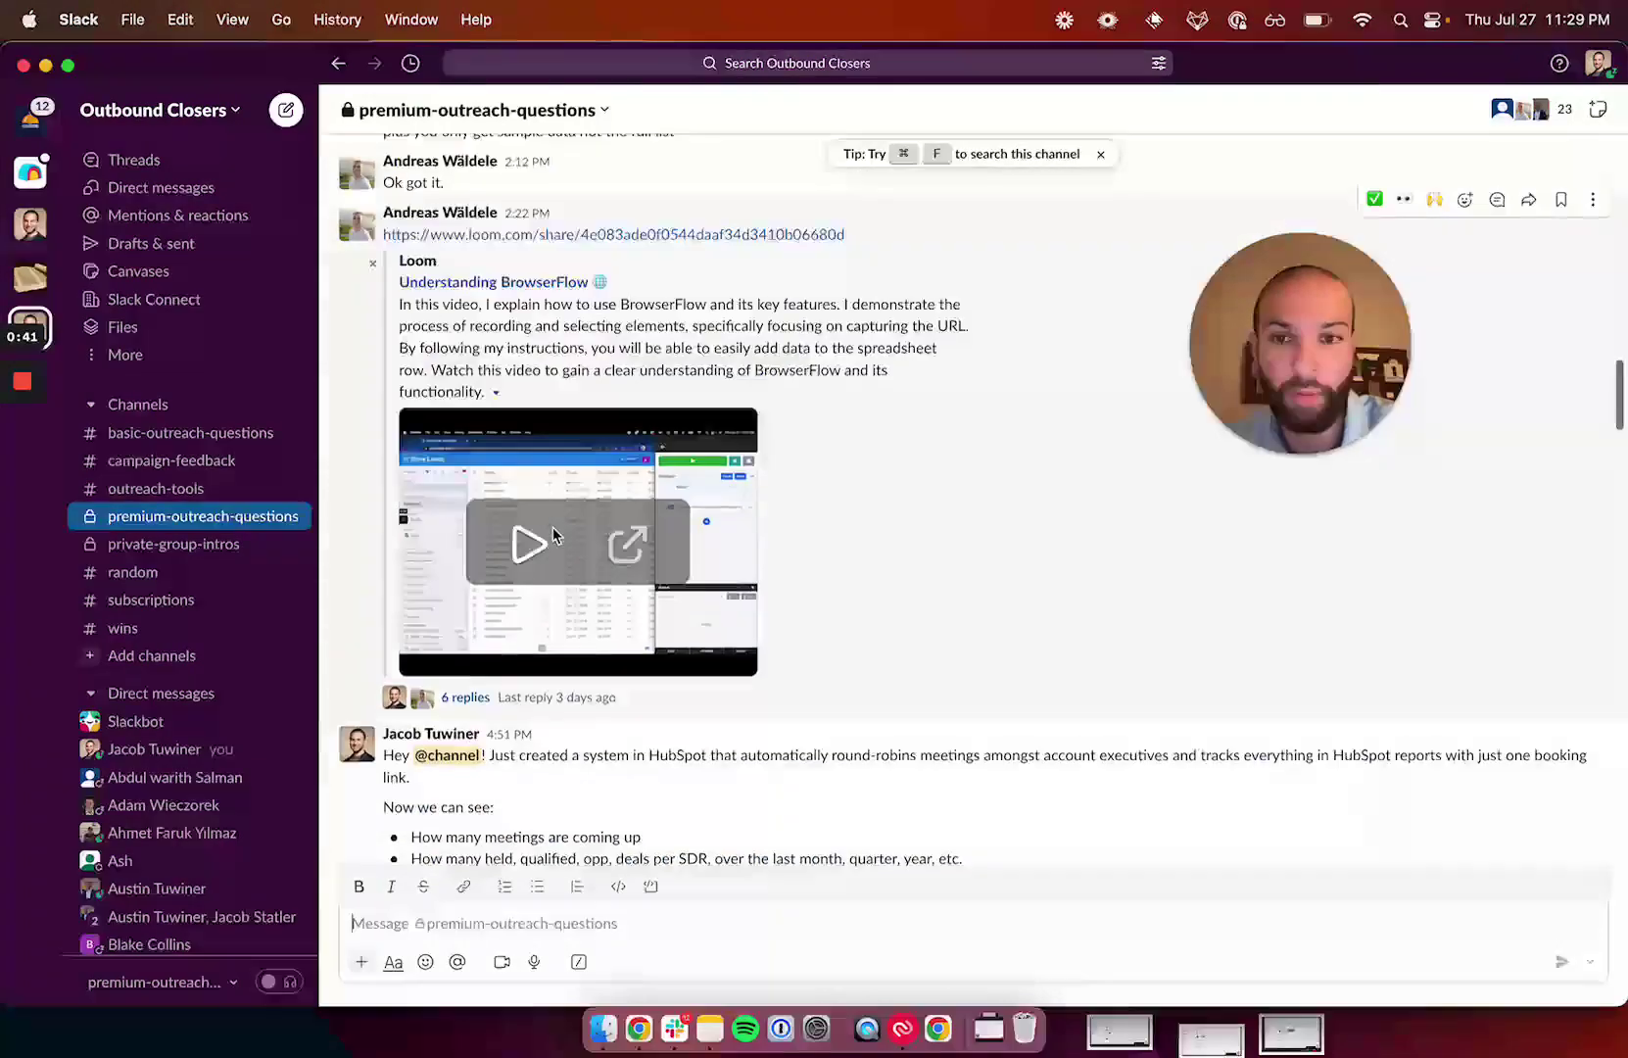
pyautogui.scroll(-20, 552, 527)
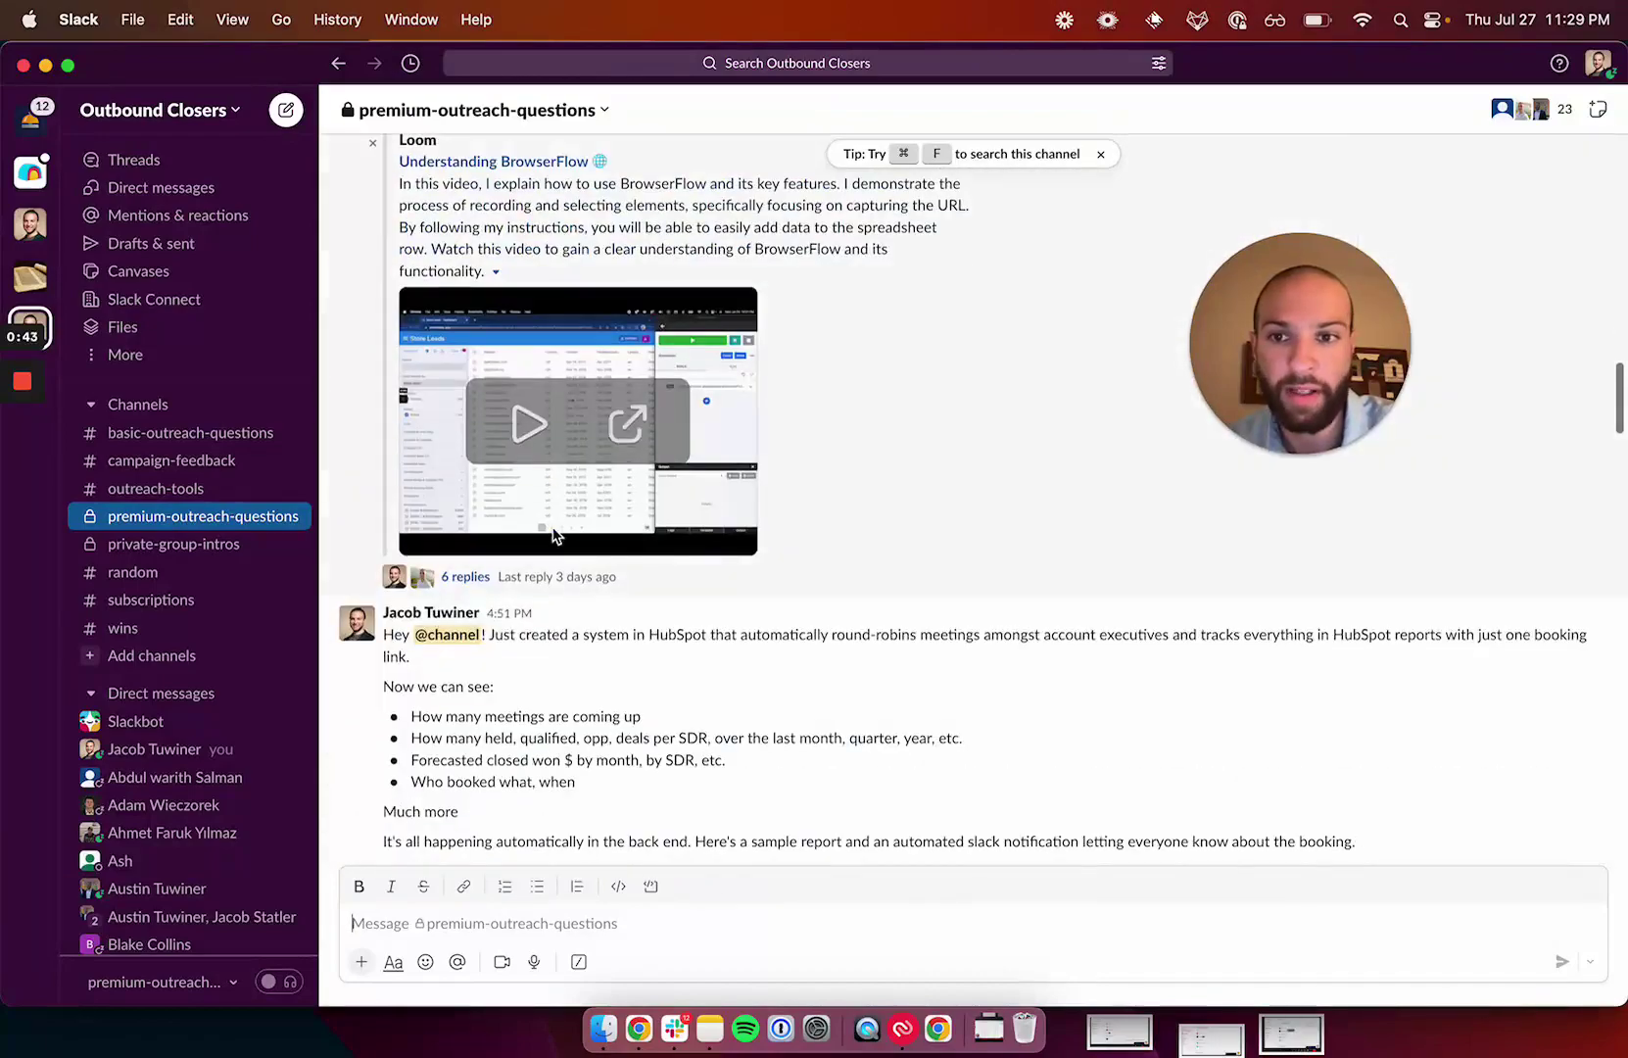
pyautogui.scroll(-20, 555, 534)
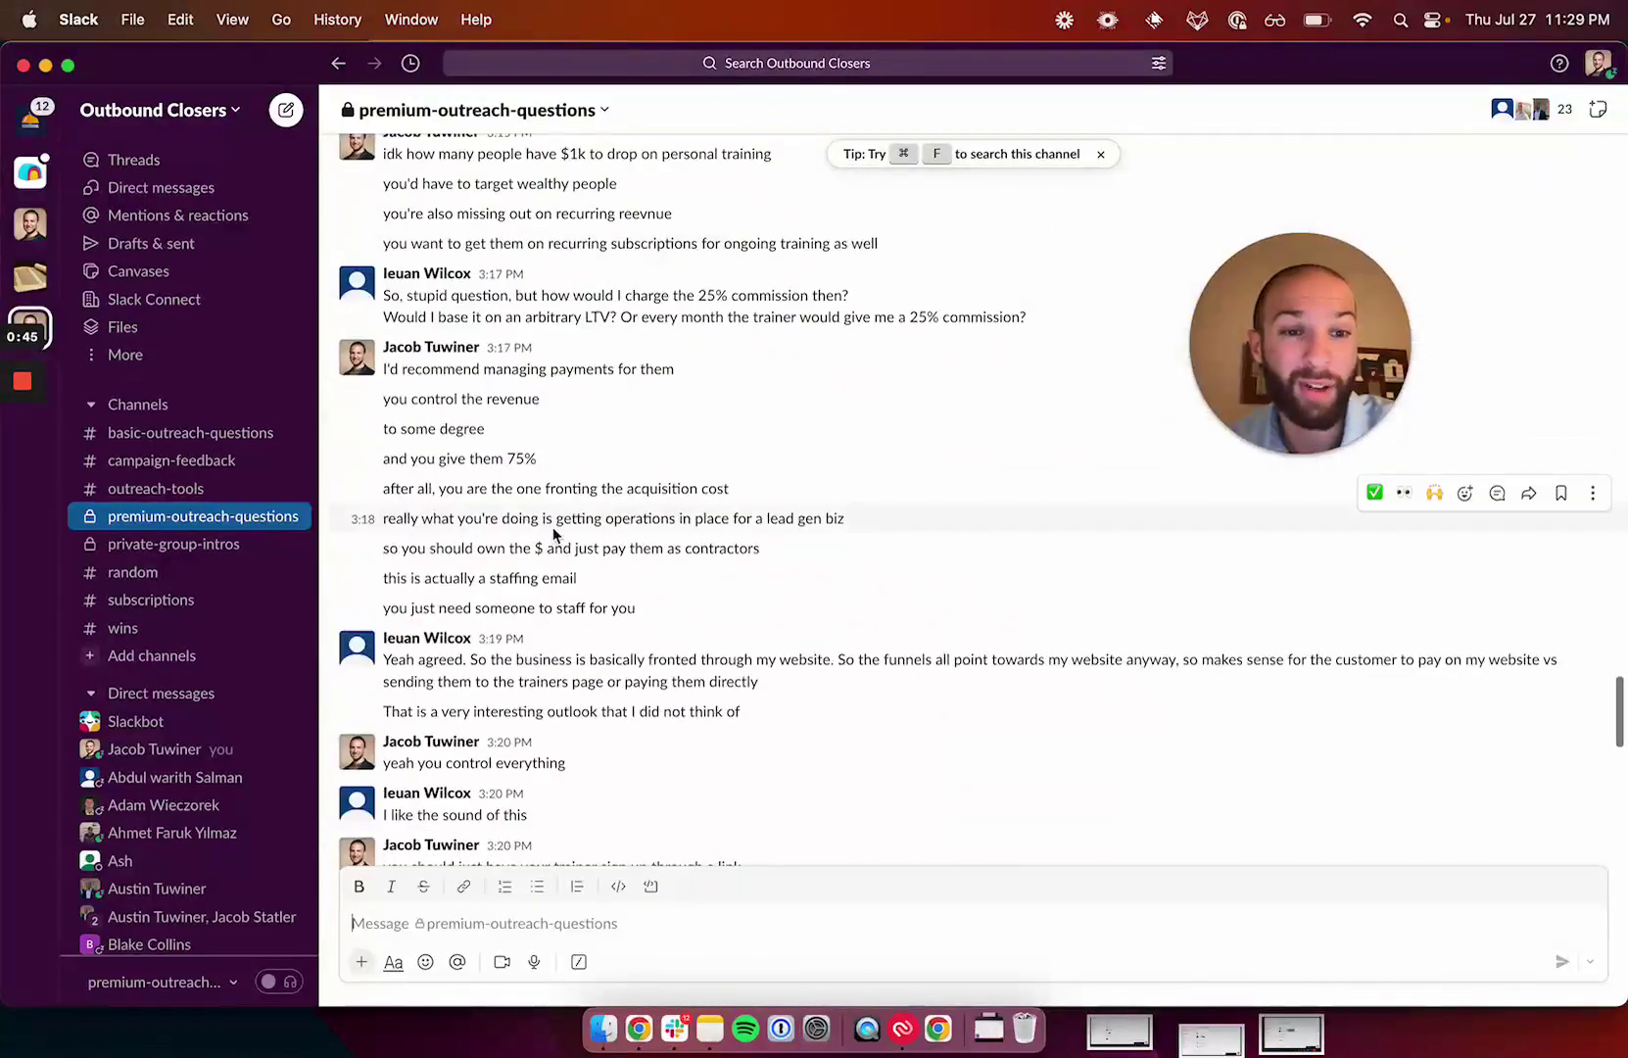
pyautogui.scroll(-5, 553, 534)
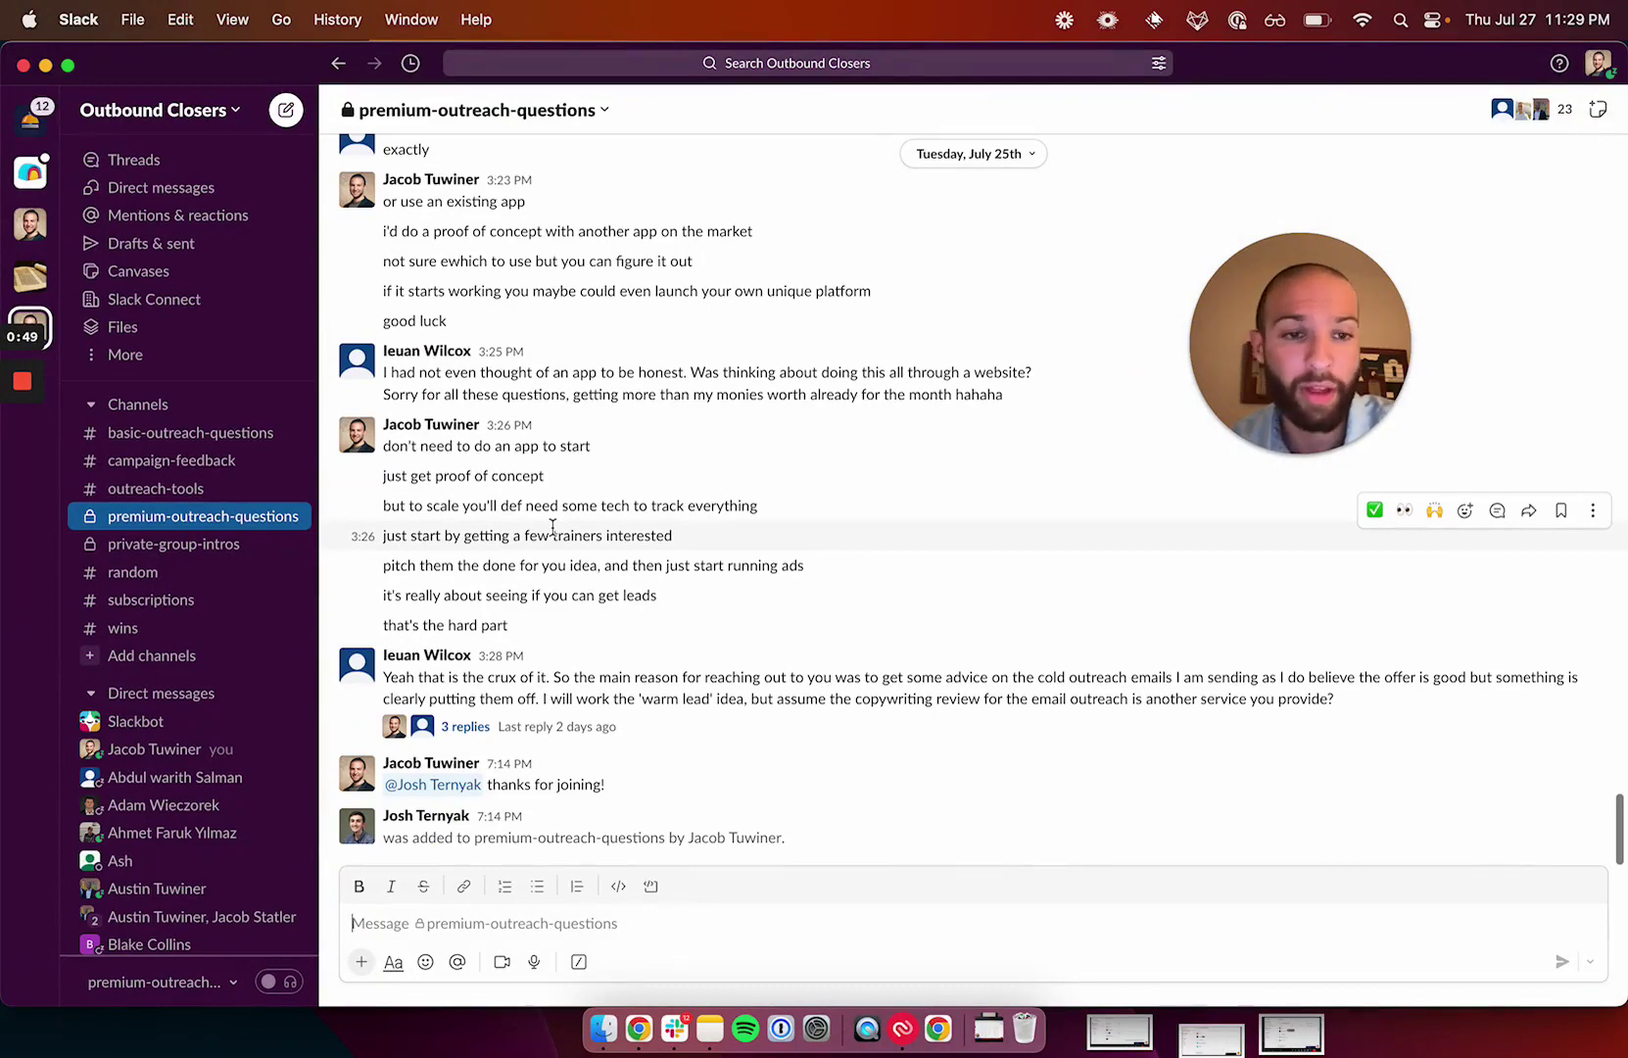
pyautogui.click(198, 437)
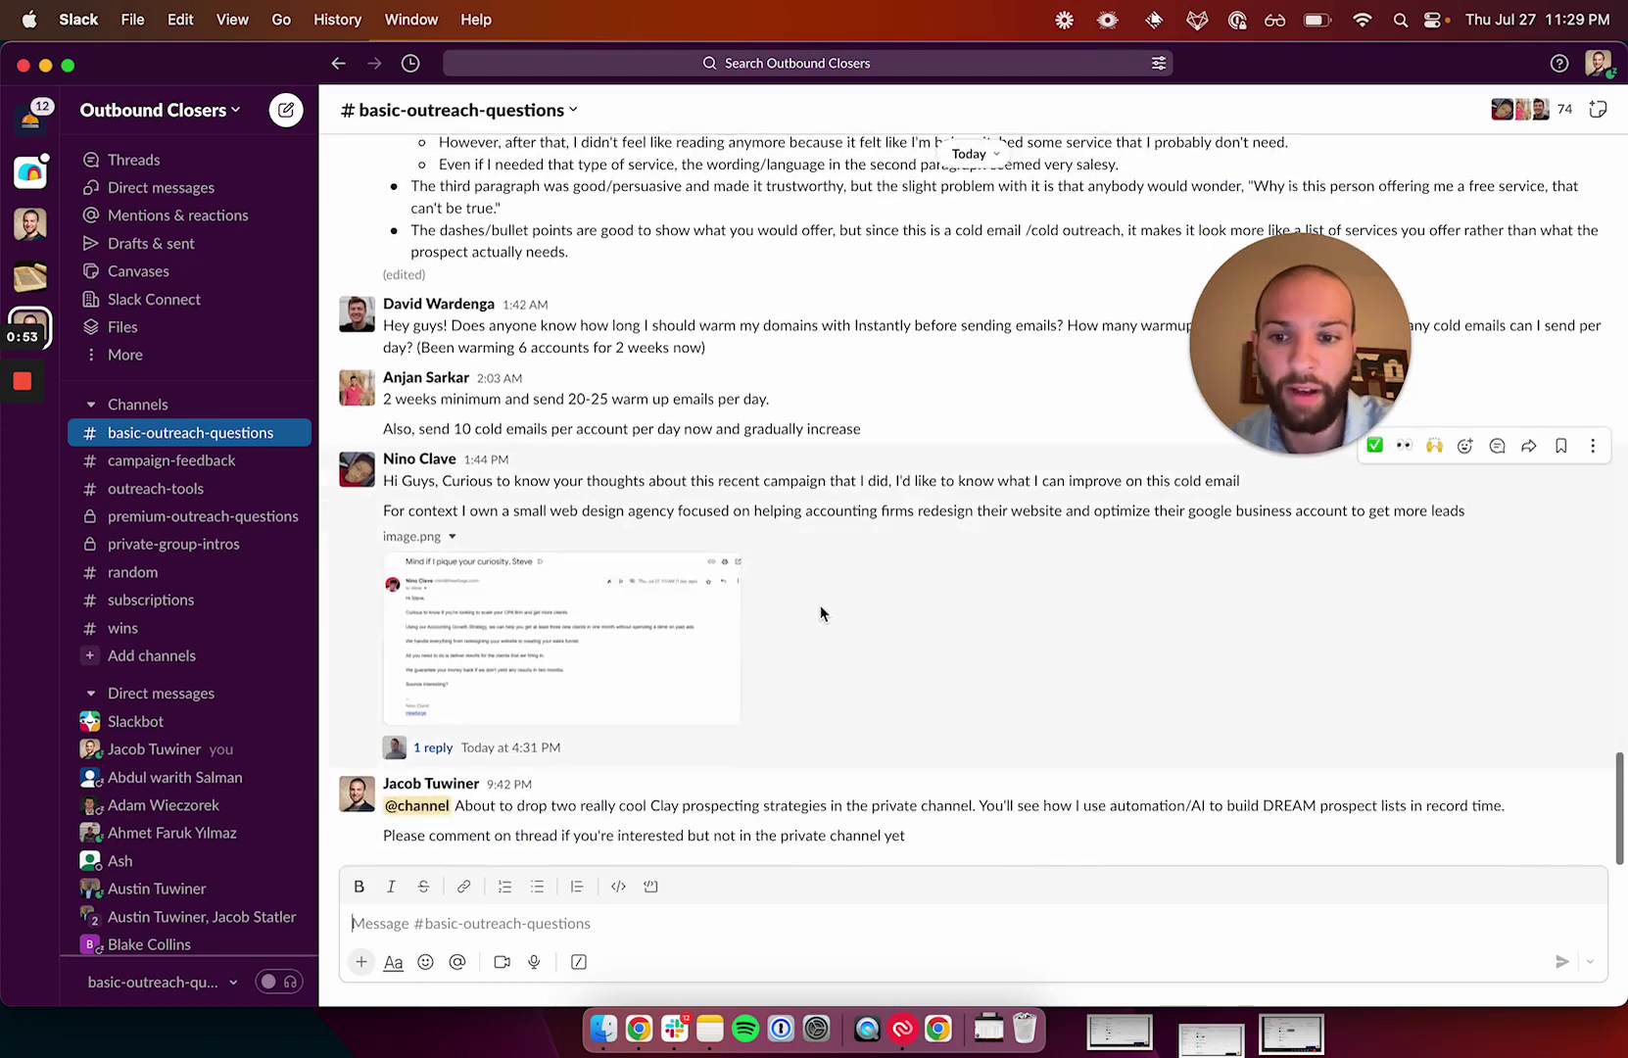
pyautogui.scroll(-1, 575, 370)
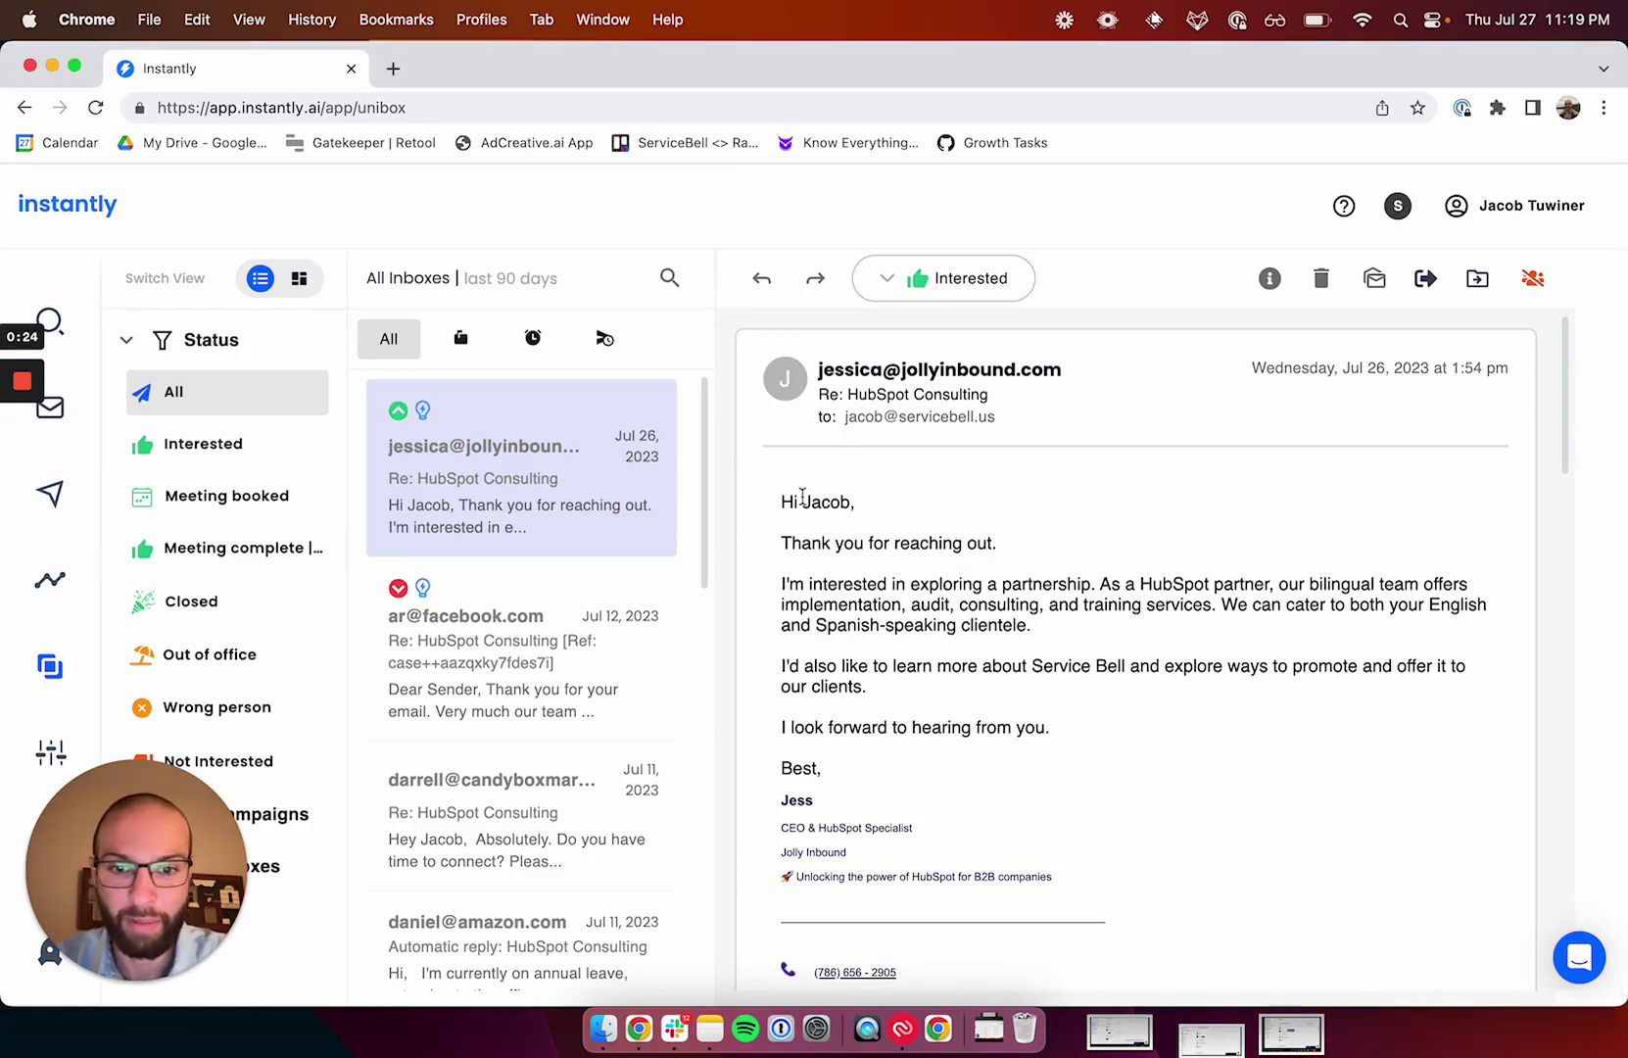
# Highlight the Interested reply's opening paragraphs and its paragraph about promoting Service Bell.
pyautogui.moveTo(784, 500); pyautogui.dragTo(1044, 646)
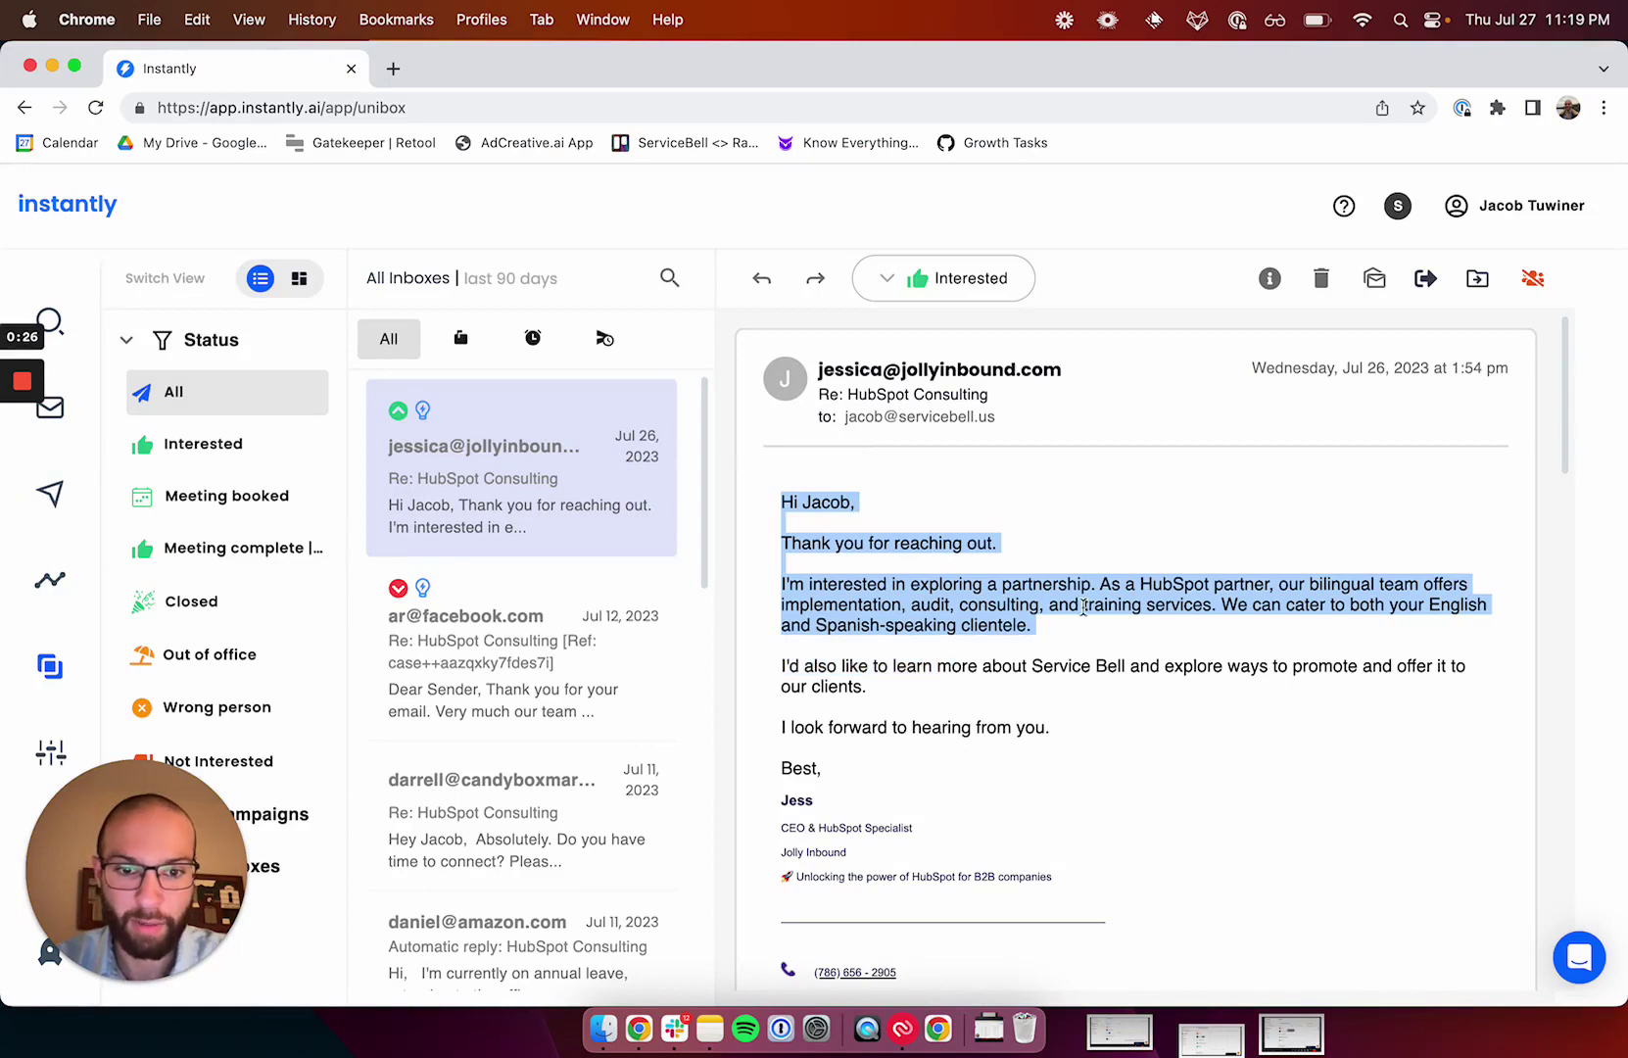
pyautogui.click(1043, 647)
pyautogui.moveTo(827, 669); pyautogui.dragTo(1302, 685)
pyautogui.click(1300, 686)
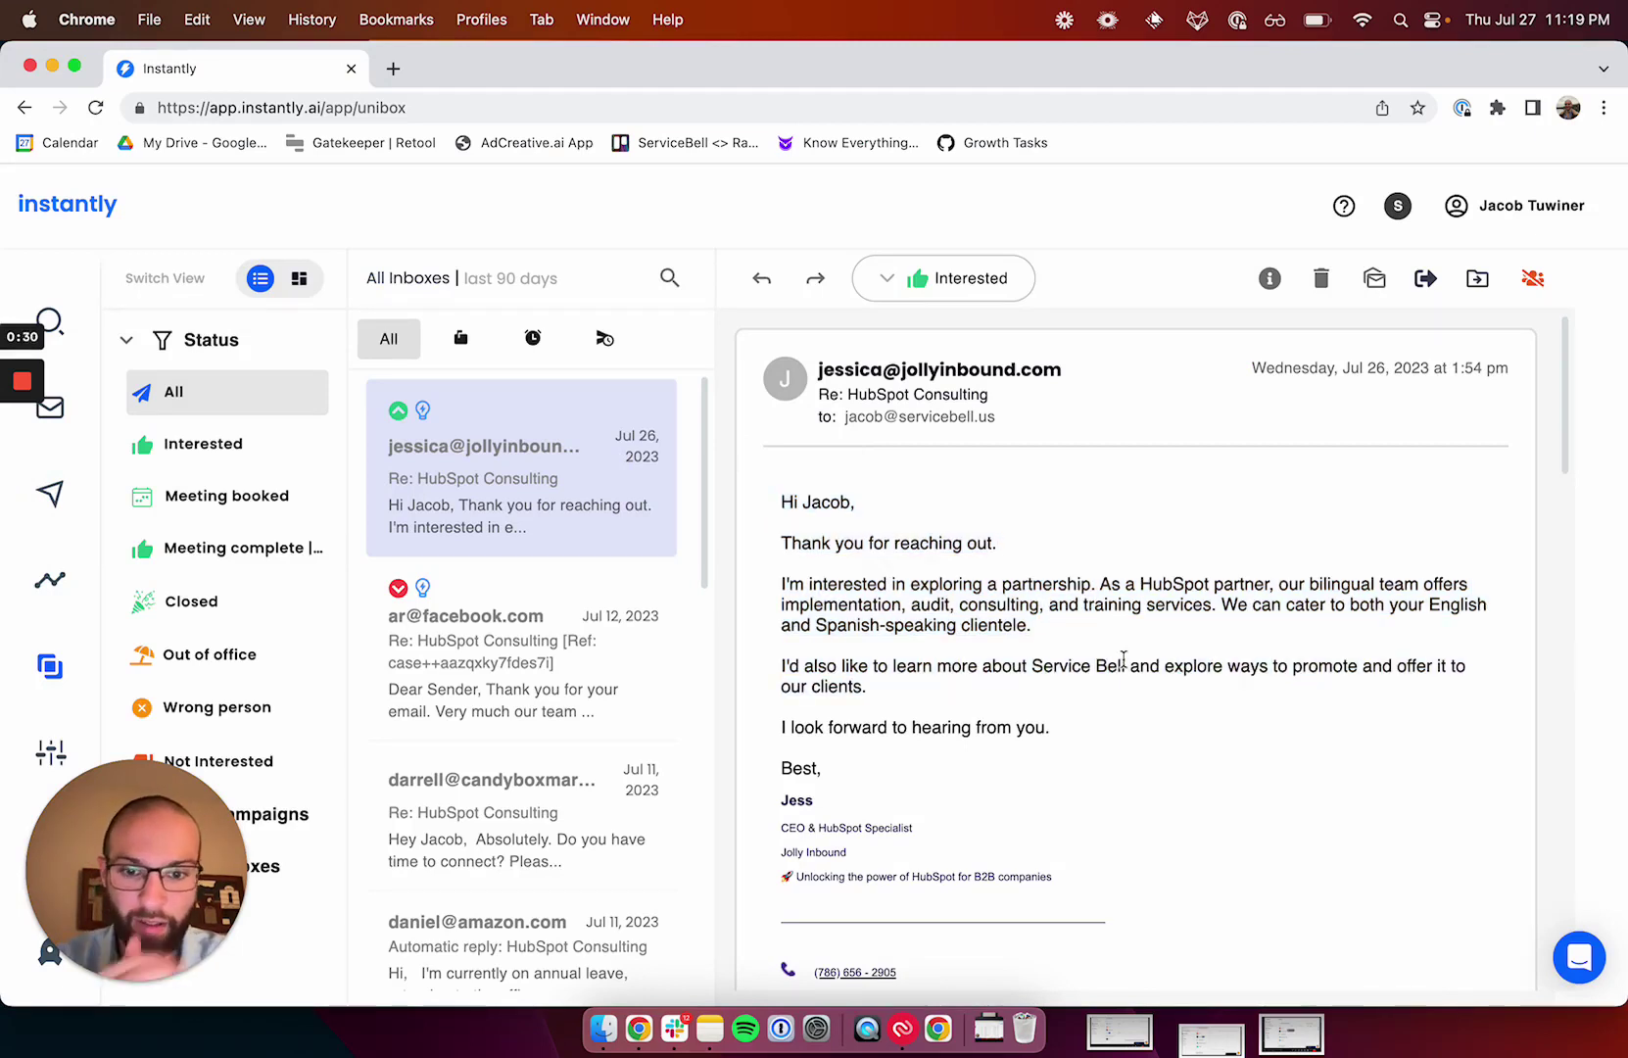
# In the HubSpot Consulting Partnership analytics, highlight the 536 Contacted and 426 Opened counts.
pyautogui.click(50, 493)
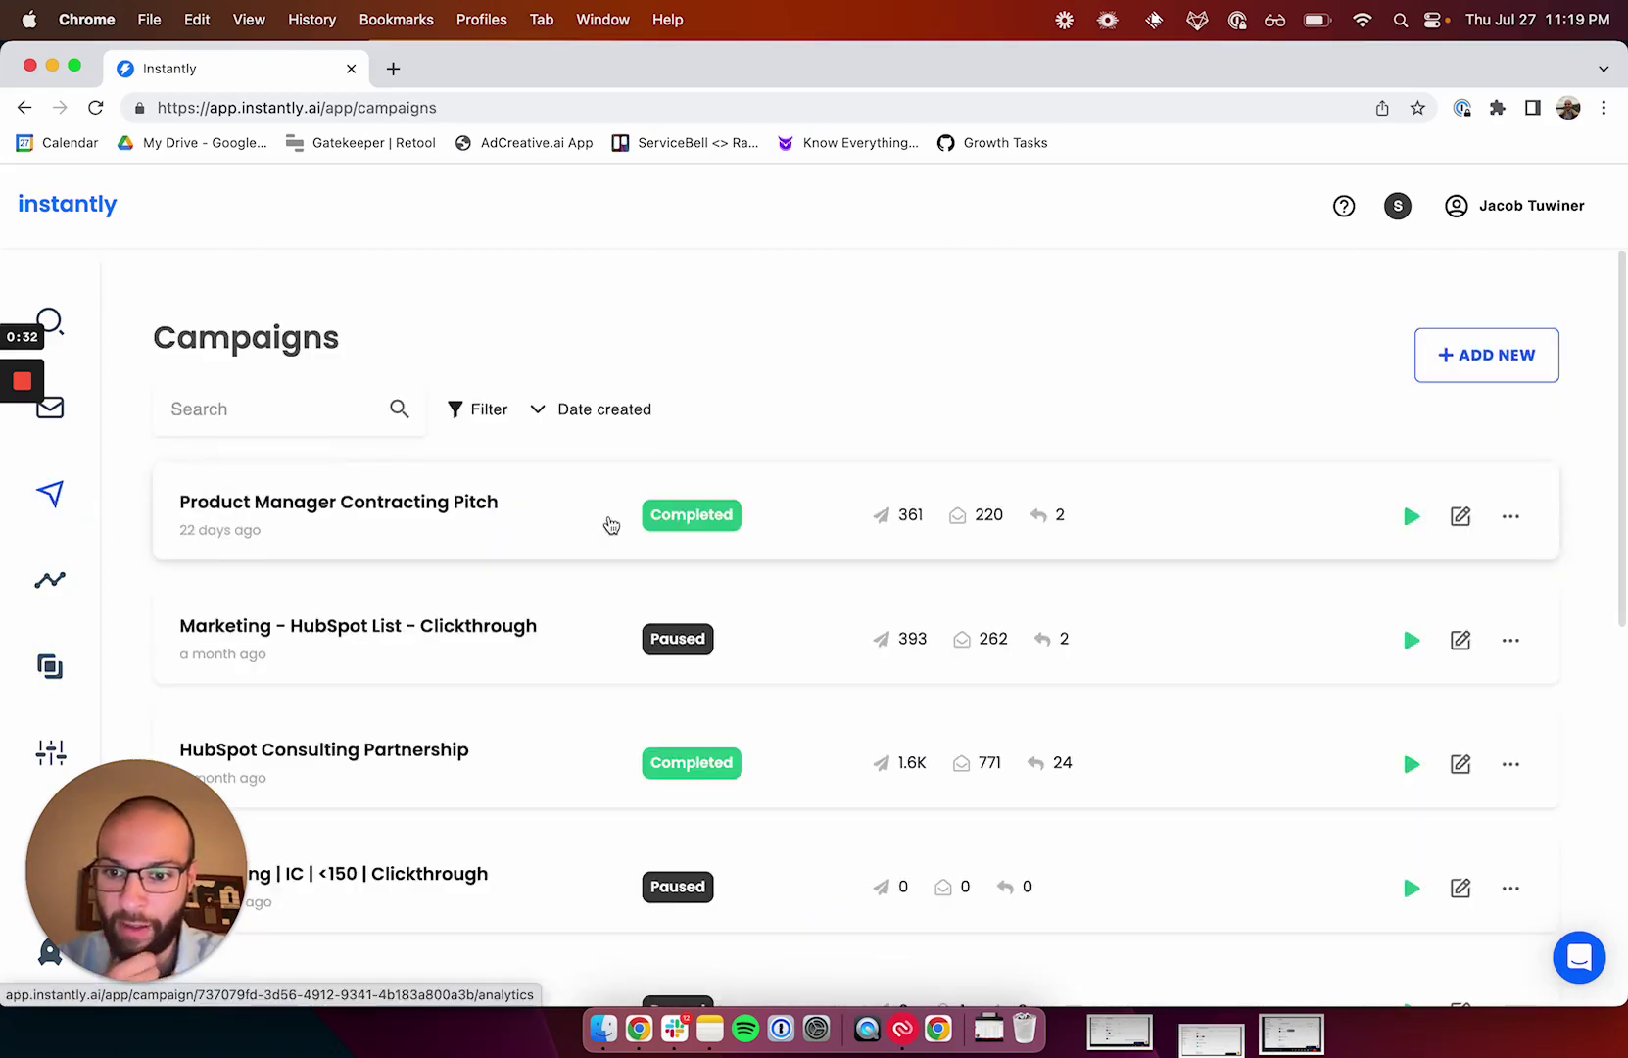
pyautogui.scroll(-2, 610, 521)
pyautogui.click(531, 607)
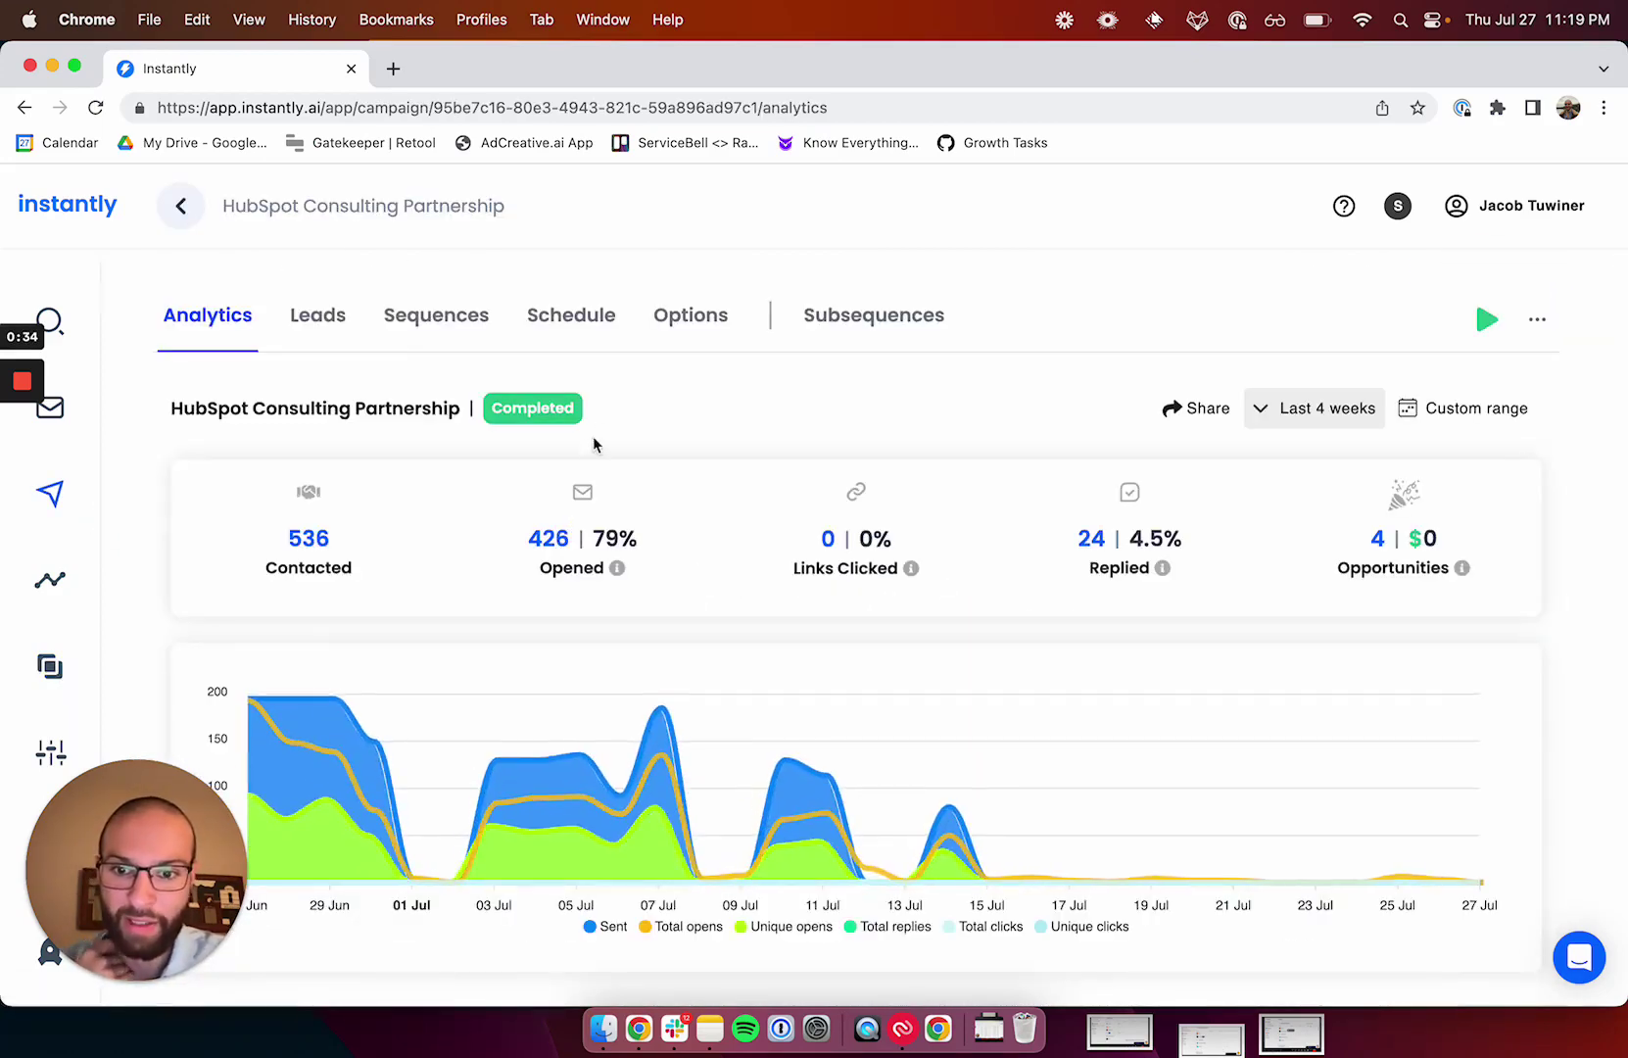
pyautogui.moveTo(283, 529); pyautogui.dragTo(351, 536)
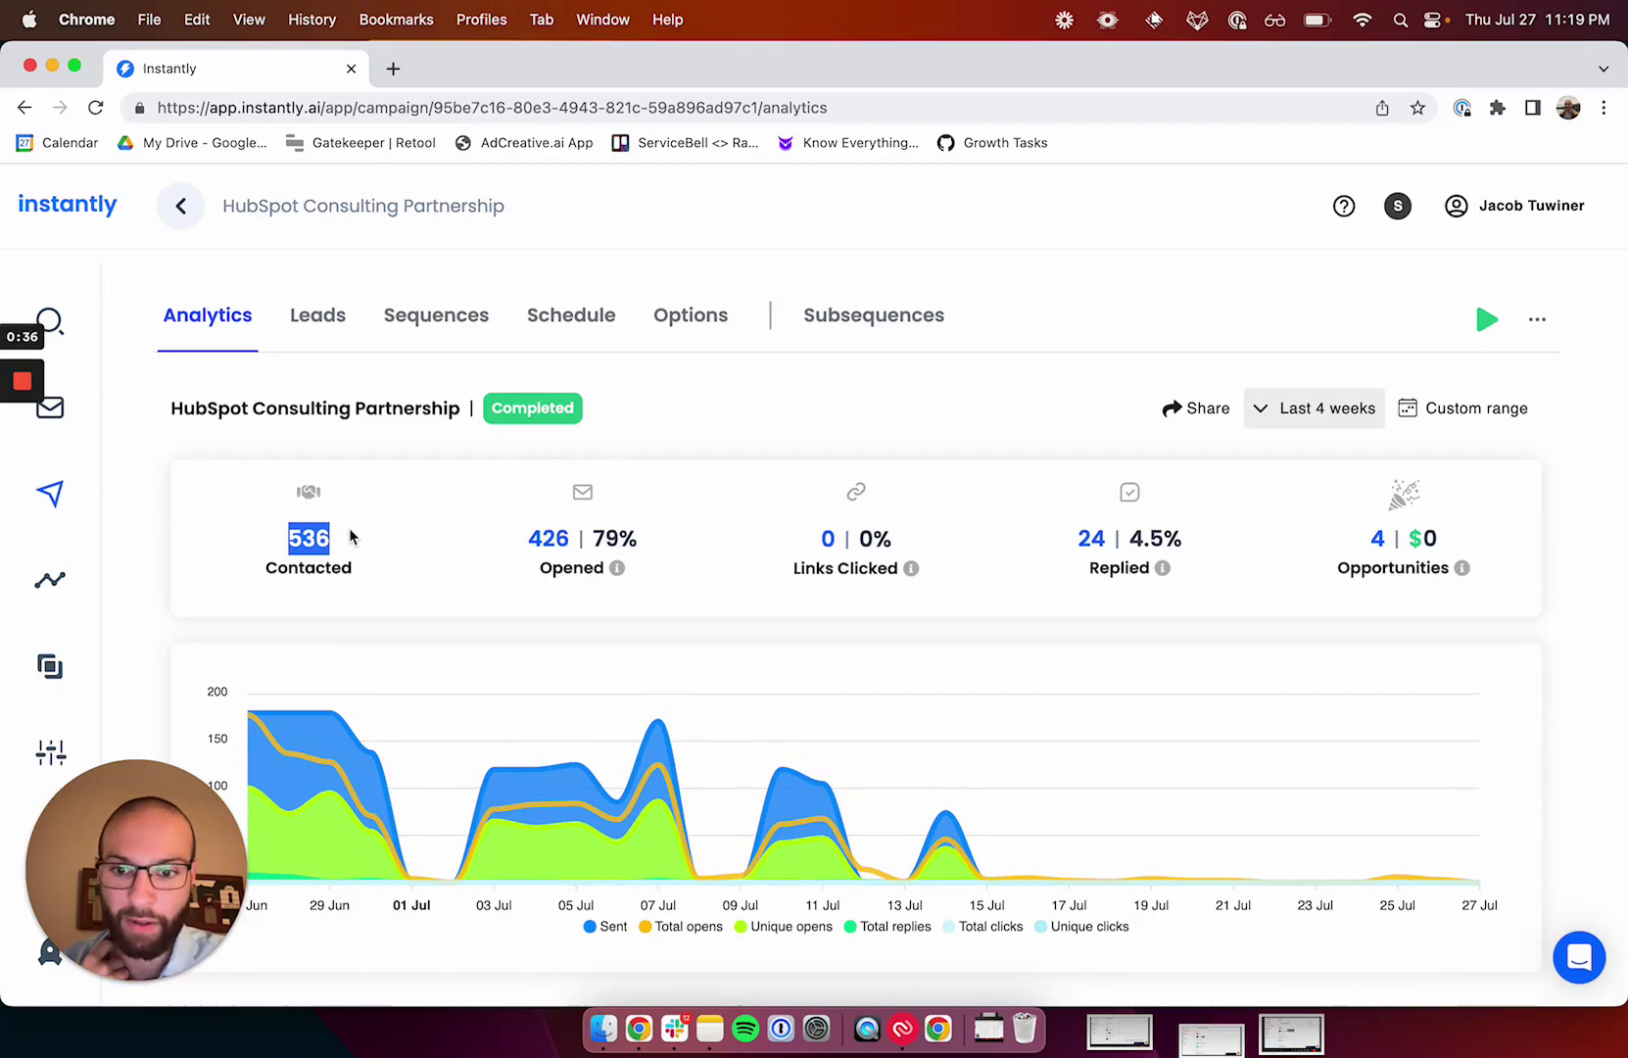
pyautogui.click(531, 507)
pyautogui.moveTo(542, 537); pyautogui.dragTo(558, 537)
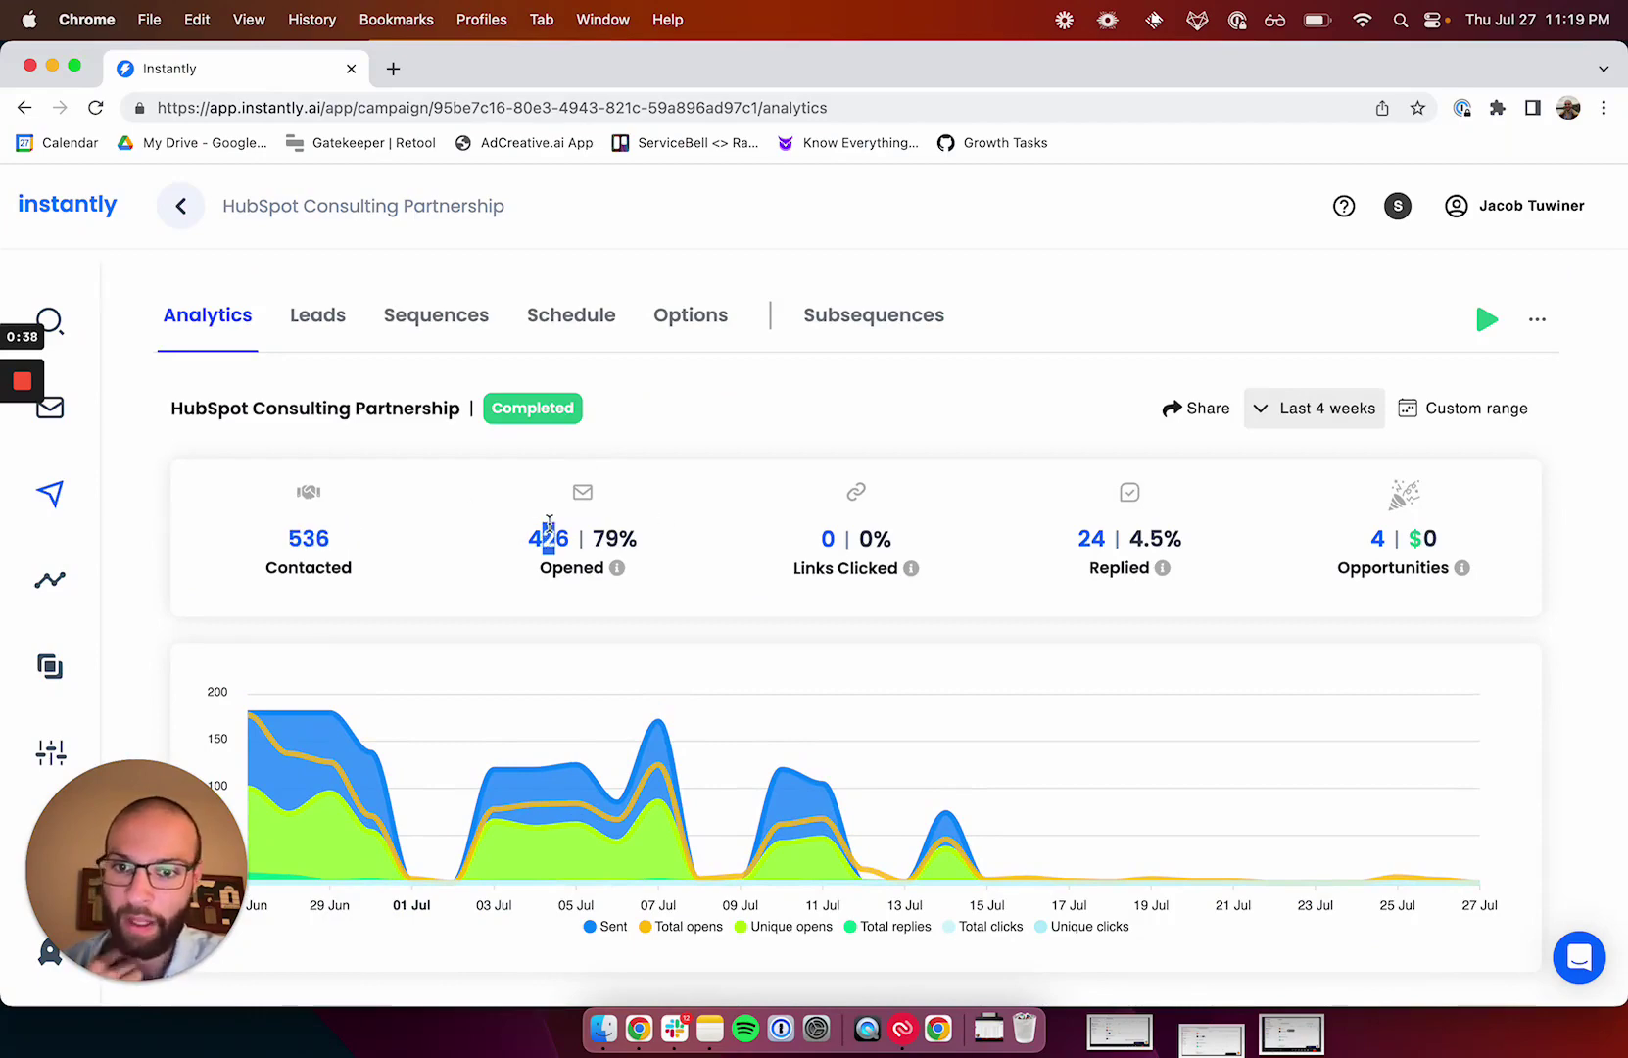
# Go to Email Accounts and scroll through the sending accounts and their warmup stats.
pyautogui.click(94, 411)
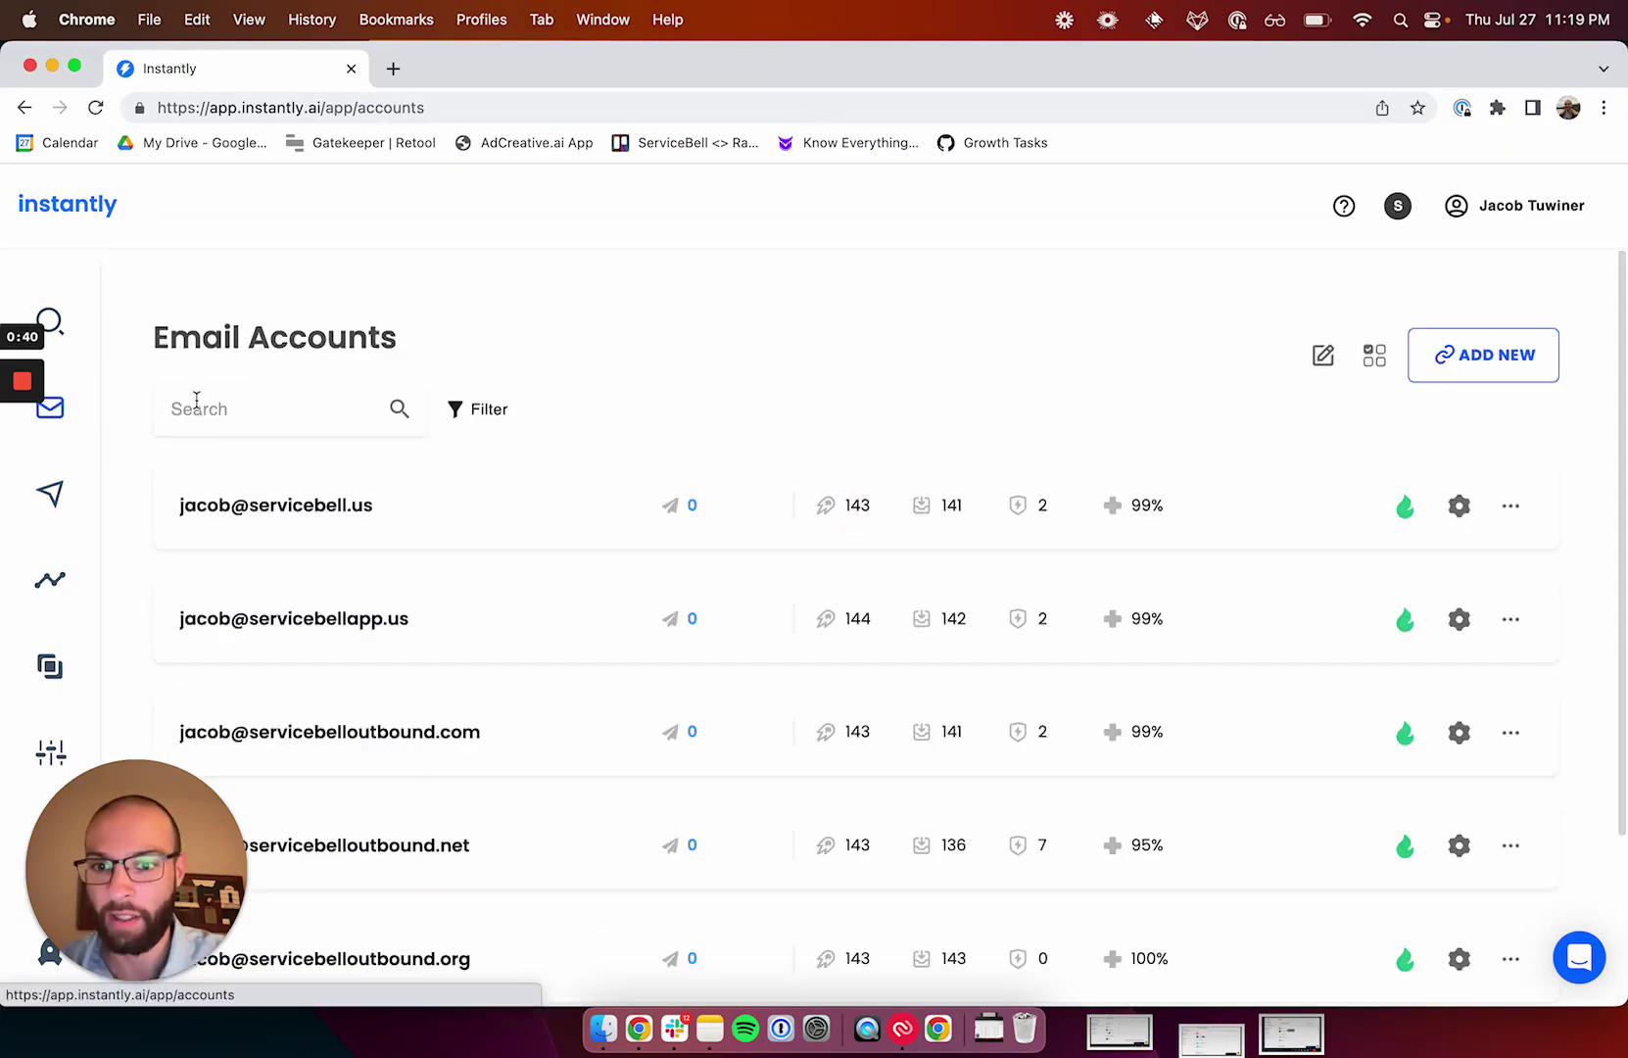
pyautogui.scroll(-3, 431, 392)
pyautogui.moveTo(137, 870); pyautogui.dragTo(1222, 429)
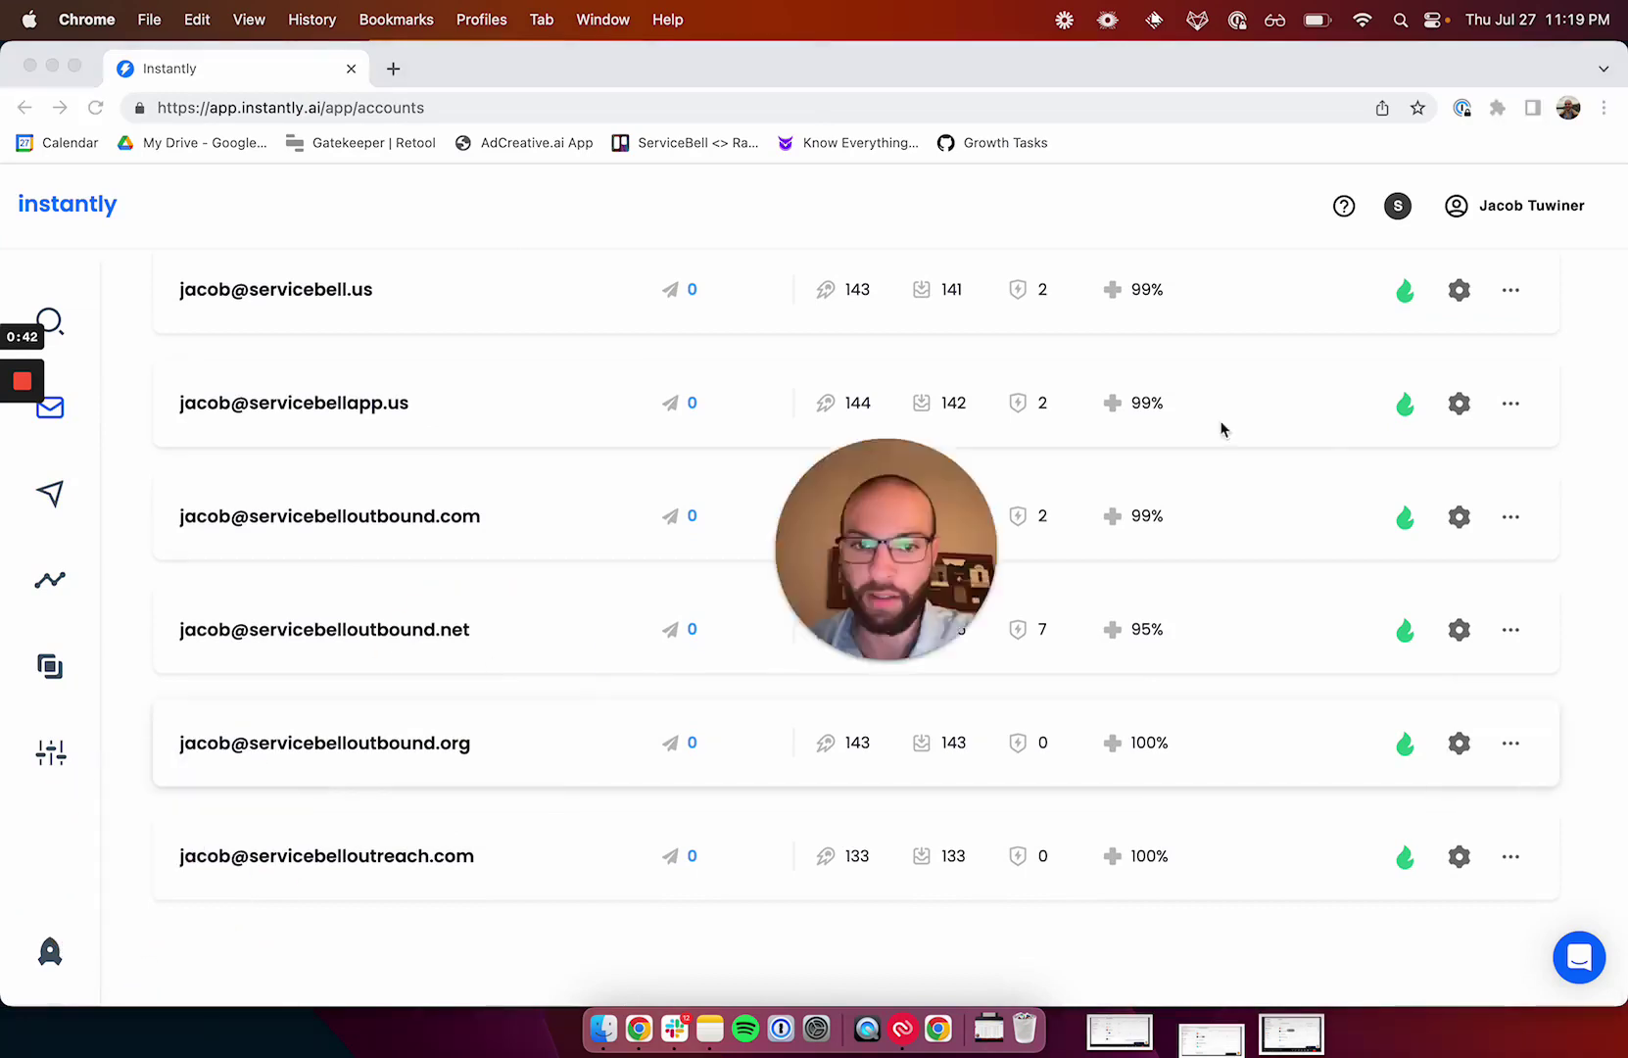
pyautogui.scroll(1, 1156, 392)
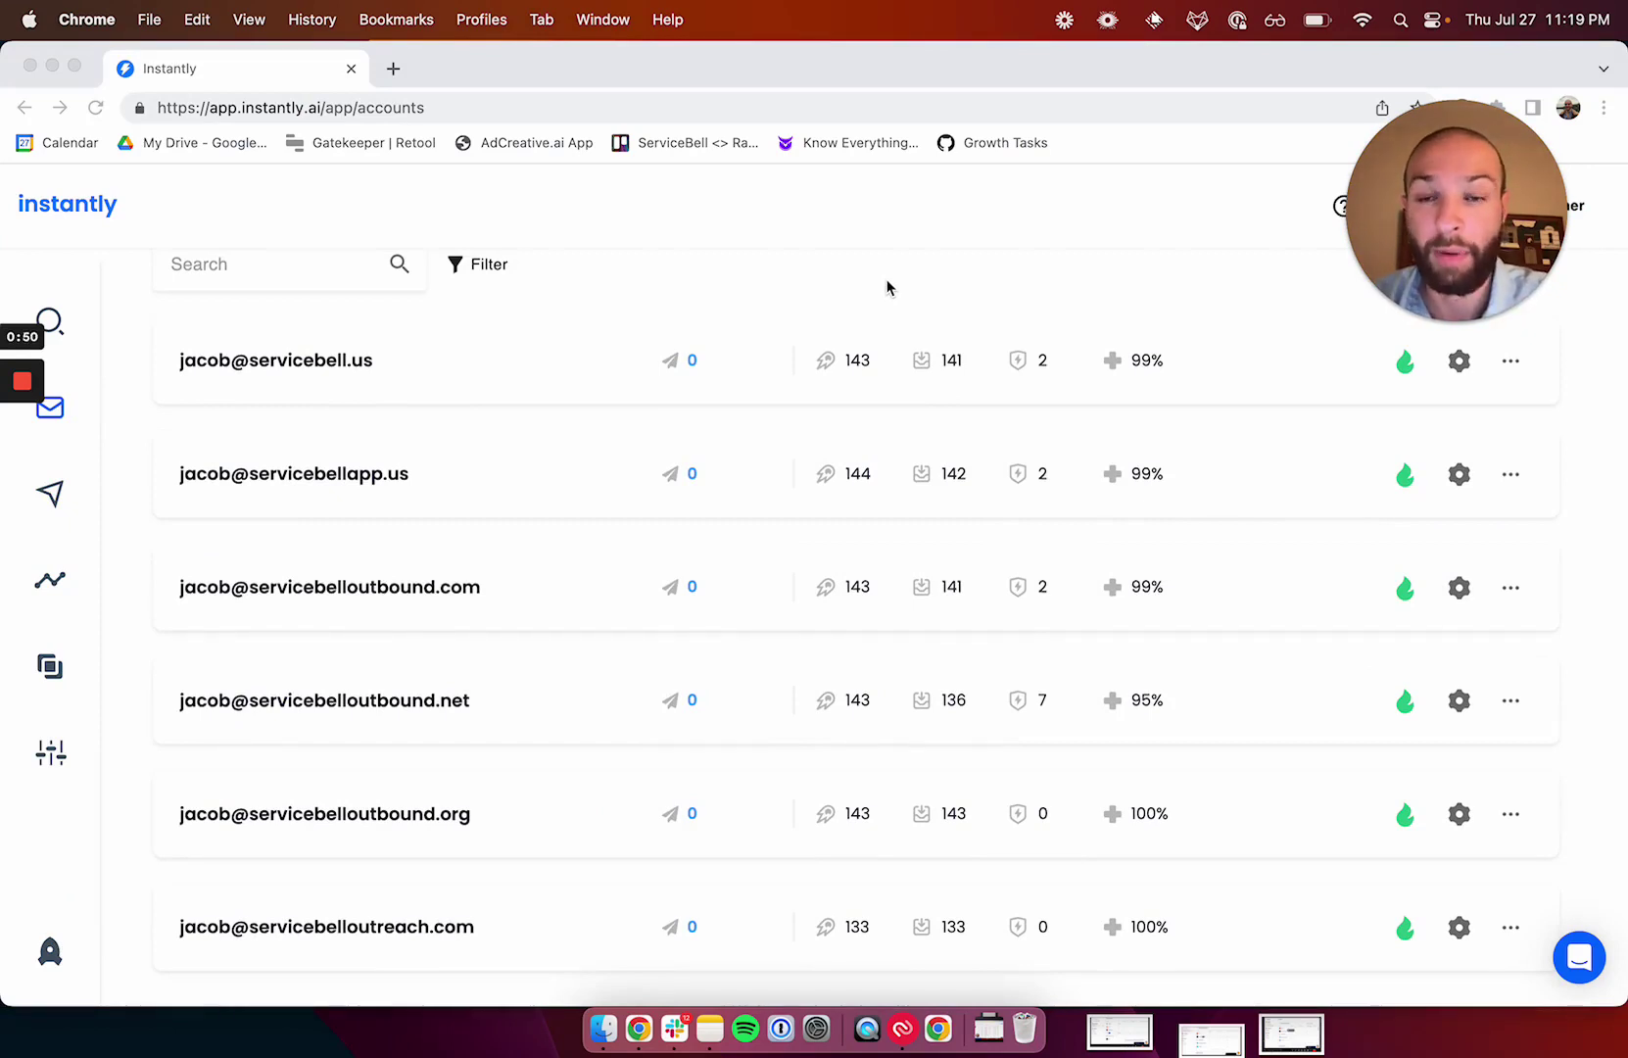
pyautogui.hotkey('alt', 'space')
pyautogui.write('10')
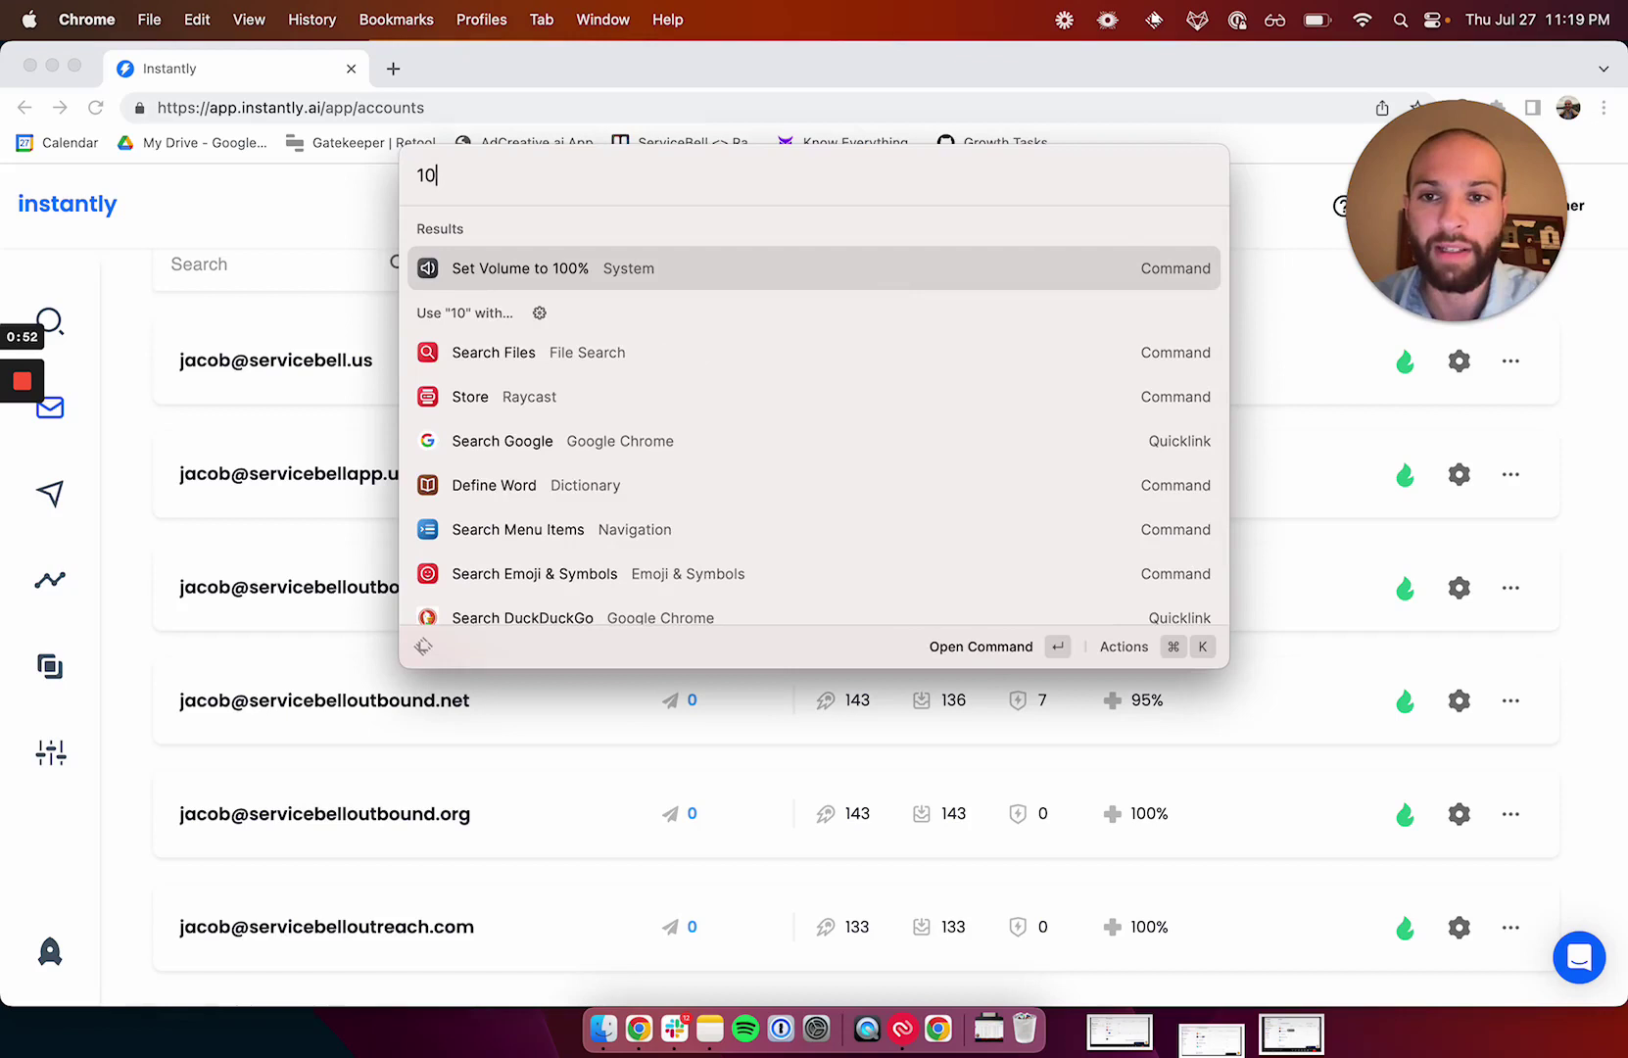
pyautogui.write('*50')
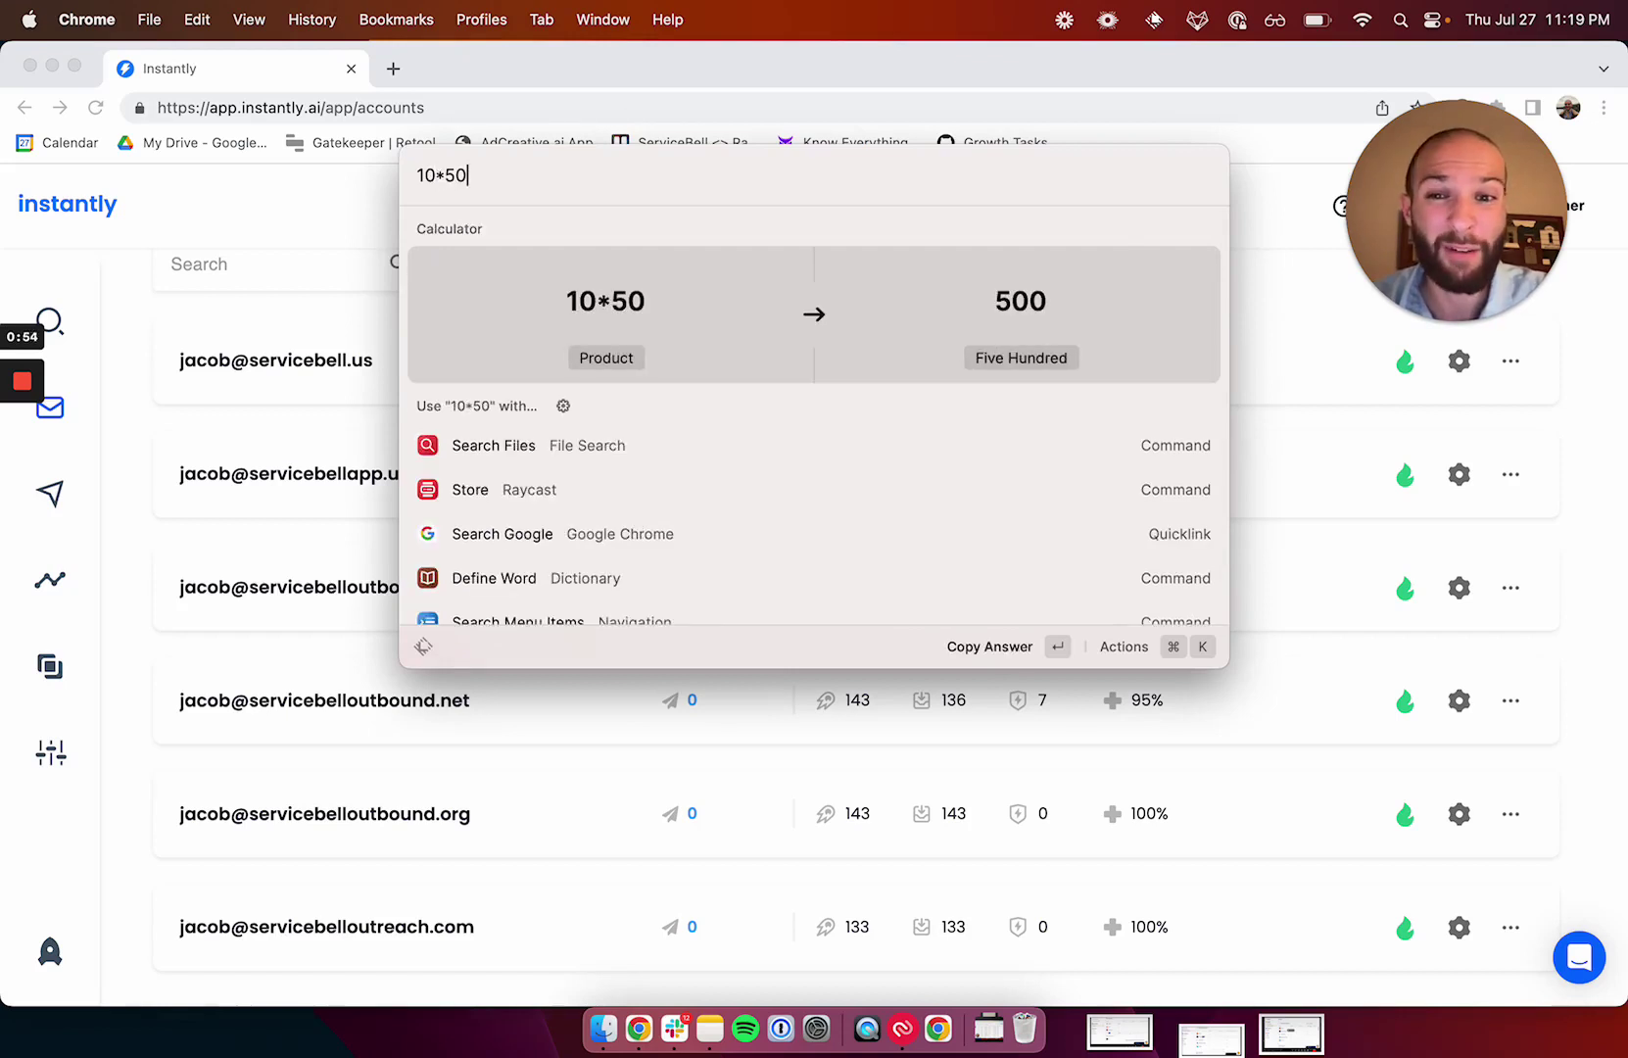
pyautogui.doubleClick(428, 176)
pyautogui.write('20')
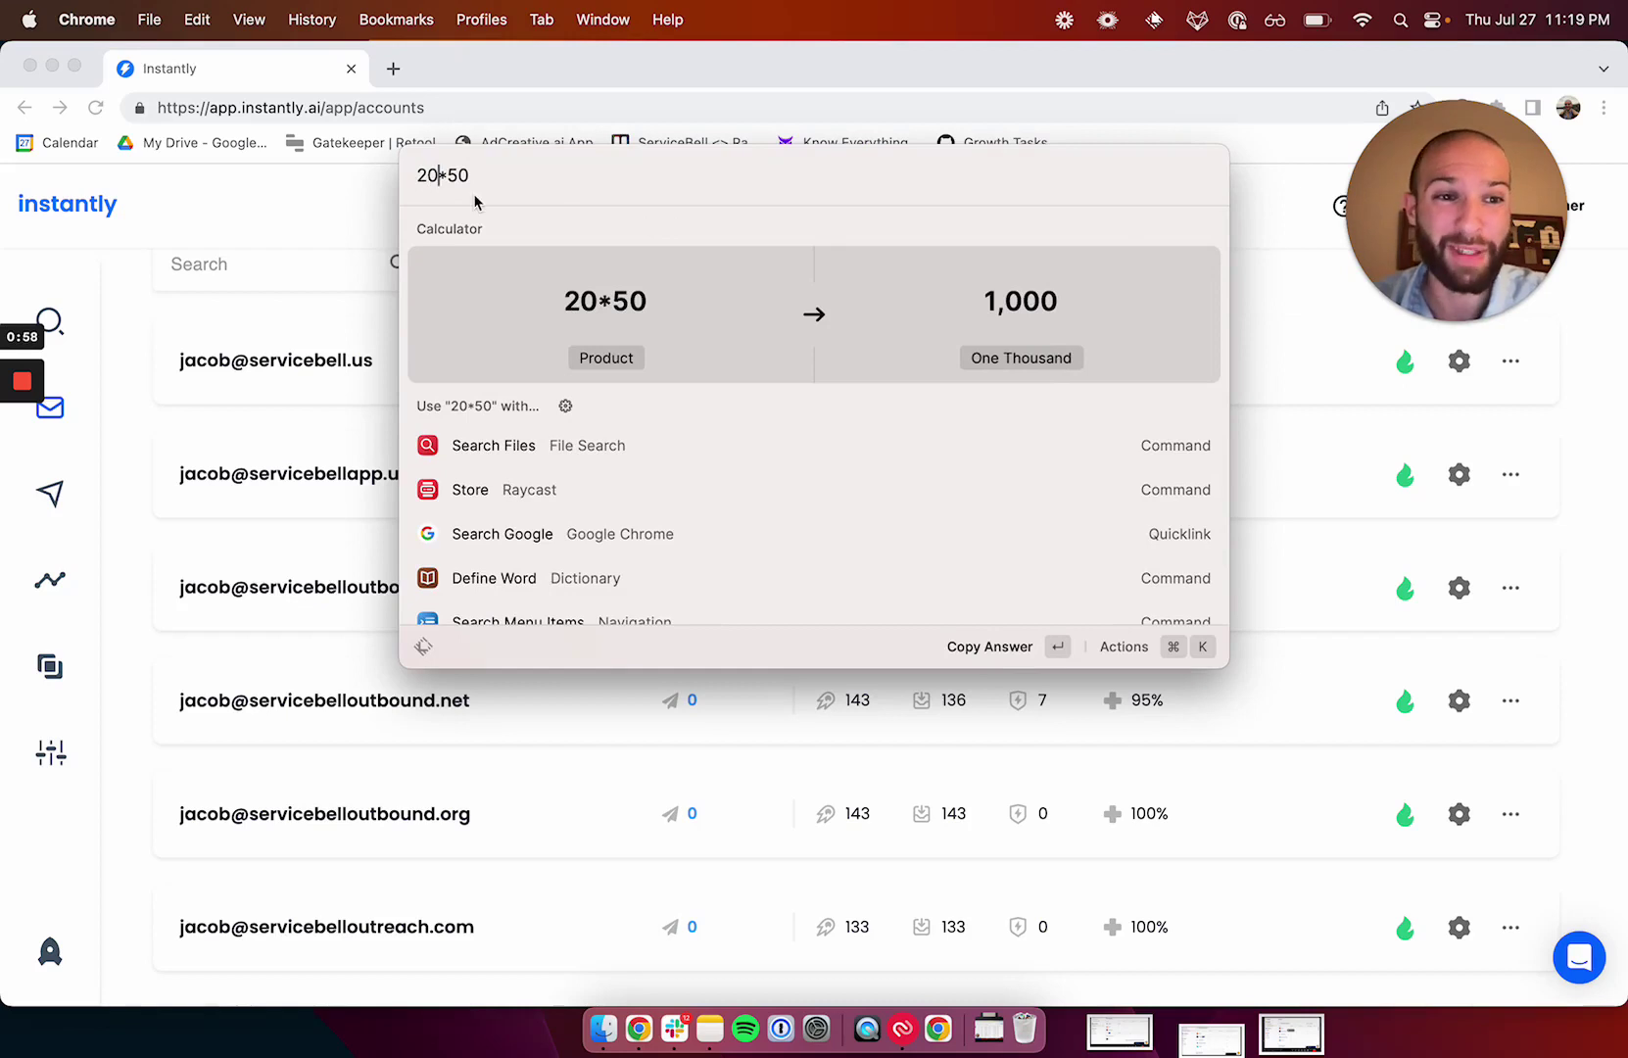
pyautogui.press('Escape')
pyautogui.press('Escape')
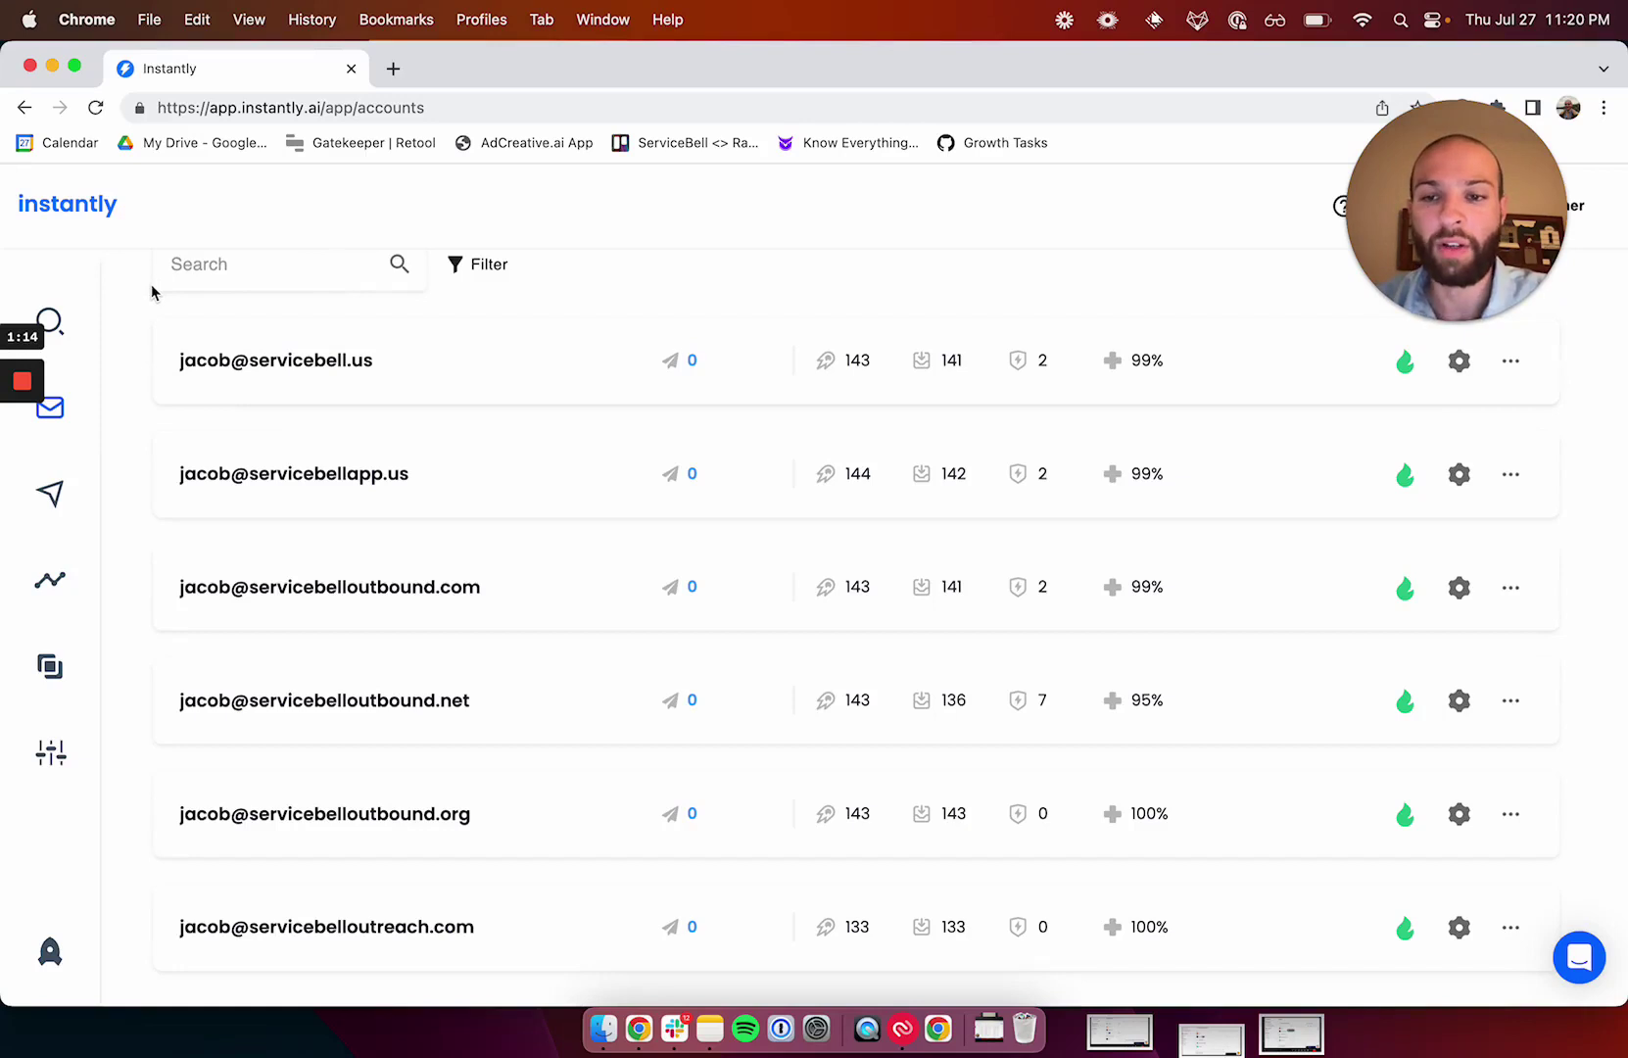
# Scroll down and back up through Instantly's sending accounts list.
pyautogui.scroll(-1, 380, 625)
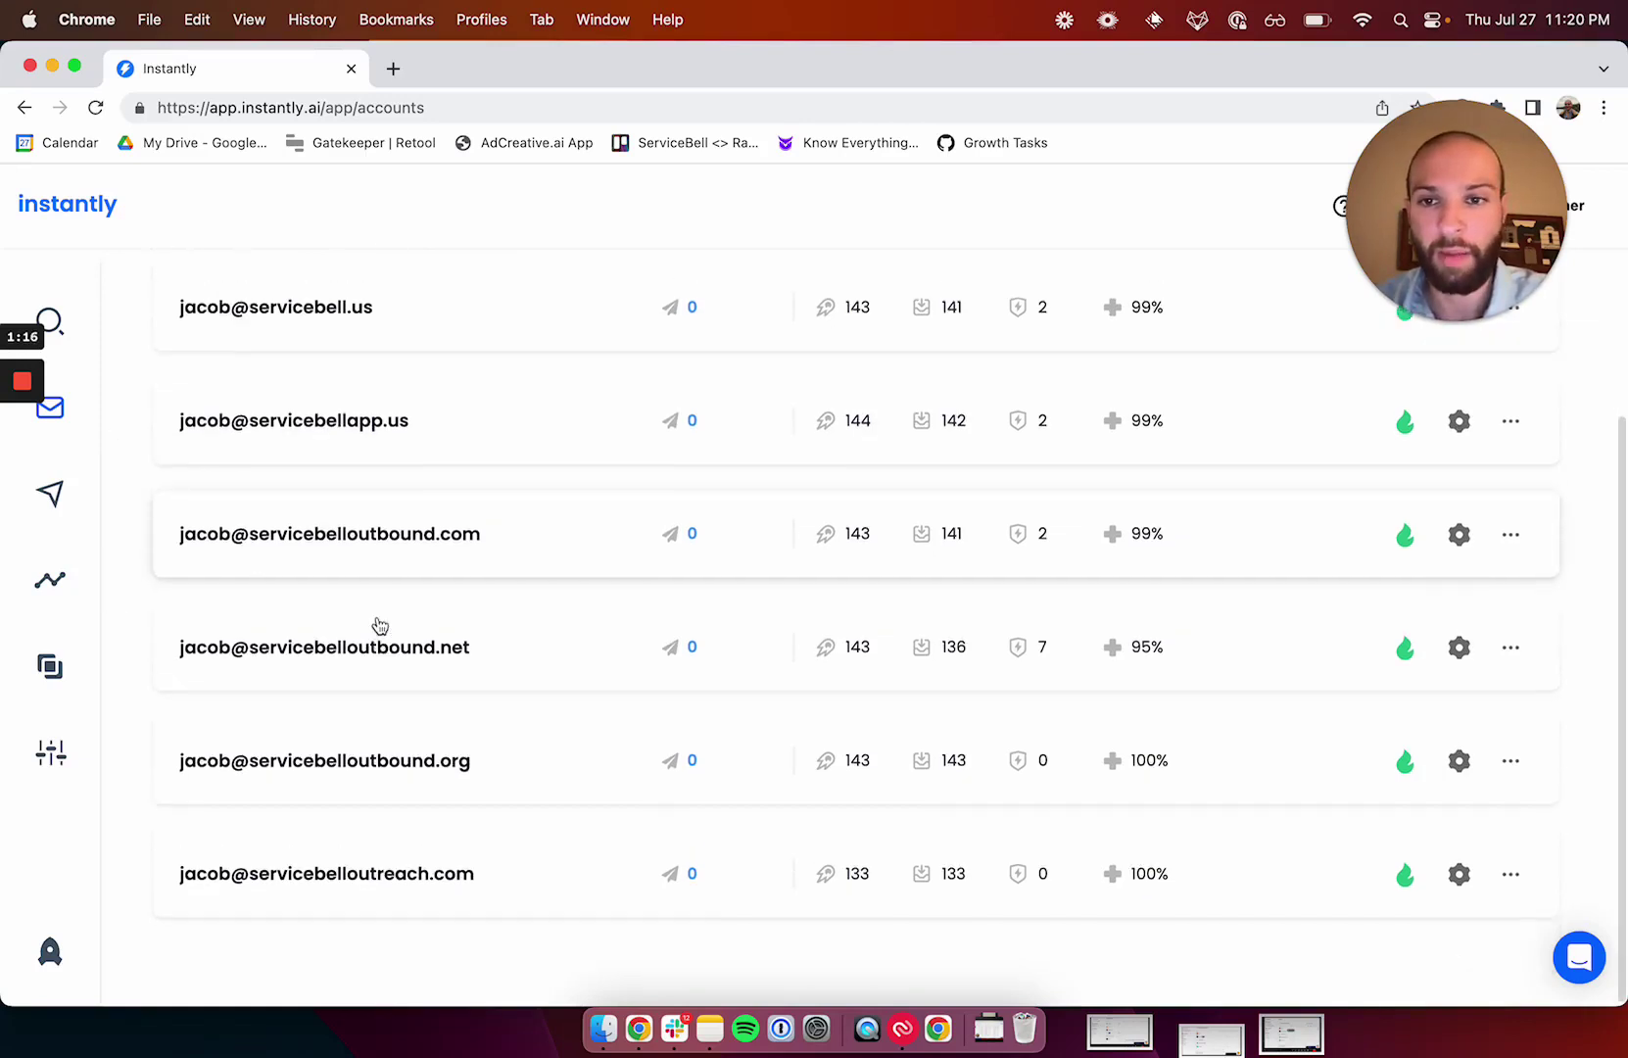
pyautogui.scroll(4, 381, 625)
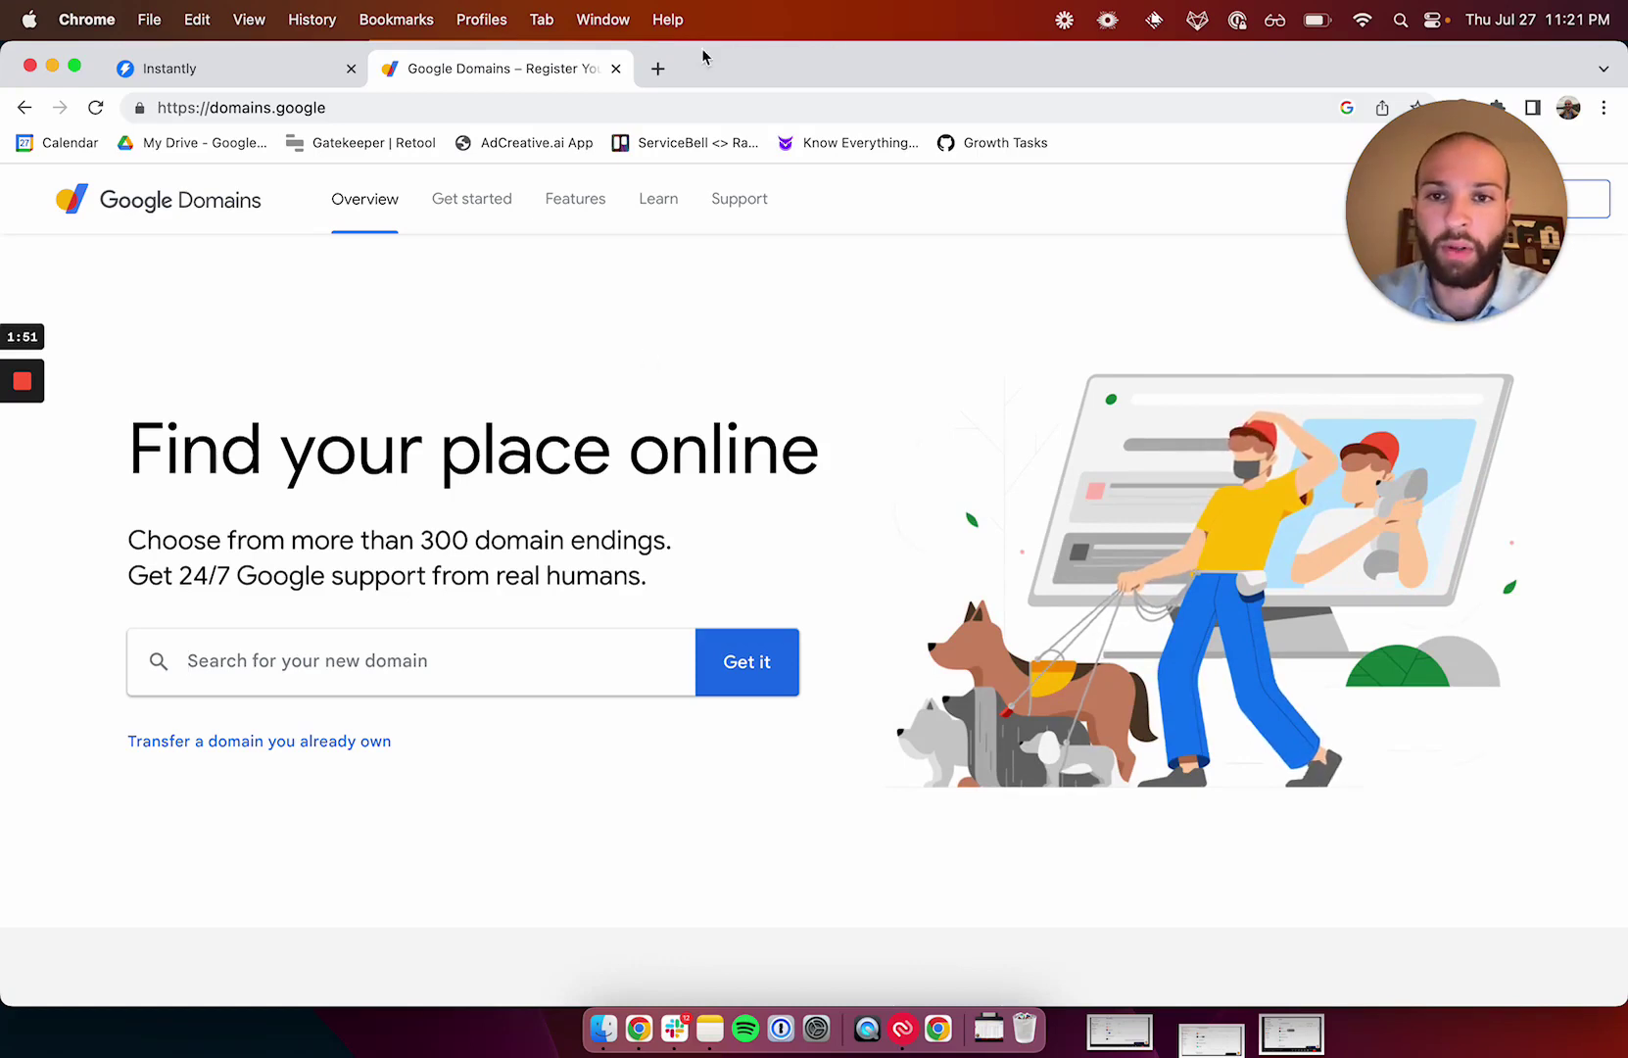
# Load servicebell.com in a new browser tab.
pyautogui.click(657, 68)
pyautogui.write('serv')
pyautogui.press('Return')
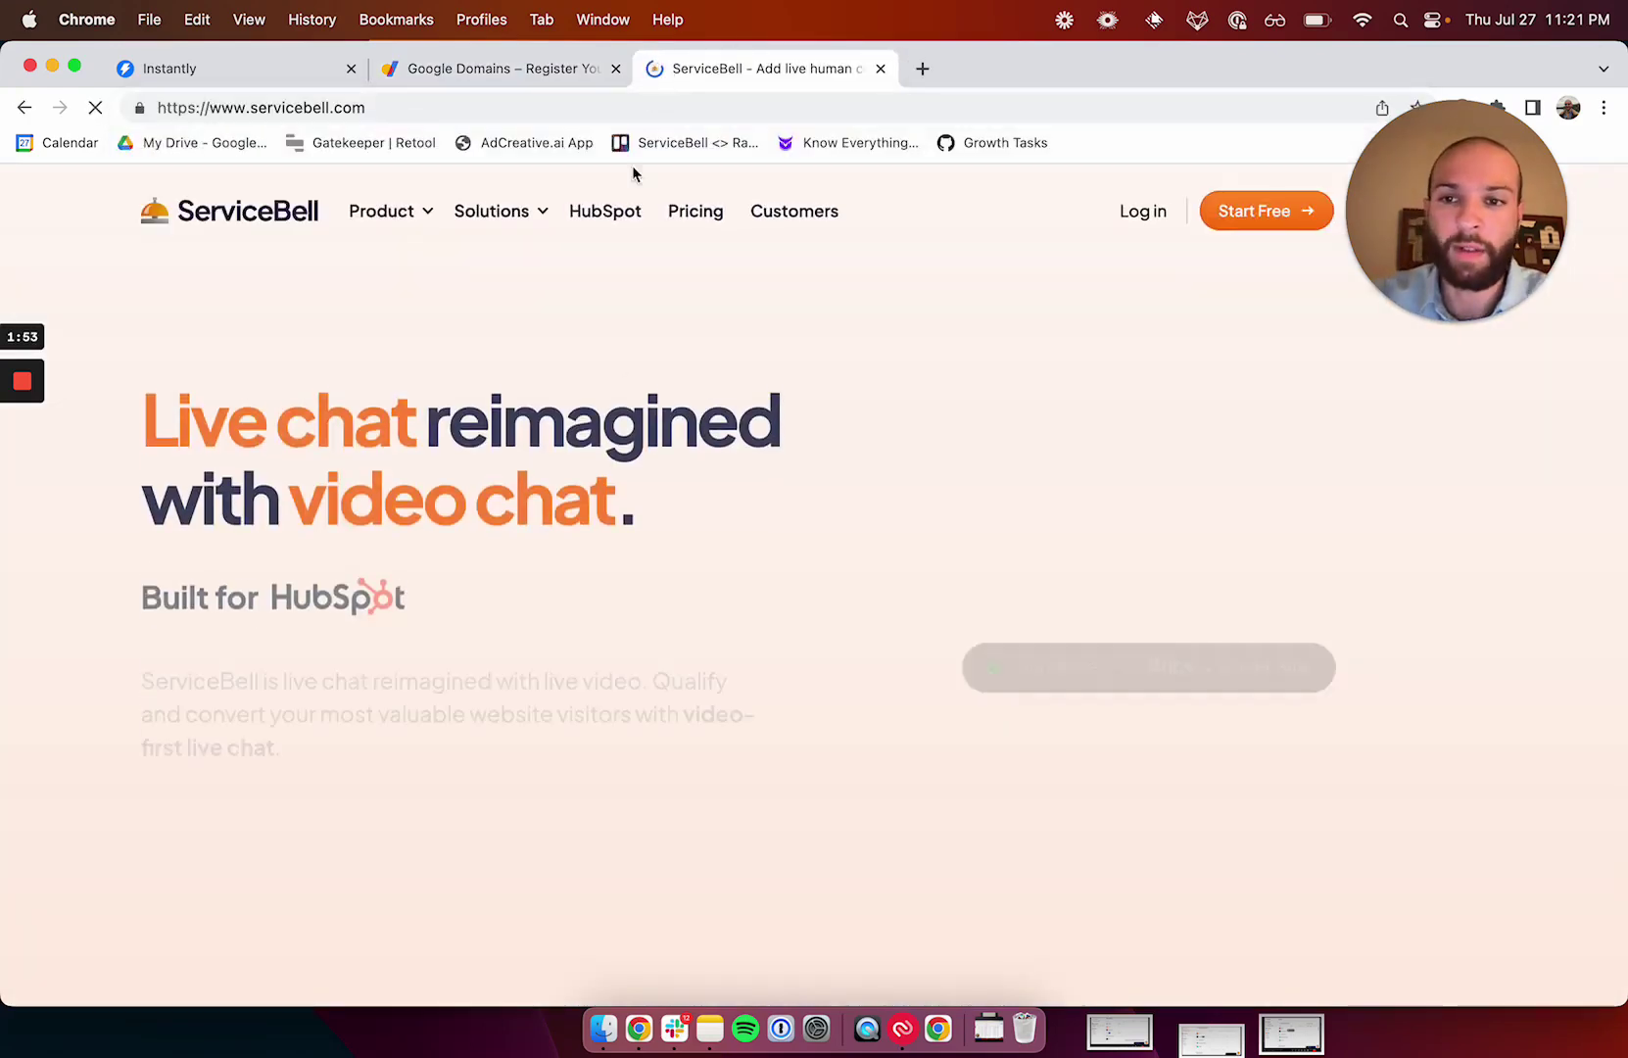
# Sign in to Google Domains, view My domains, then return to the home page.
pyautogui.click(490, 69)
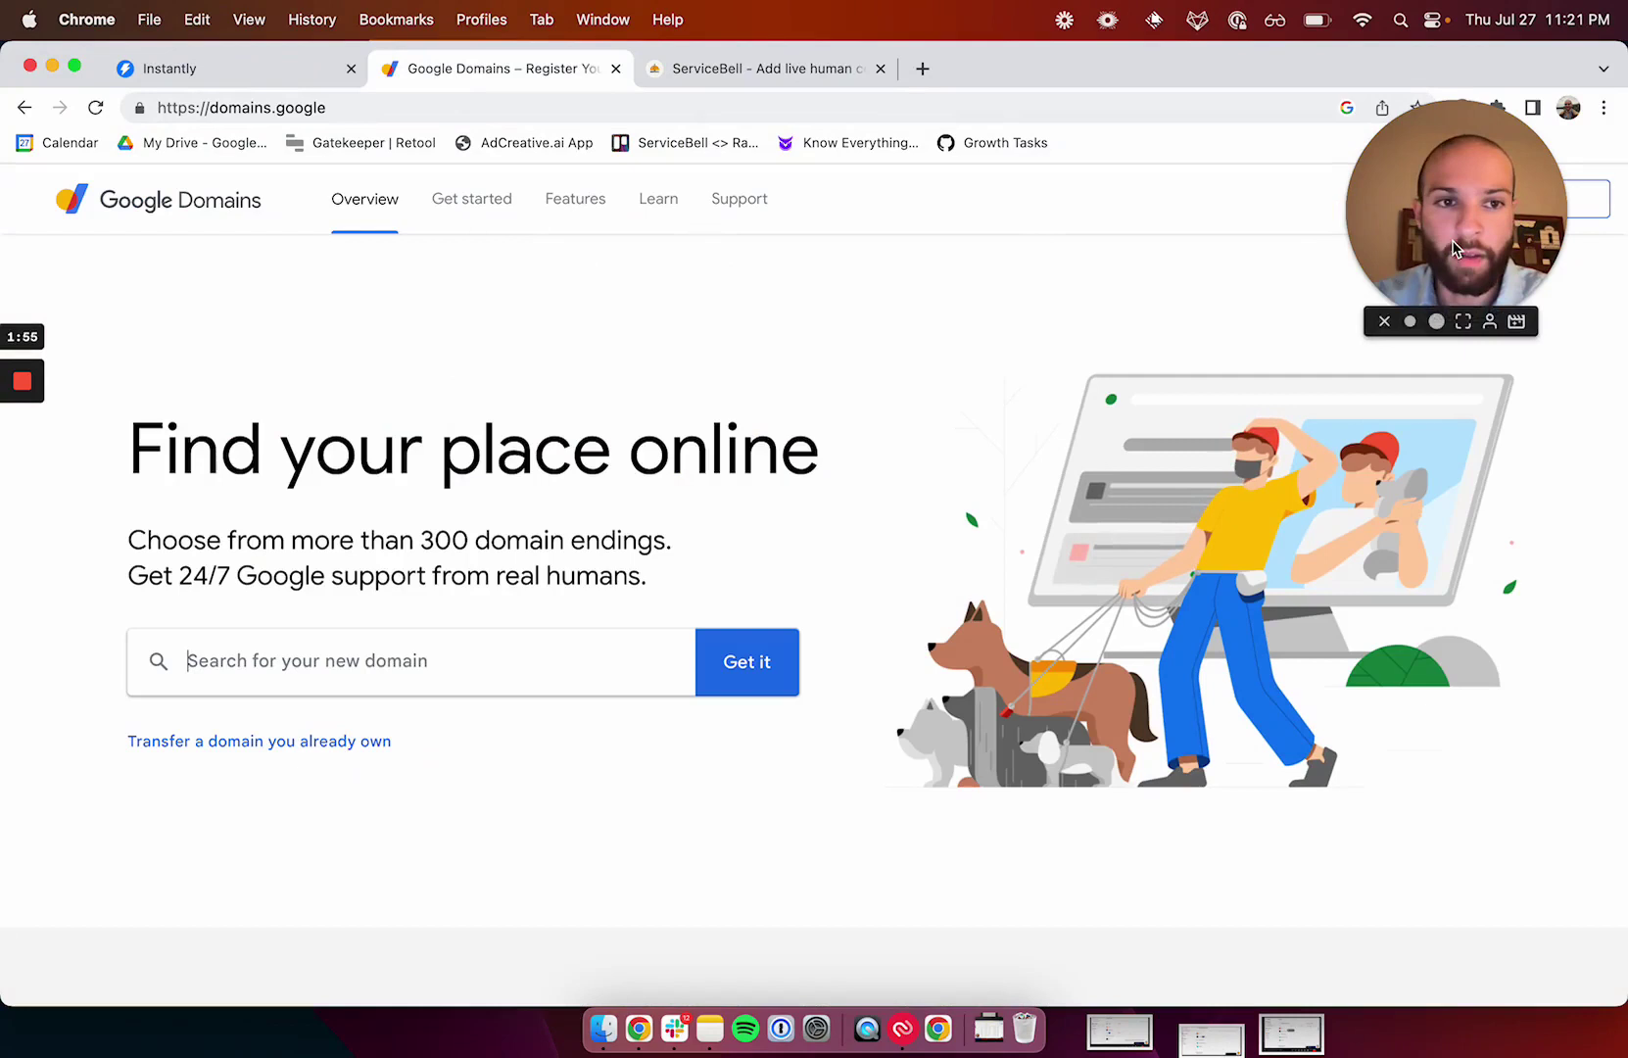
pyautogui.click(1536, 203)
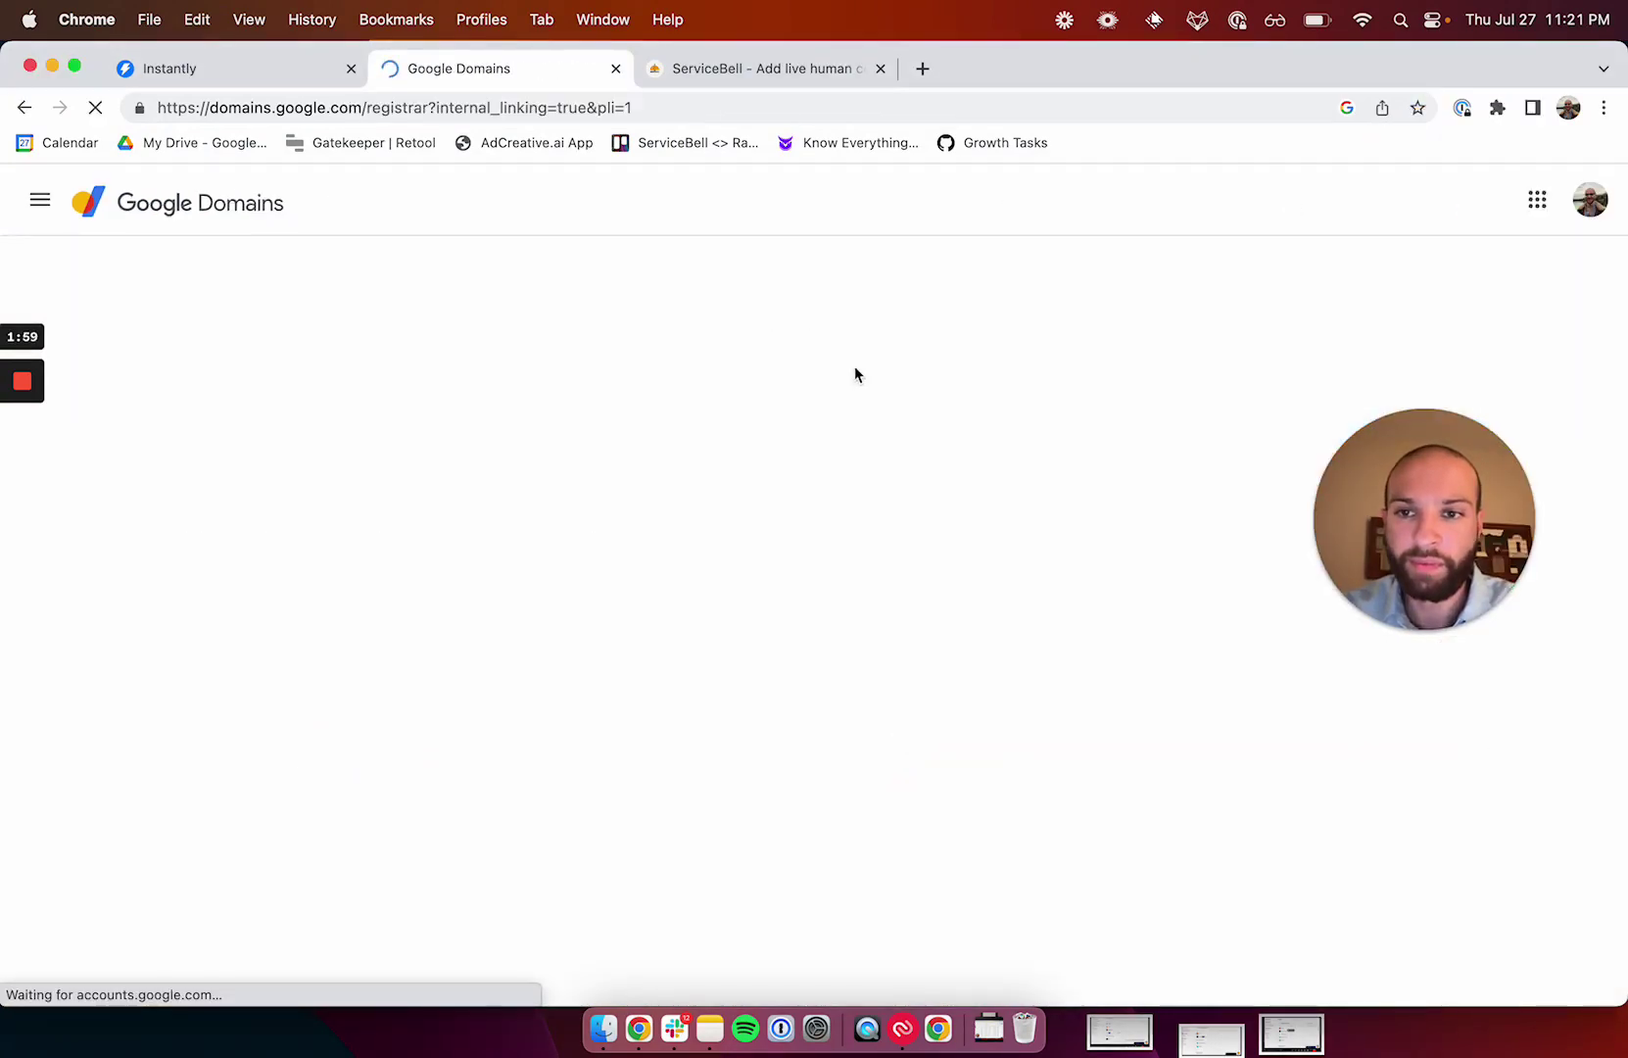
pyautogui.scroll(-10, 664, 372)
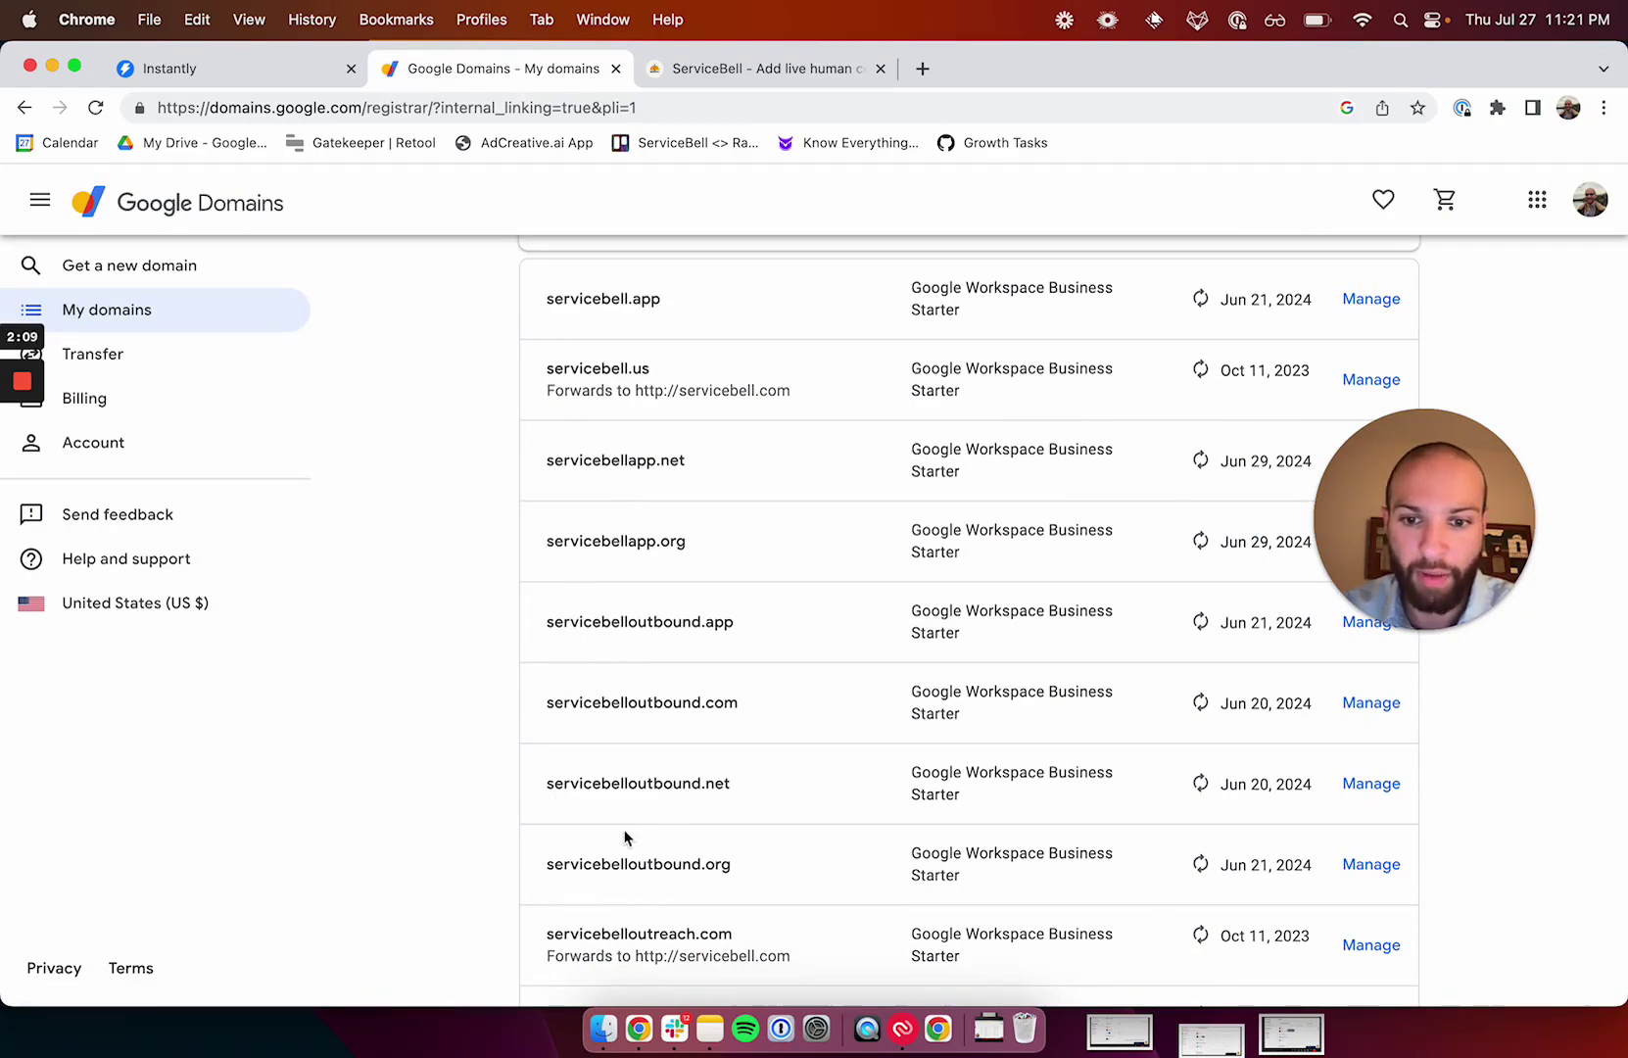
pyautogui.scroll(-3, 625, 833)
pyautogui.scroll(4, 625, 837)
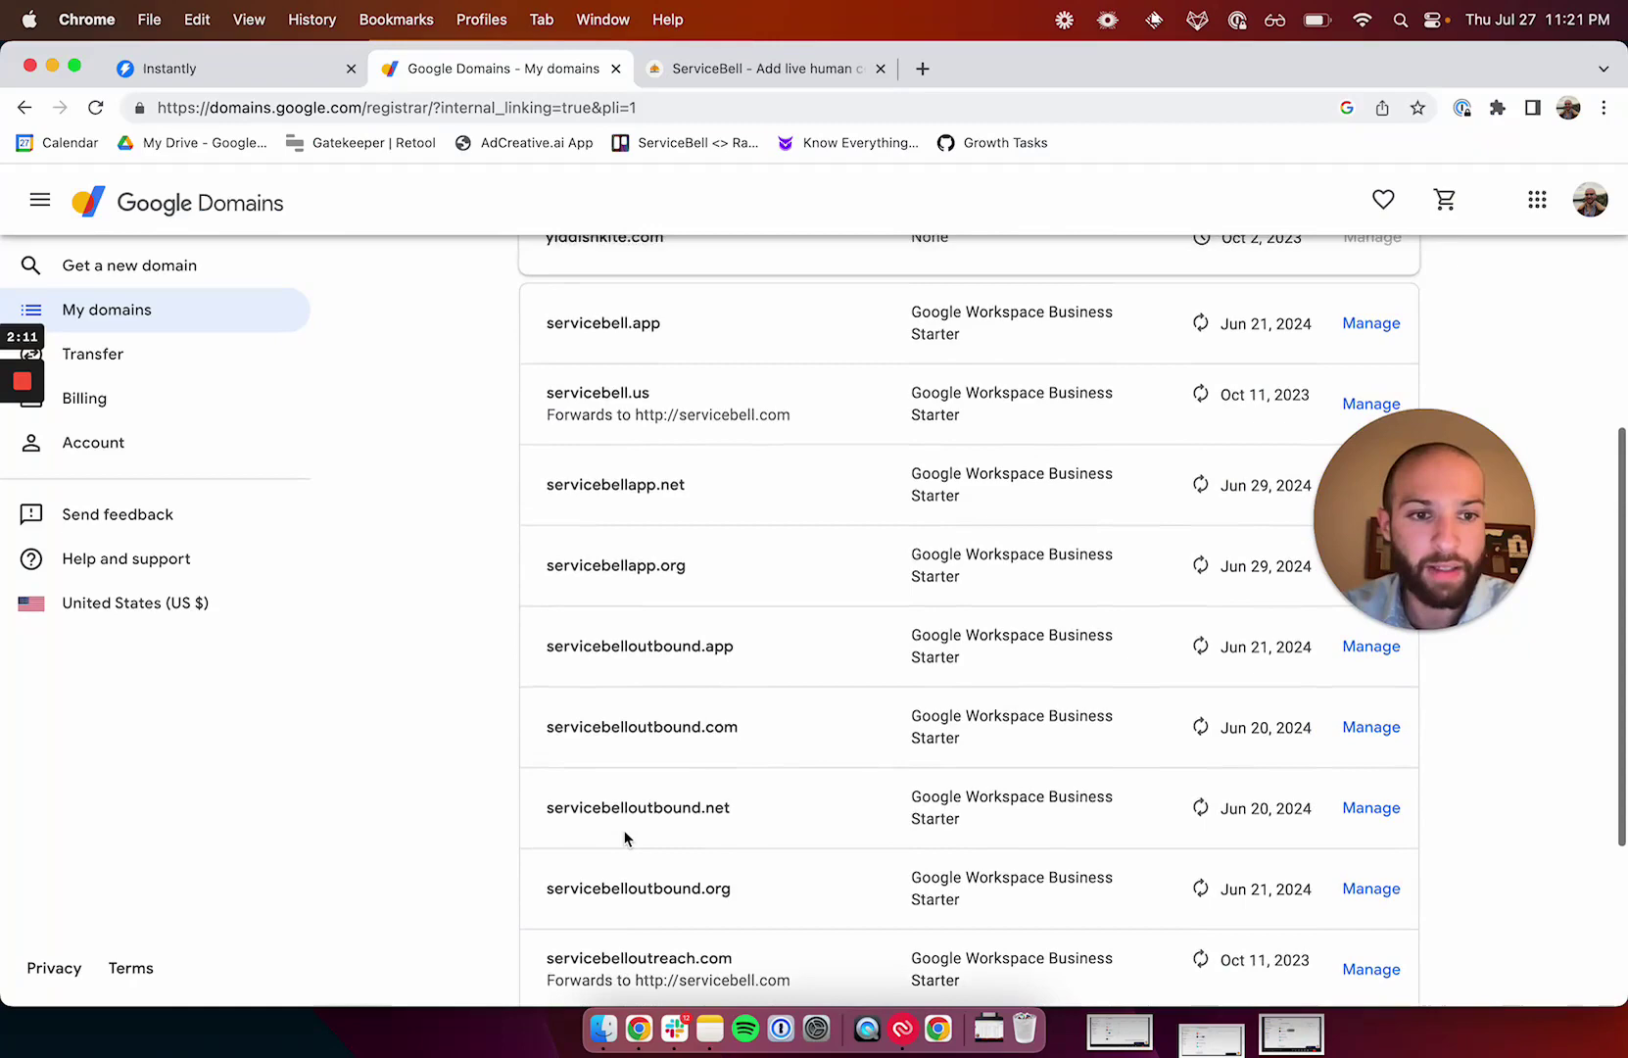
pyautogui.scroll(5, 625, 838)
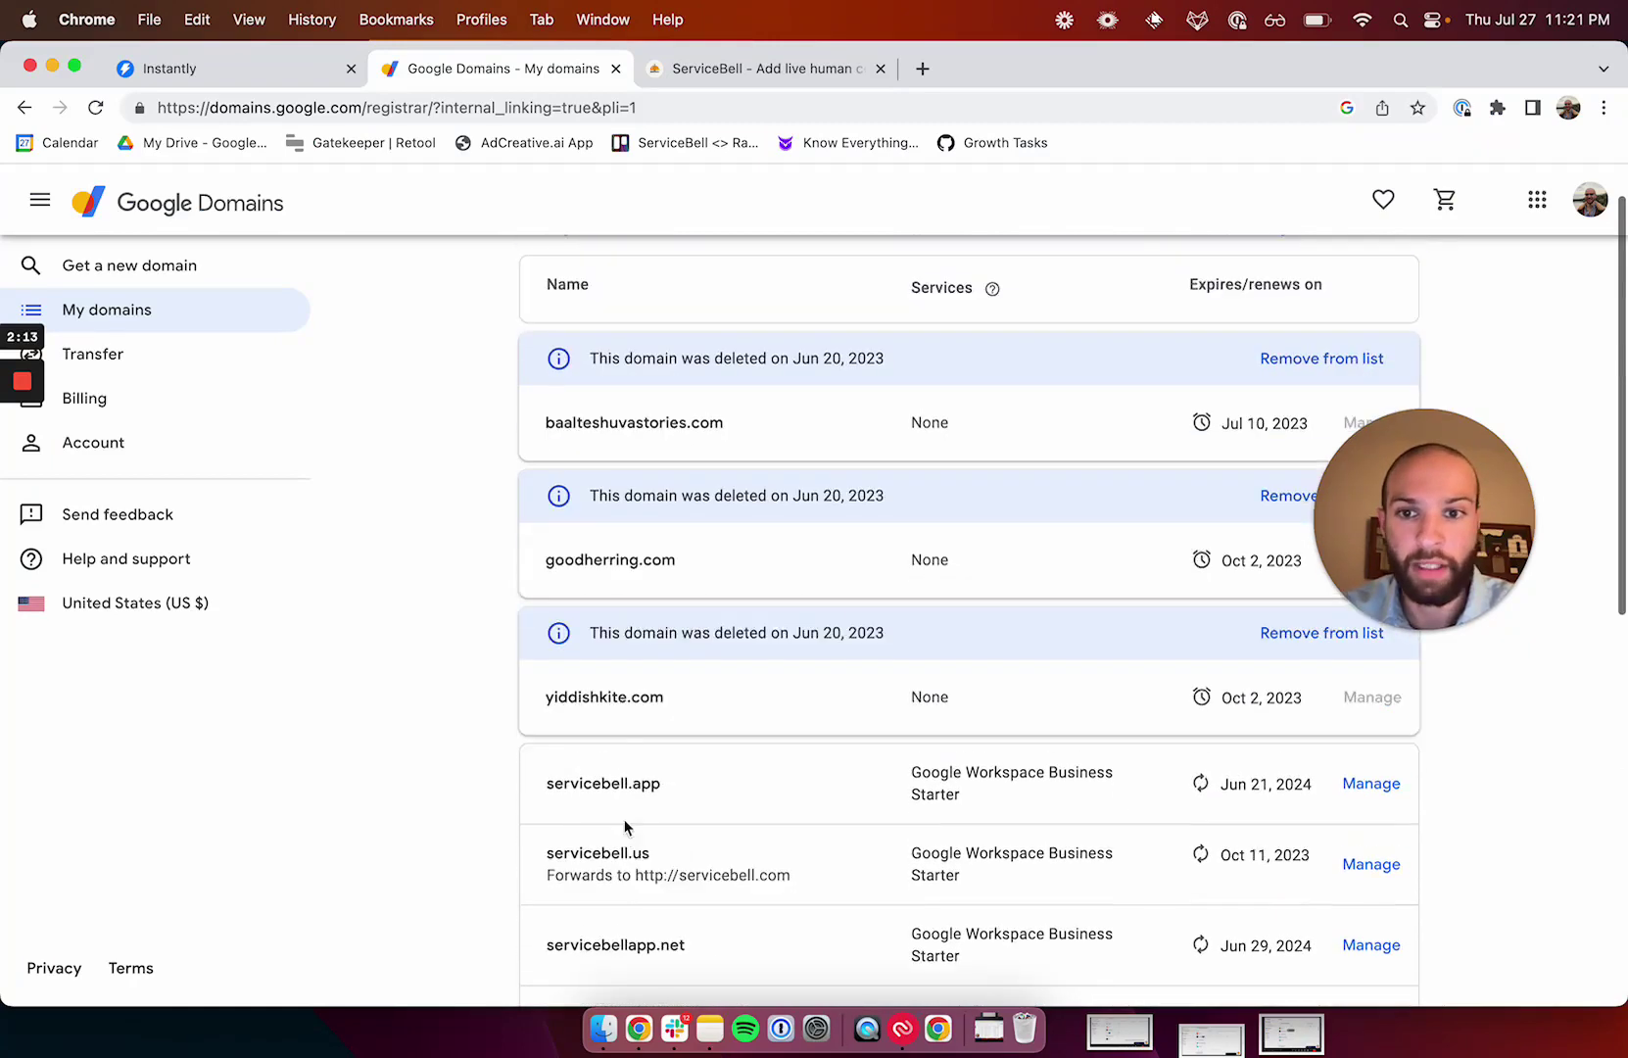
pyautogui.click(152, 313)
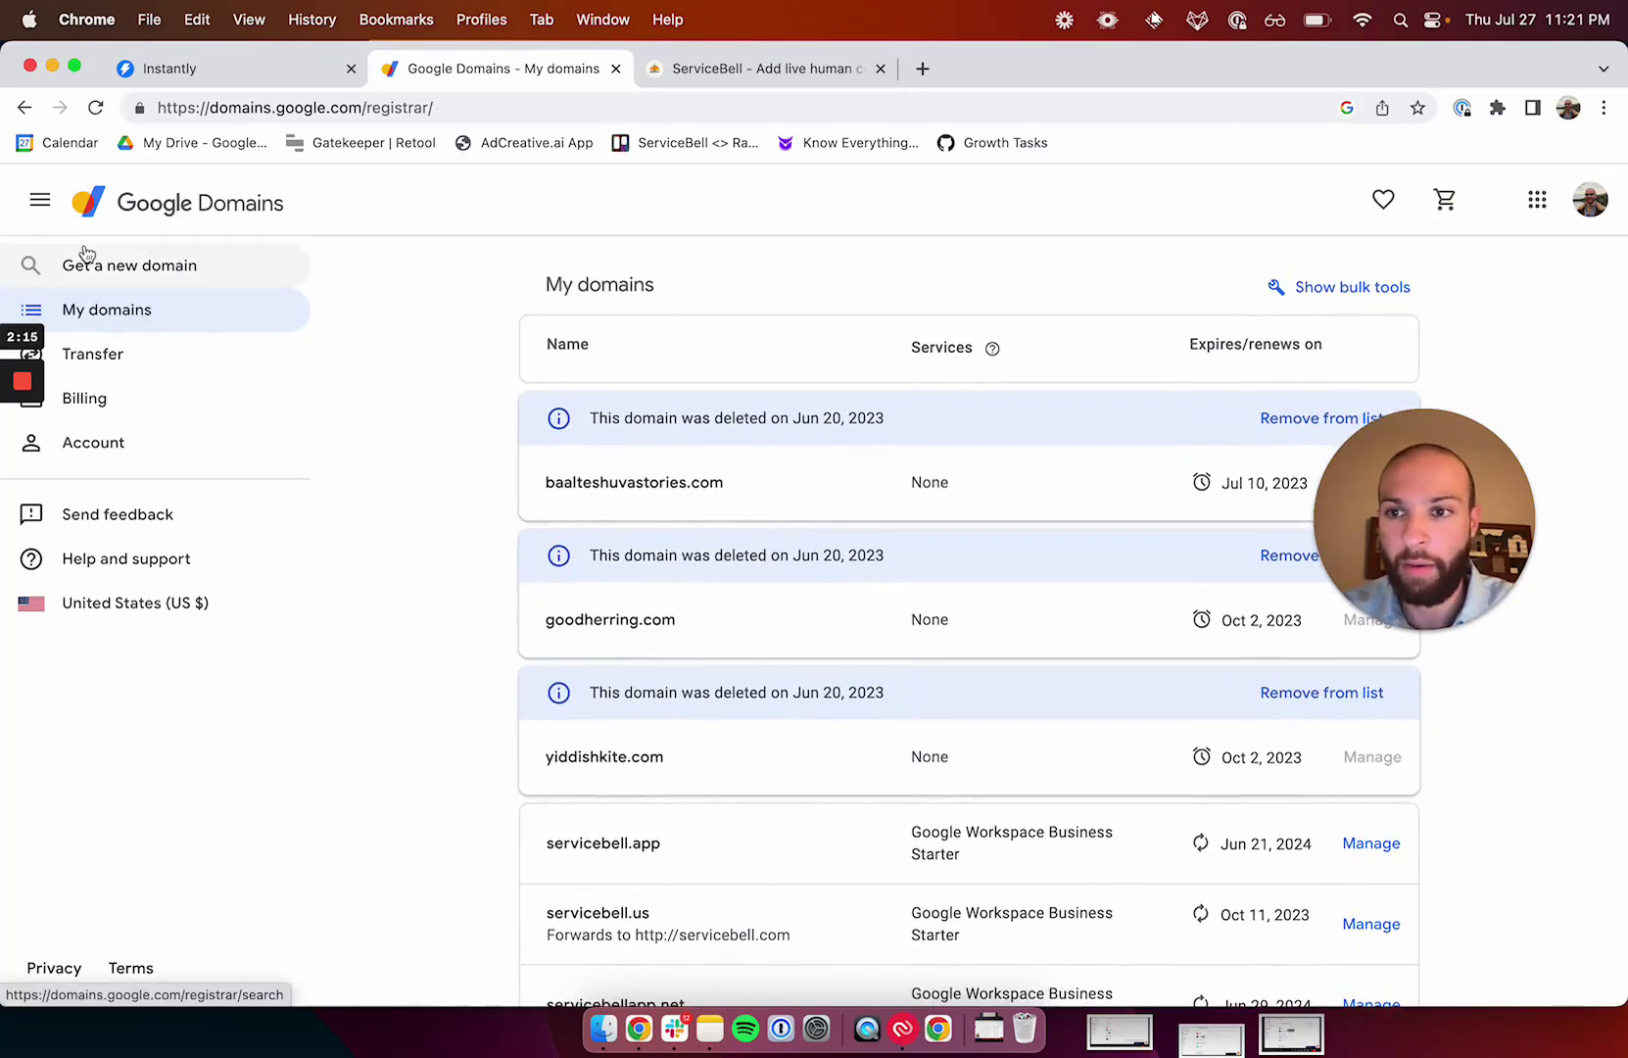
pyautogui.click(80, 206)
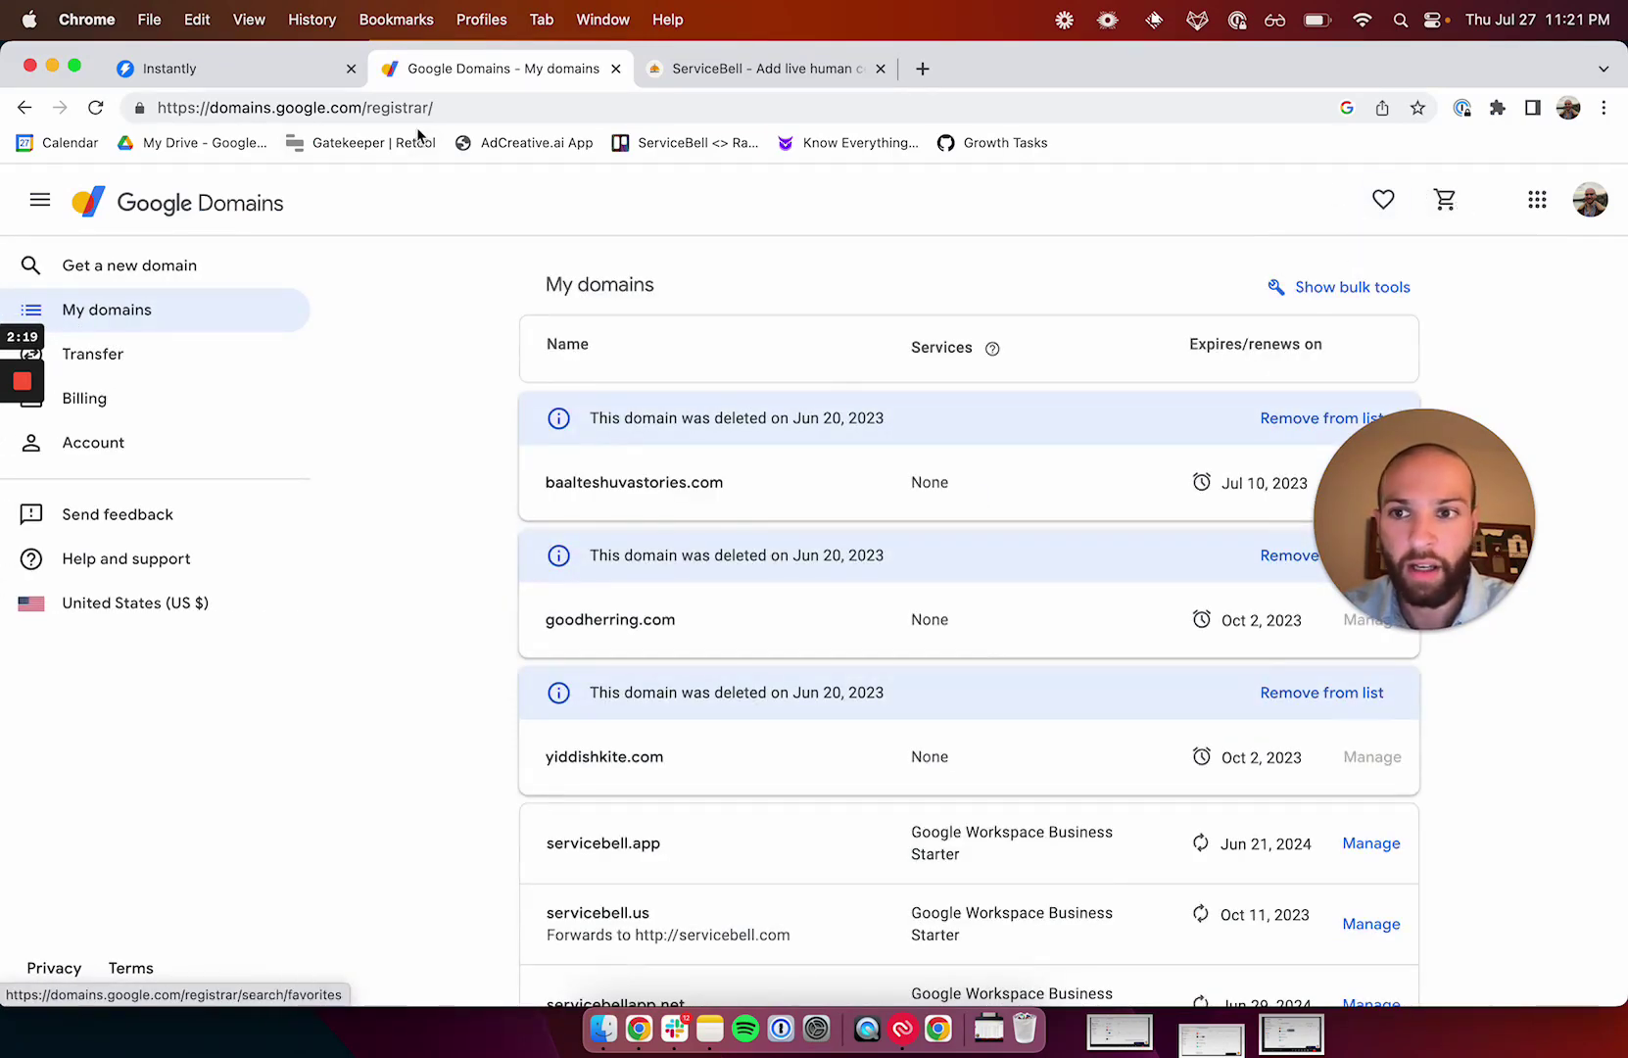
# Search for Google Domains and check availability of servicebell.com there.
pyautogui.click(301, 119)
pyautogui.write('google domain')
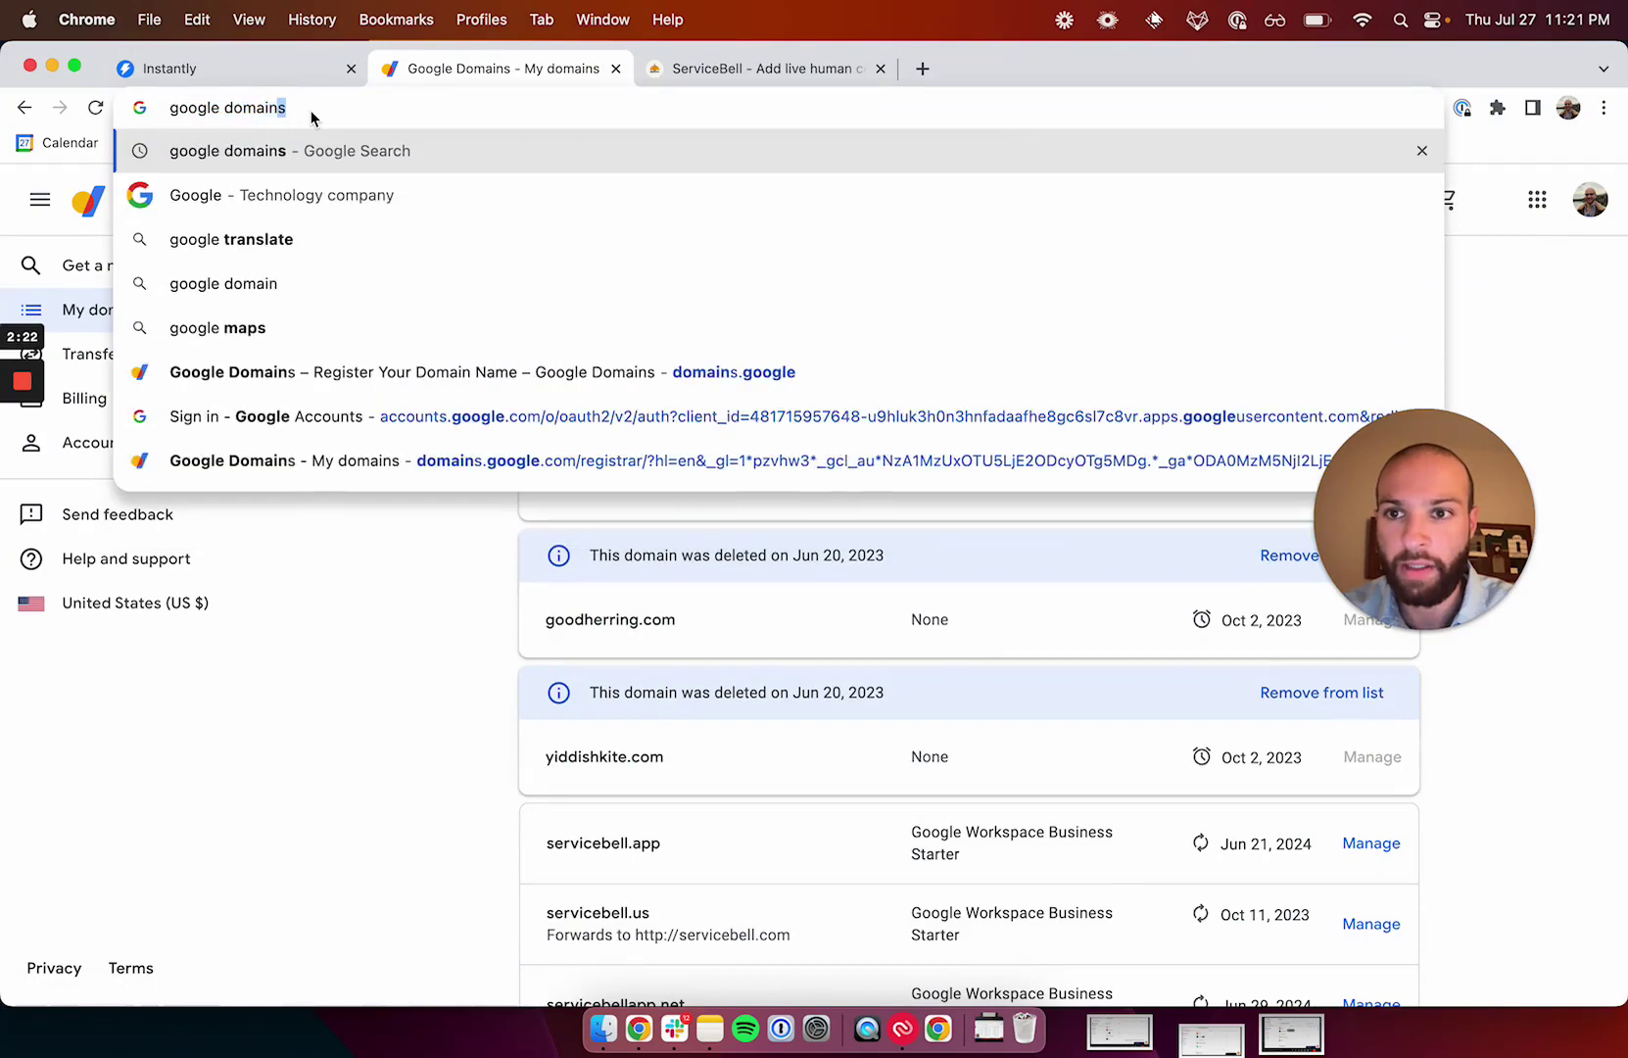
pyautogui.press('Return')
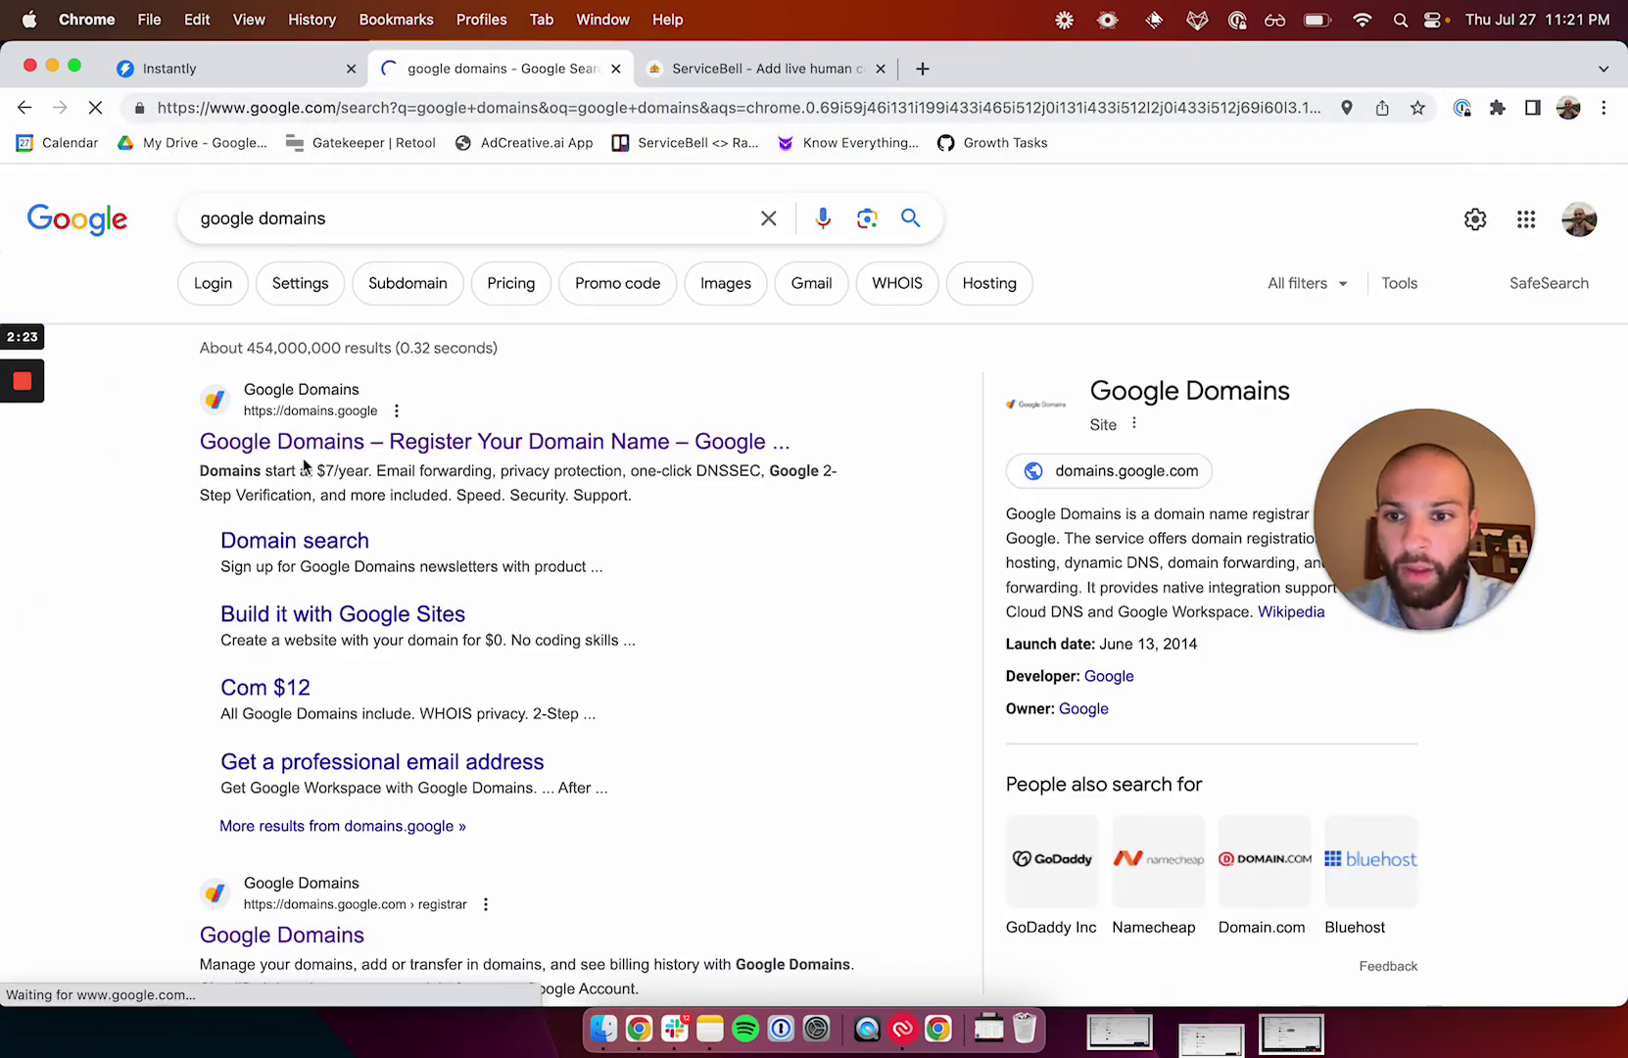
pyautogui.click(309, 443)
pyautogui.write('servicebell.com')
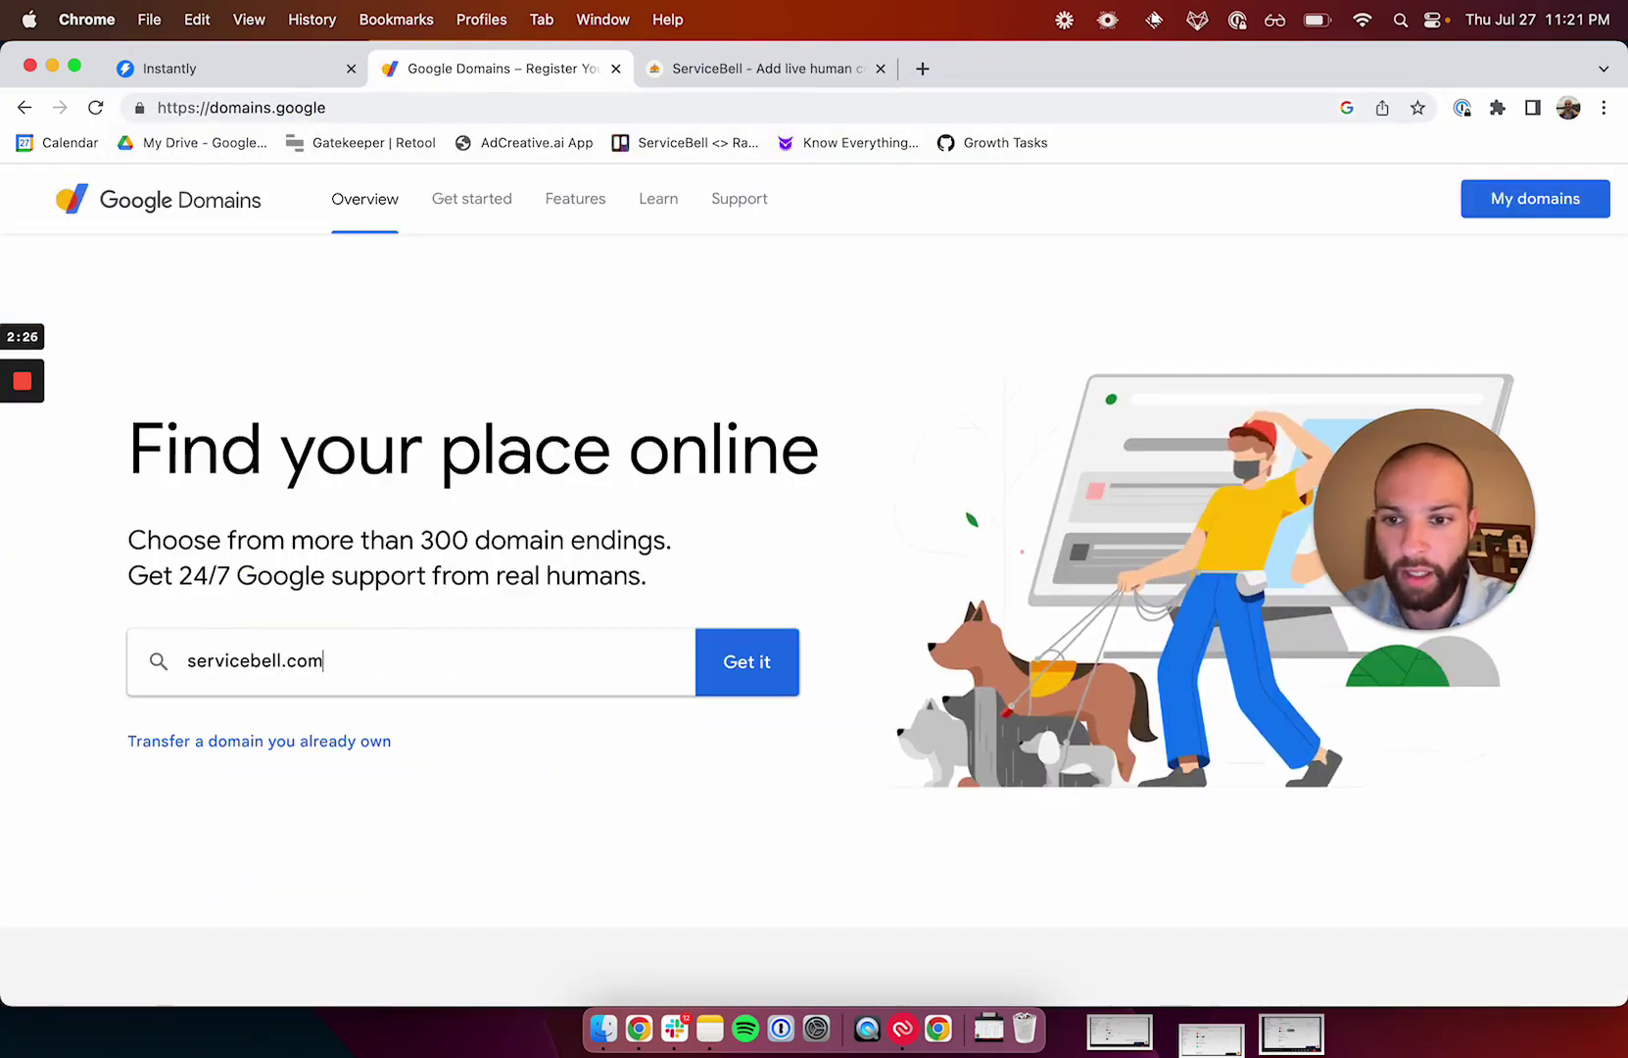
pyautogui.press('Return')
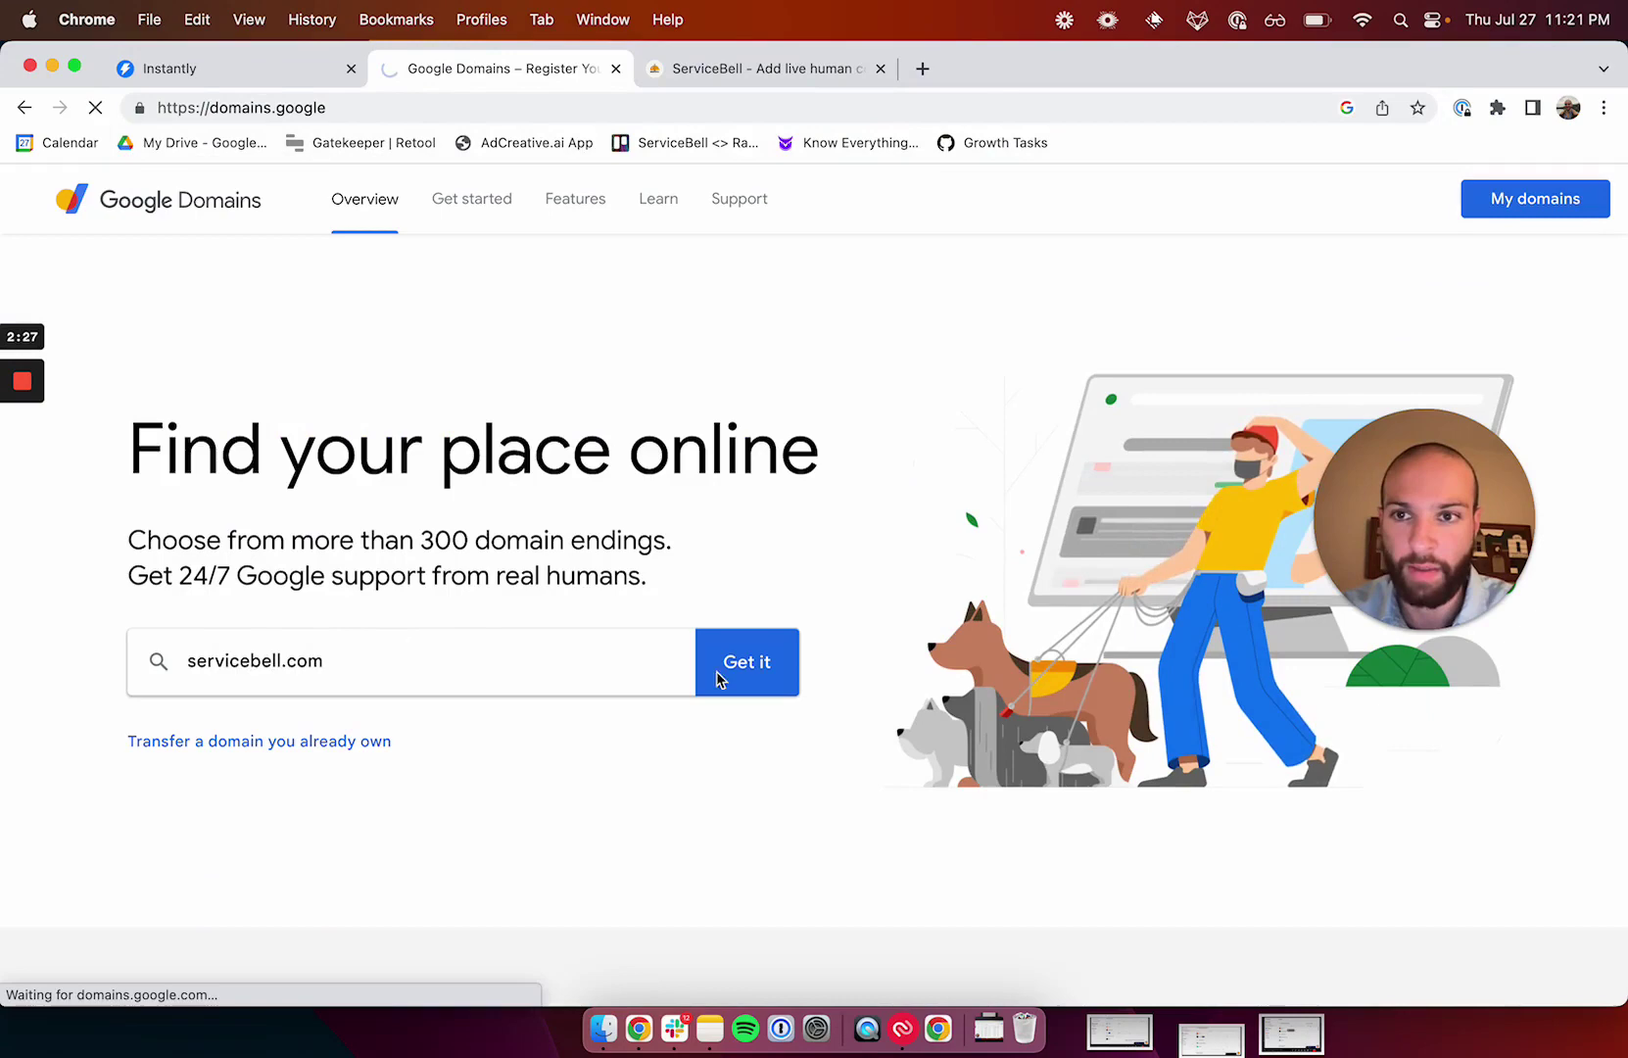
pyautogui.scroll(-3, 763, 570)
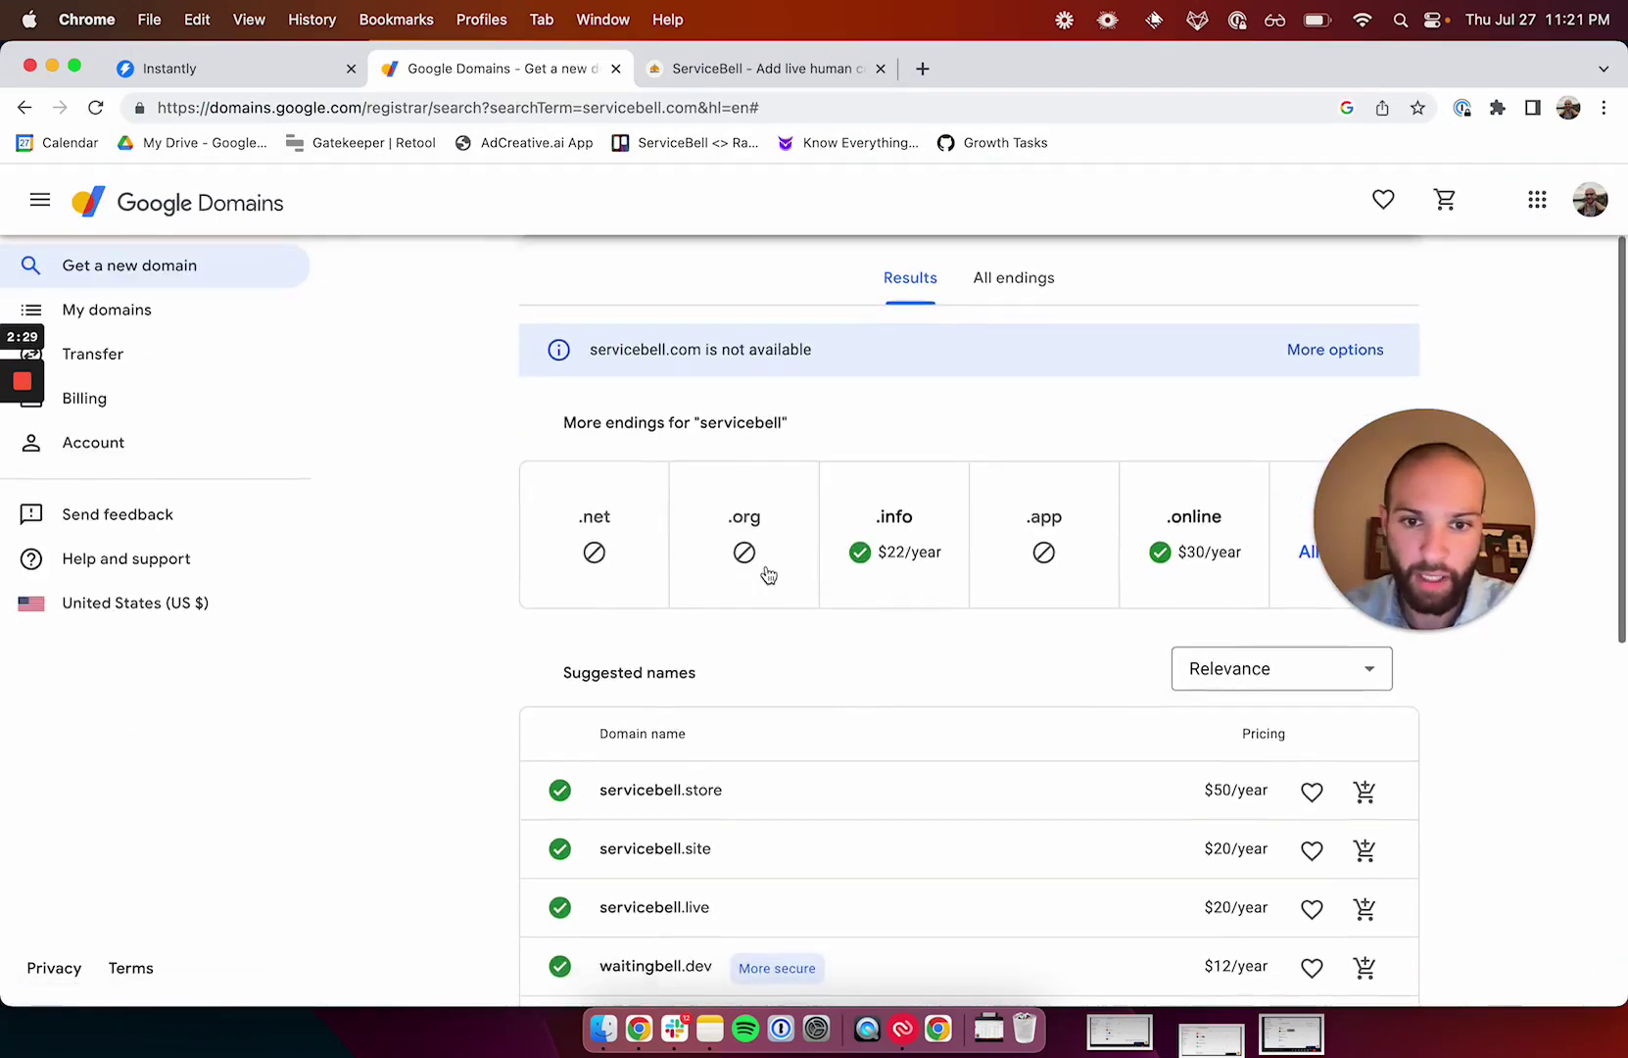
pyautogui.scroll(-2, 829, 461)
pyautogui.scroll(-5, 827, 465)
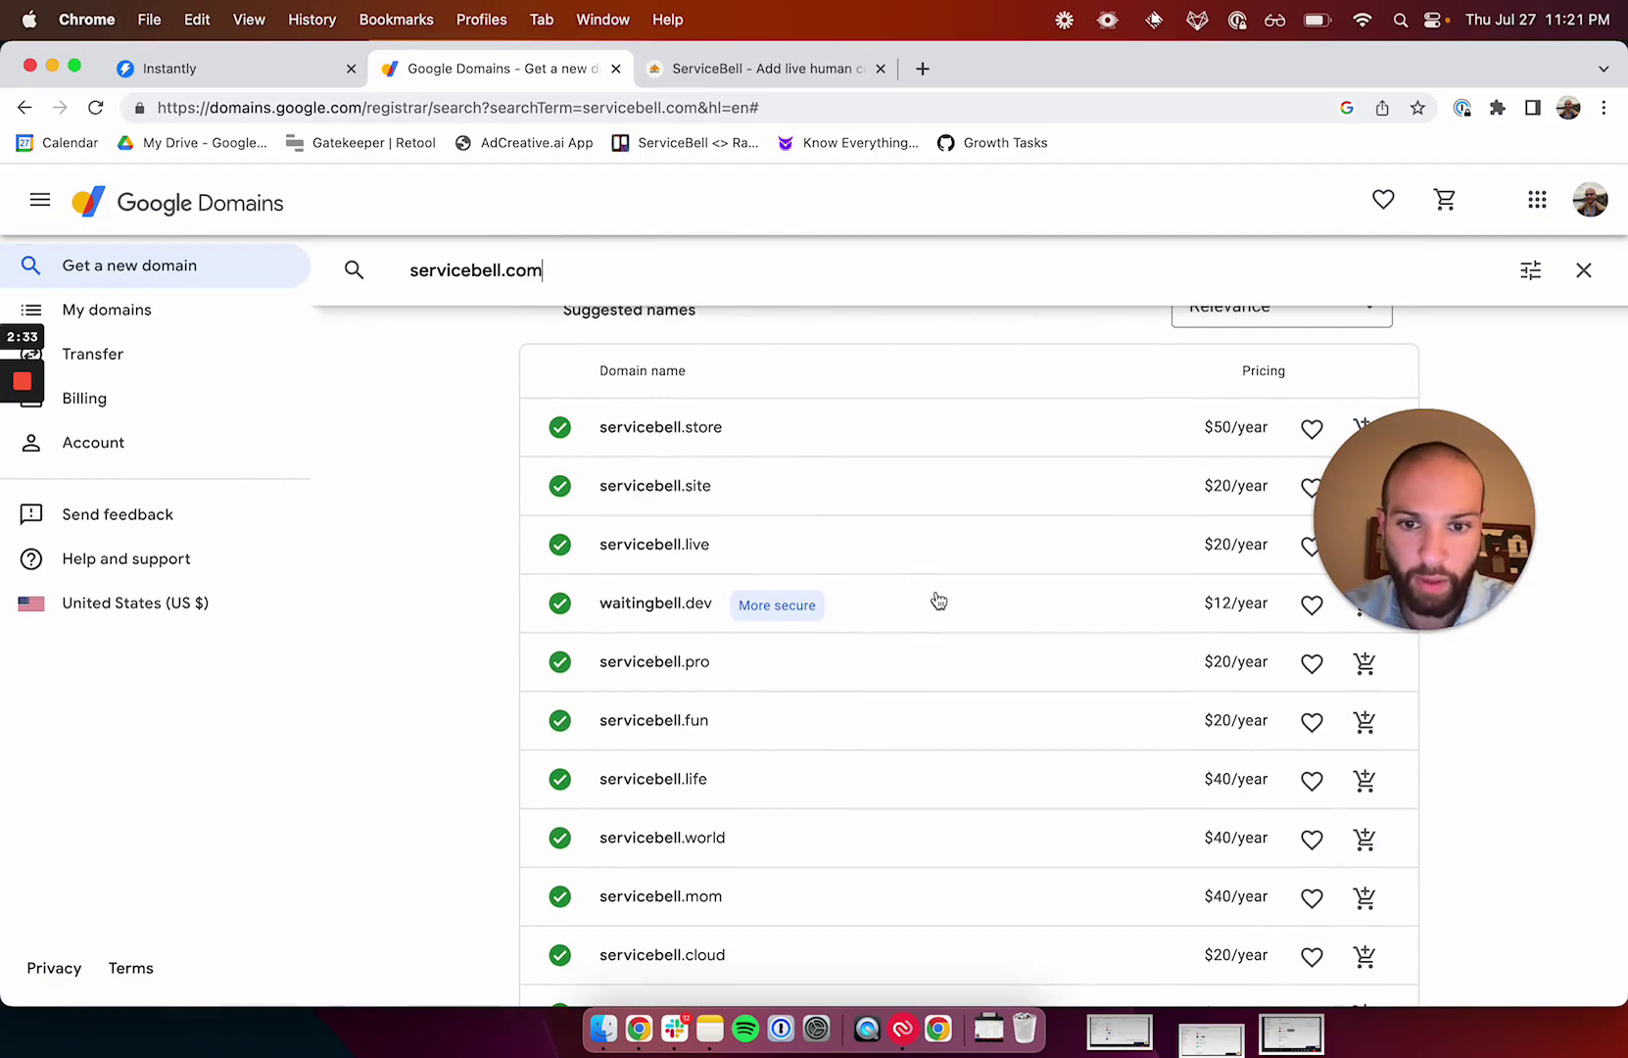
pyautogui.scroll(10, 1053, 750)
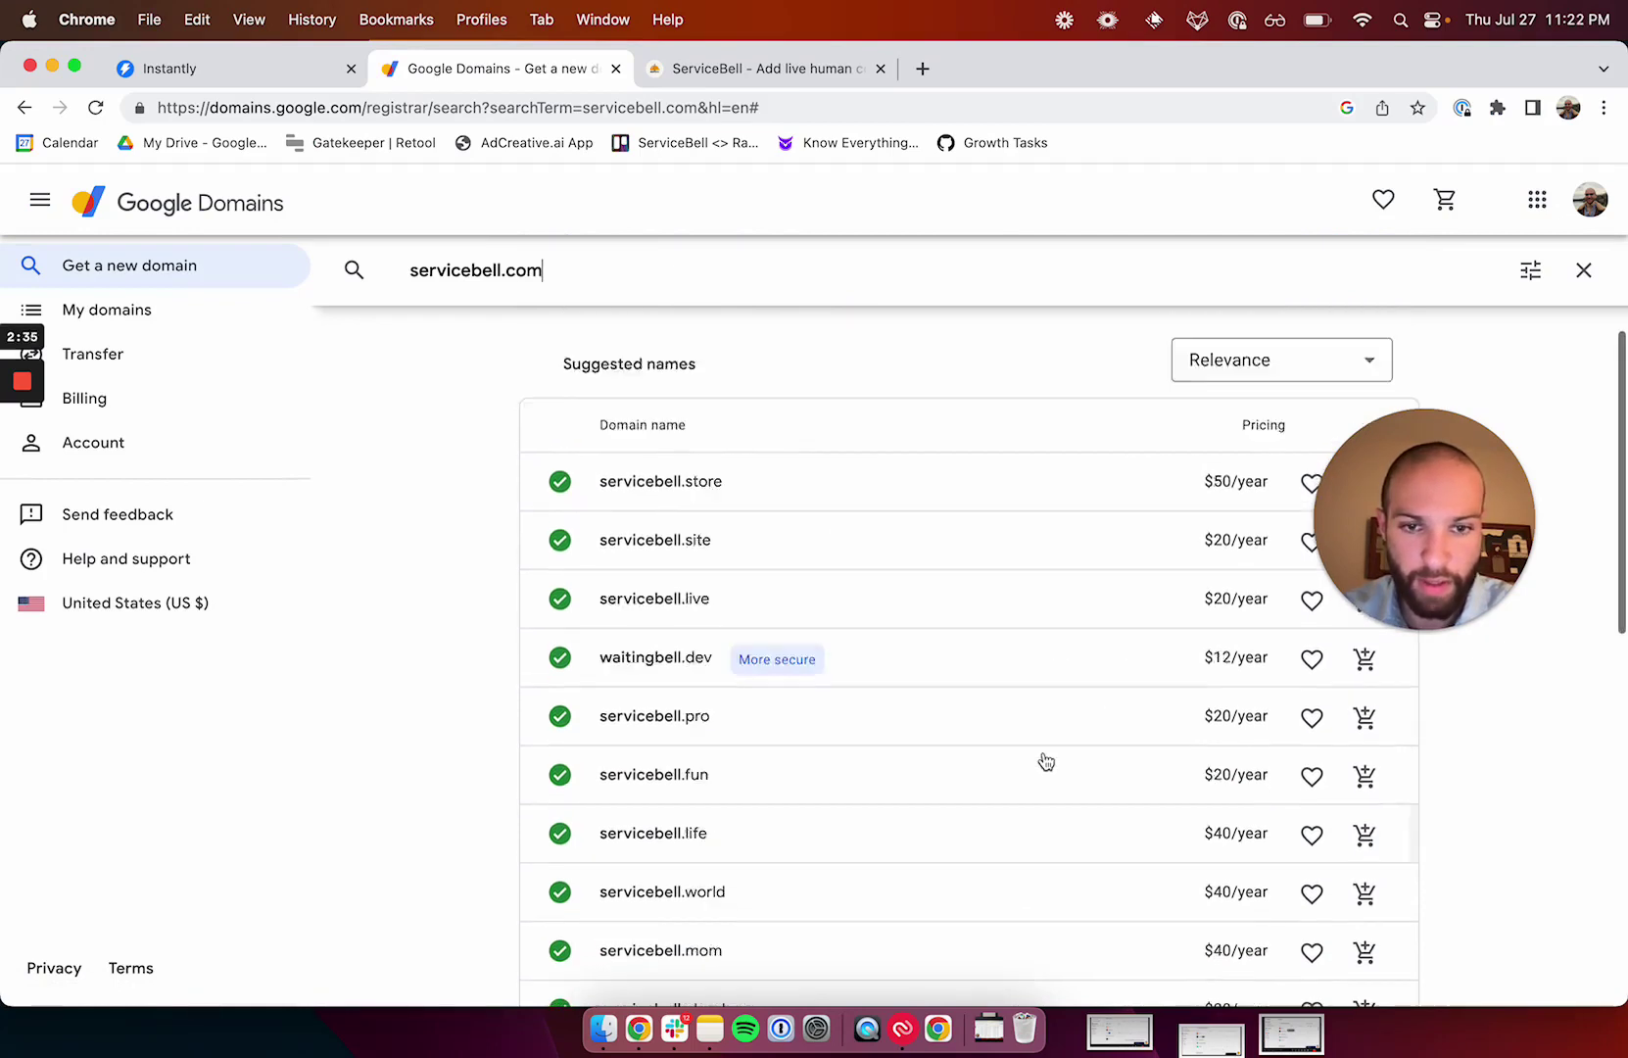
# Search servicebelloutbound.com, then add servicebelloutgoing.com to the cart and open the cart.
pyautogui.click(714, 342)
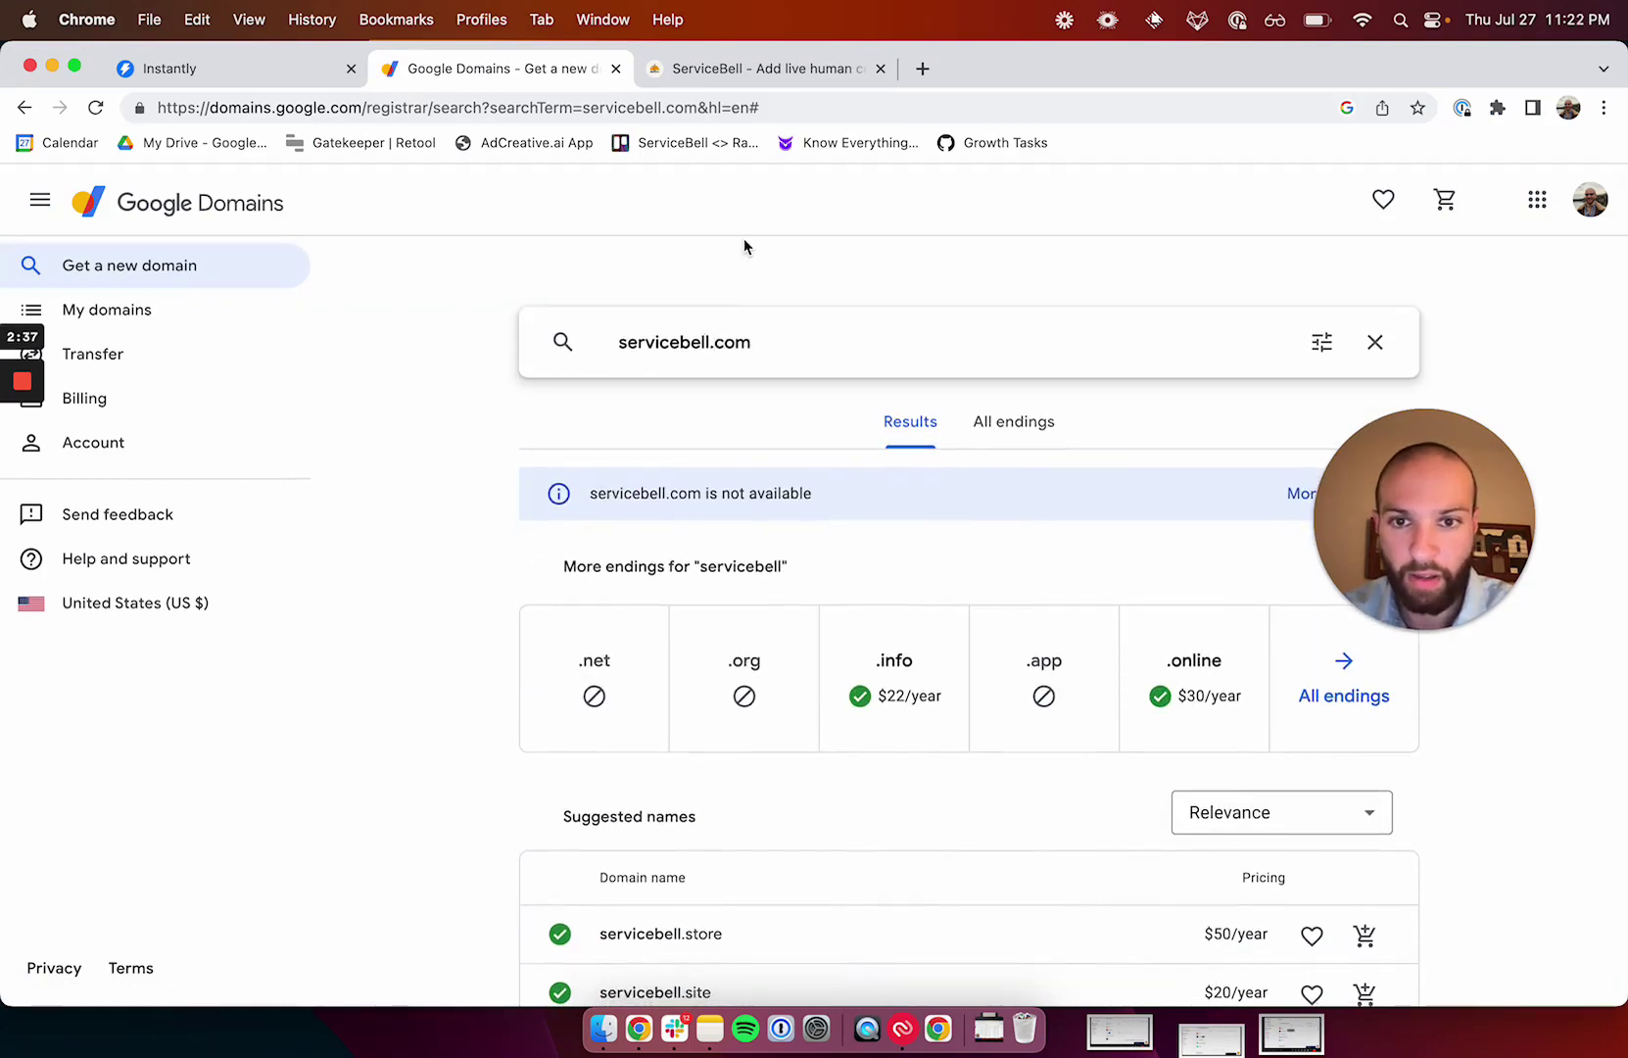
pyautogui.write('outbound')
pyautogui.press('Return')
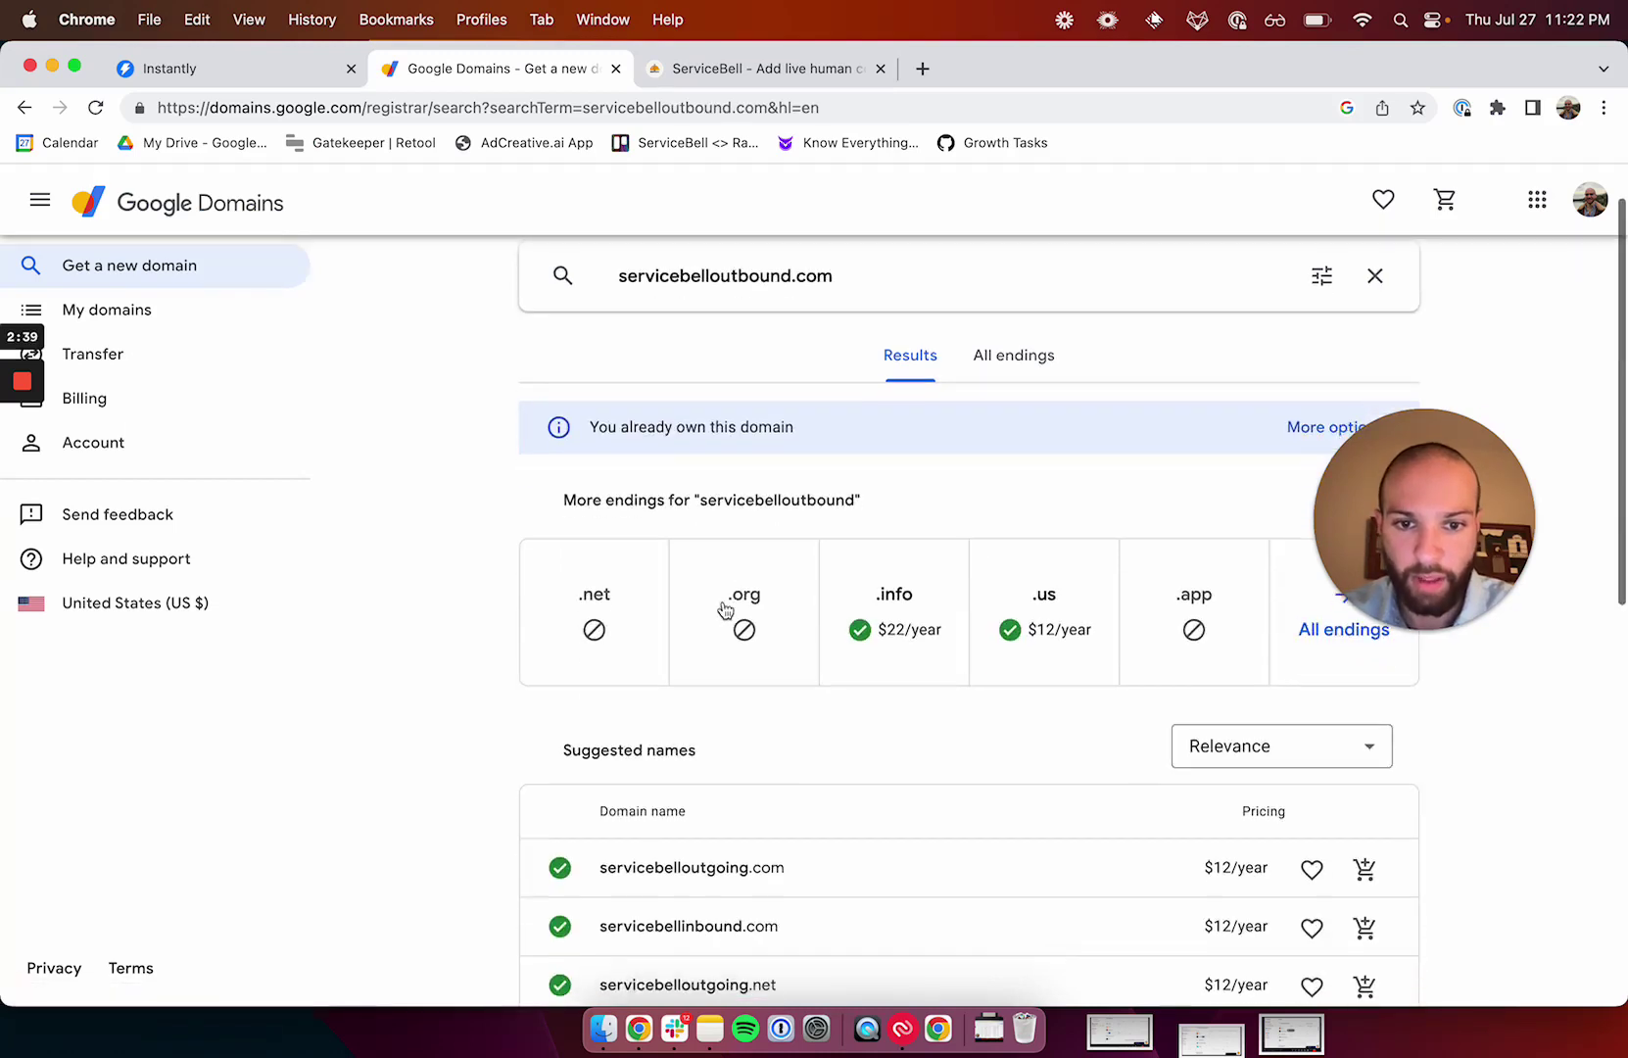
pyautogui.scroll(-4, 725, 609)
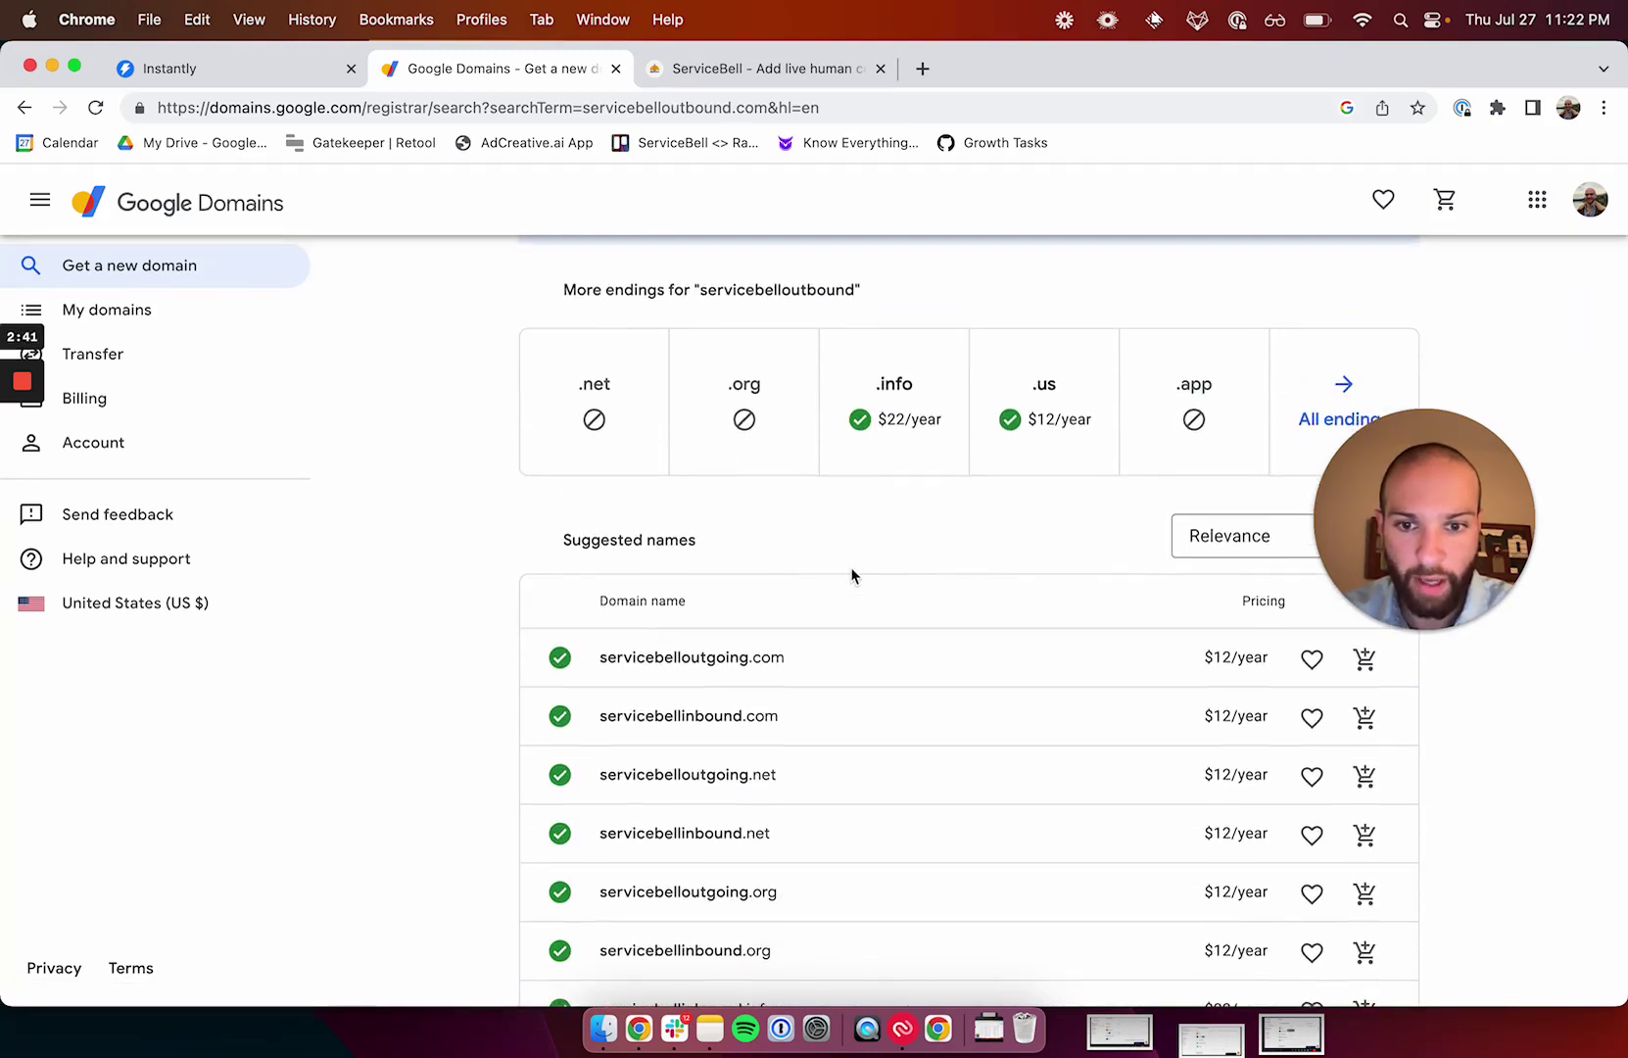
pyautogui.click(1364, 658)
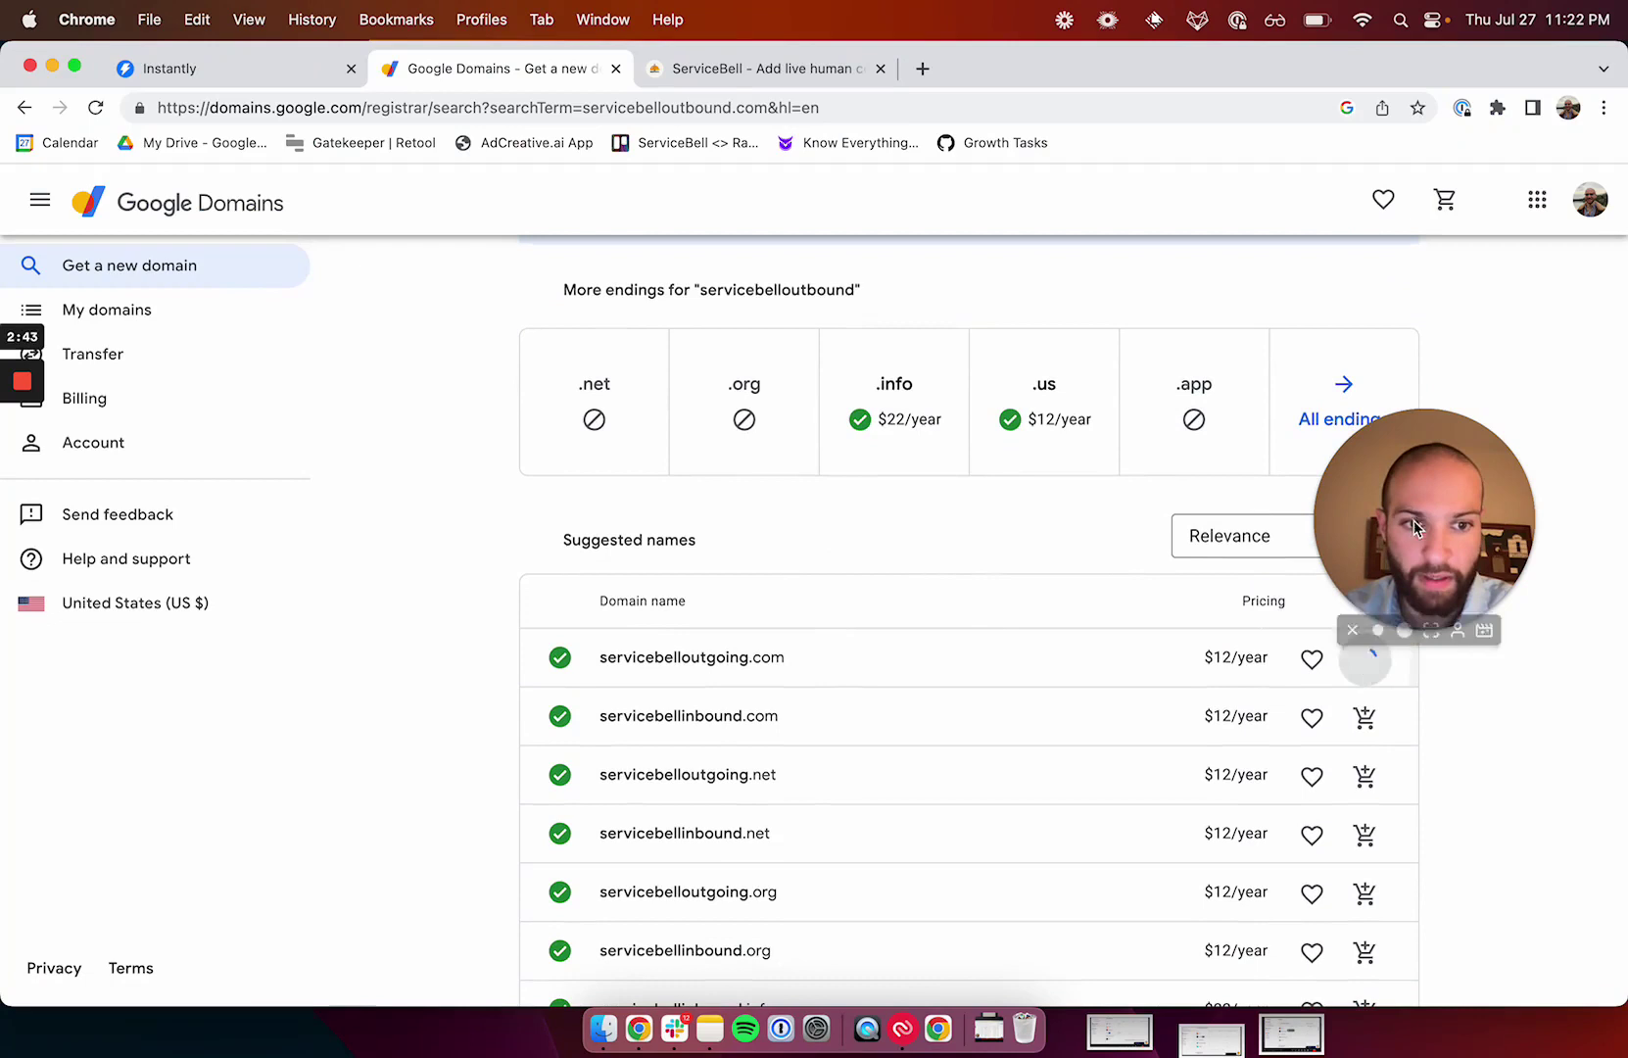
pyautogui.moveTo(1413, 520); pyautogui.dragTo(1467, 412)
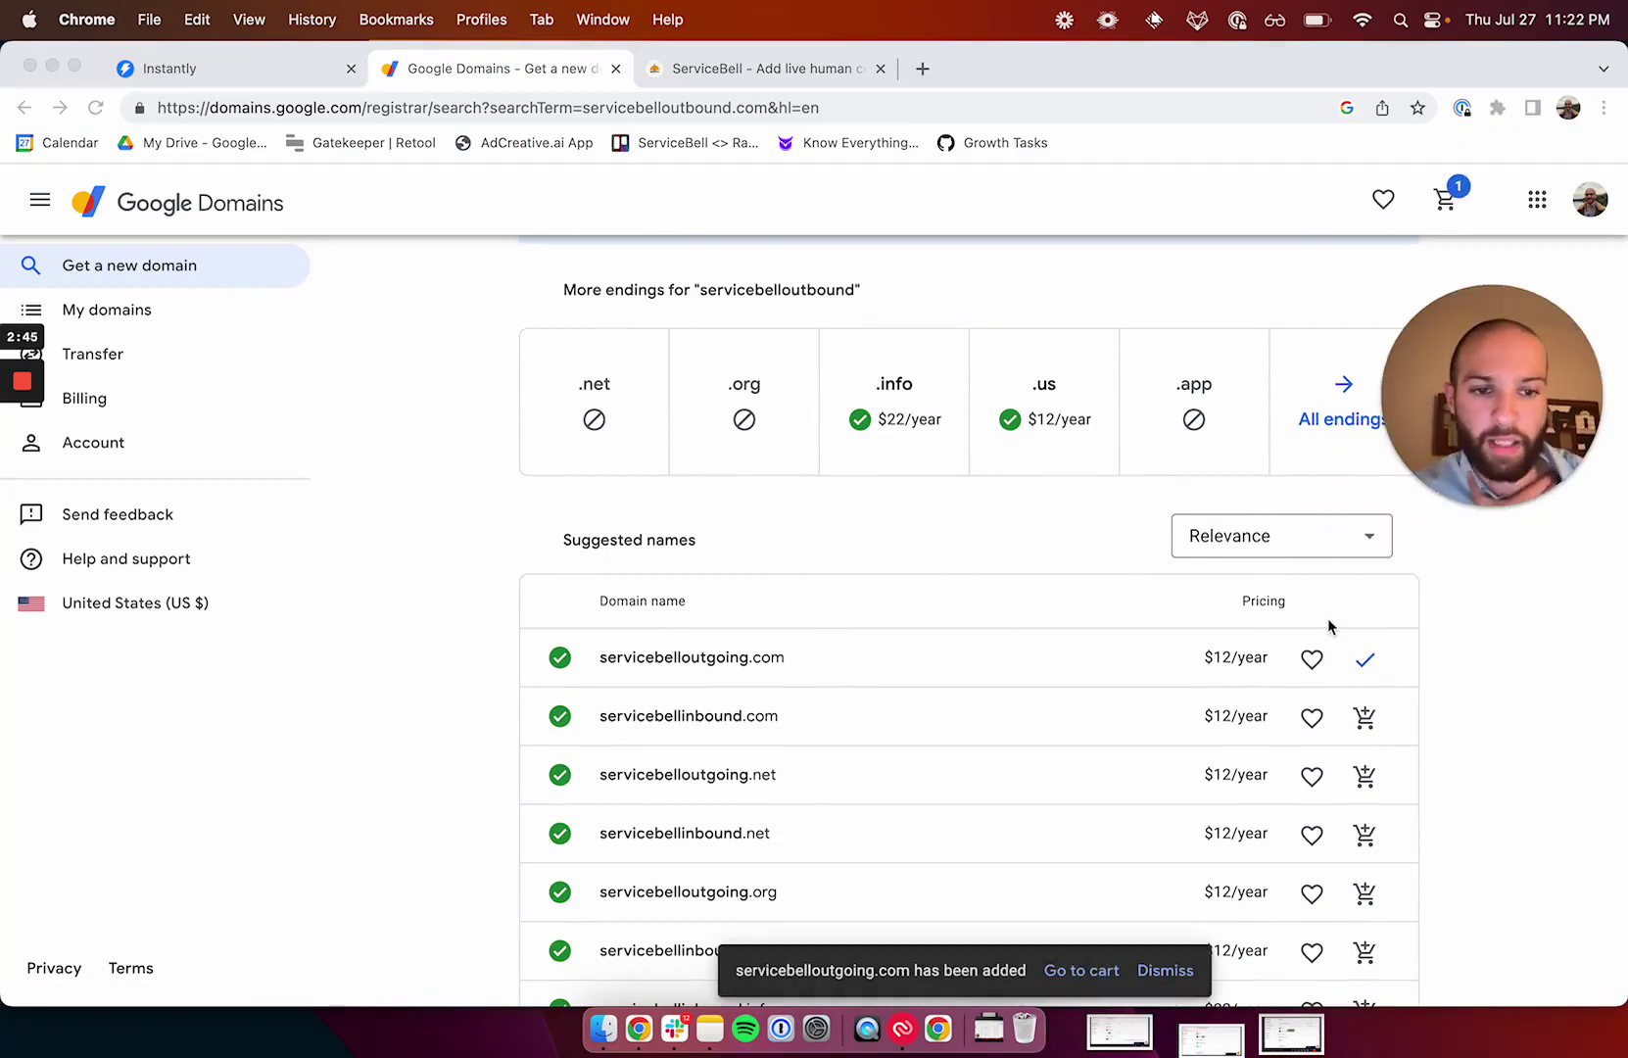
pyautogui.click(1081, 970)
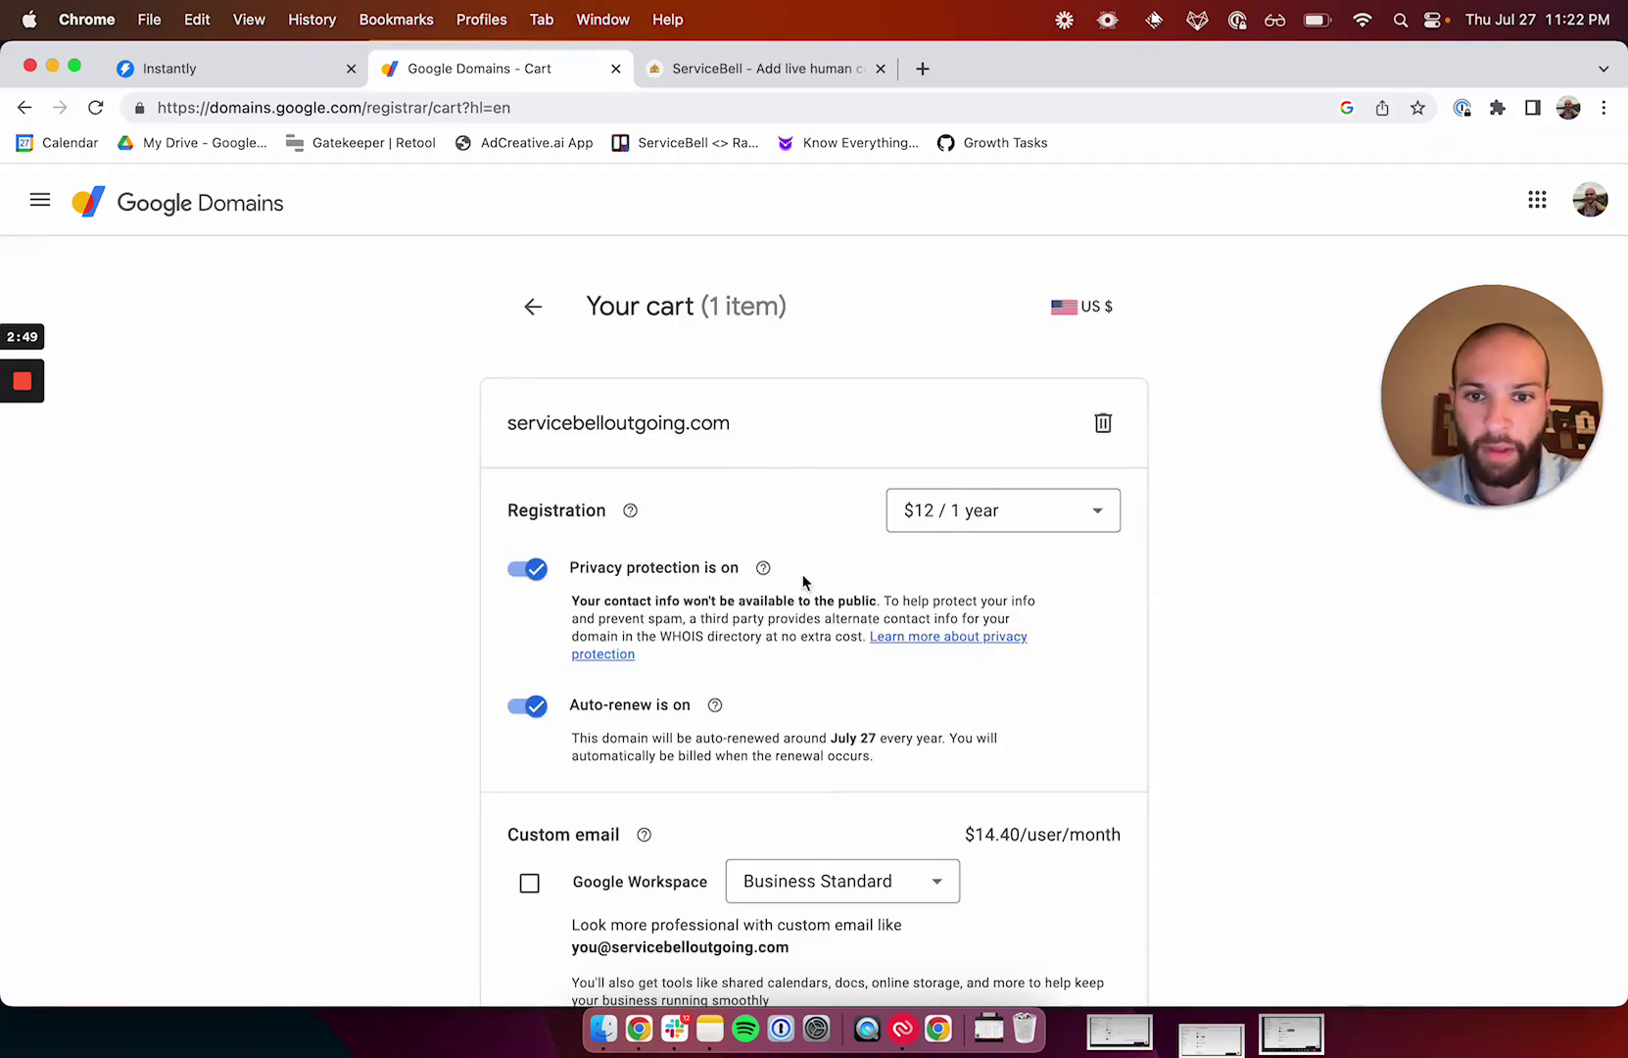
# Add Google Workspace on the Business Starter plan to the domain purchase.
pyautogui.scroll(-2, 831, 586)
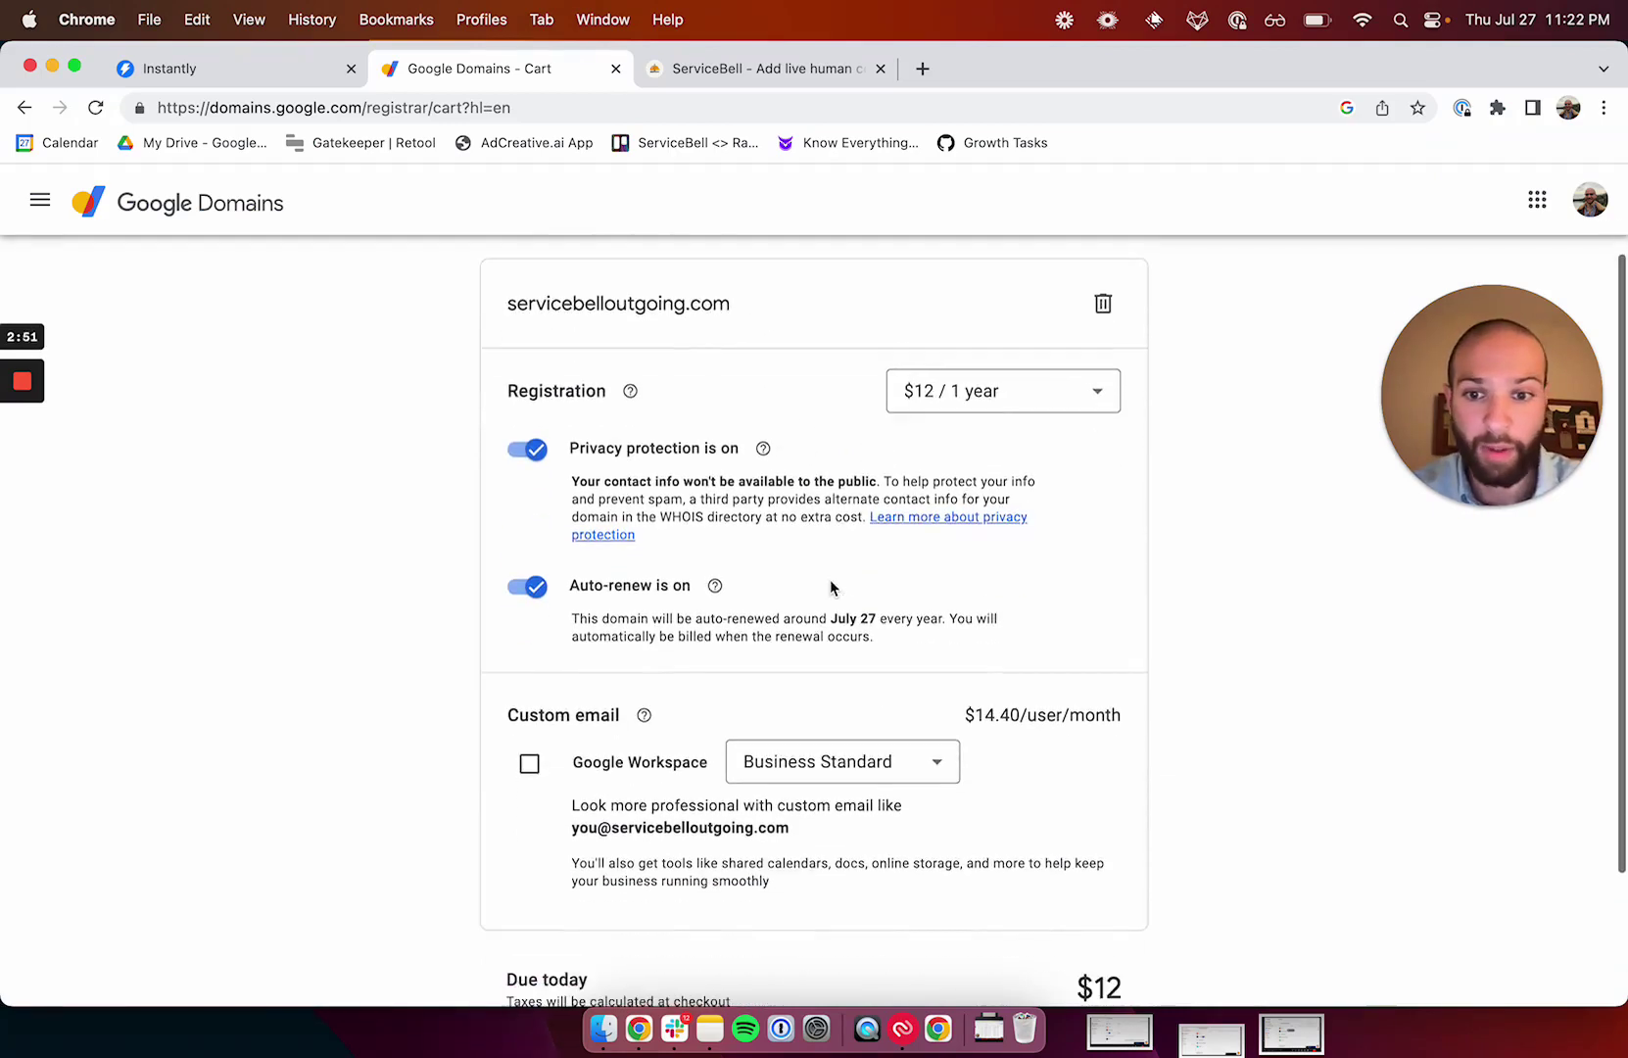
pyautogui.scroll(-1, 830, 586)
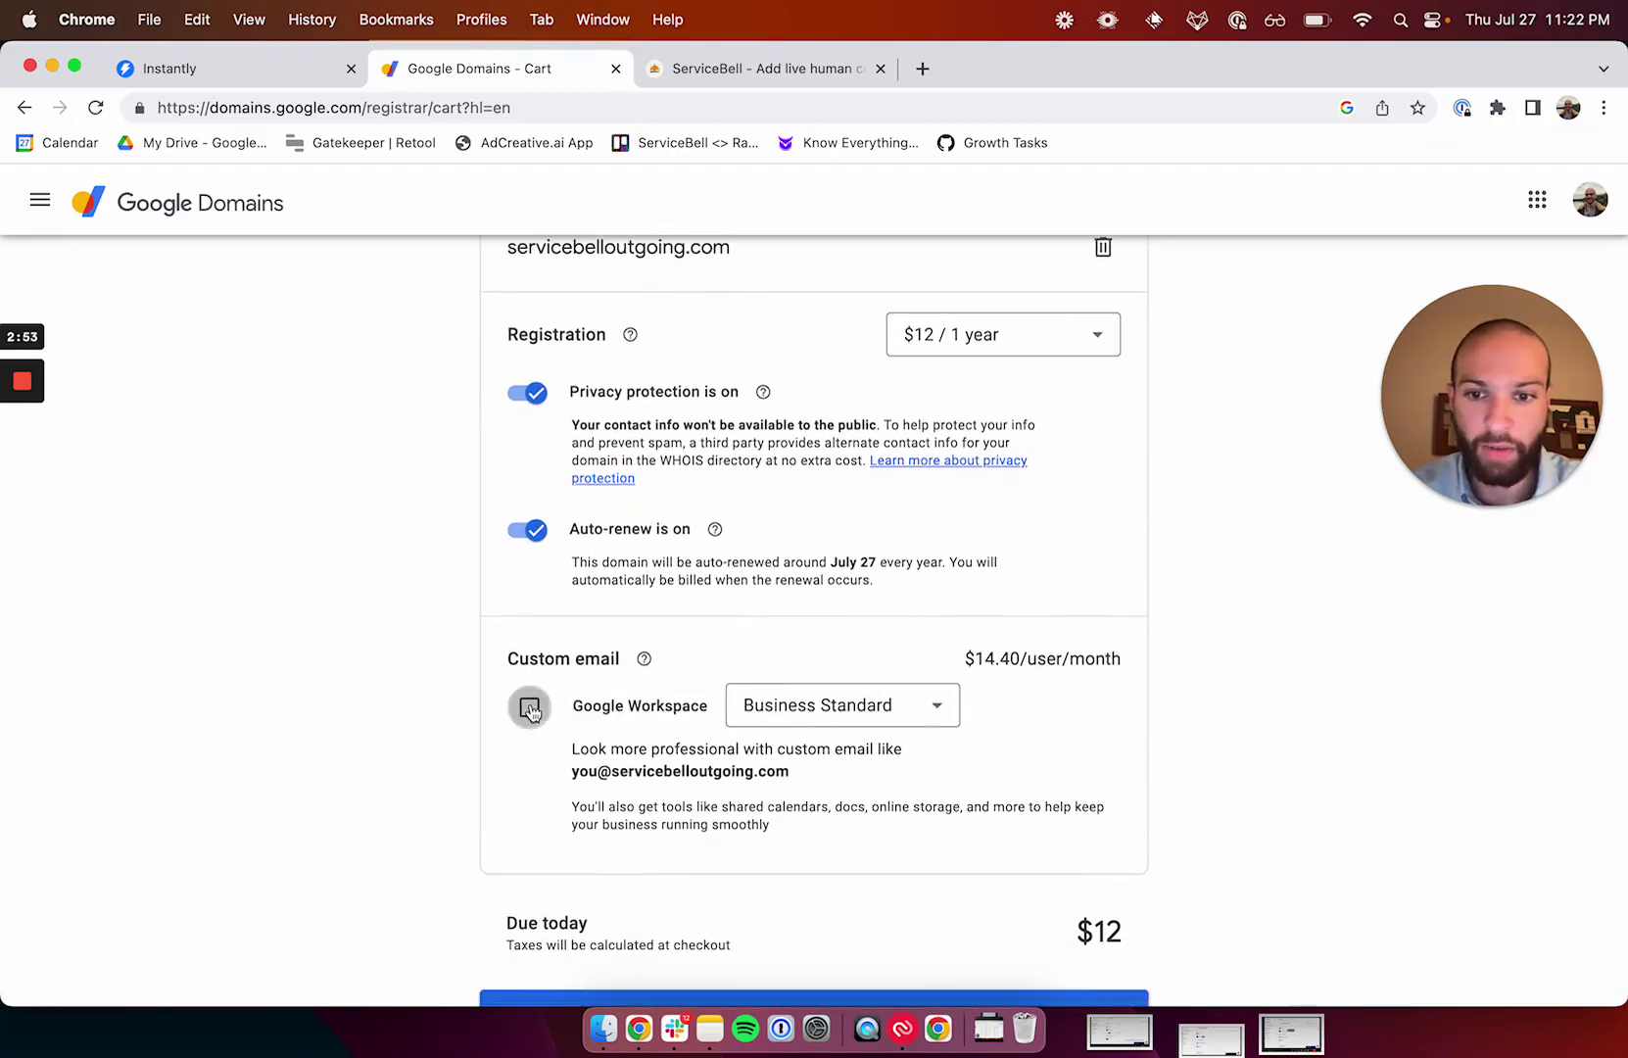
pyautogui.click(530, 707)
pyautogui.click(828, 707)
pyautogui.click(811, 761)
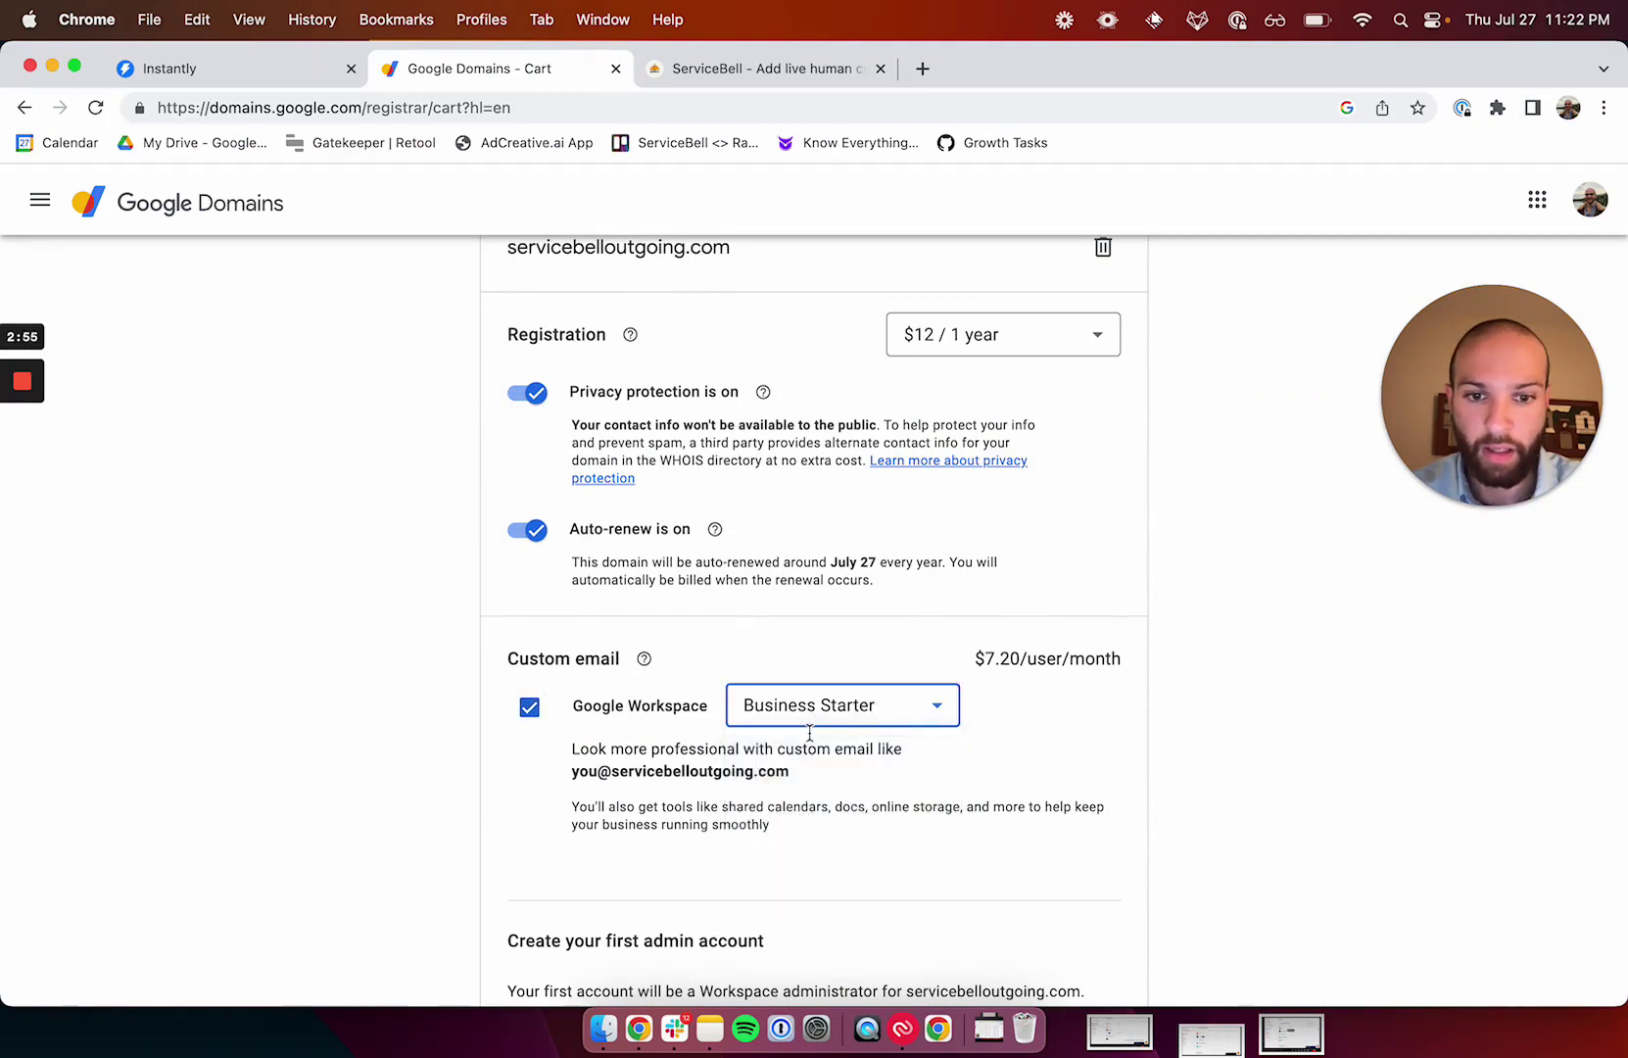
pyautogui.scroll(-3, 819, 642)
pyautogui.scroll(-3, 1036, 505)
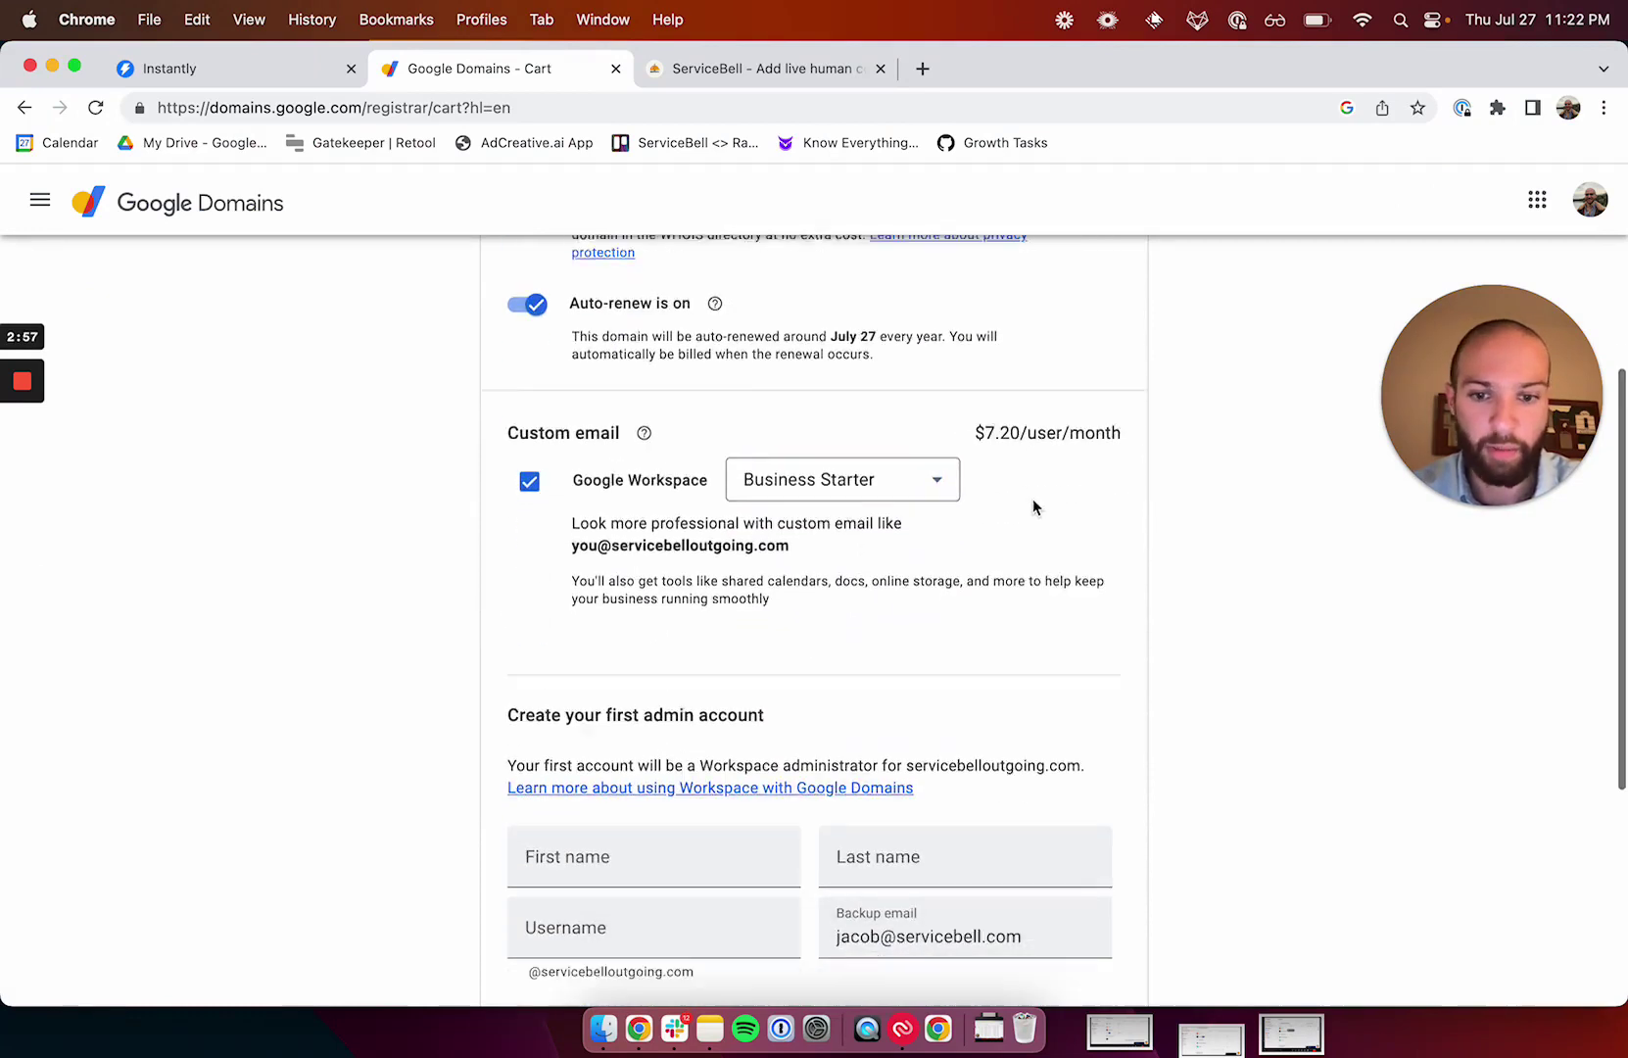
# Fill in the Workspace admin's first name, last name and username.
pyautogui.click(646, 716)
pyautogui.press('Tab')
pyautogui.press('Tab')
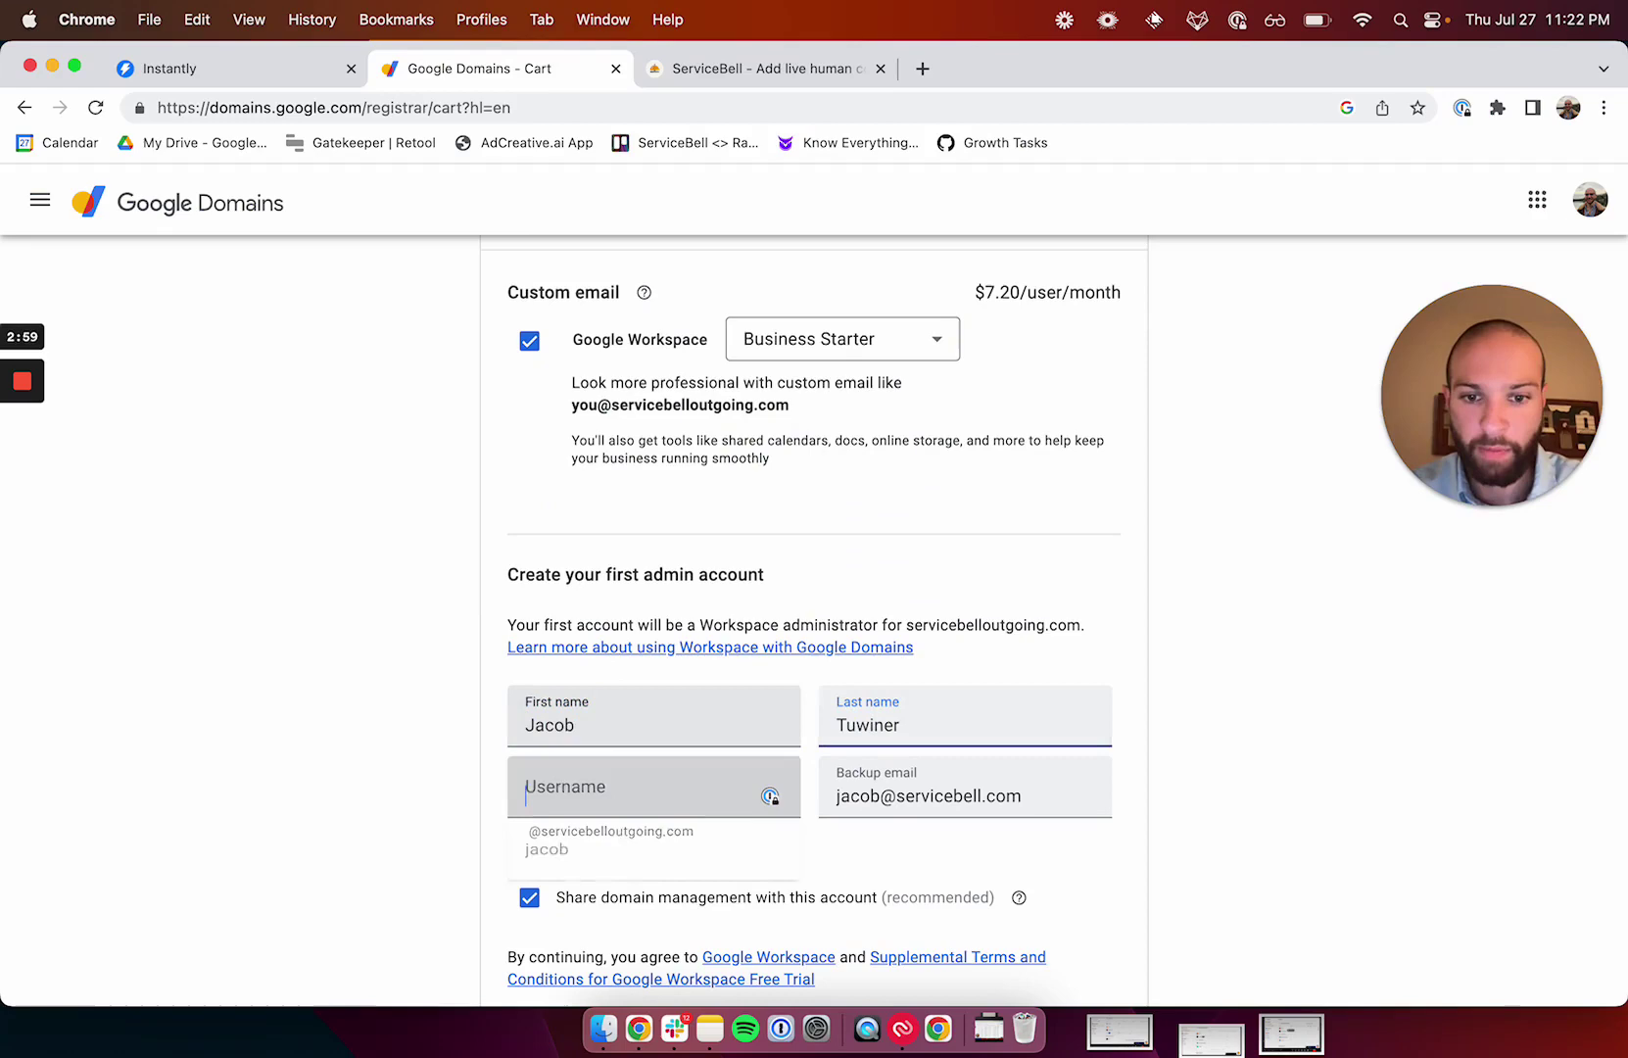
pyautogui.press('Escape')
pyautogui.press('Tab')
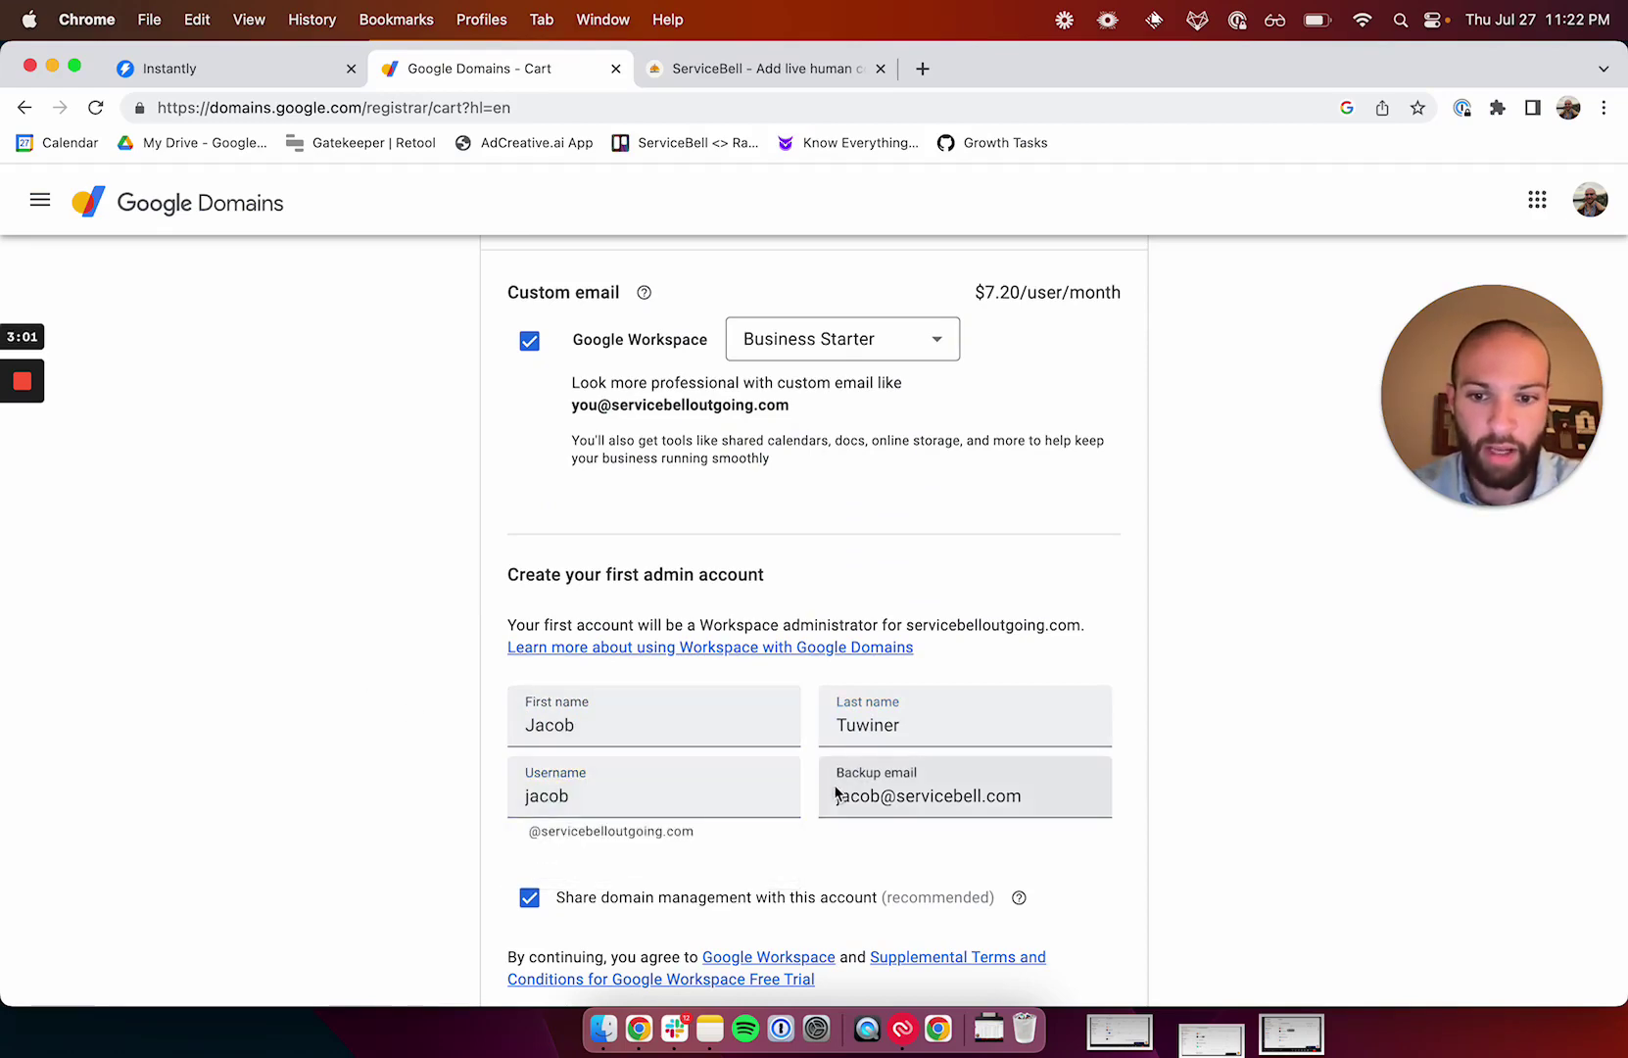
pyautogui.scroll(-3, 788, 752)
pyautogui.scroll(-2, 800, 839)
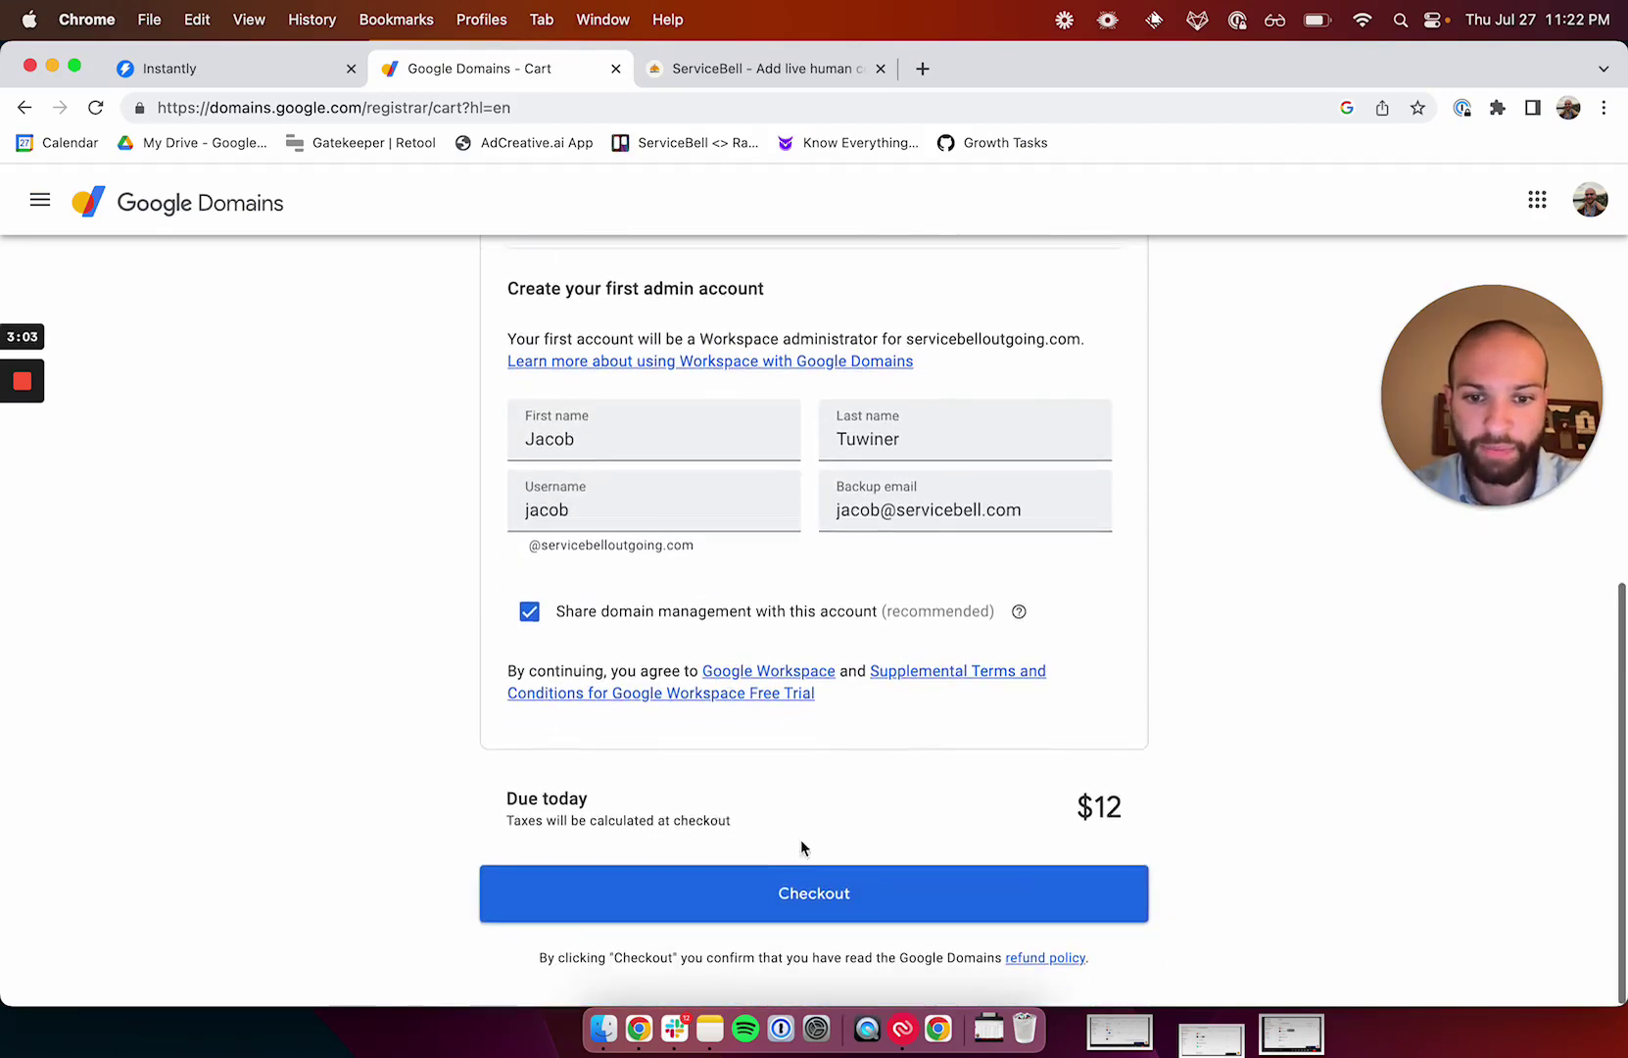
# Check out and buy servicebelloutgoing.com with Workspace, then review the domain overview.
pyautogui.click(759, 889)
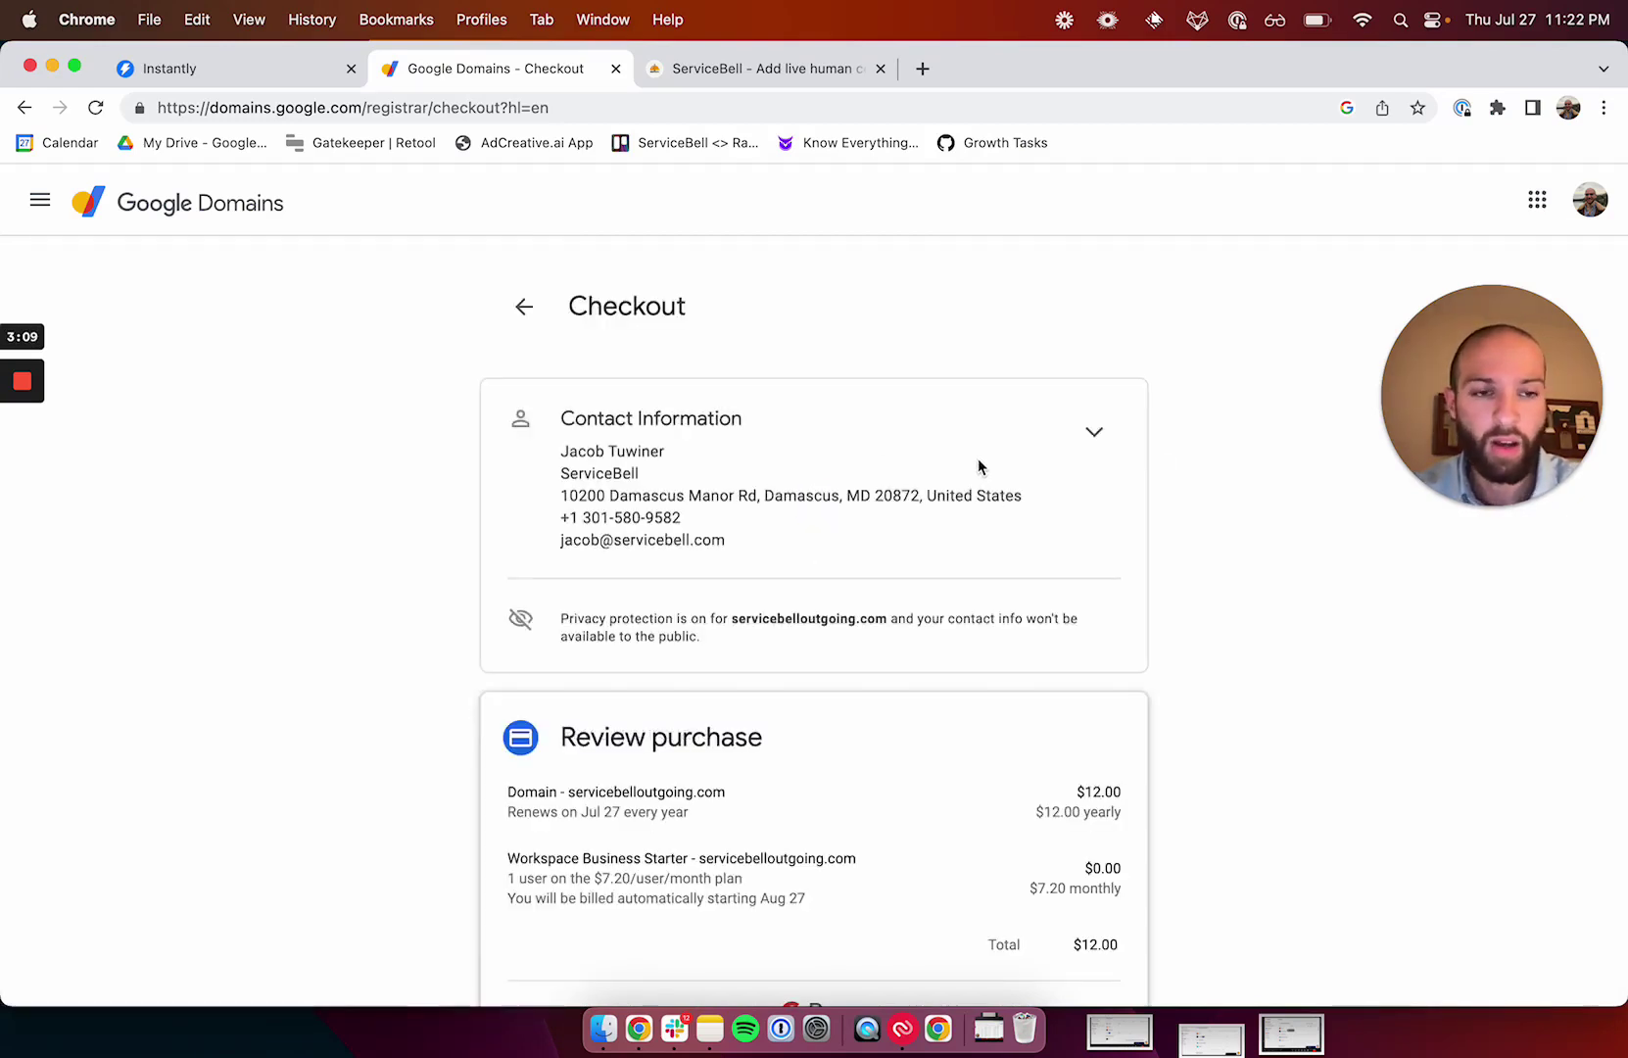
pyautogui.scroll(-8, 934, 593)
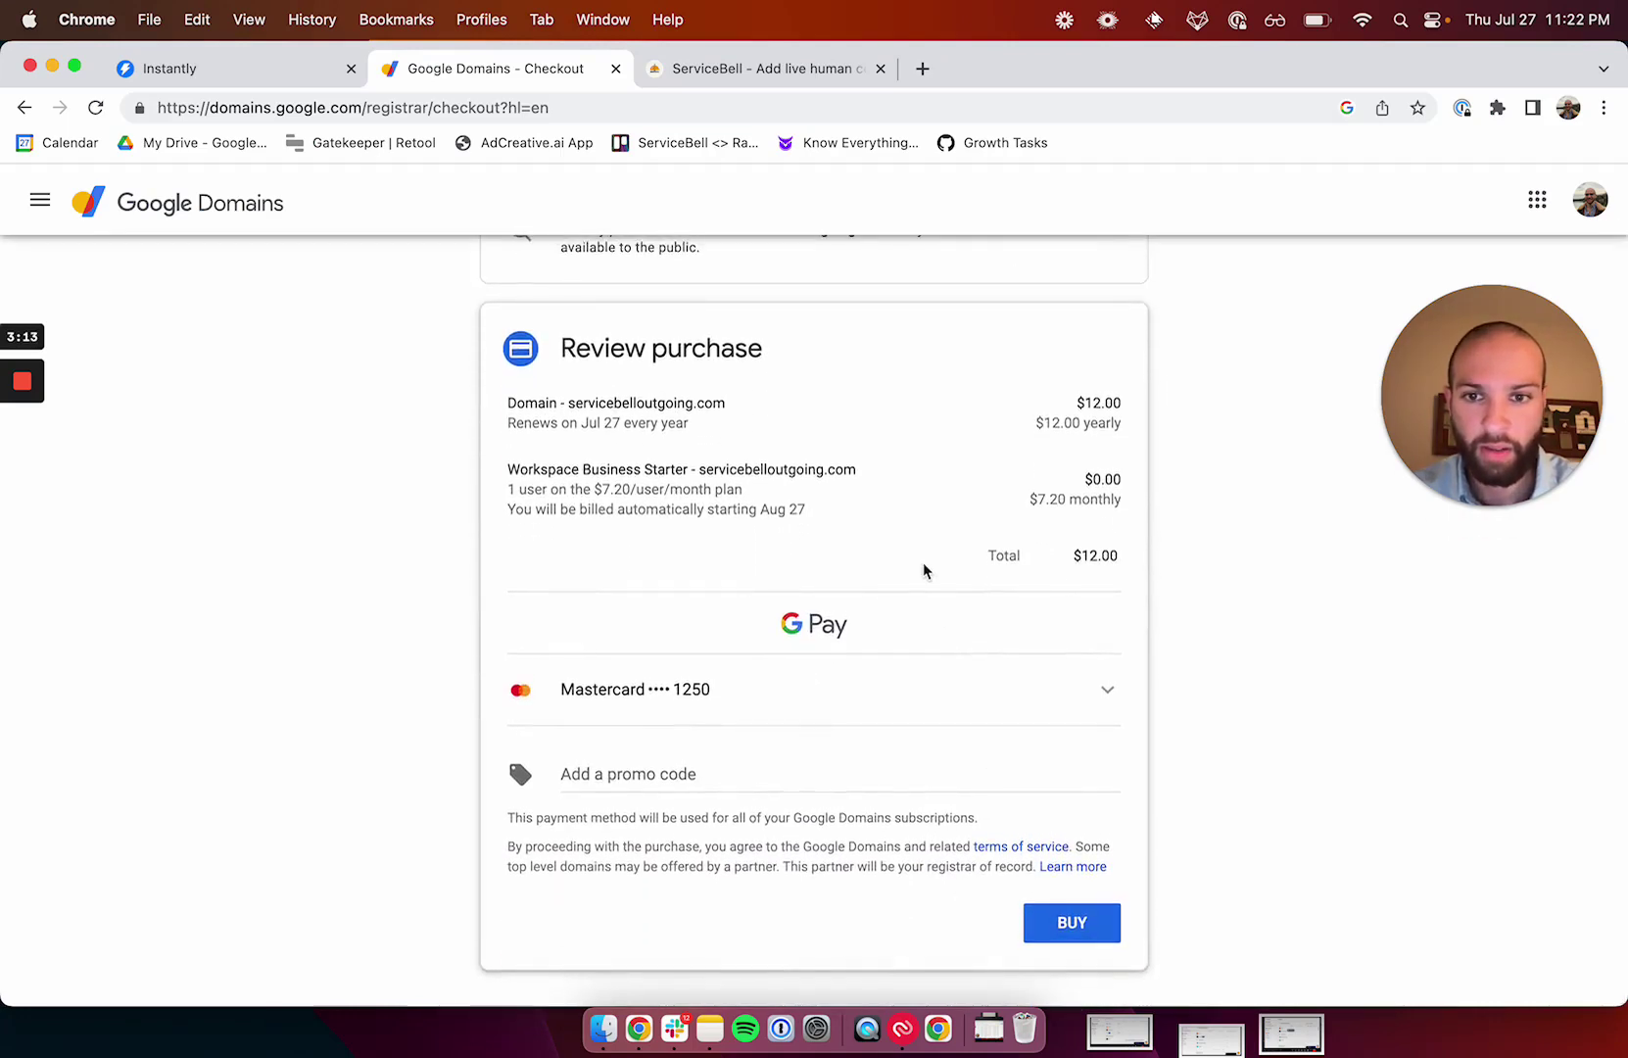
pyautogui.scroll(-2, 843, 504)
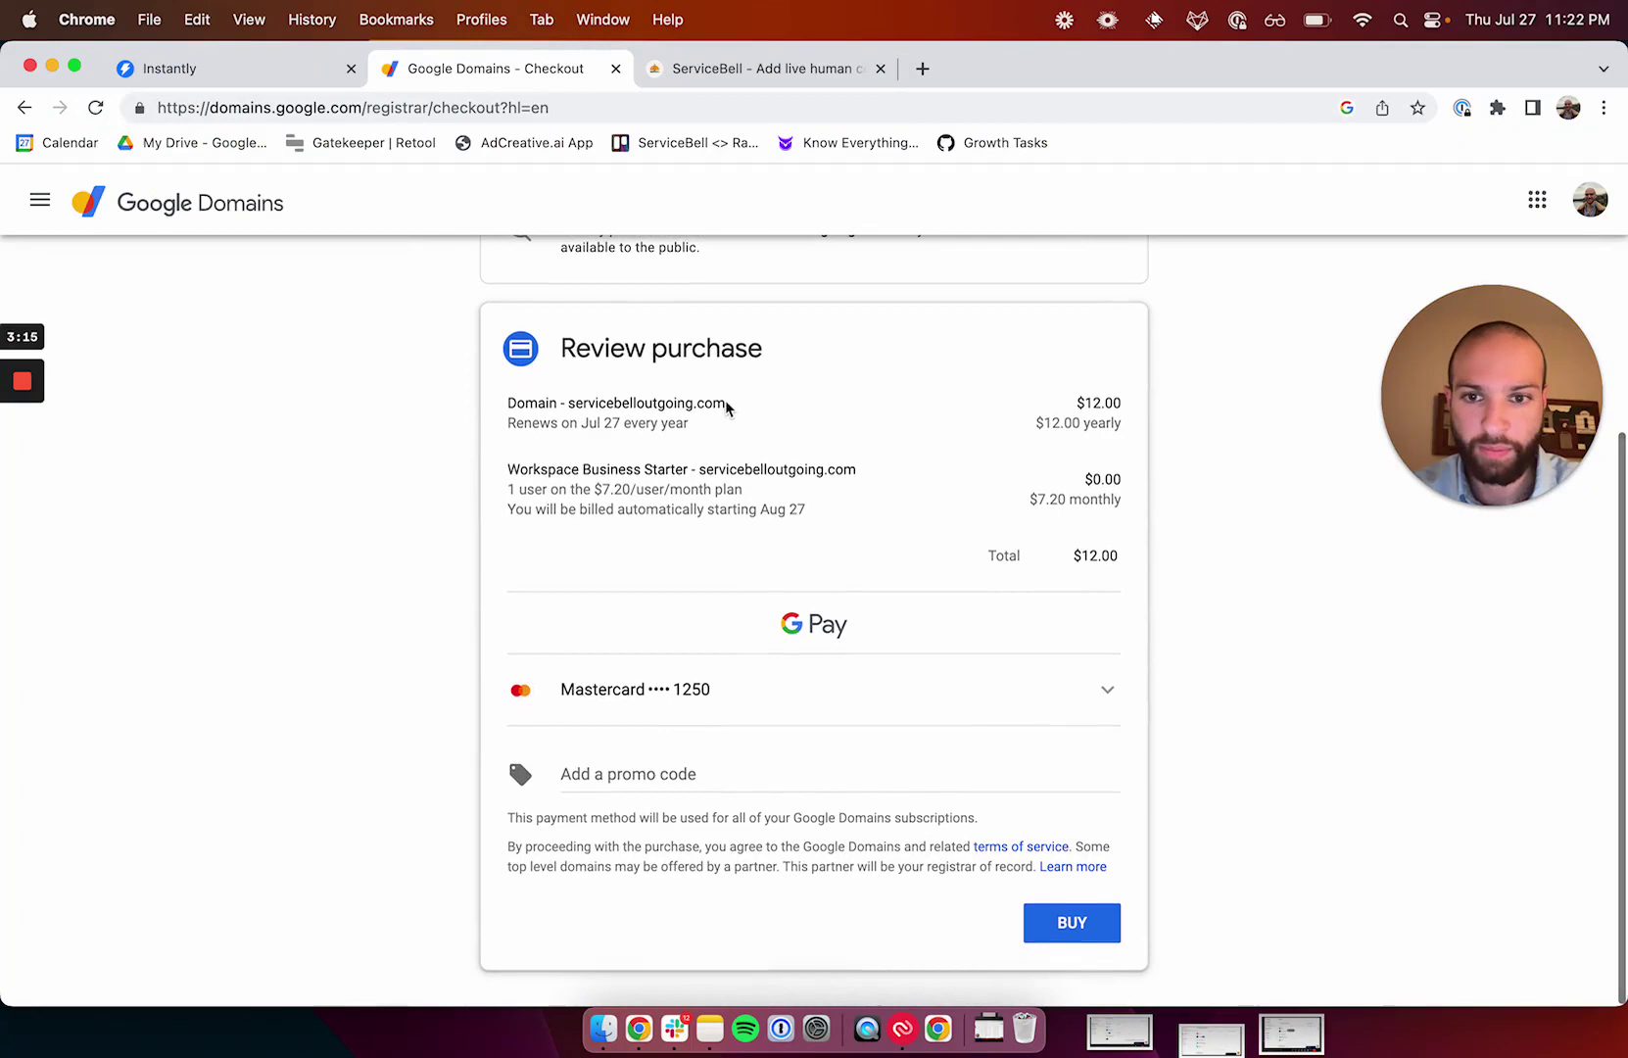
pyautogui.click(1078, 921)
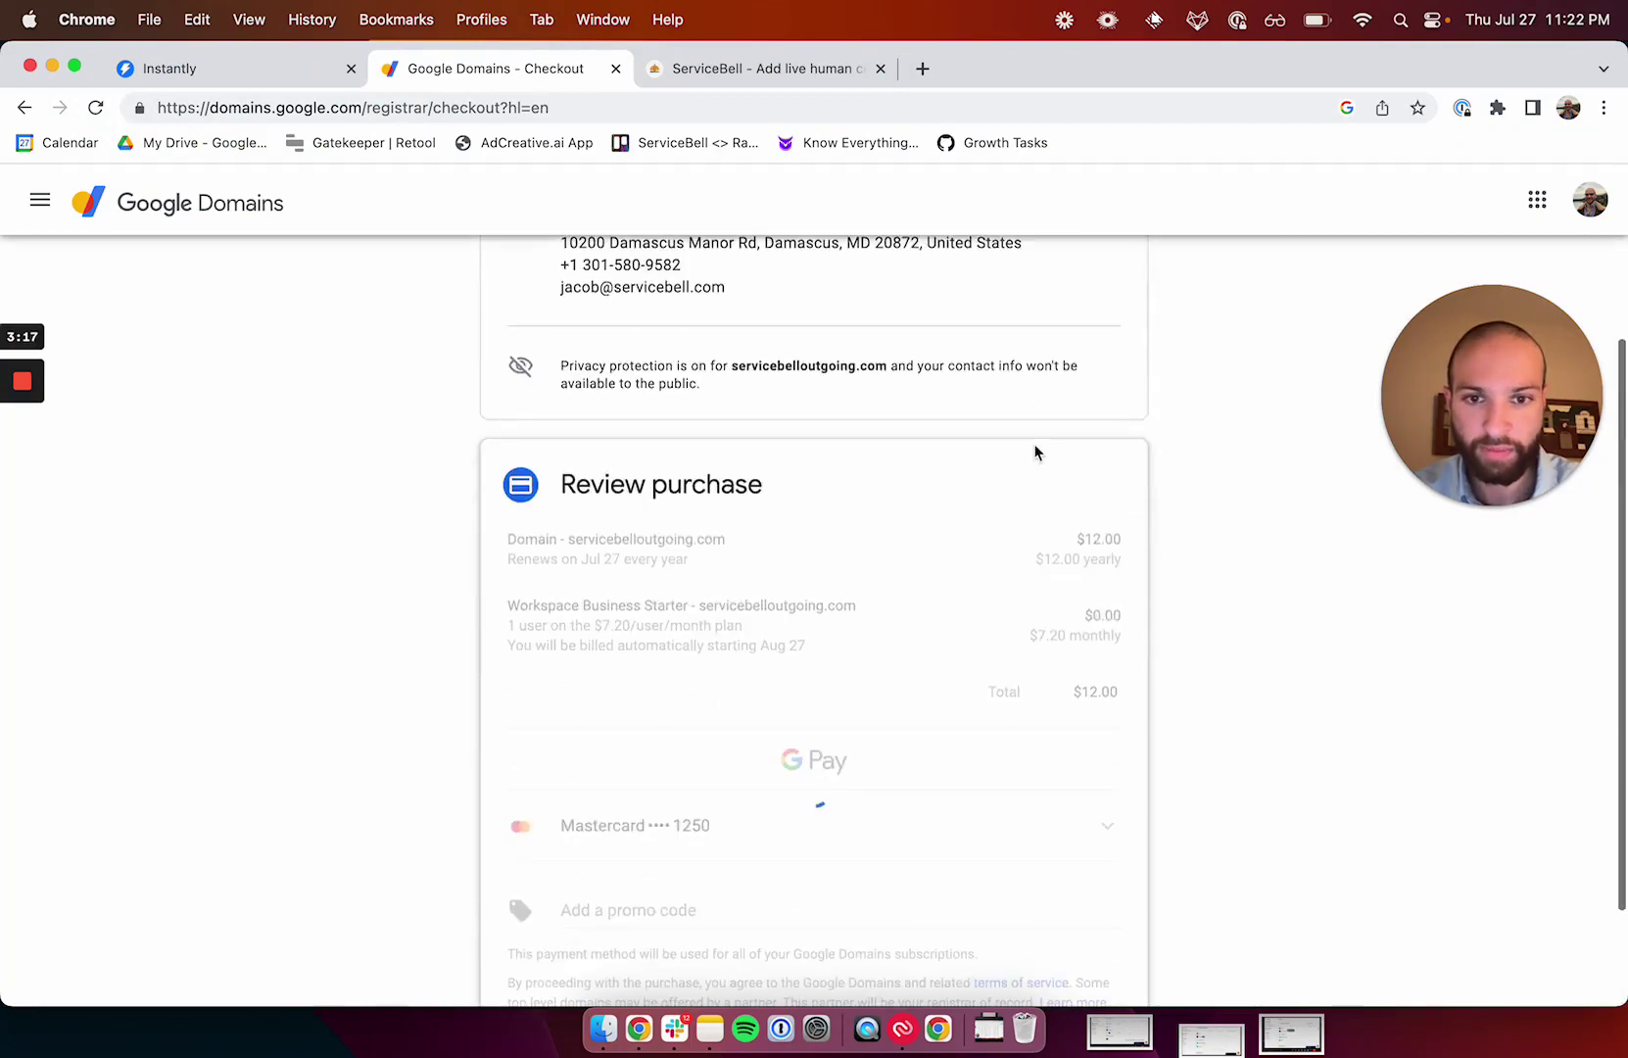
pyautogui.scroll(-5, 1036, 452)
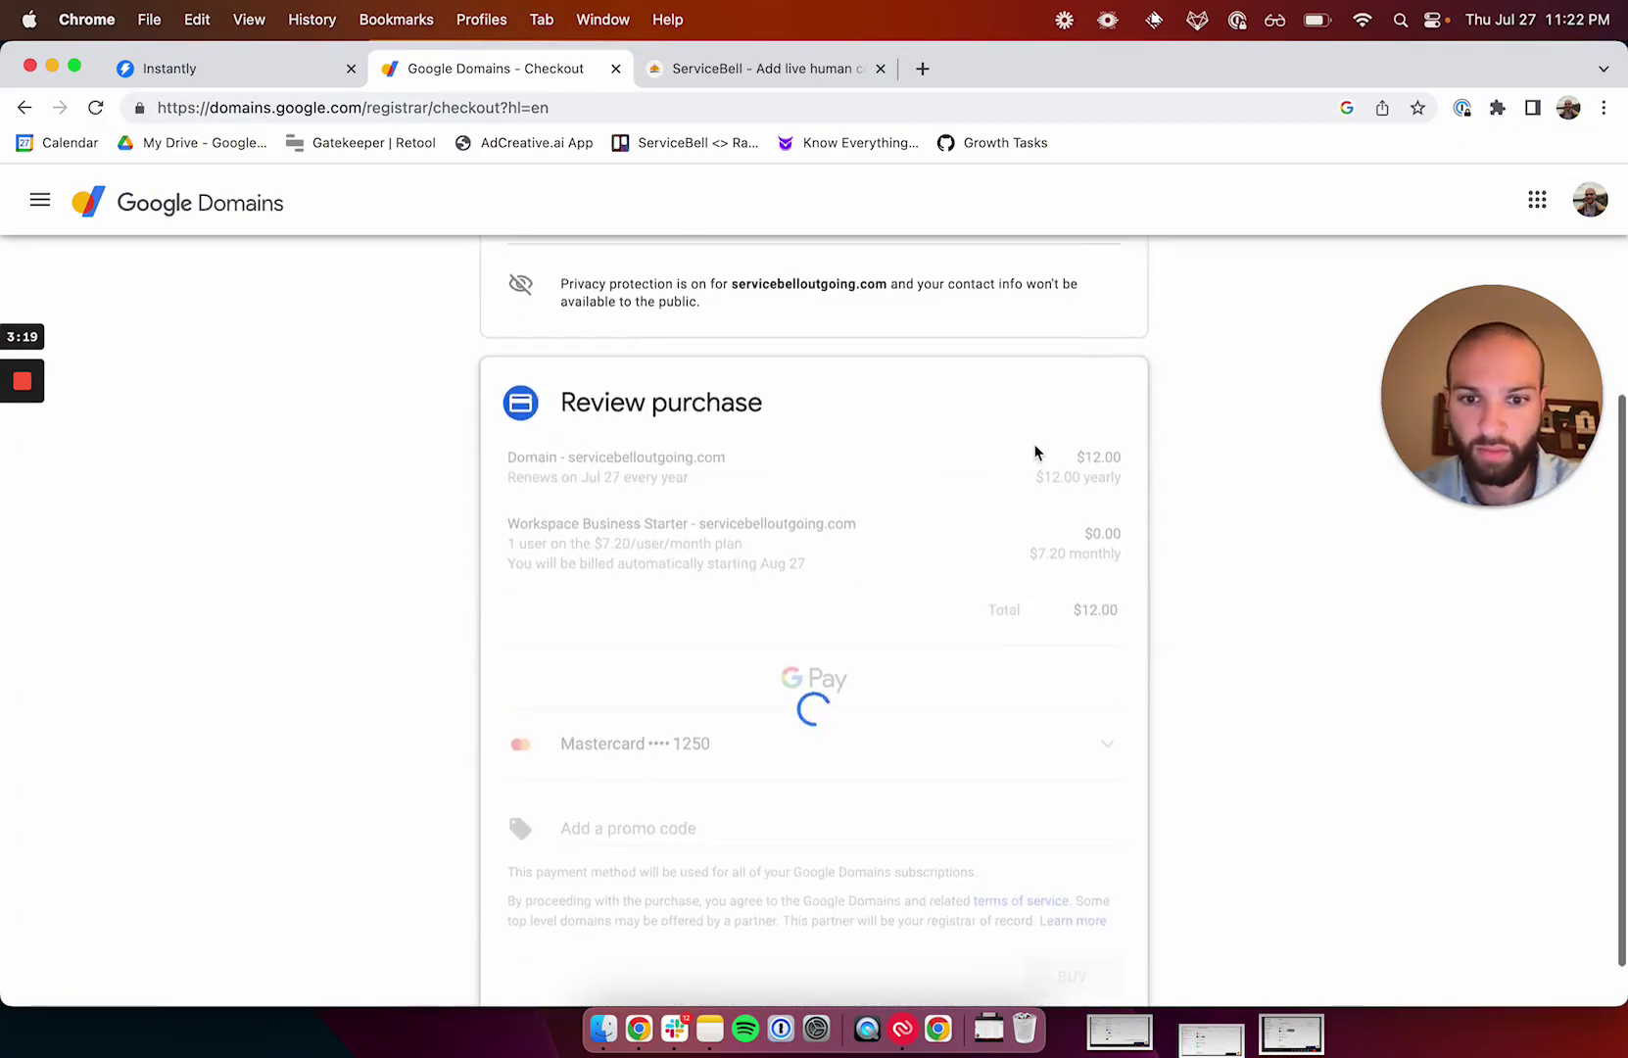
pyautogui.scroll(-5, 1036, 451)
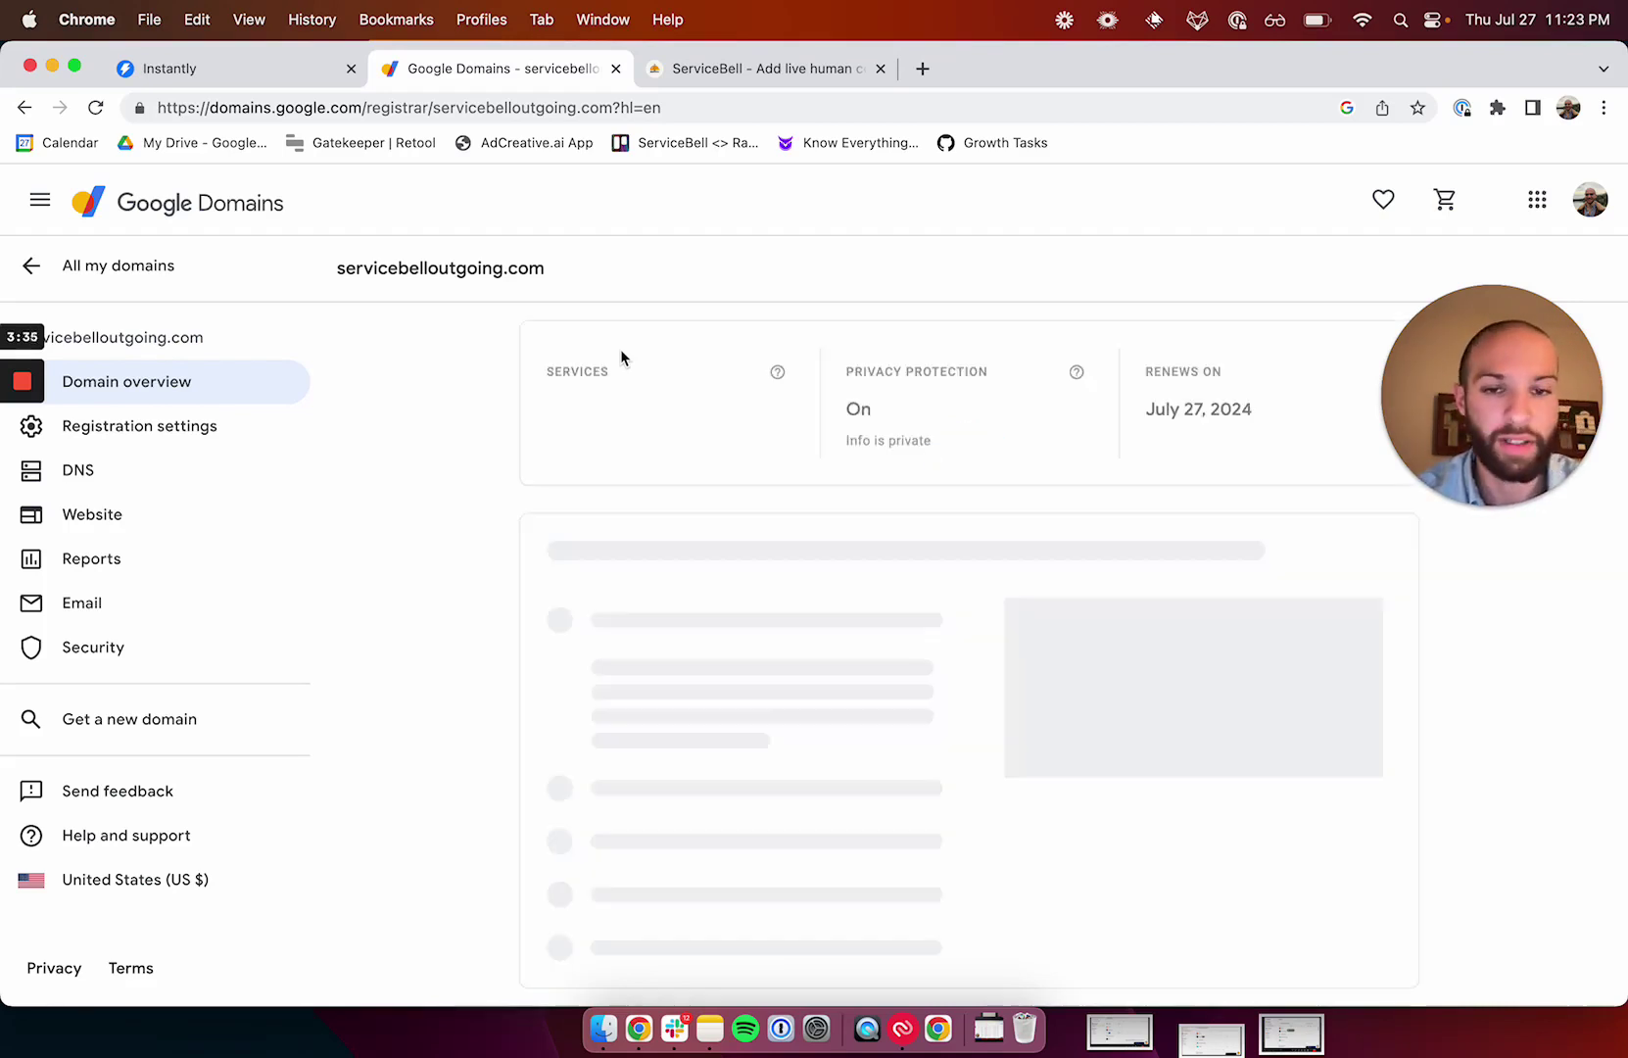
# Open the domain's Website settings and choose to forward it to an existing site.
pyautogui.scroll(-1, 639, 578)
pyautogui.scroll(-6, 639, 578)
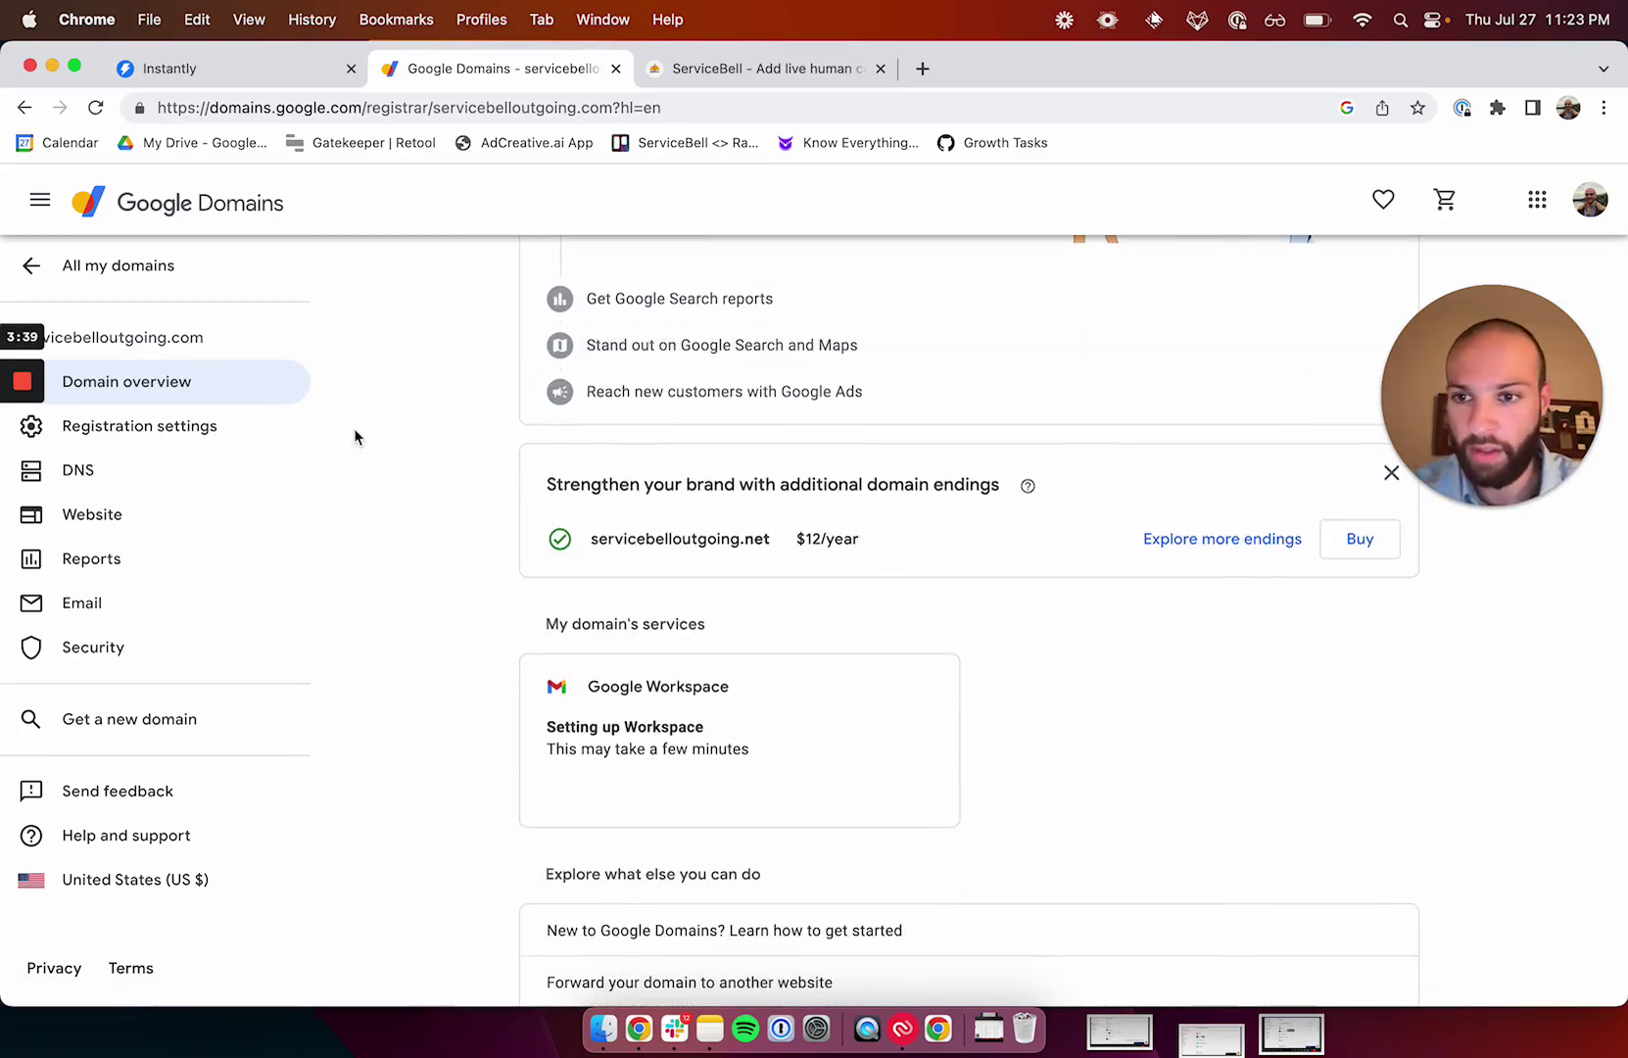
pyautogui.scroll(2, 614, 443)
pyautogui.click(193, 517)
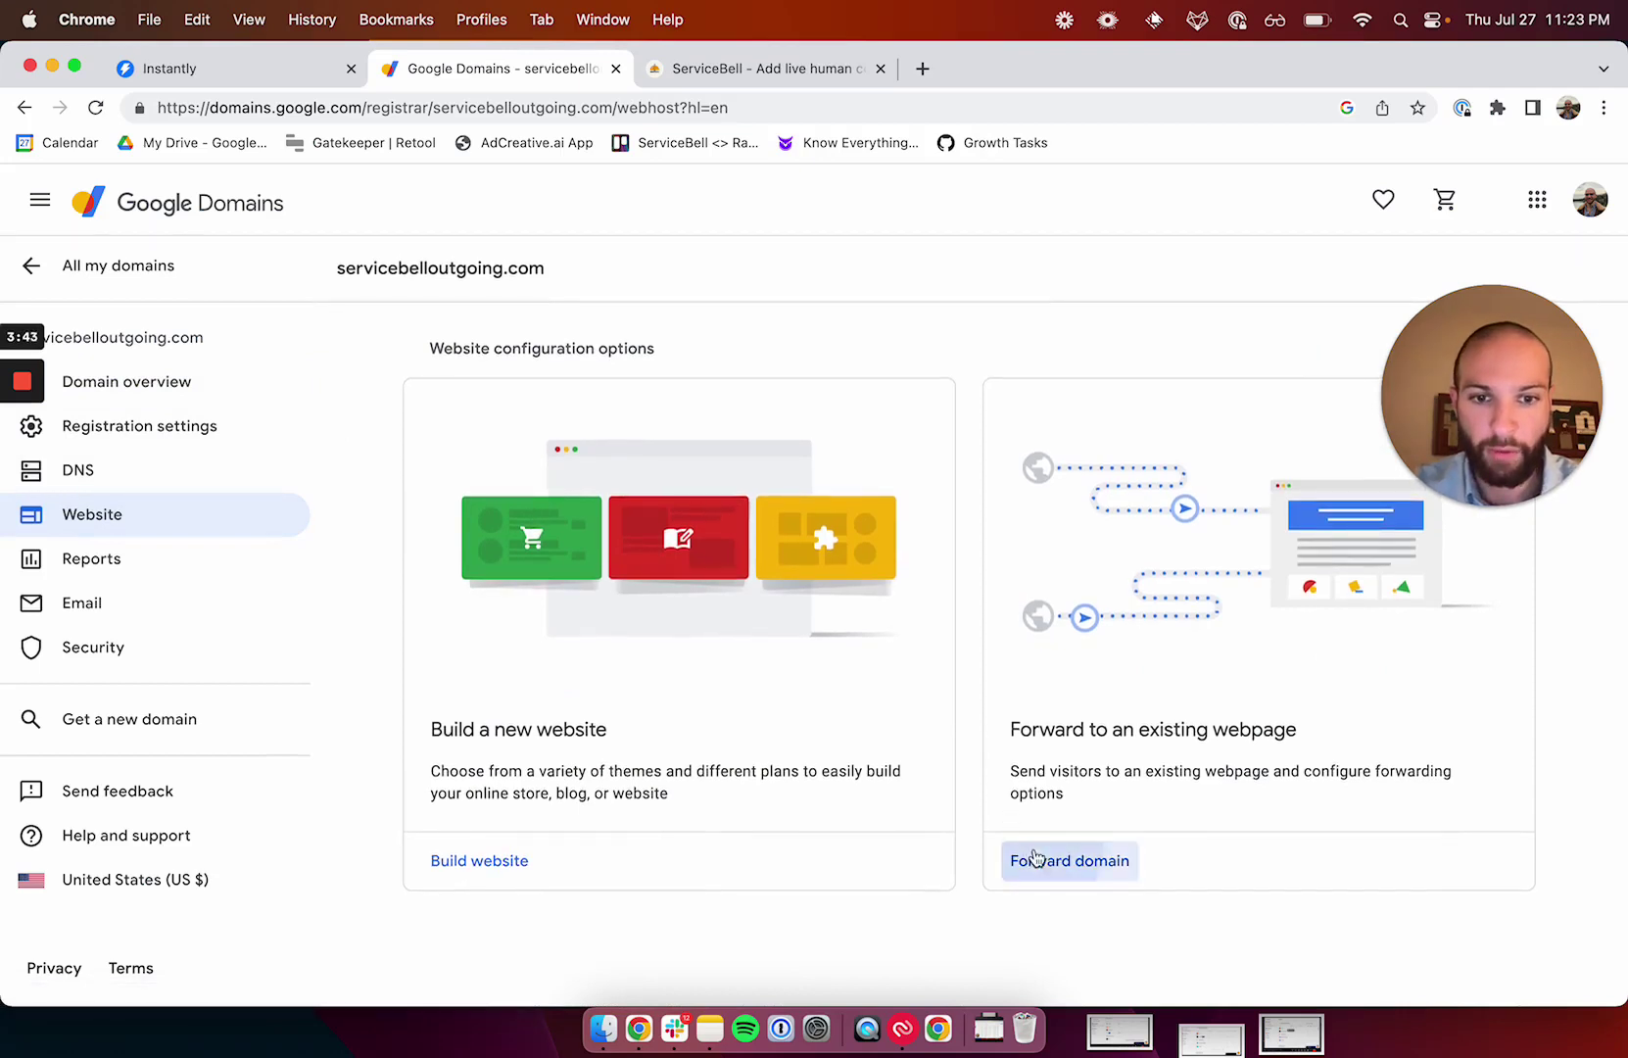
pyautogui.click(1035, 859)
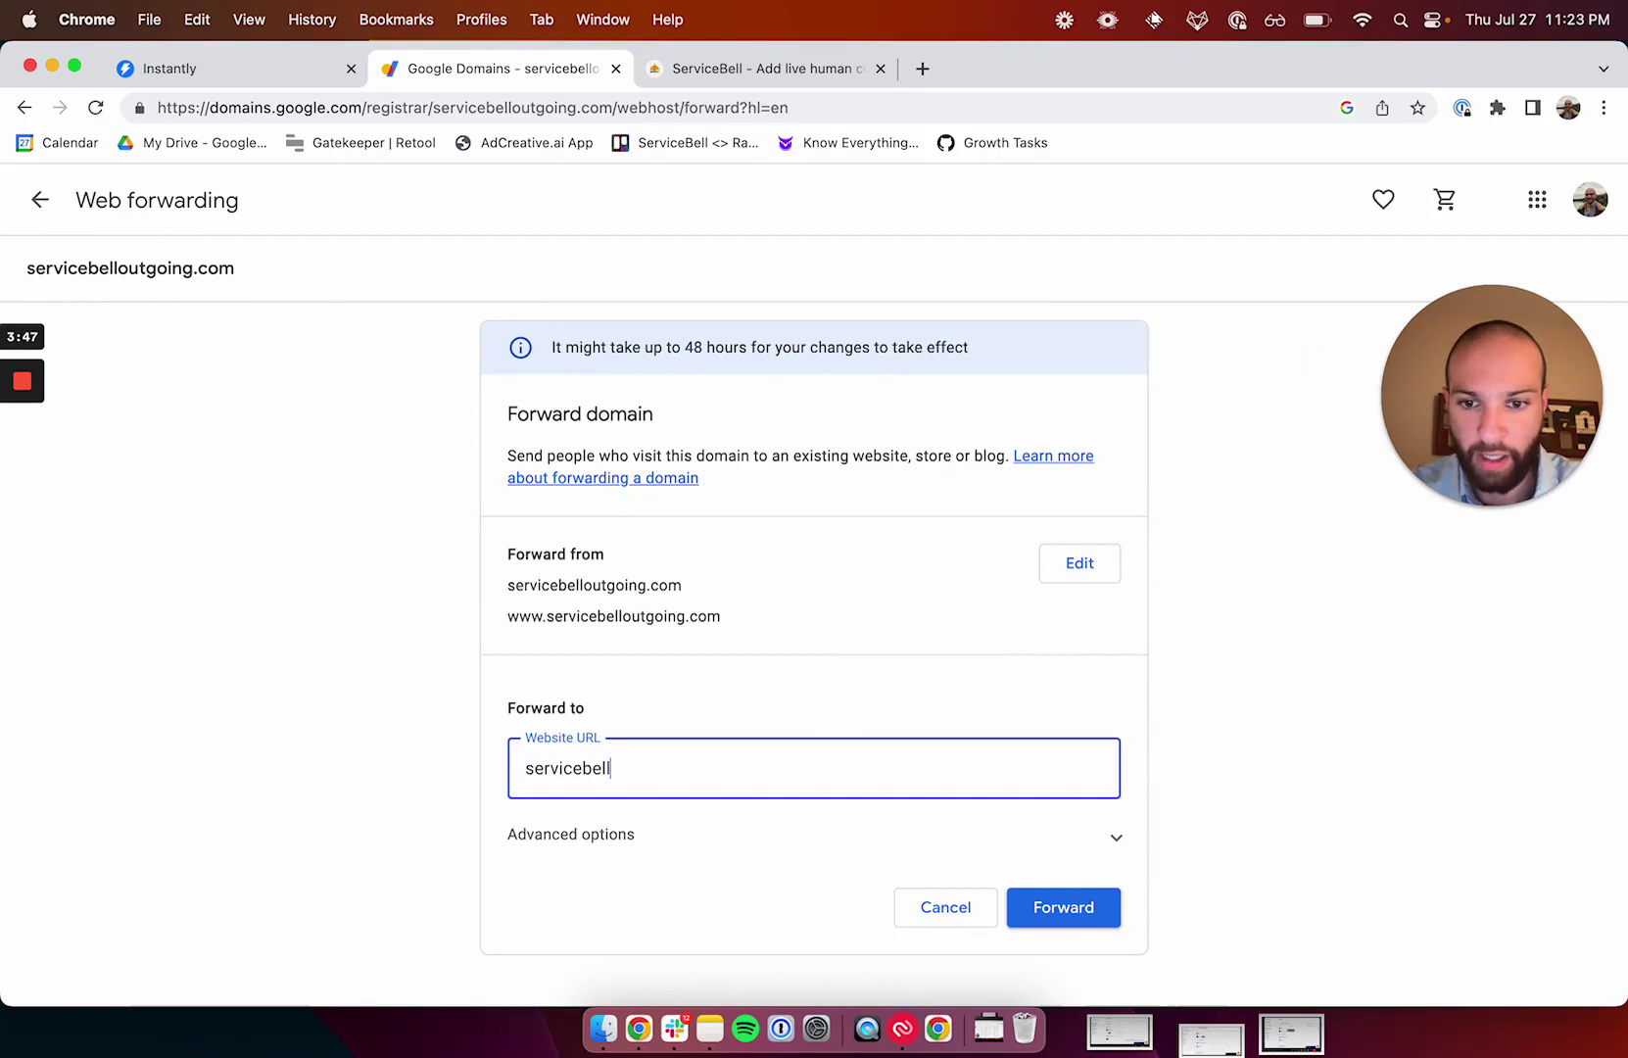
# Under advanced options set a permanent 301 redirect, then save the forwarding.
pyautogui.click(646, 855)
pyautogui.scroll(-4, 650, 847)
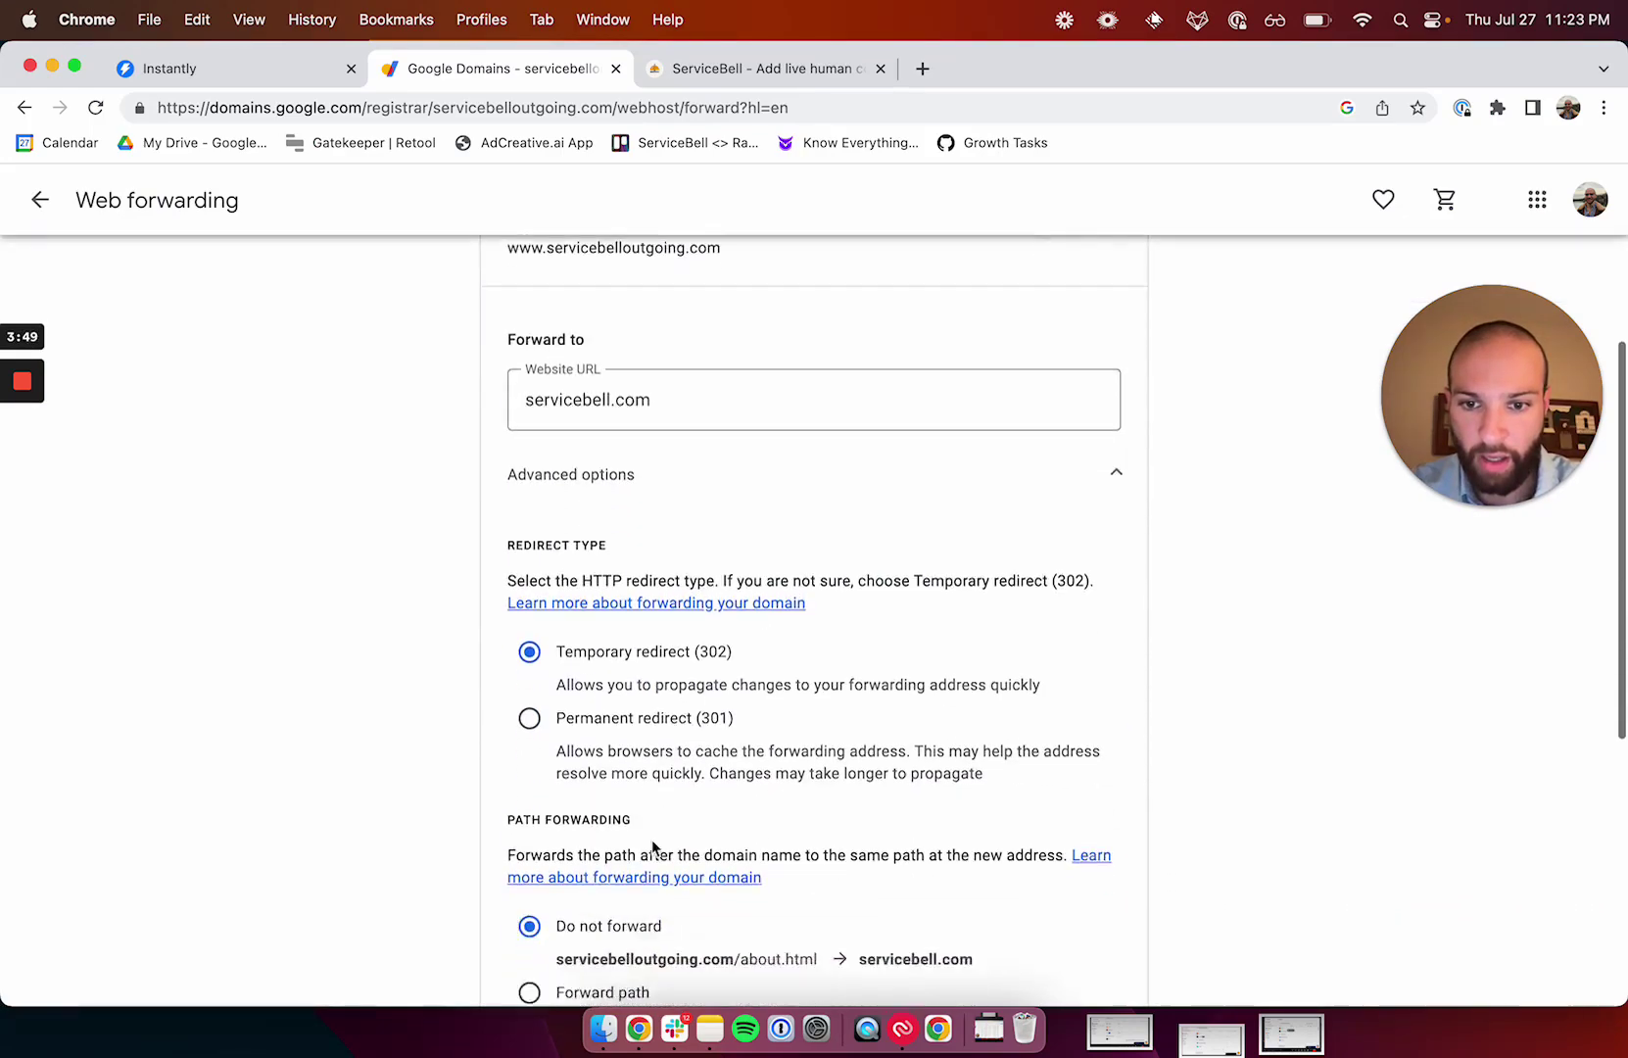
pyautogui.click(616, 707)
pyautogui.scroll(-5, 616, 707)
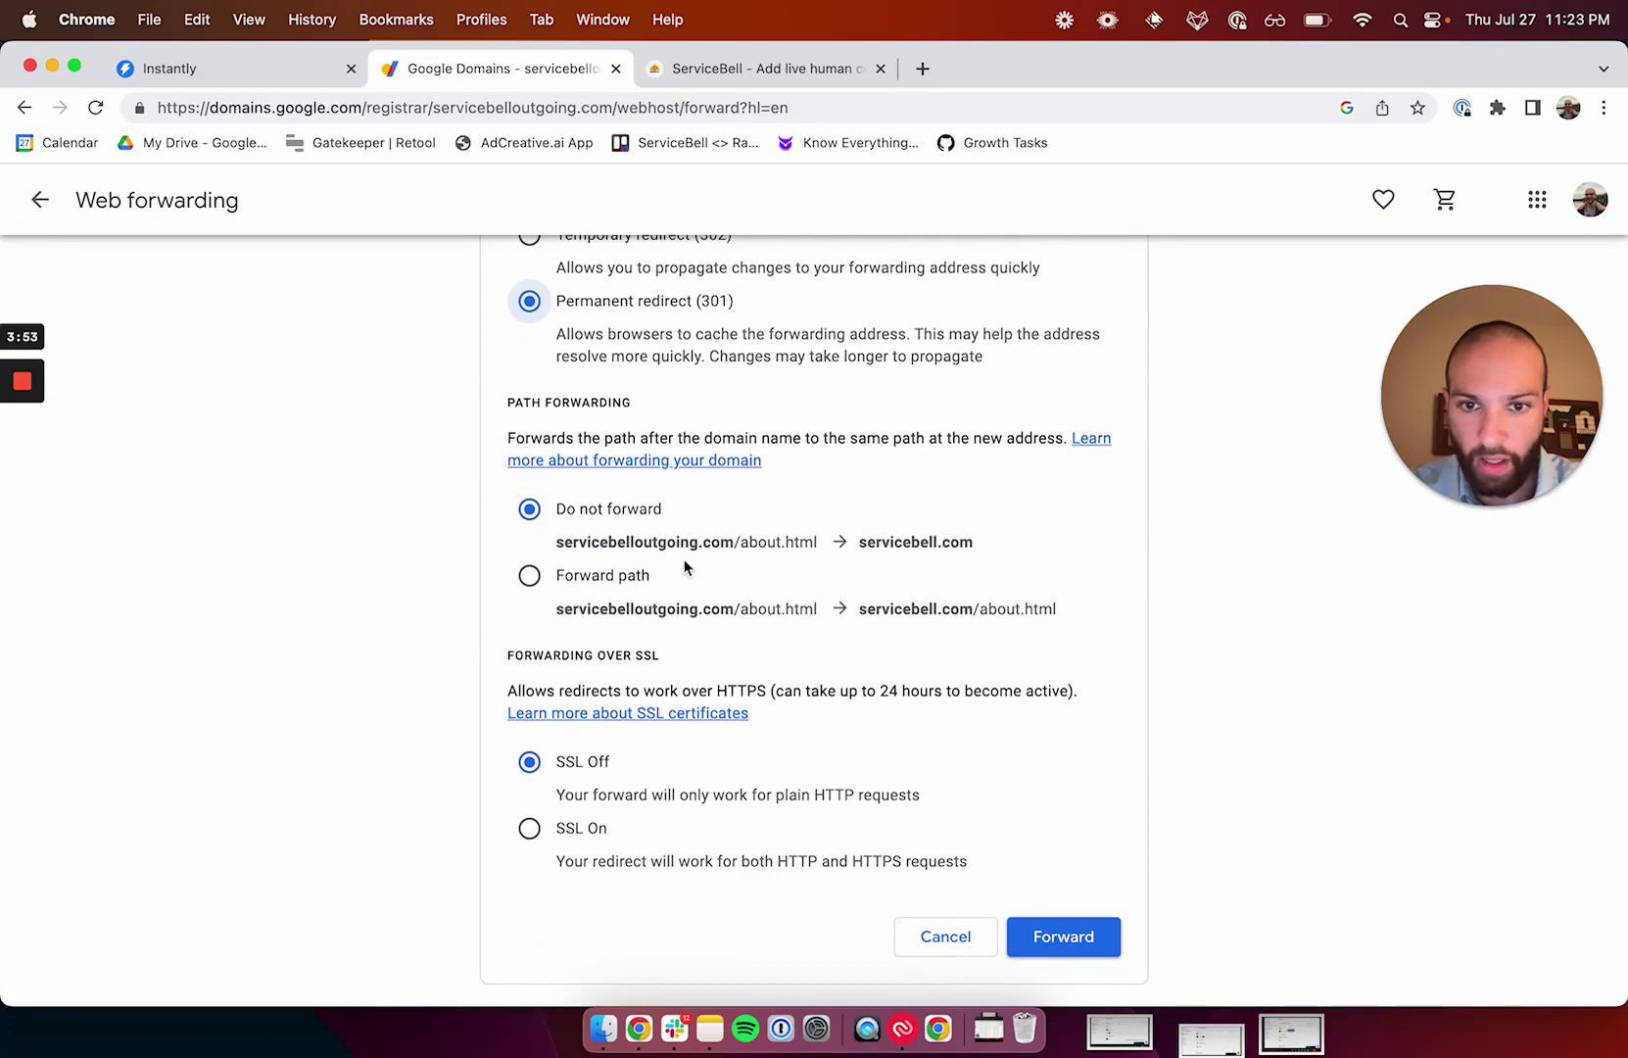
pyautogui.scroll(-2, 684, 568)
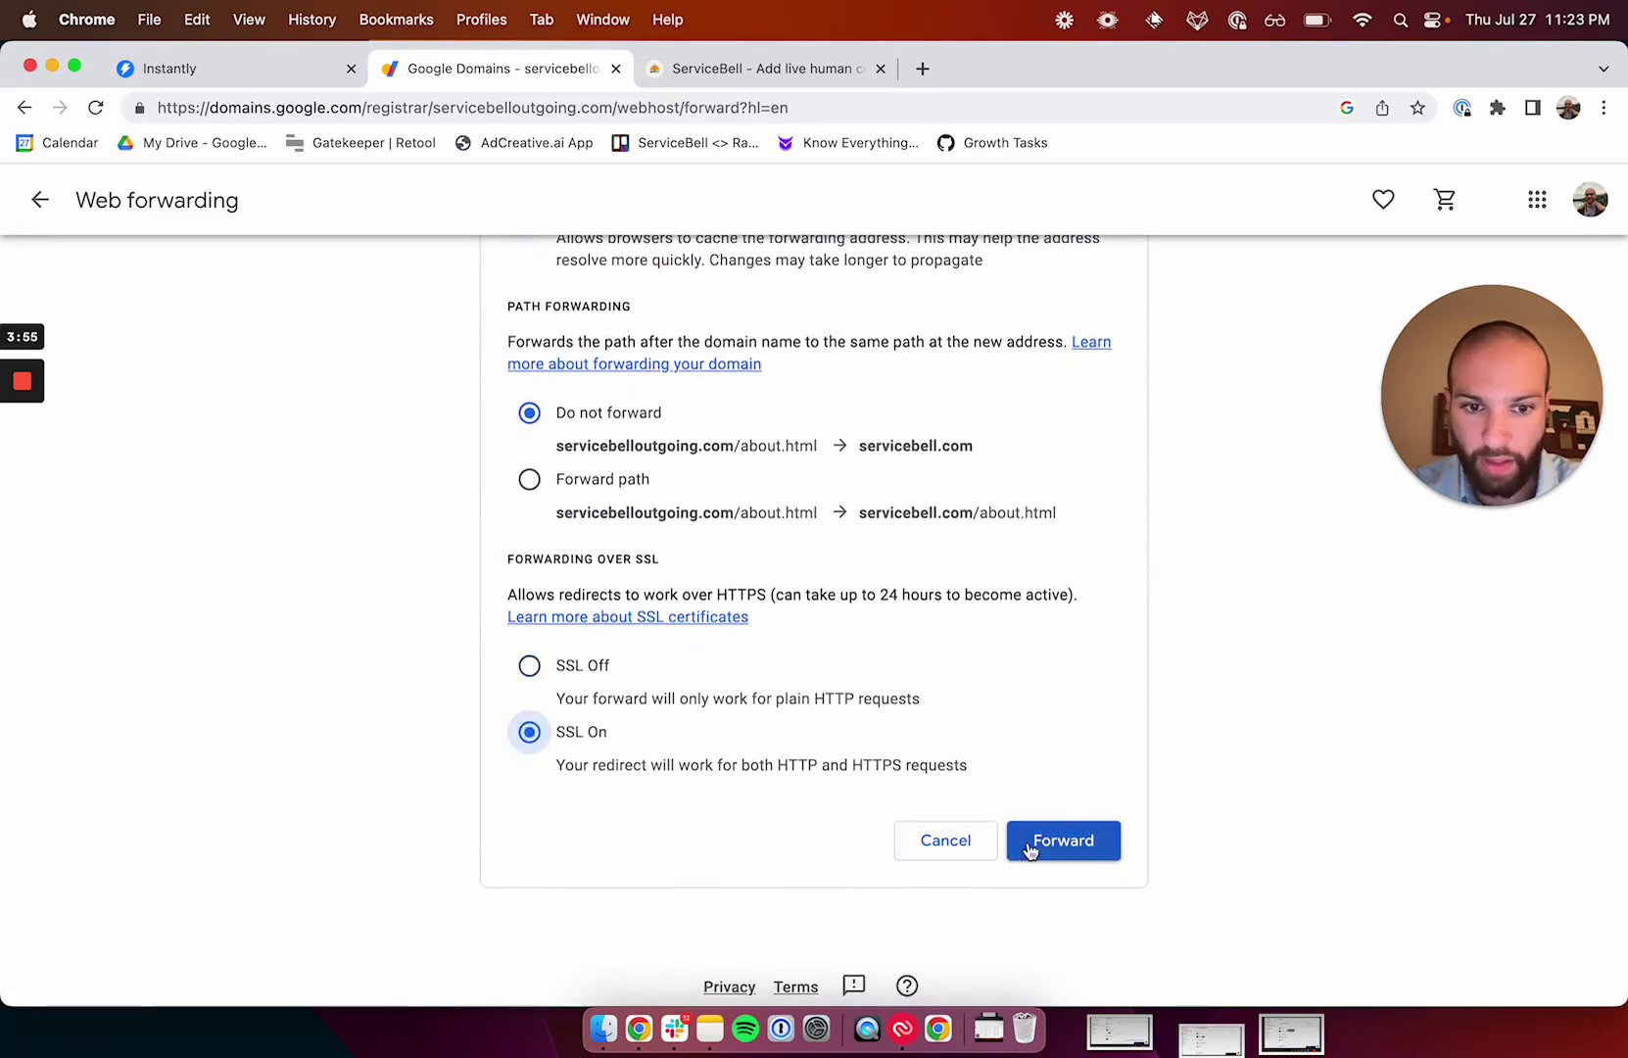
pyautogui.click(1063, 840)
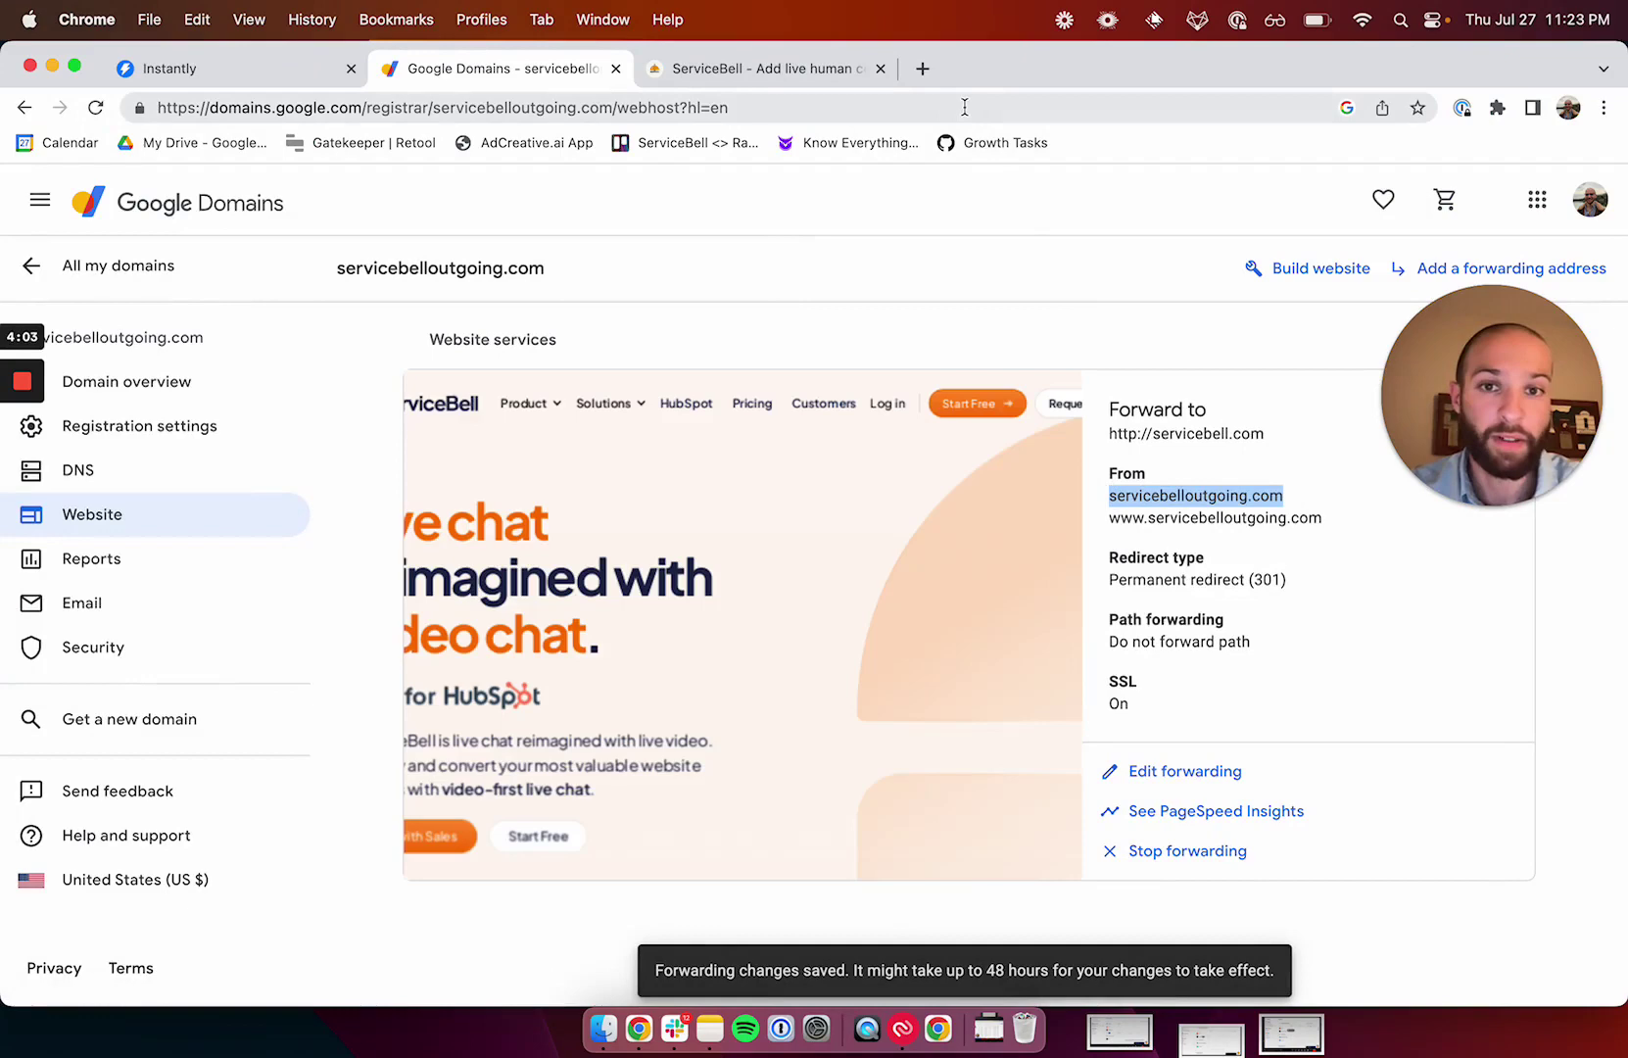
# Test the forward by loading servicebelloutgoing.com in a new tab and a private window.
pyautogui.click(922, 68)
pyautogui.write('servicebelloutgoing.com')
pyautogui.press('Return')
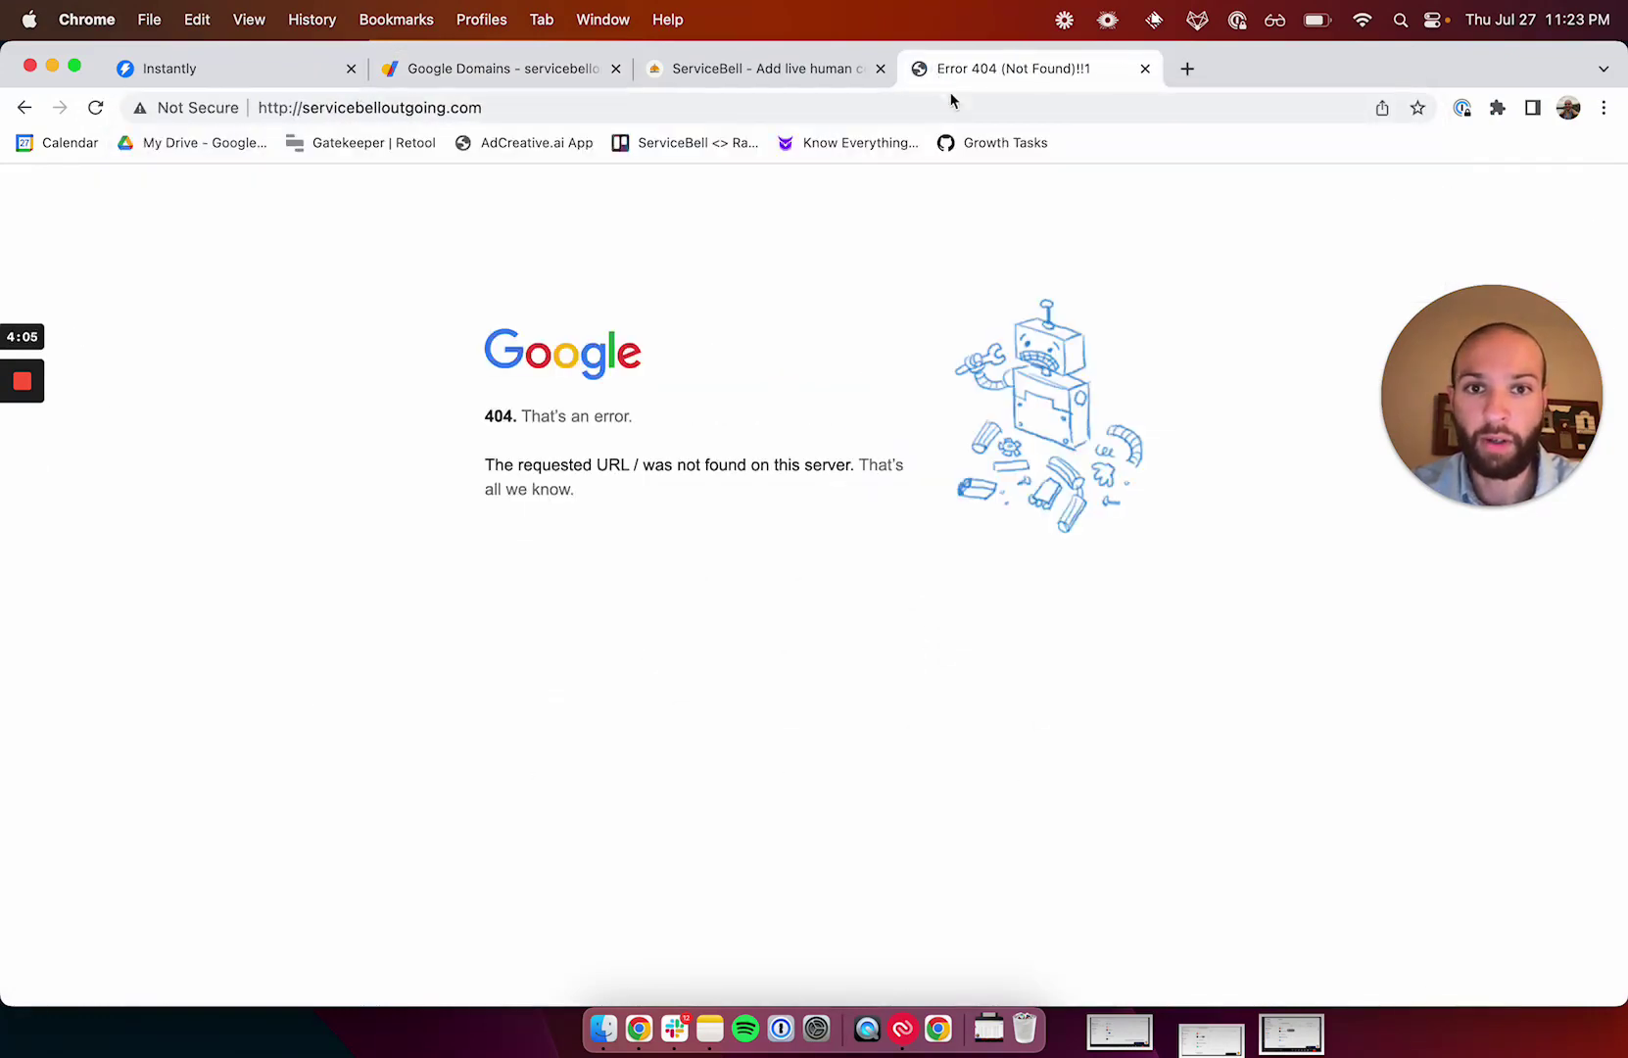
pyautogui.press('super+shift+n')
pyautogui.write('servicebelloutgoing.com')
pyautogui.press('Return')
pyautogui.click(389, 110)
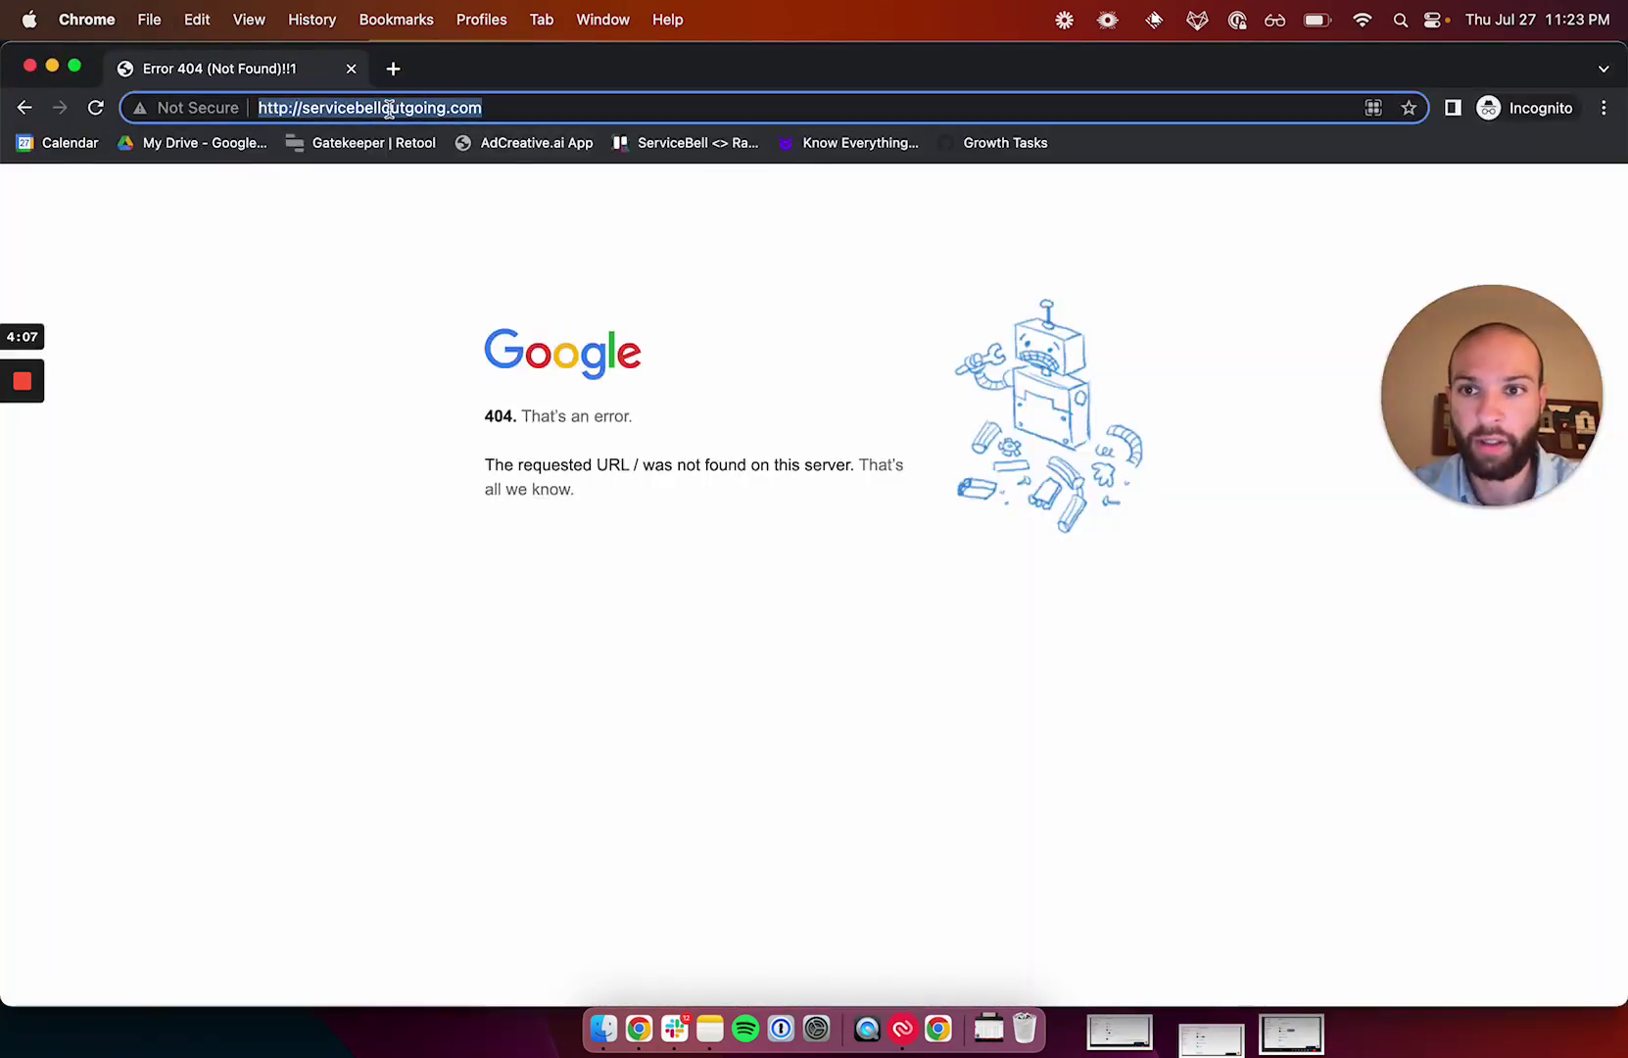
pyautogui.write('servicebellou')
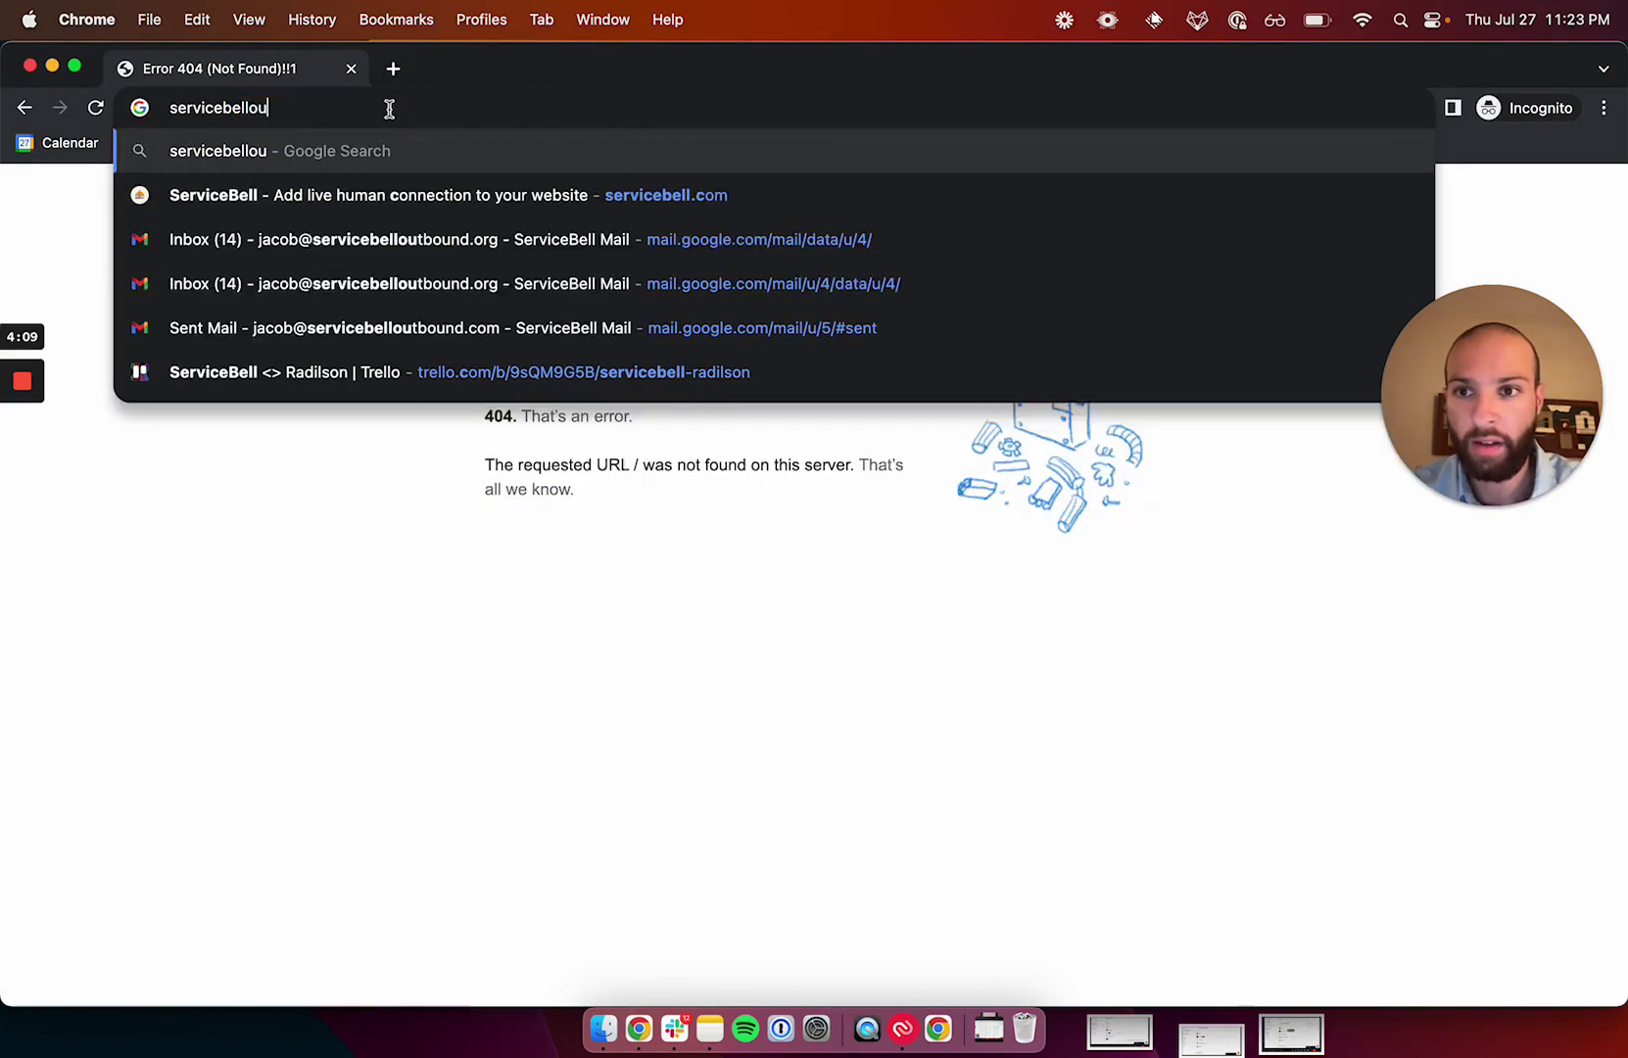
pyautogui.write('tgoing.com')
pyautogui.press('Return')
pyautogui.click(352, 68)
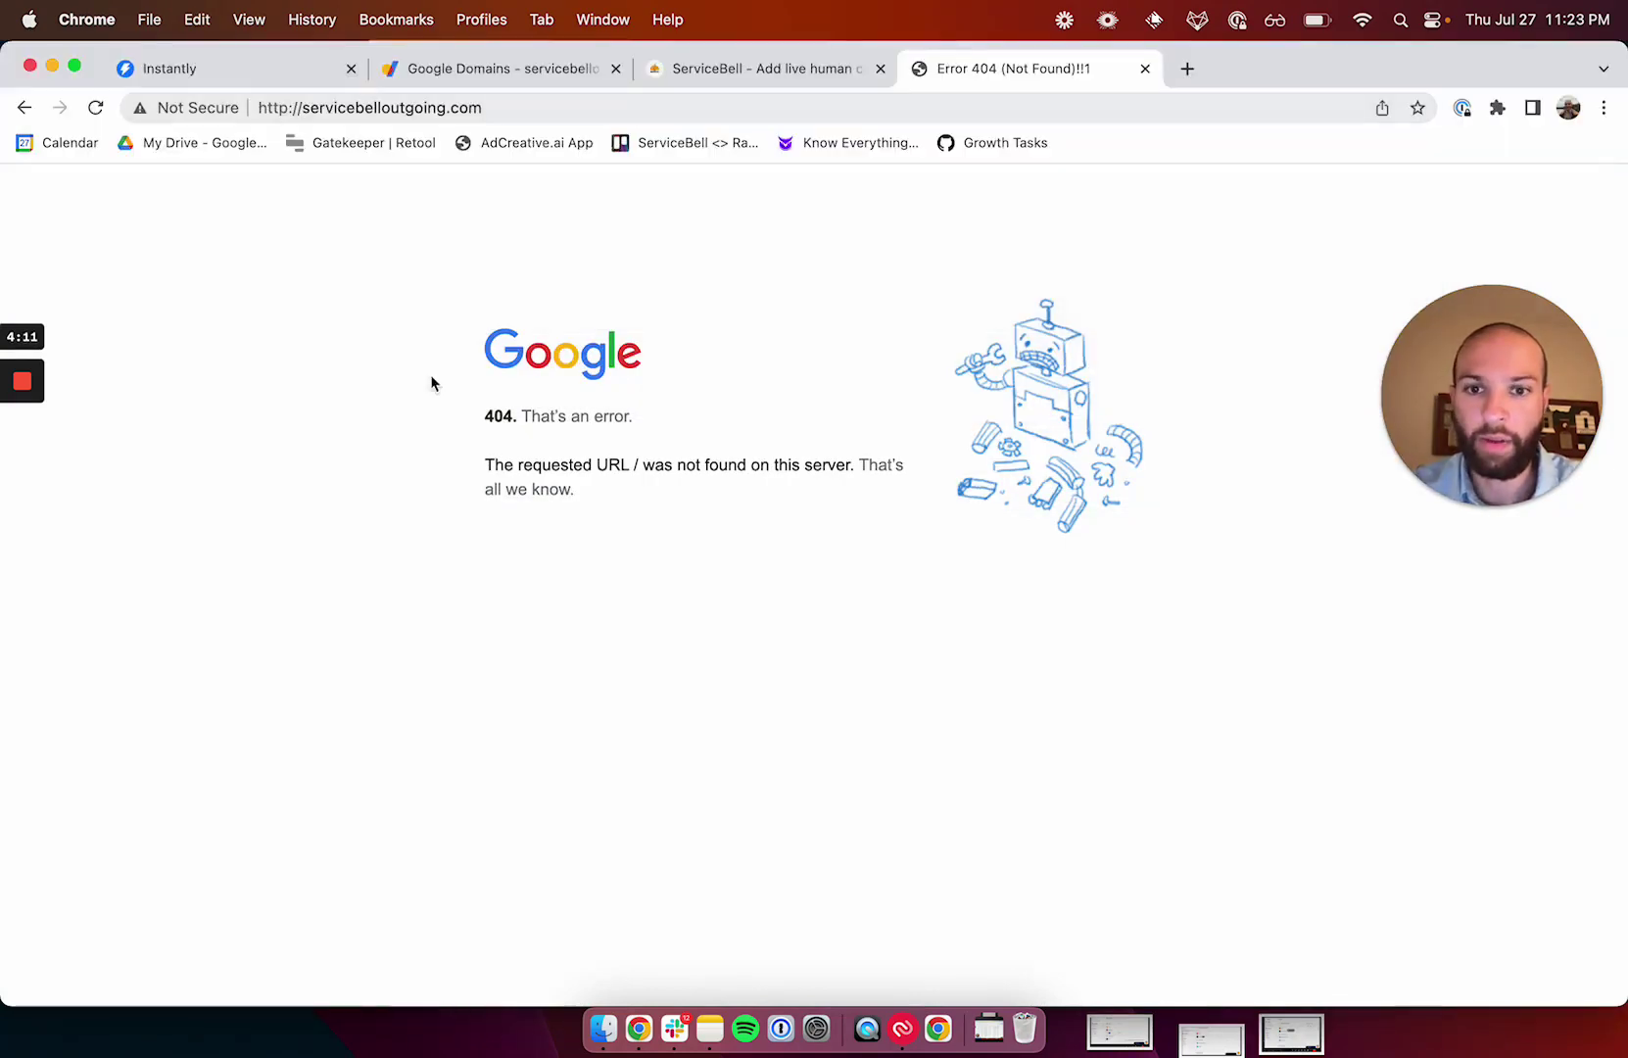
# Return to the servicebelloutgoing.com domain overview in Google Domains.
pyautogui.click(491, 69)
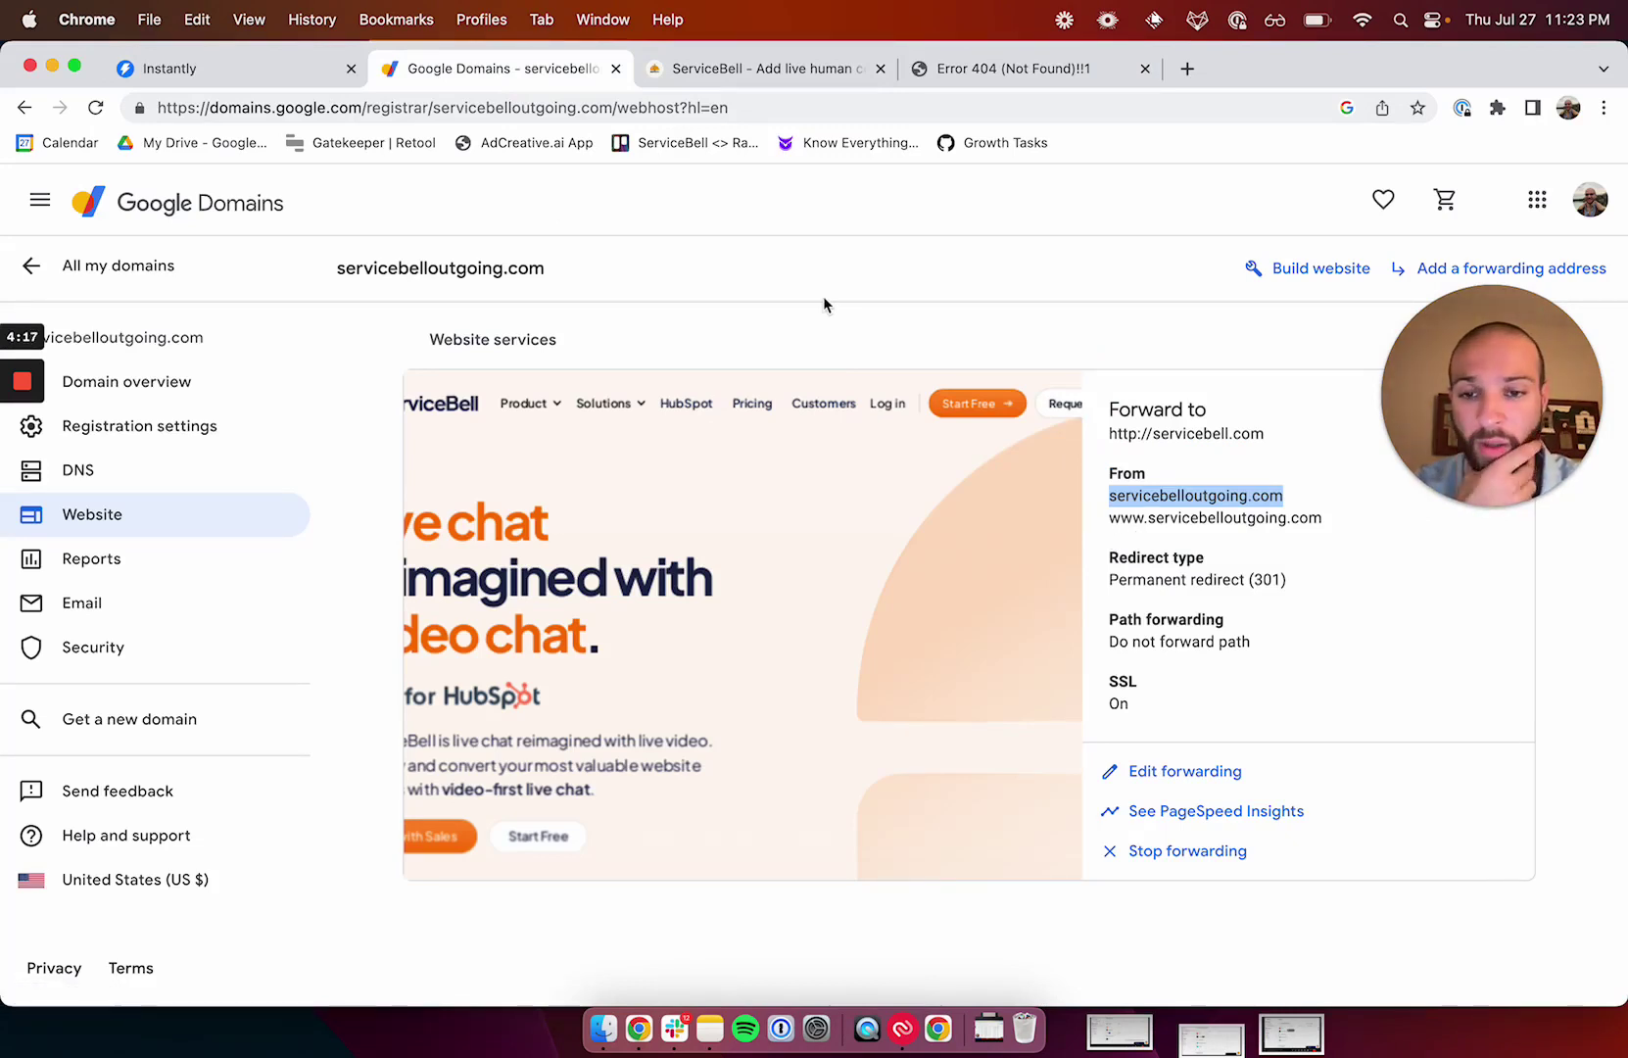
pyautogui.click(203, 382)
pyautogui.scroll(-3, 702, 551)
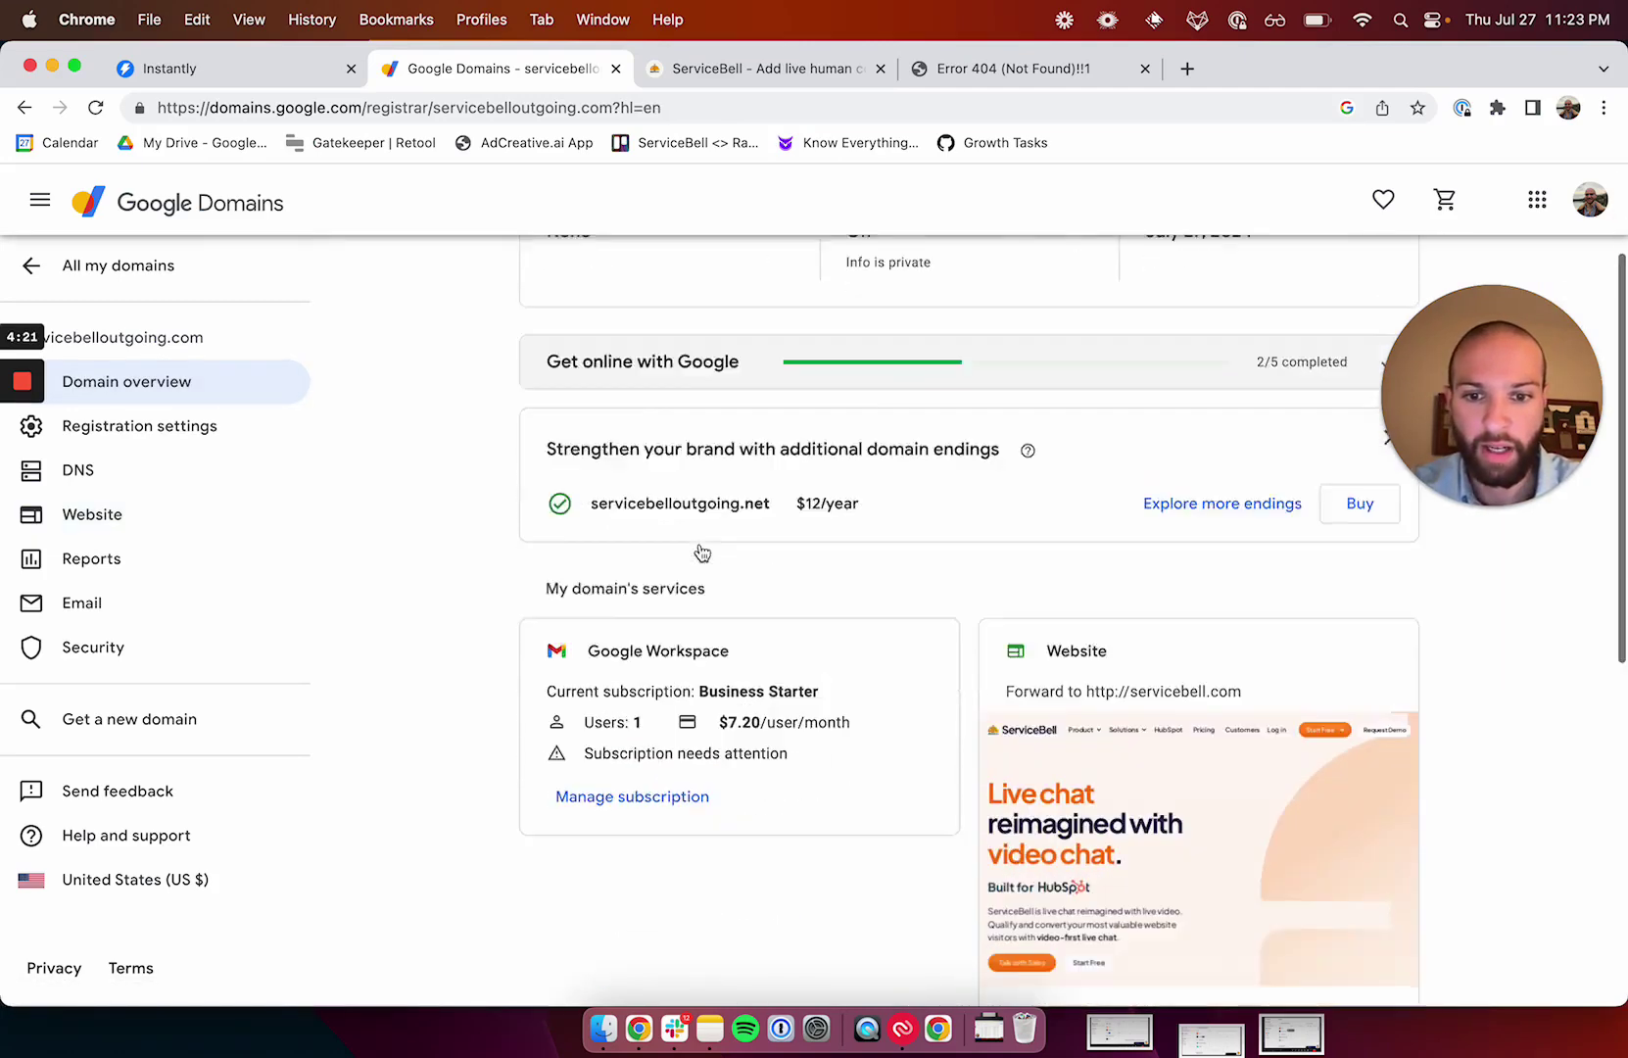
pyautogui.scroll(-5, 702, 551)
# In Gmail, open the new-account welcome email and copy the temporary password.
pyautogui.click(959, 77)
pyautogui.click(937, 108)
pyautogui.write('mail')
pyautogui.press('Return')
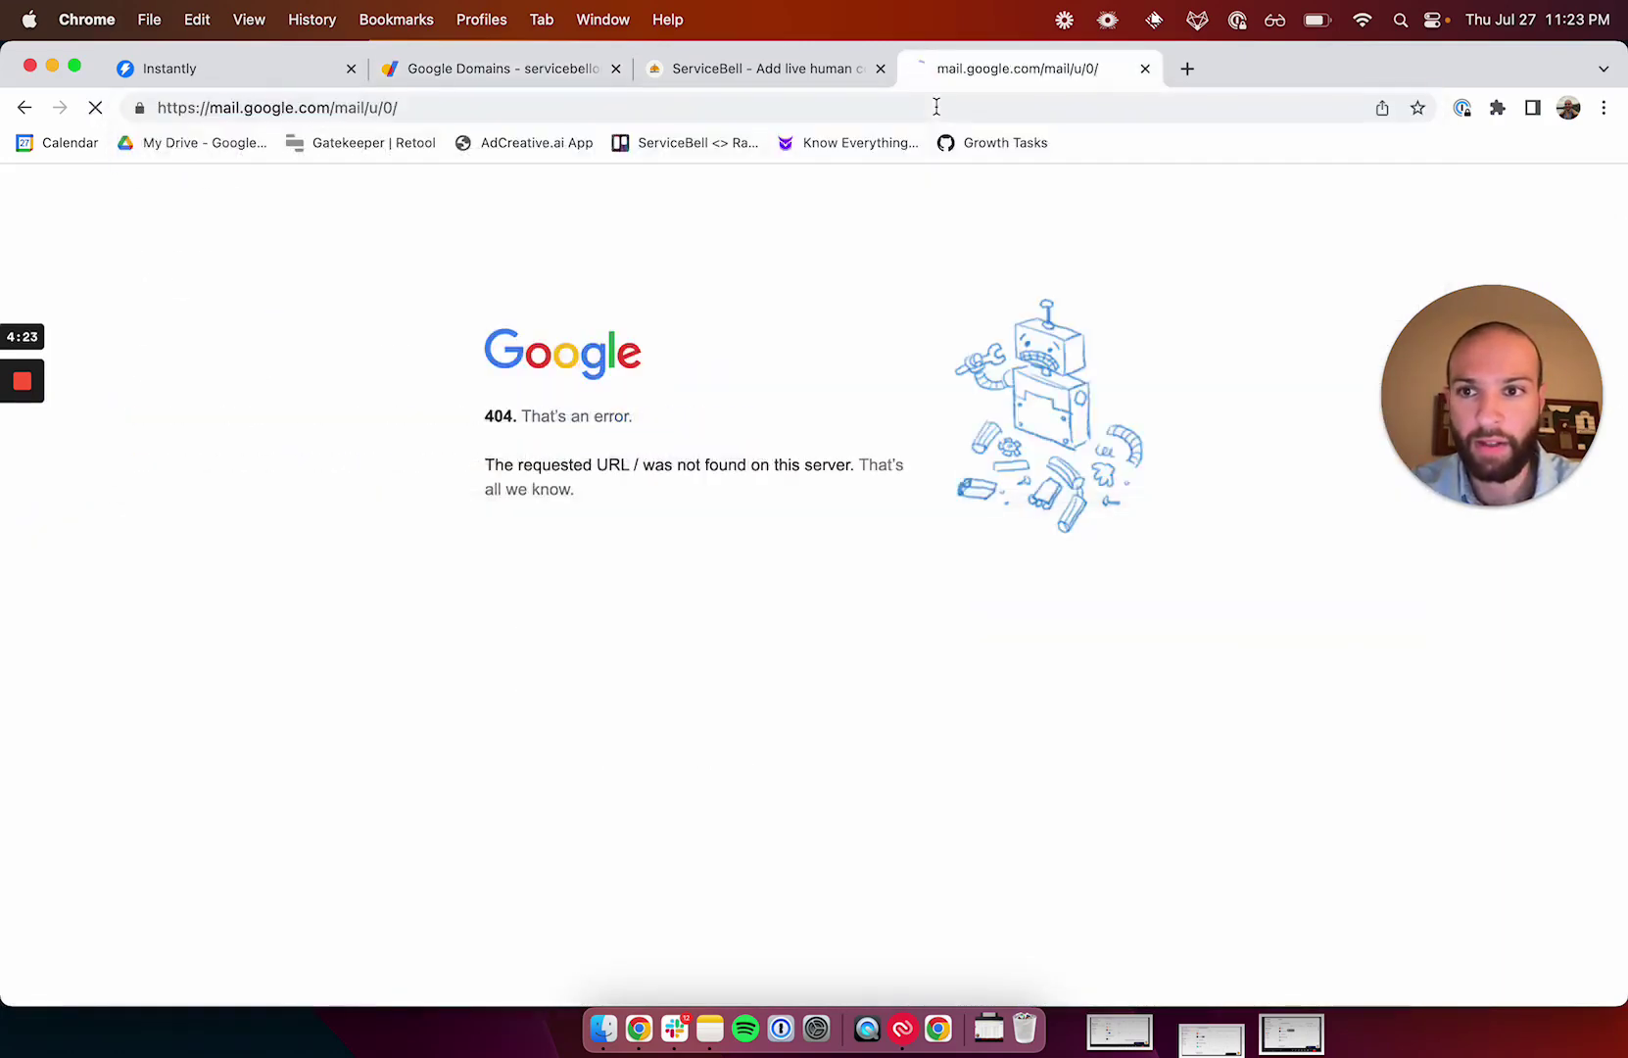
pyautogui.click(745, 345)
pyautogui.scroll(-1, 884, 725)
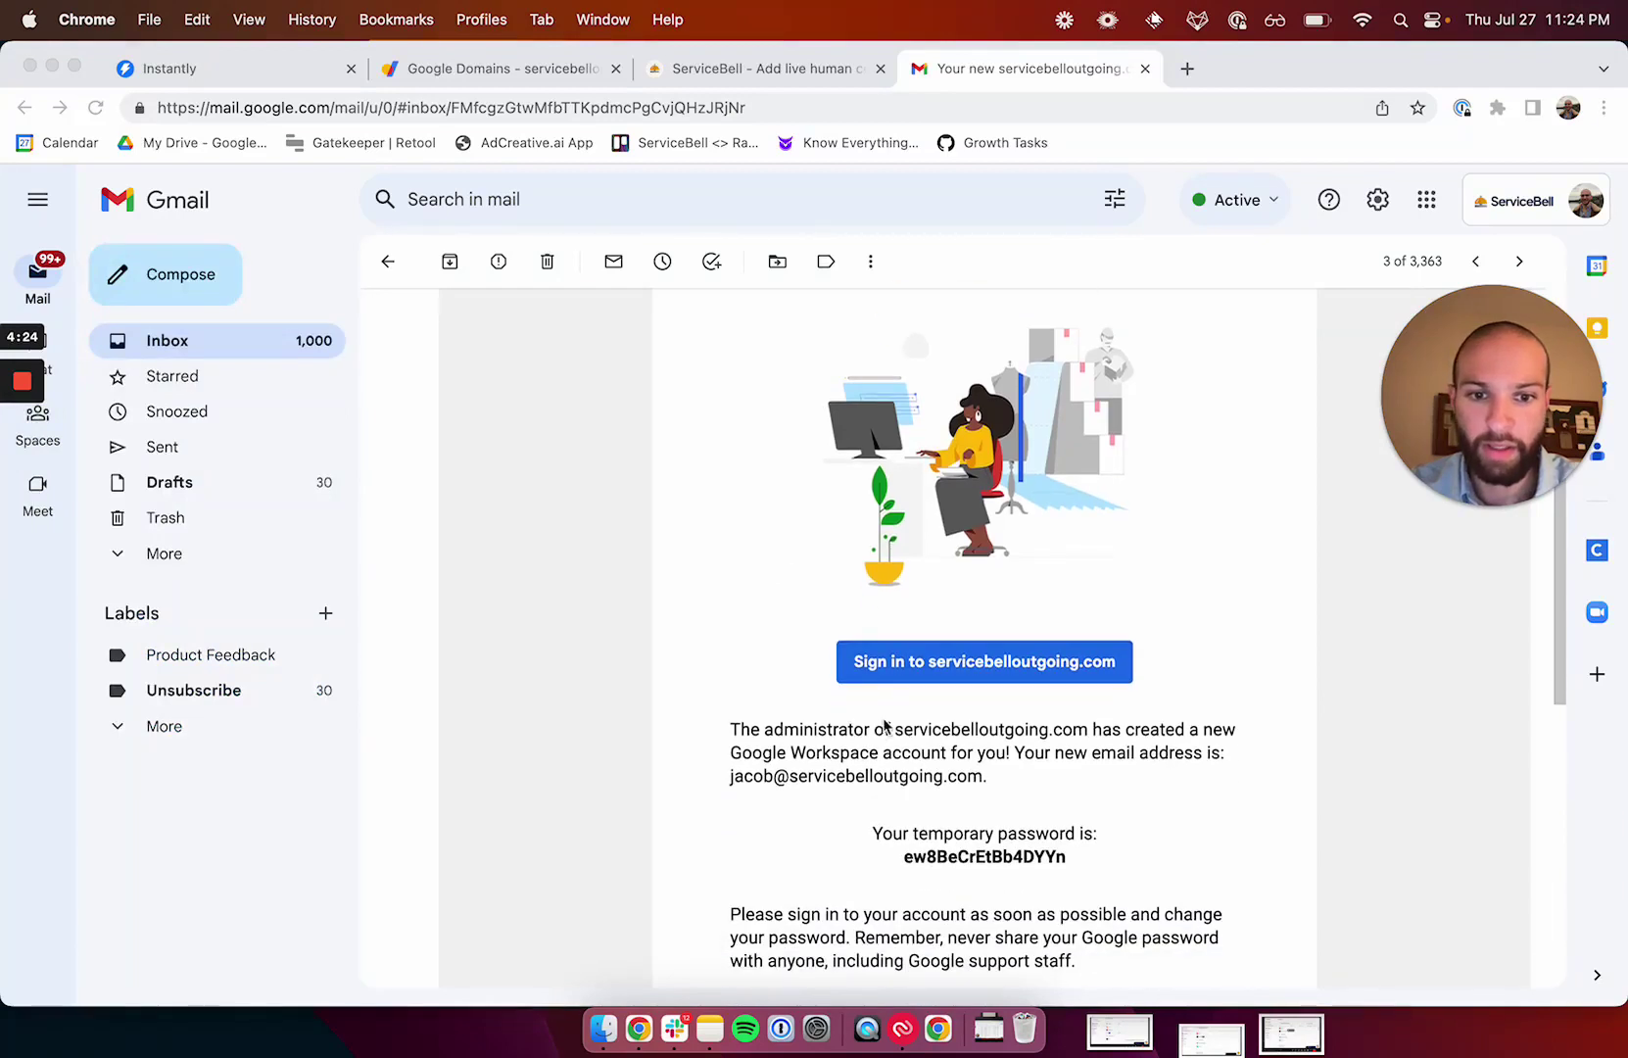
pyautogui.doubleClick(937, 854)
pyautogui.press('super+c')
# Sign in to the new account with the admin username and the copied temporary password.
pyautogui.click(961, 664)
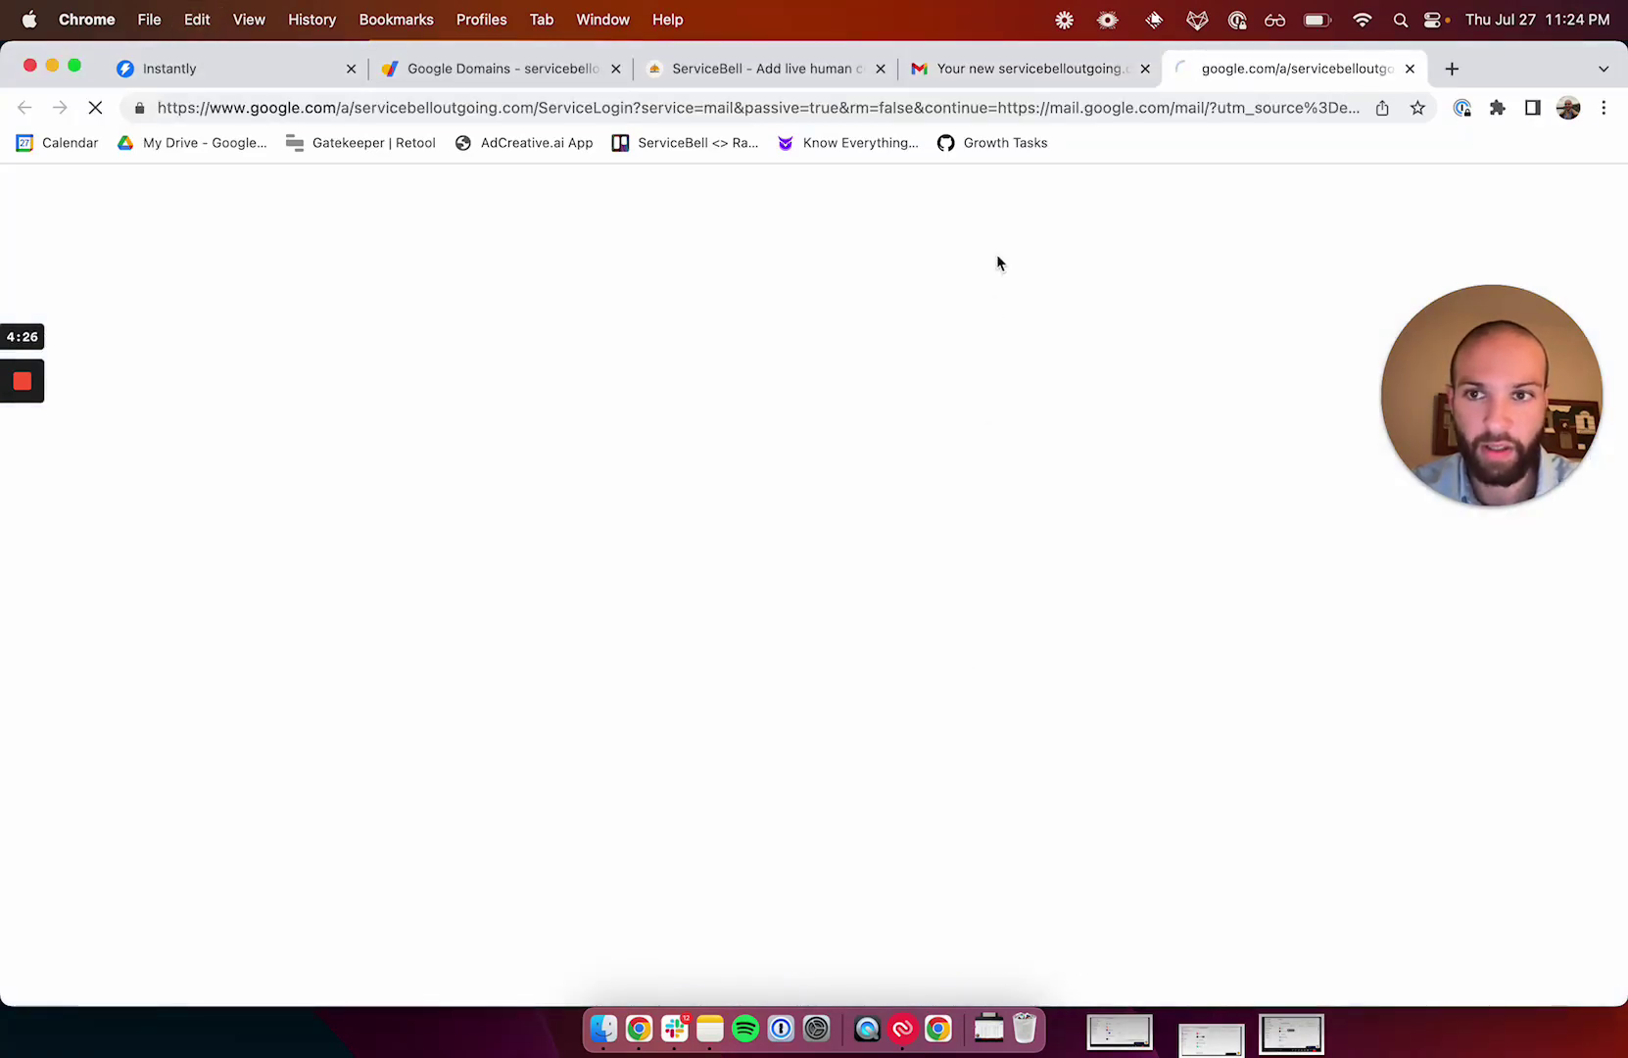
pyautogui.press('super+v')
pyautogui.press('super+a')
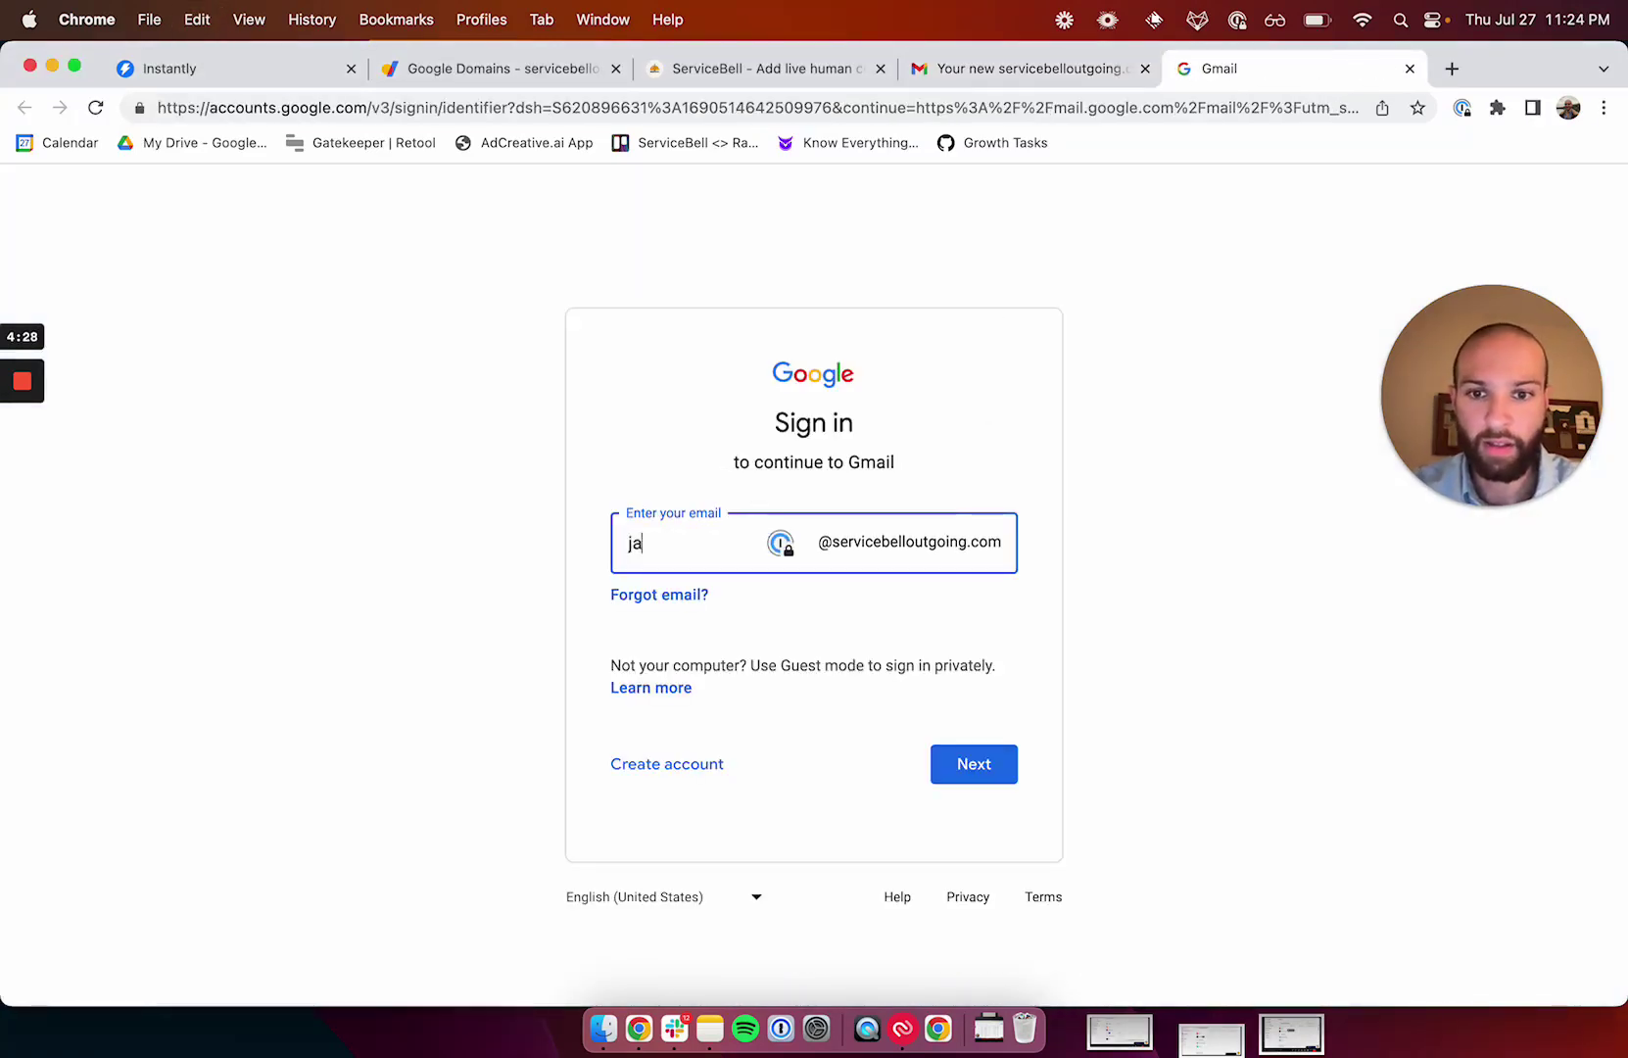
pyautogui.press('Return')
pyautogui.press('super+v')
pyautogui.press('Return')
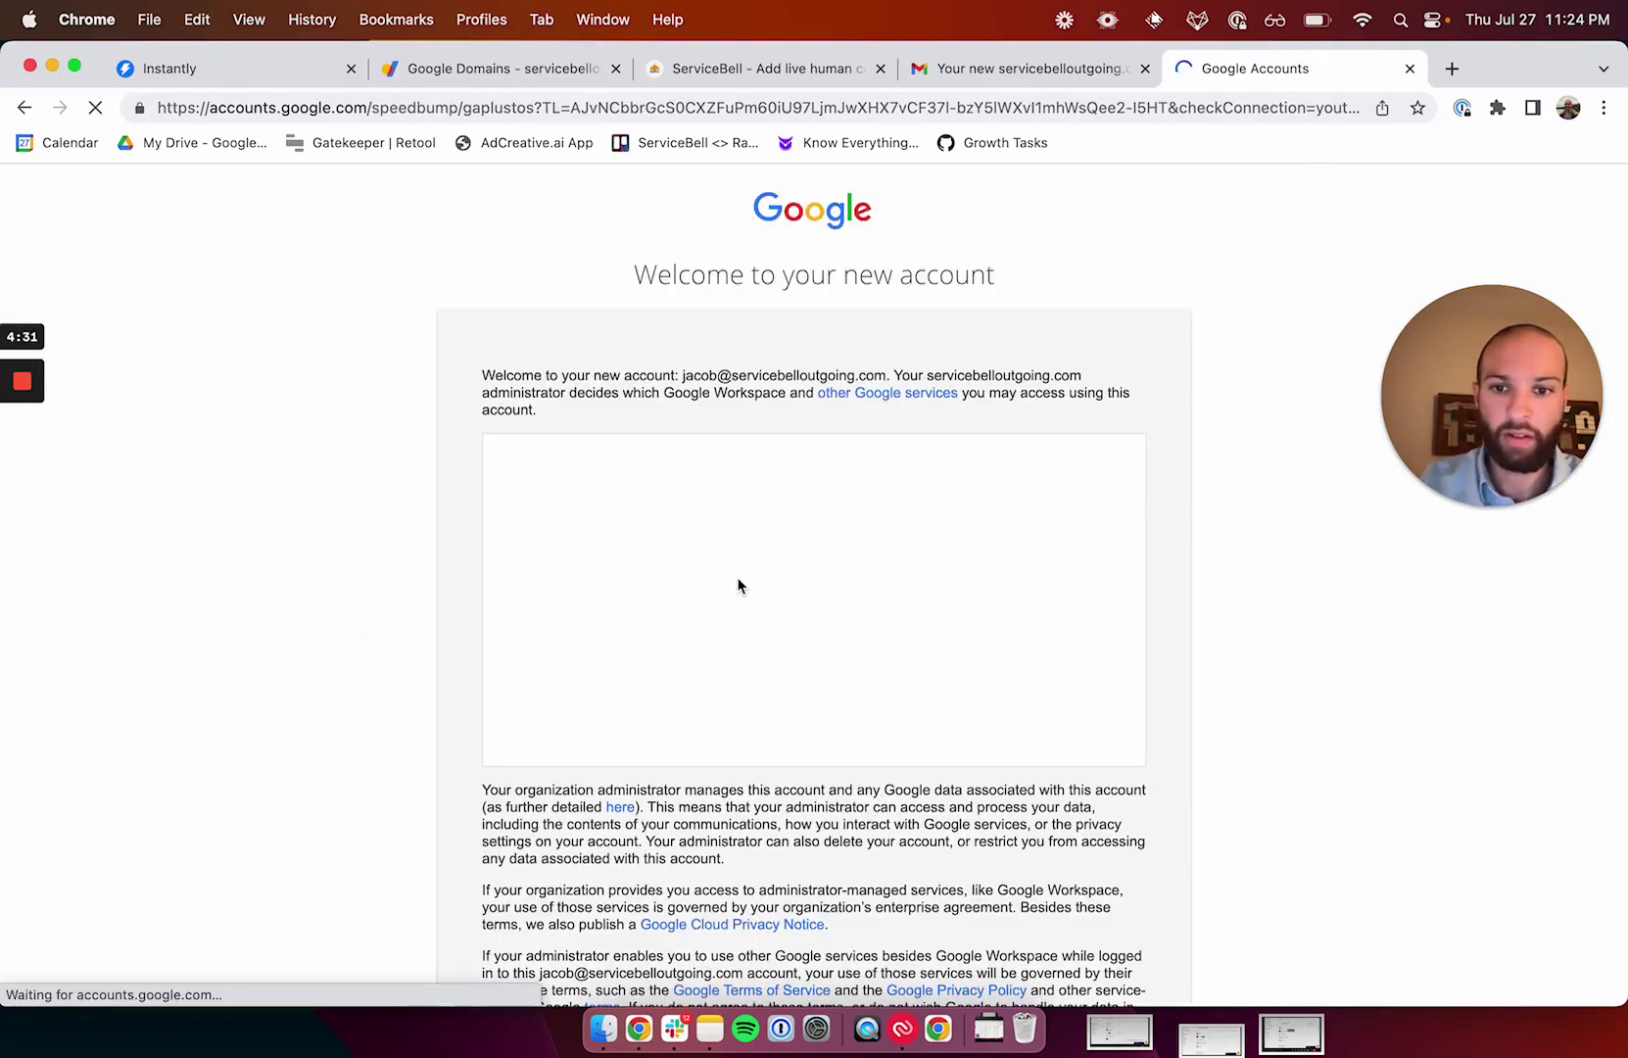
# Accept the account terms, set a new password, and dismiss the Gmail welcome dialog.
pyautogui.click(708, 798)
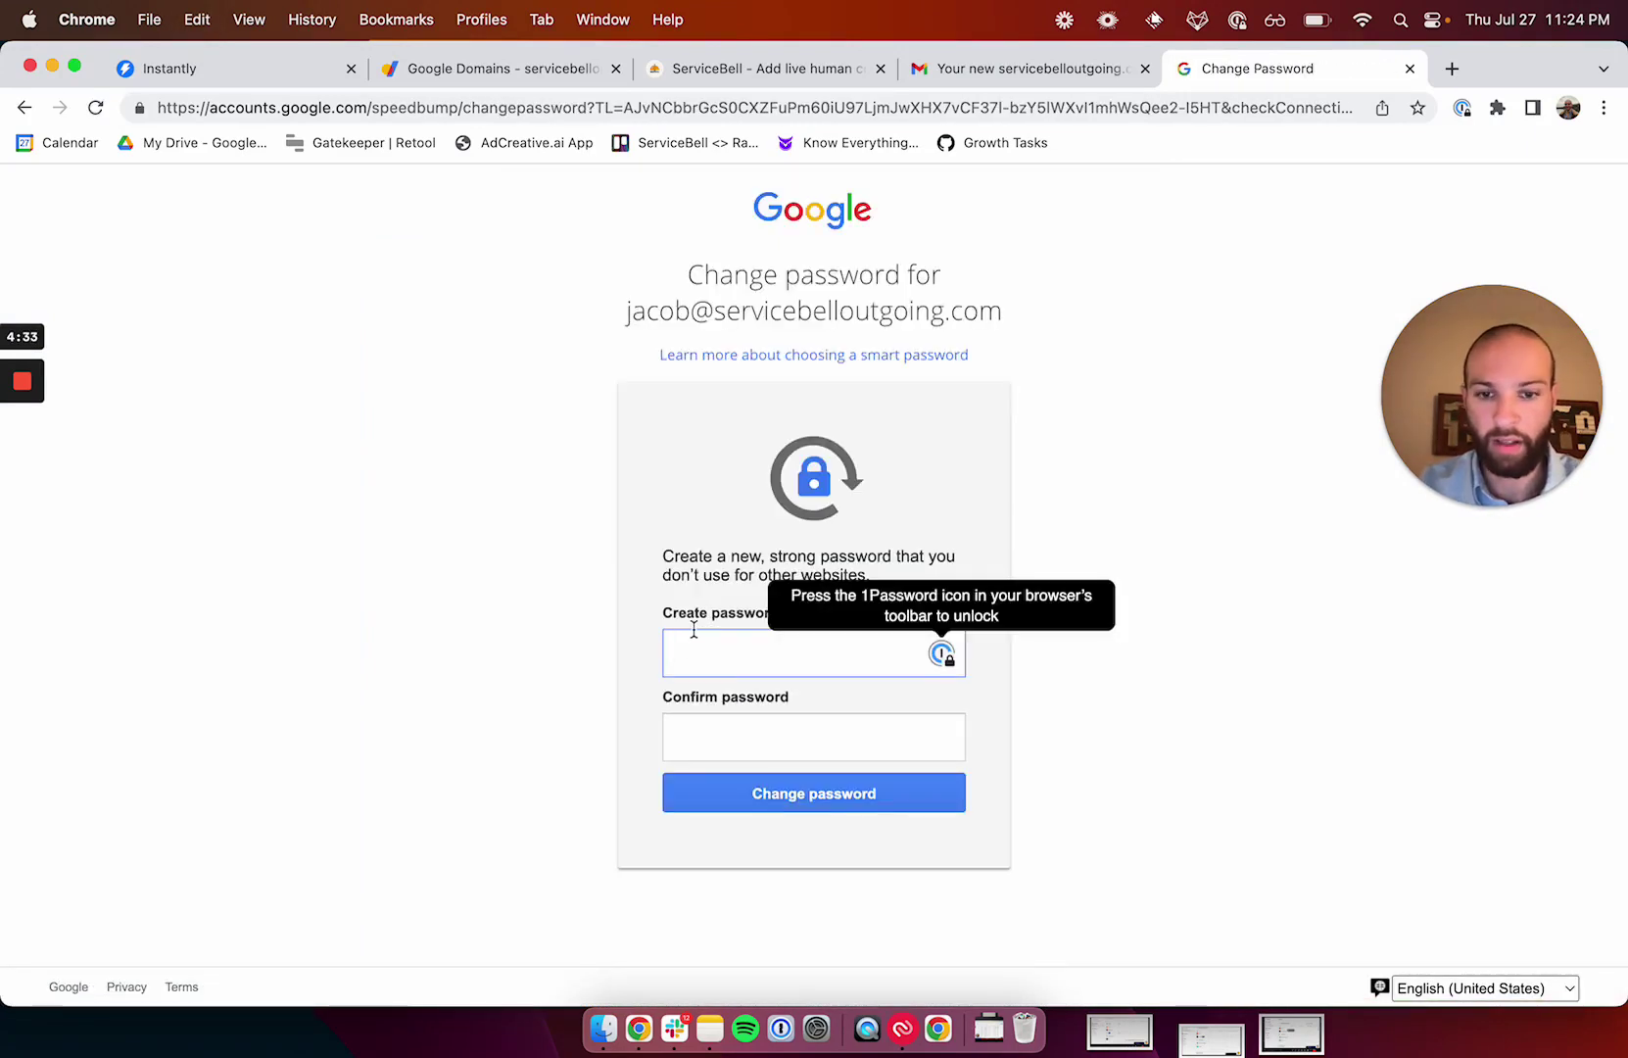
pyautogui.write('****')
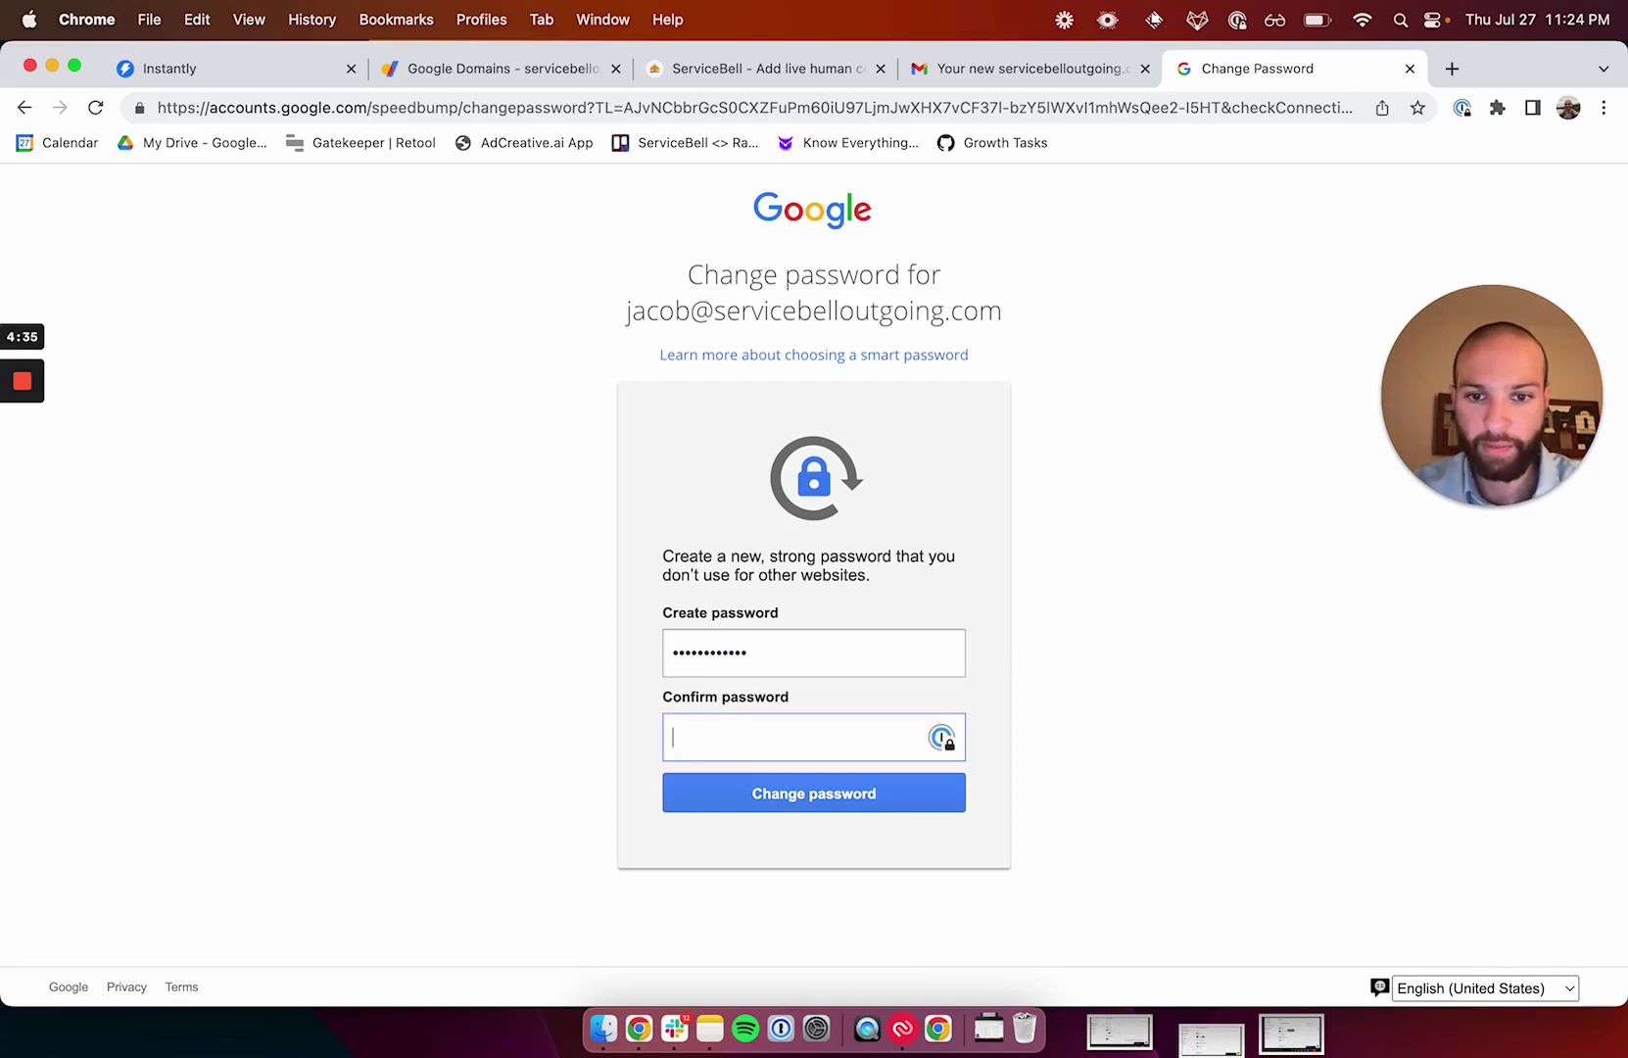
pyautogui.write('***')
pyautogui.press('Return')
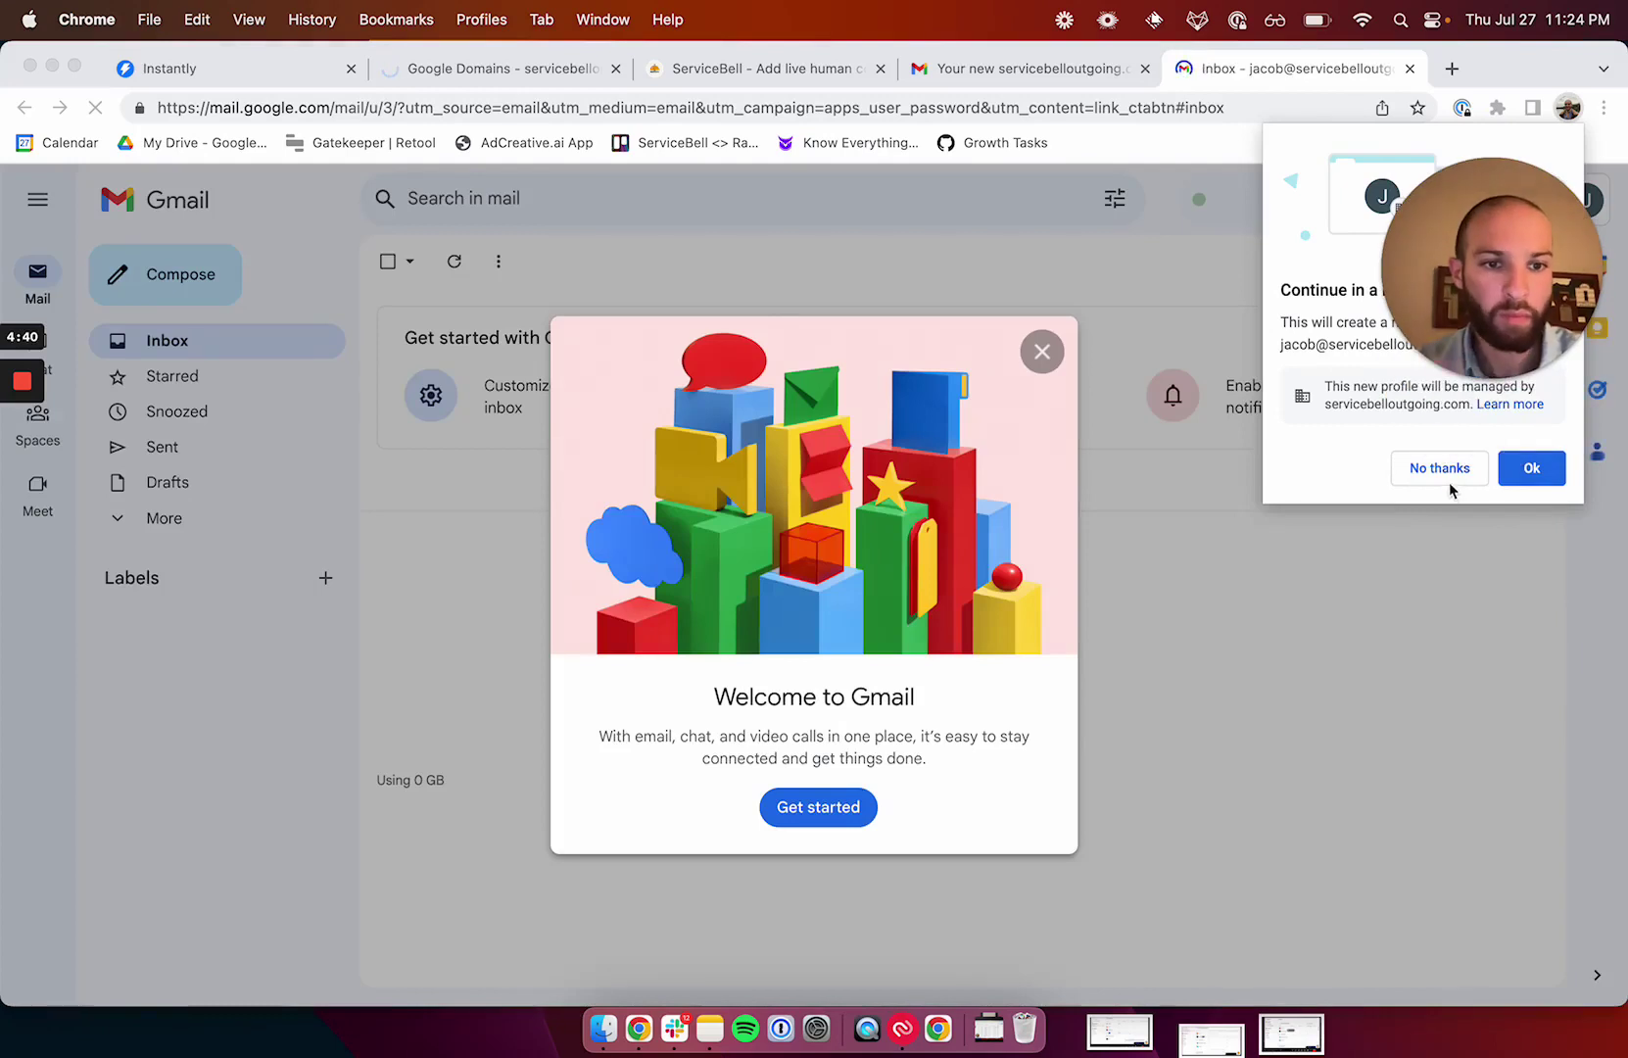
pyautogui.click(1041, 351)
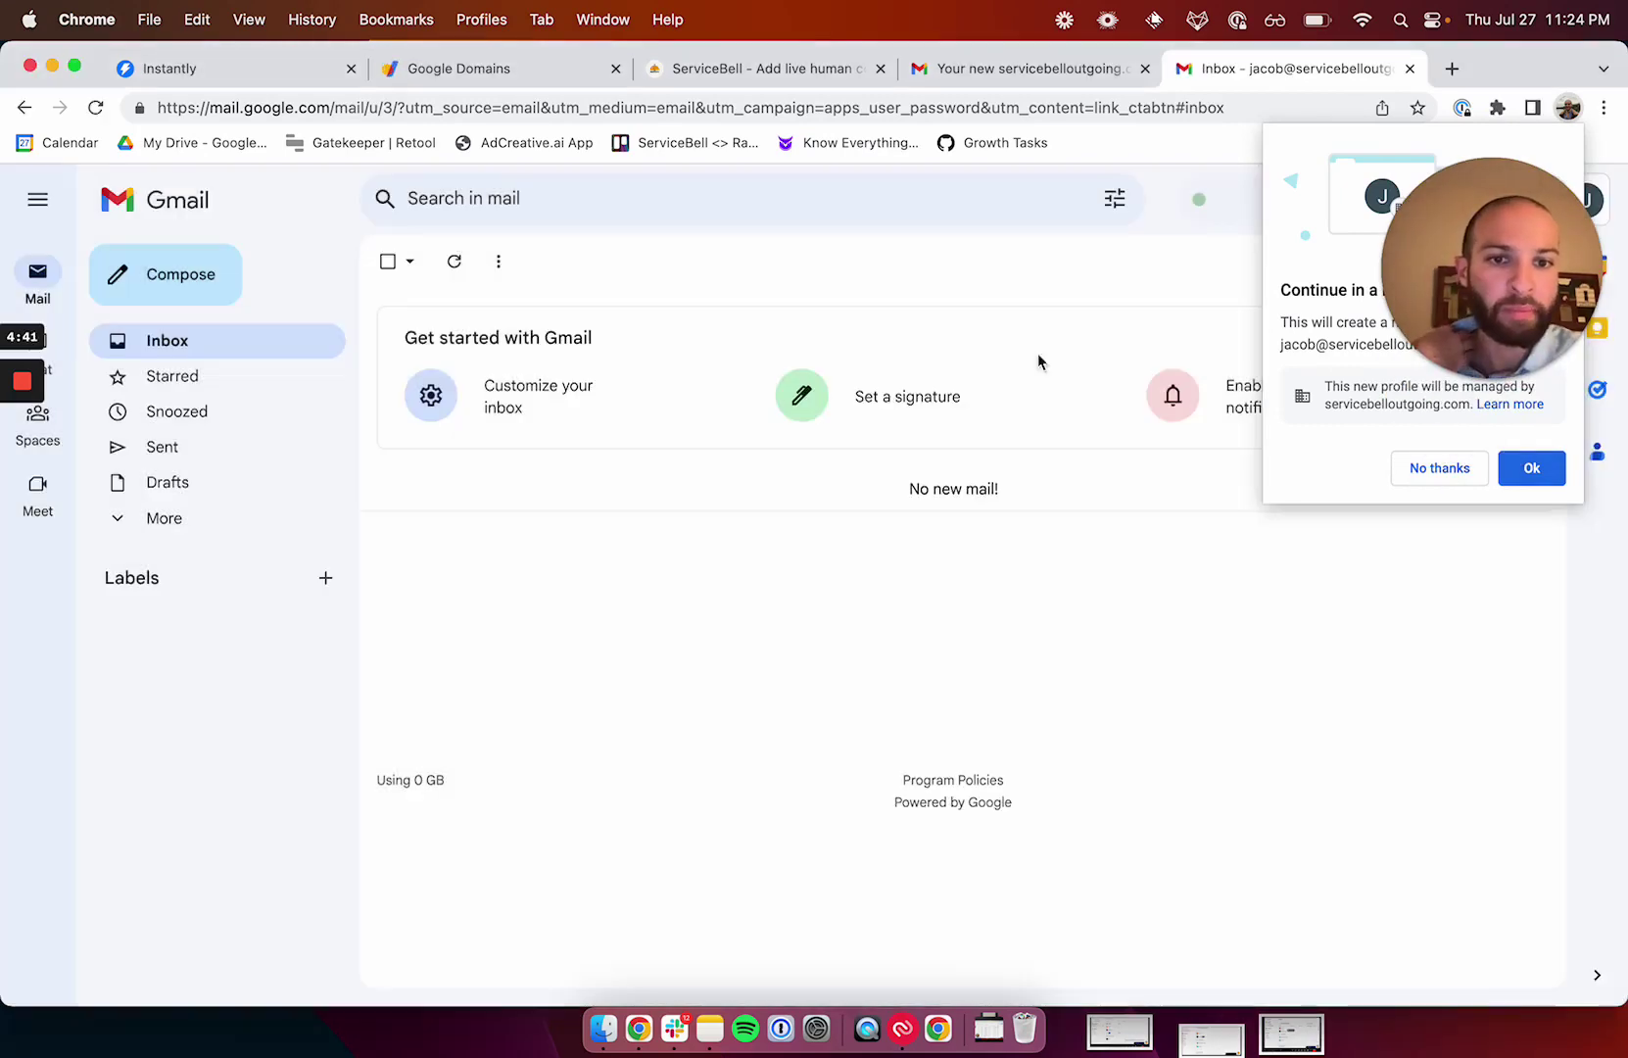
# Decline the Chrome profile offer and check the new account's organization-managed profile picture.
pyautogui.click(1440, 467)
pyautogui.moveTo(1501, 323); pyautogui.dragTo(1387, 537)
pyautogui.click(1586, 200)
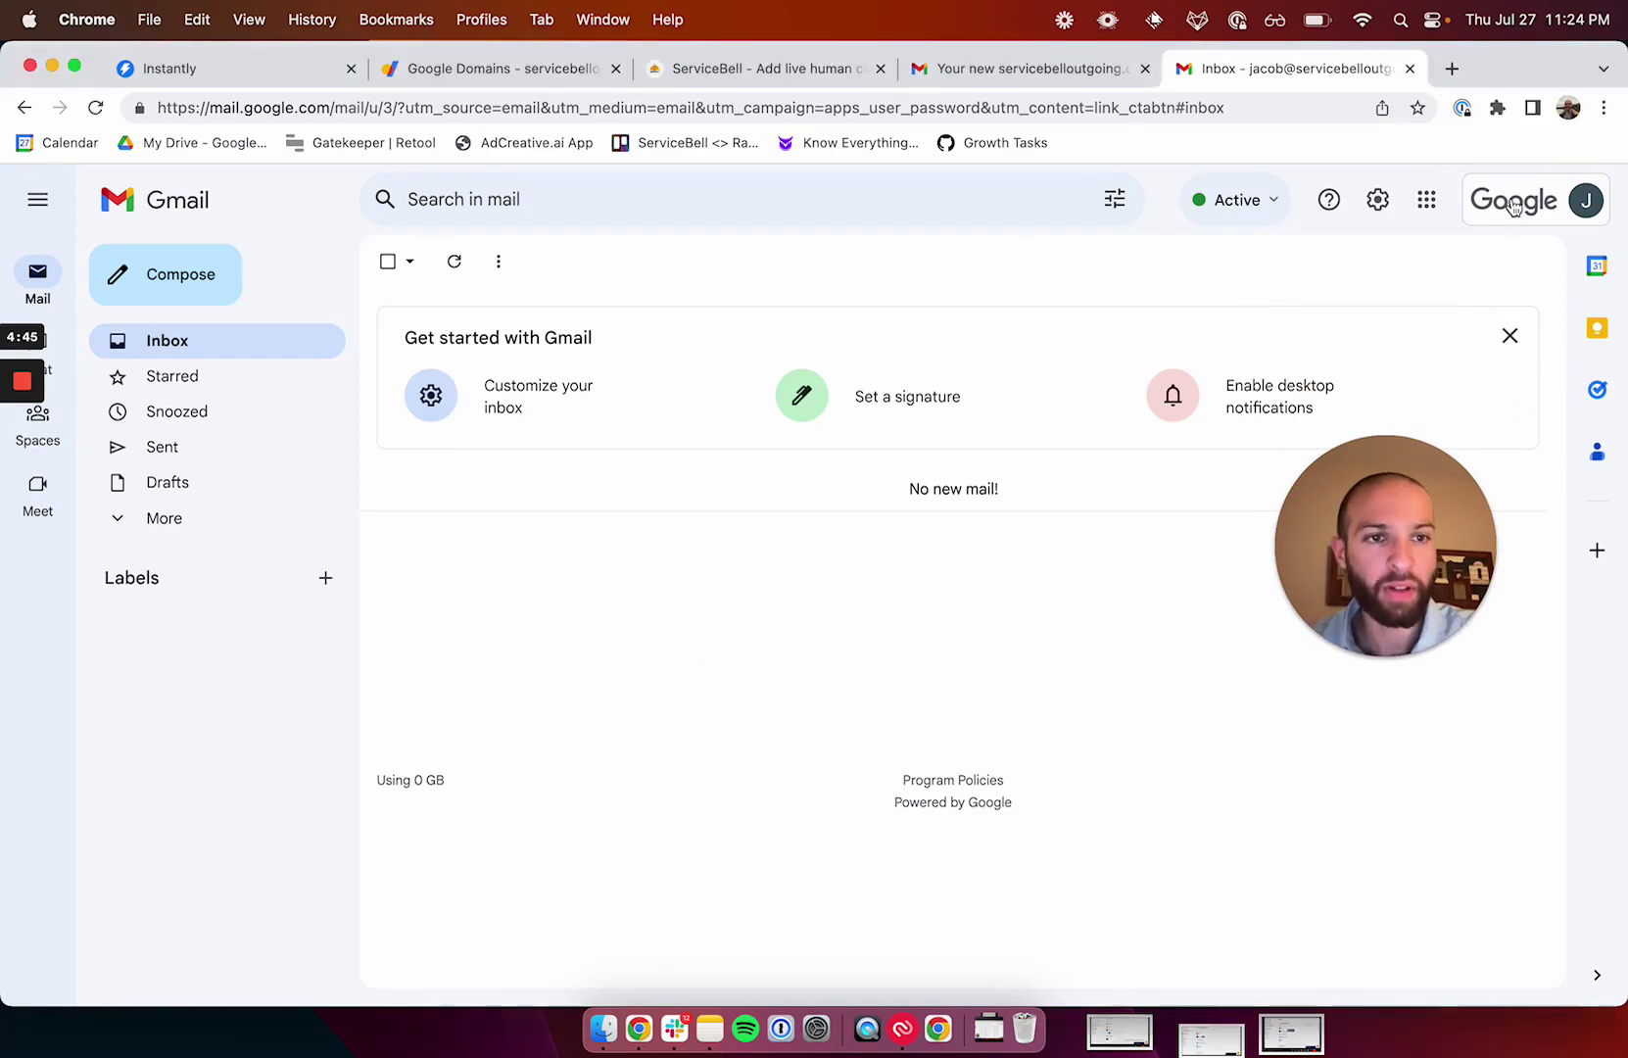
pyautogui.click(1232, 368)
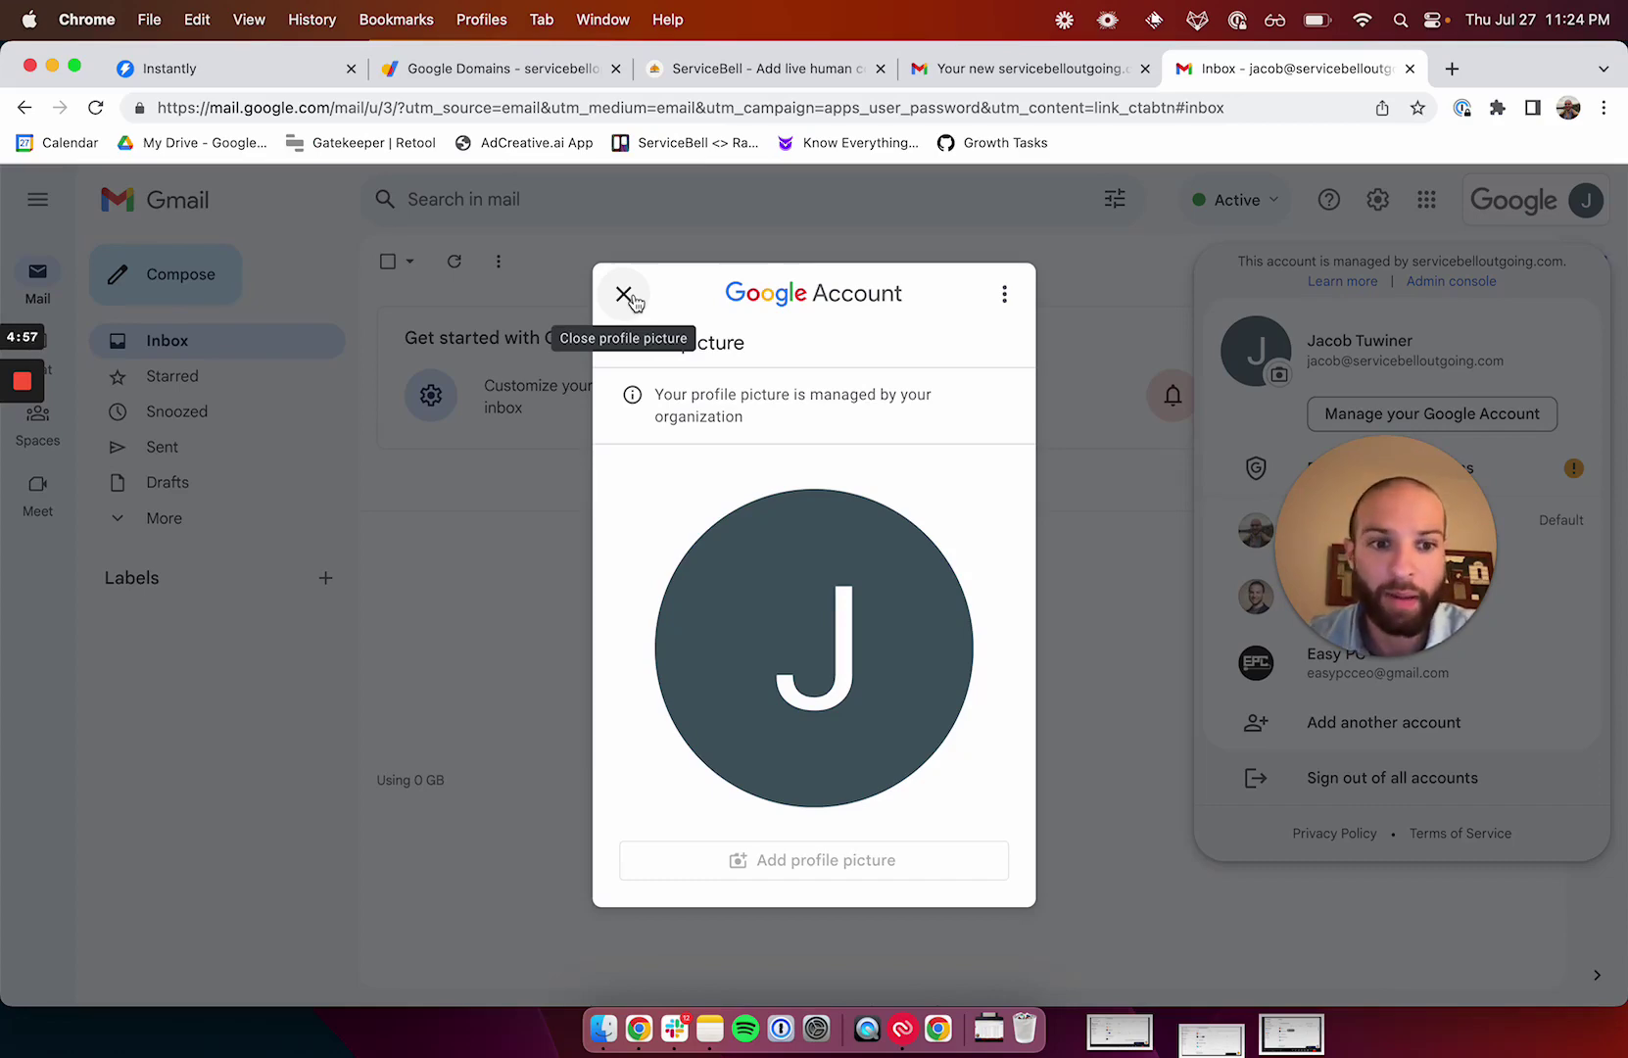
pyautogui.click(625, 295)
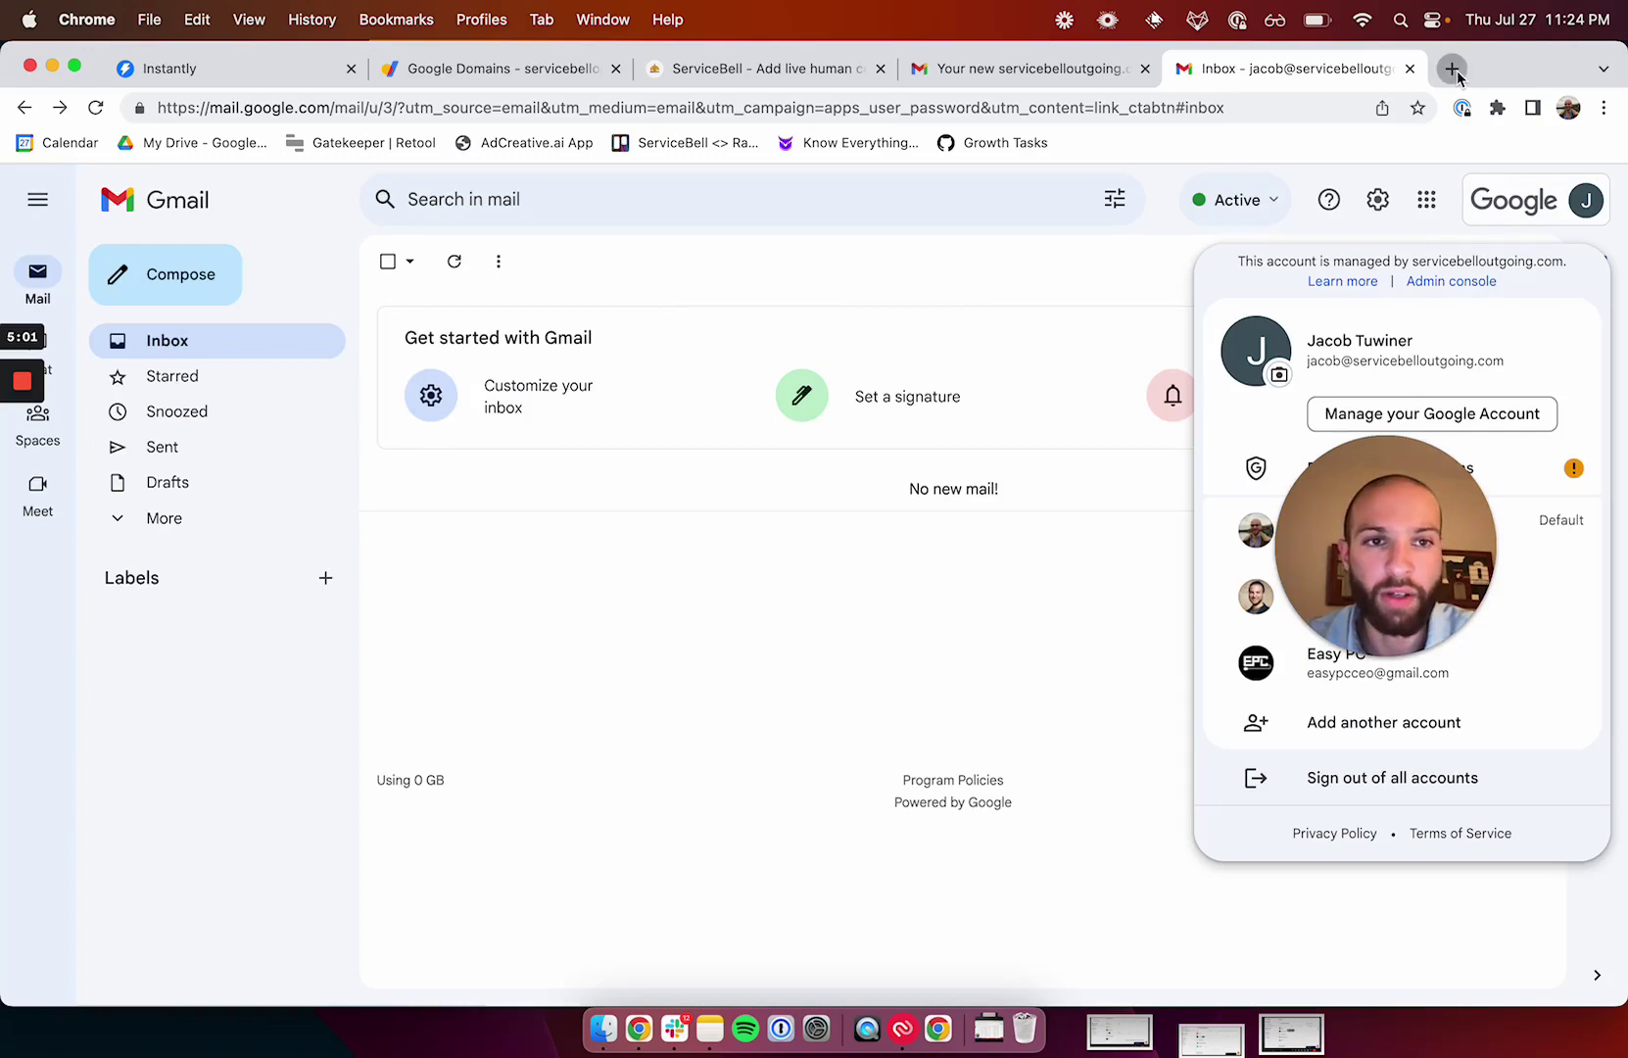
# Go to admin.google.com in a new tab and sign in as the servicebelloutgoing.com admin.
pyautogui.click(1452, 68)
pyautogui.write('google dom')
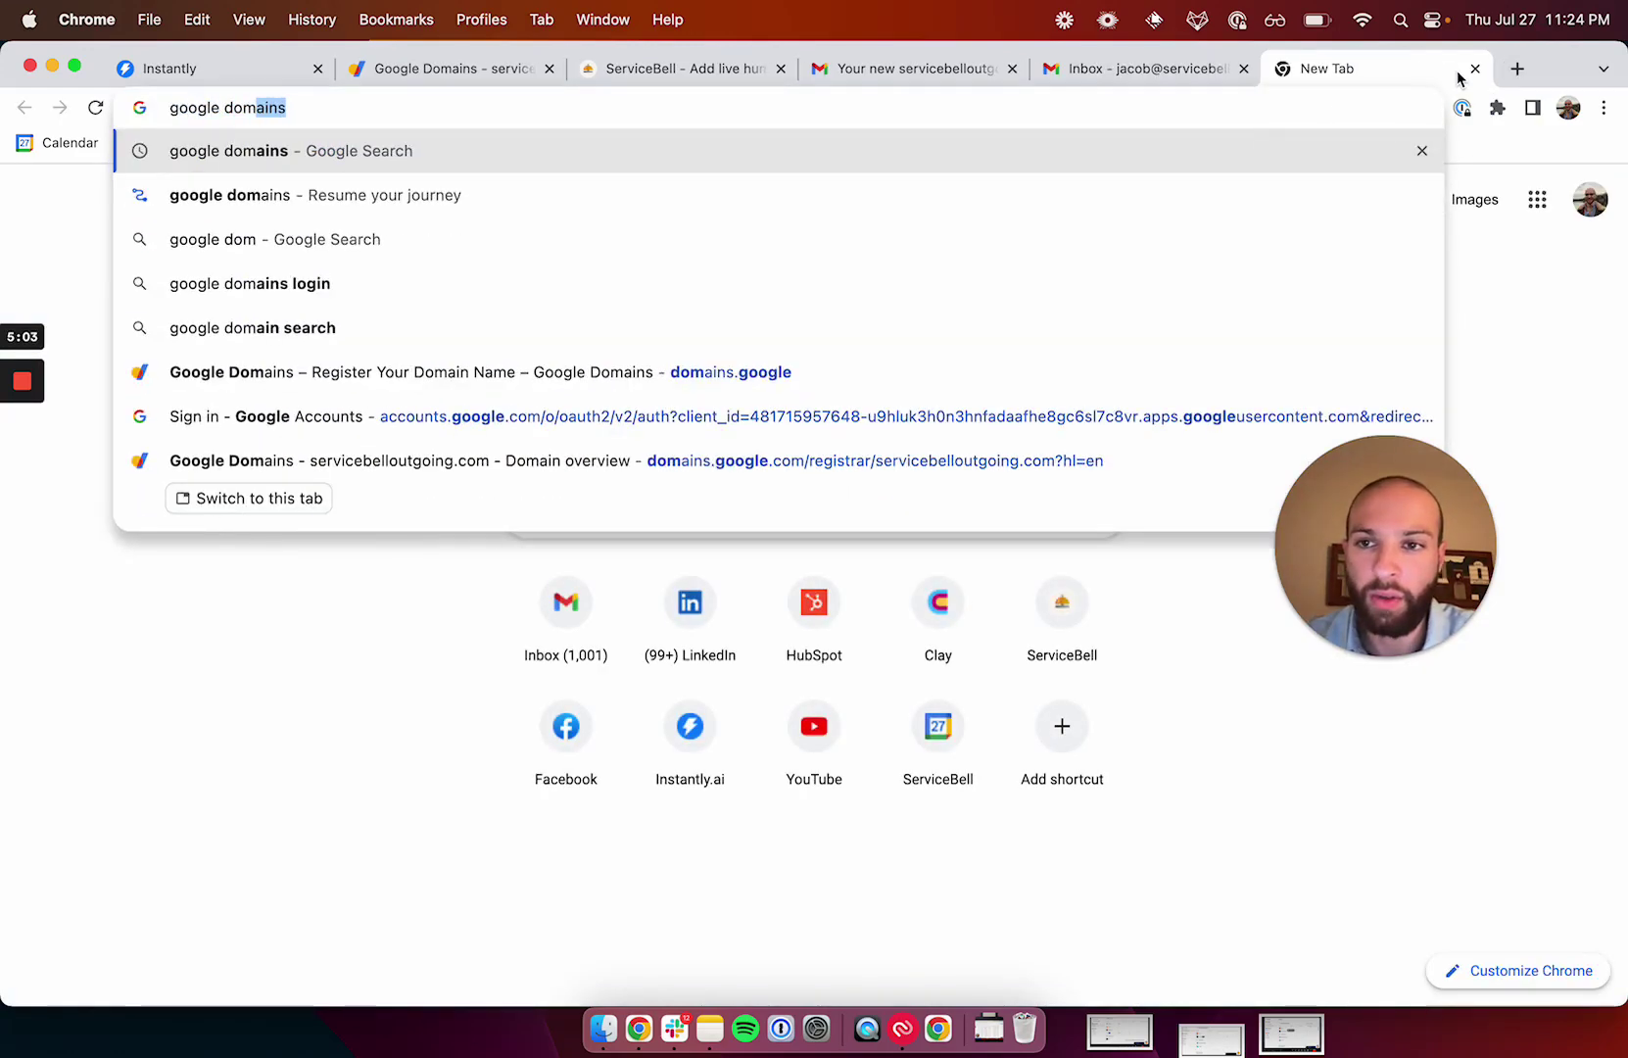
pyautogui.press('super+a')
pyautogui.write('adin')
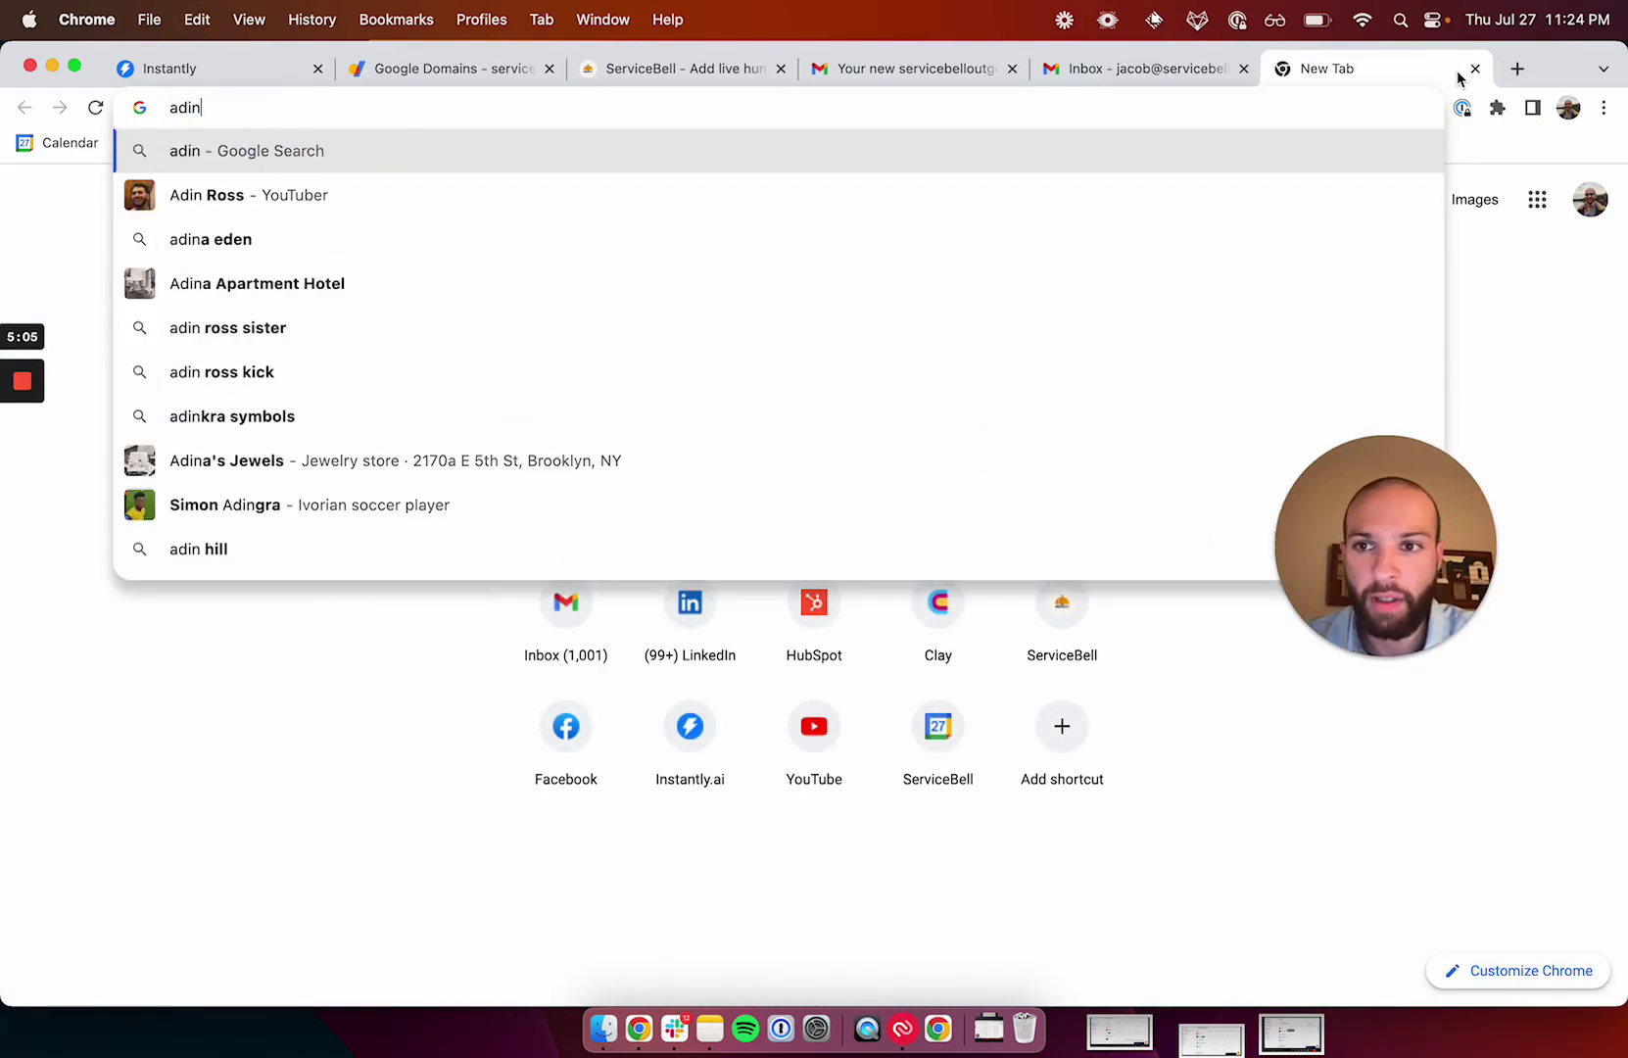
pyautogui.press('BackSpace')
pyautogui.press('BackSpace')
pyautogui.write('min.goo')
pyautogui.press('Return')
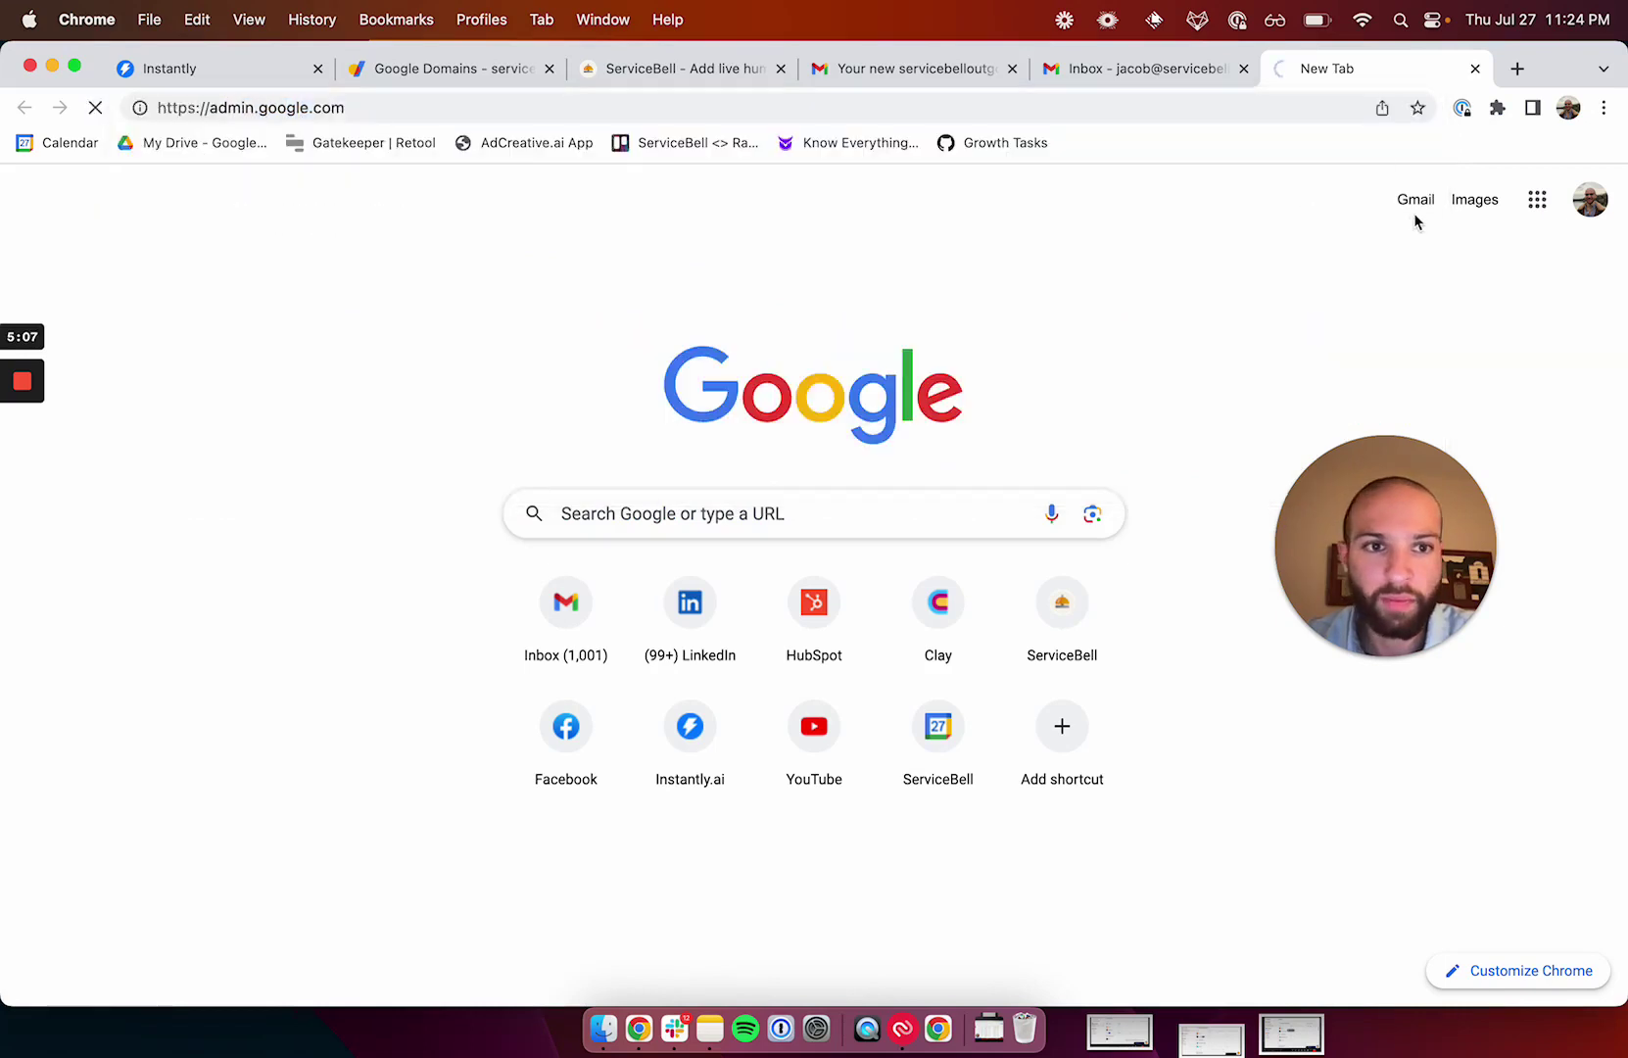
pyautogui.click(761, 663)
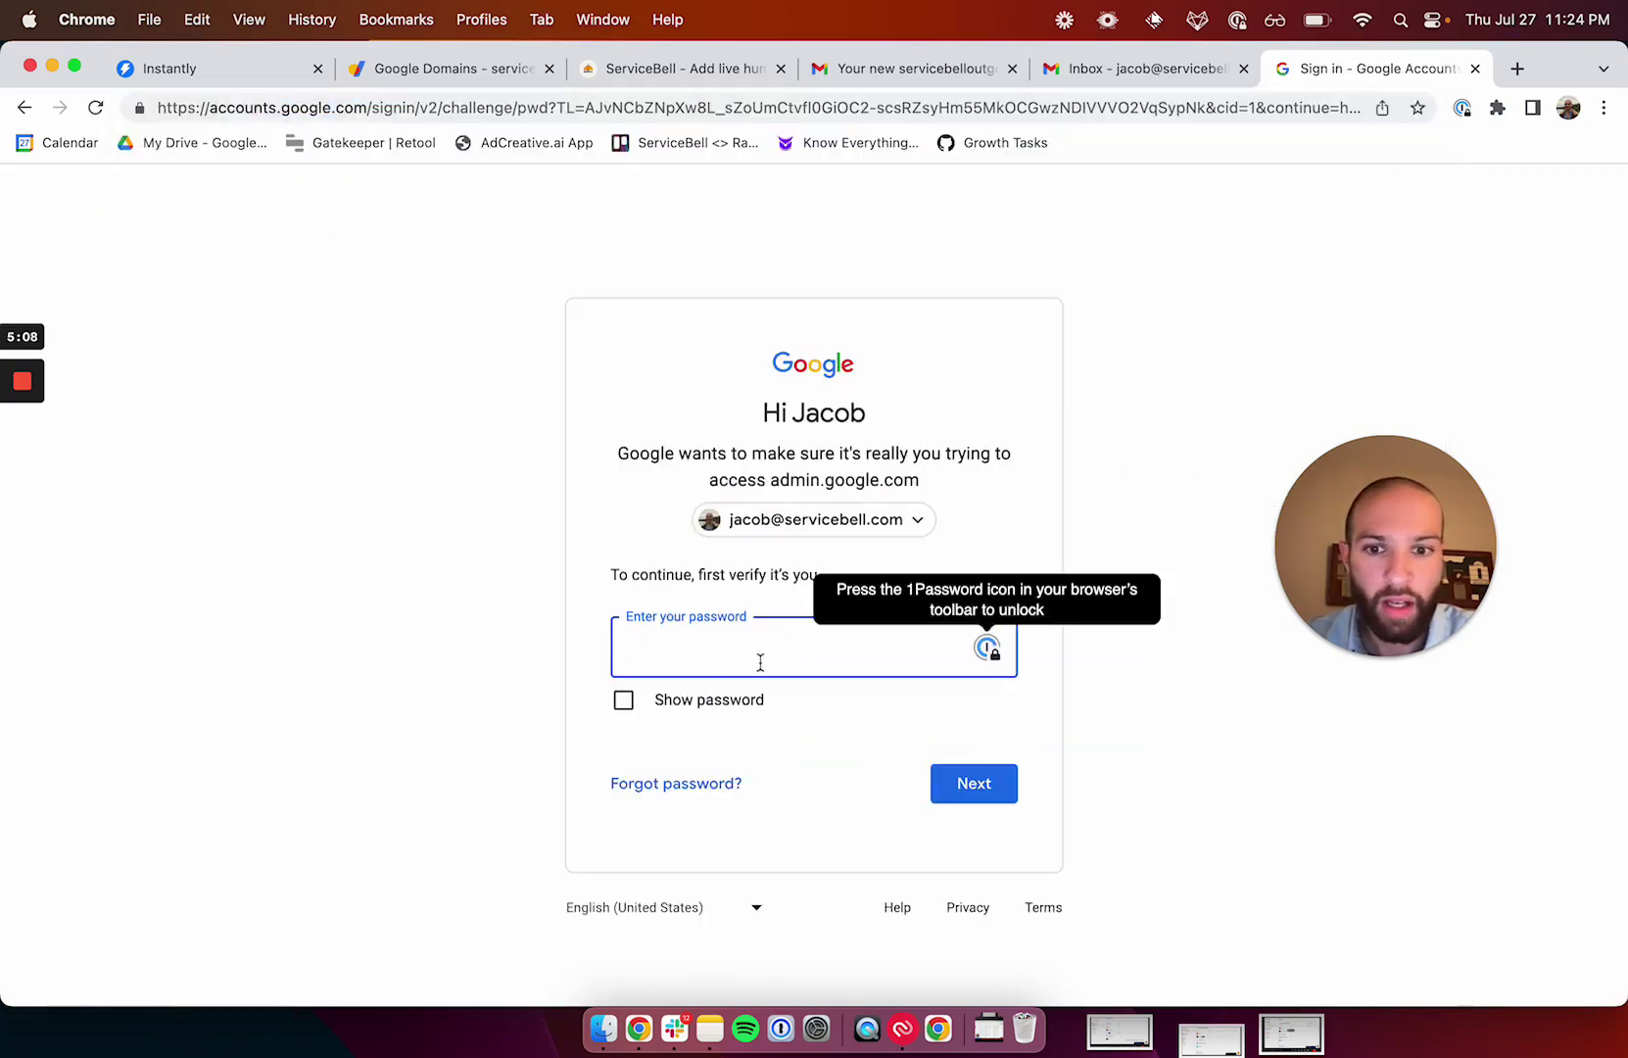
pyautogui.click(828, 511)
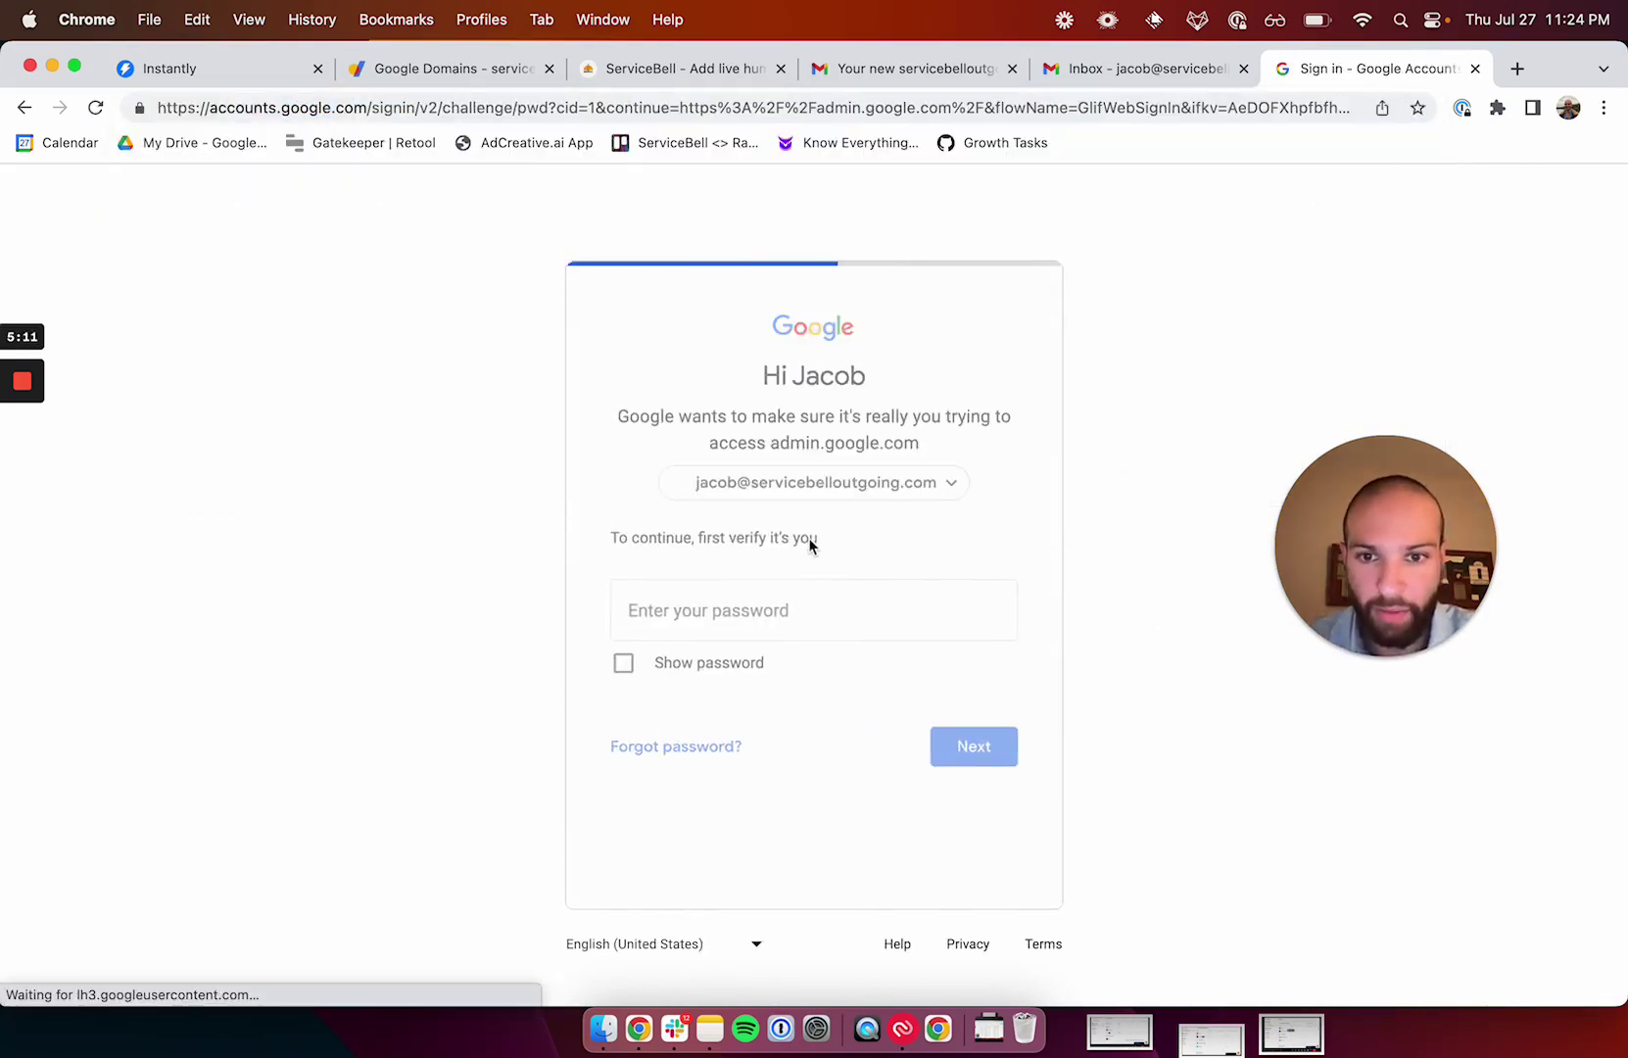
pyautogui.write('••••••••••••')
pyautogui.press('Return')
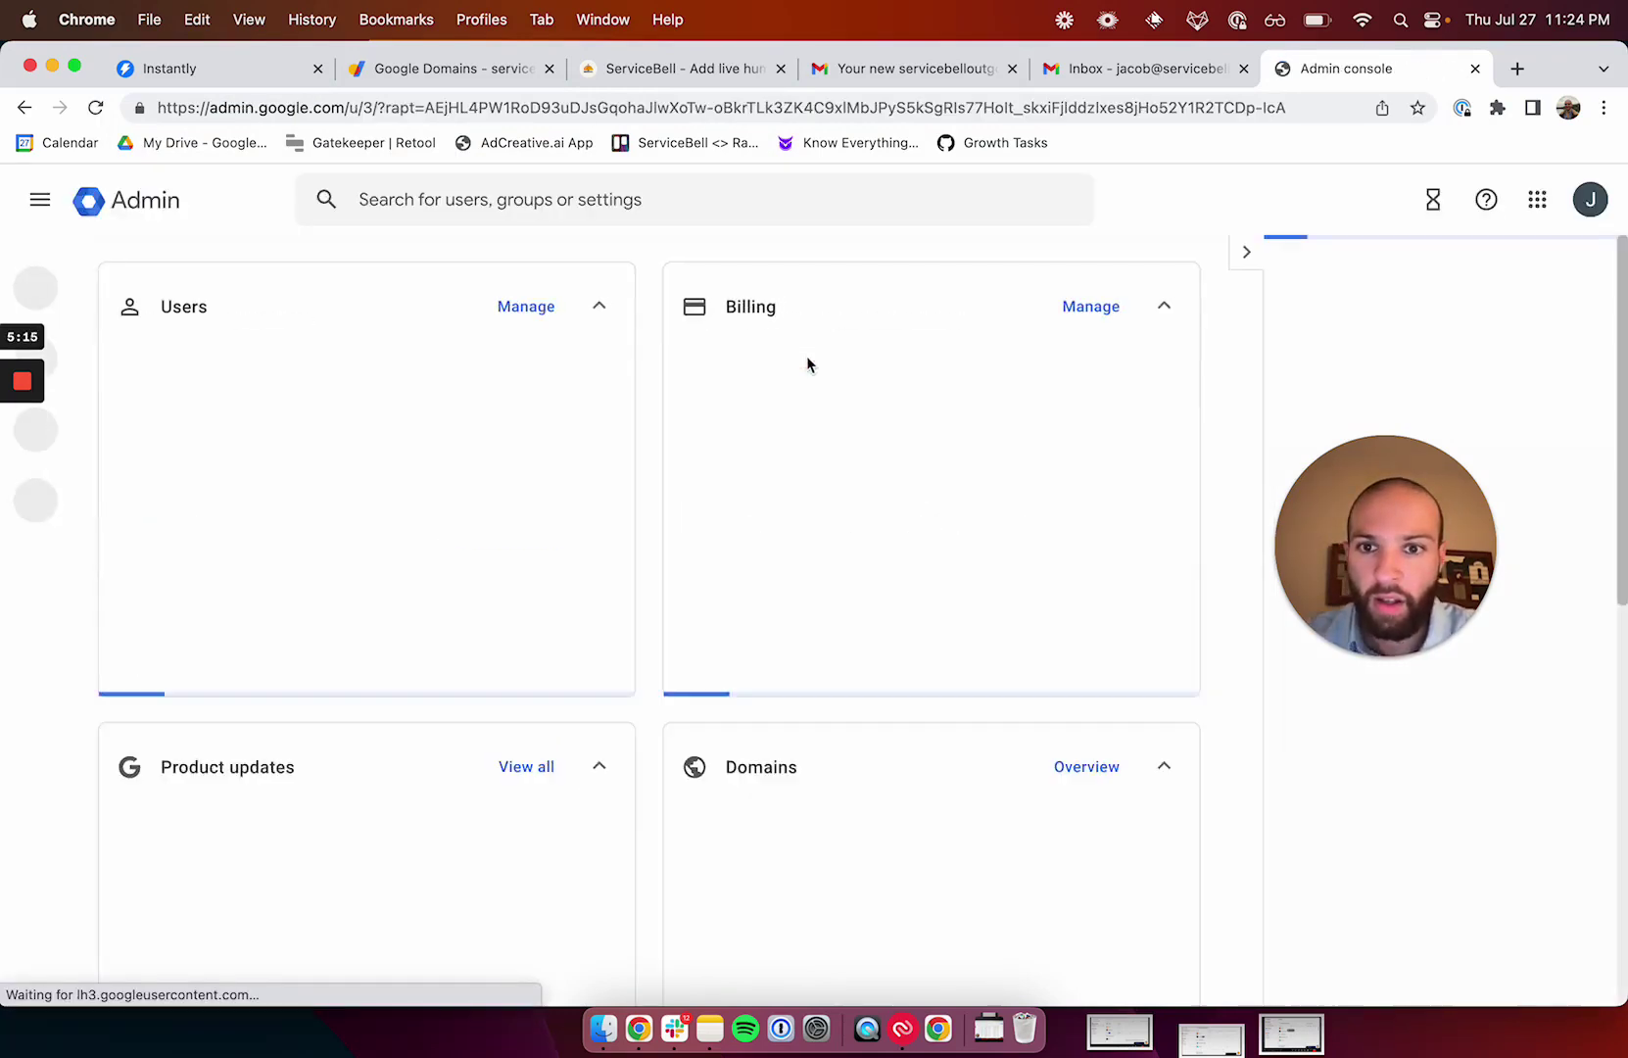
# In Directory settings > Profile editing, allow users to change their profile picture and save.
pyautogui.click(603, 201)
pyautogui.write('directory')
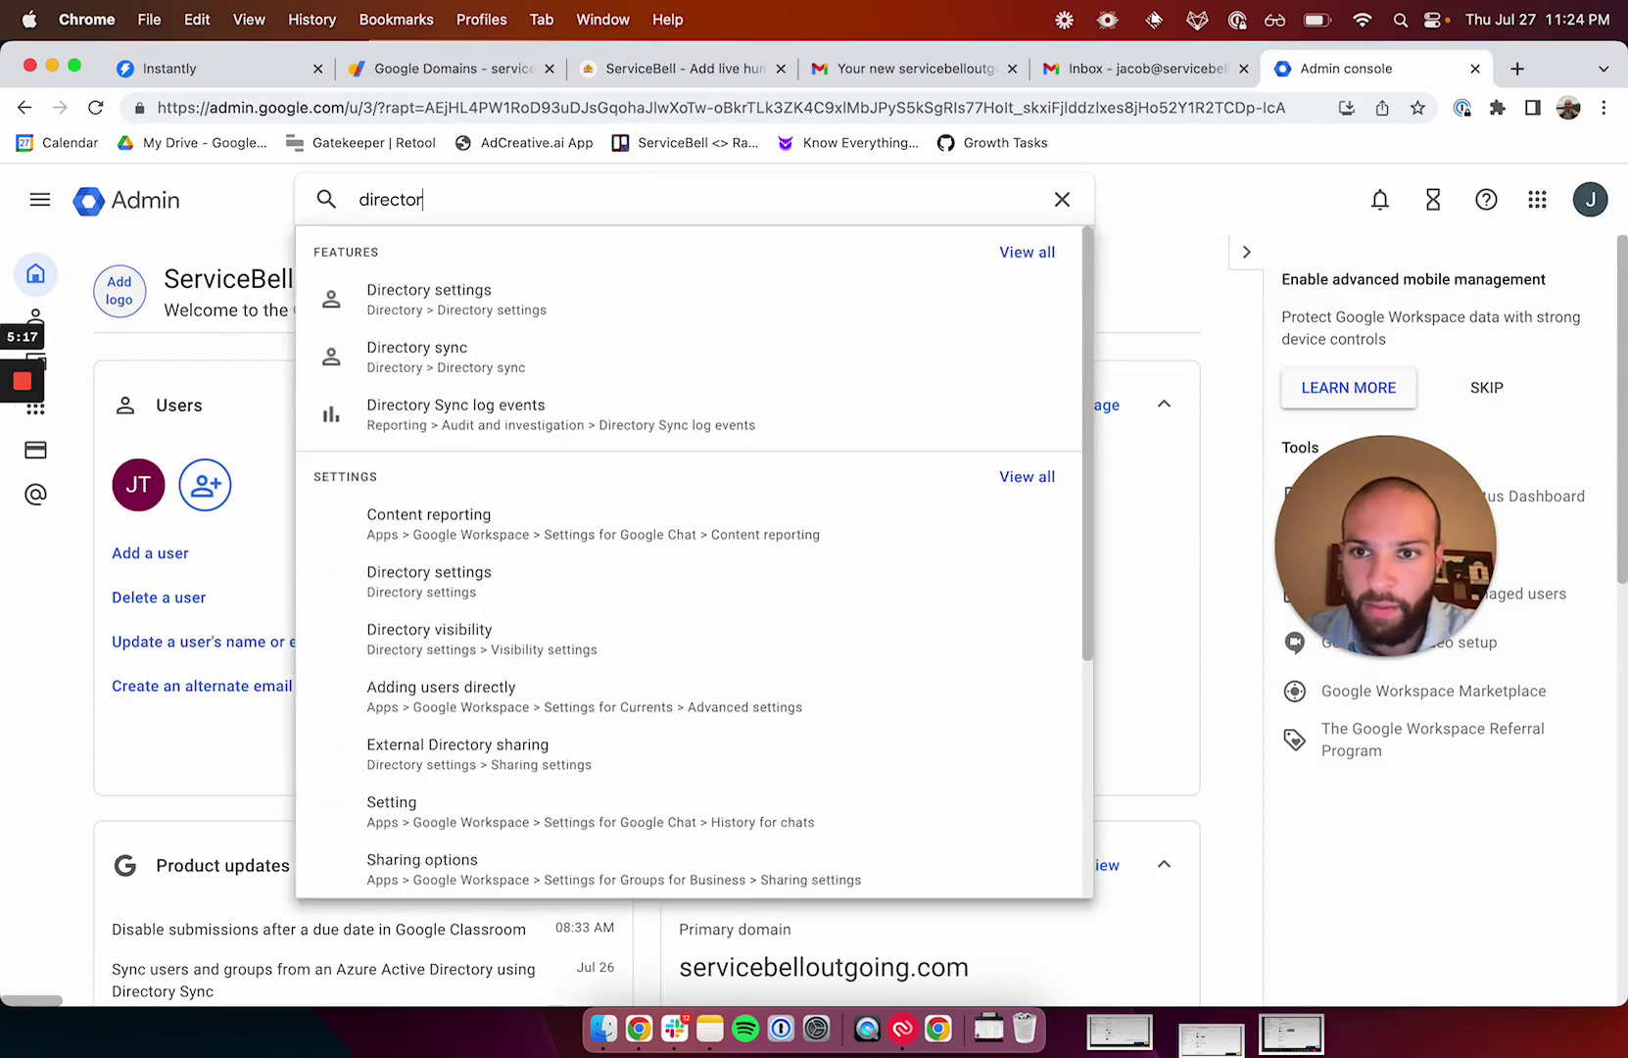
pyautogui.click(555, 296)
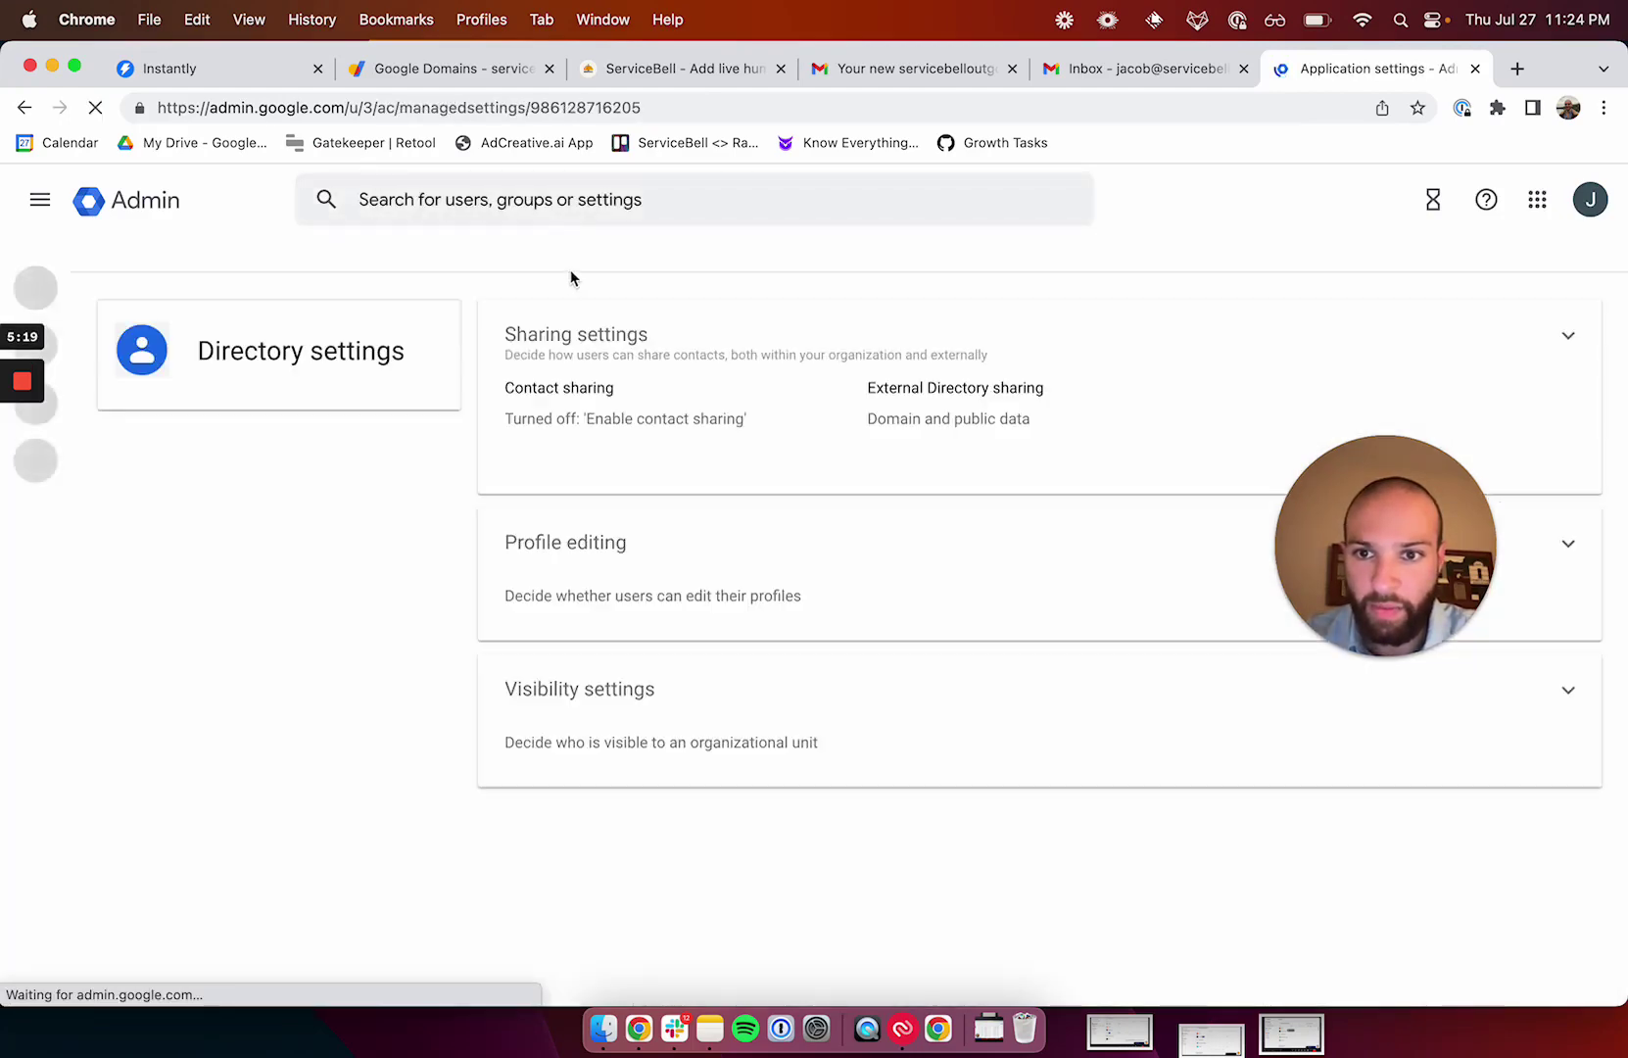
pyautogui.click(547, 517)
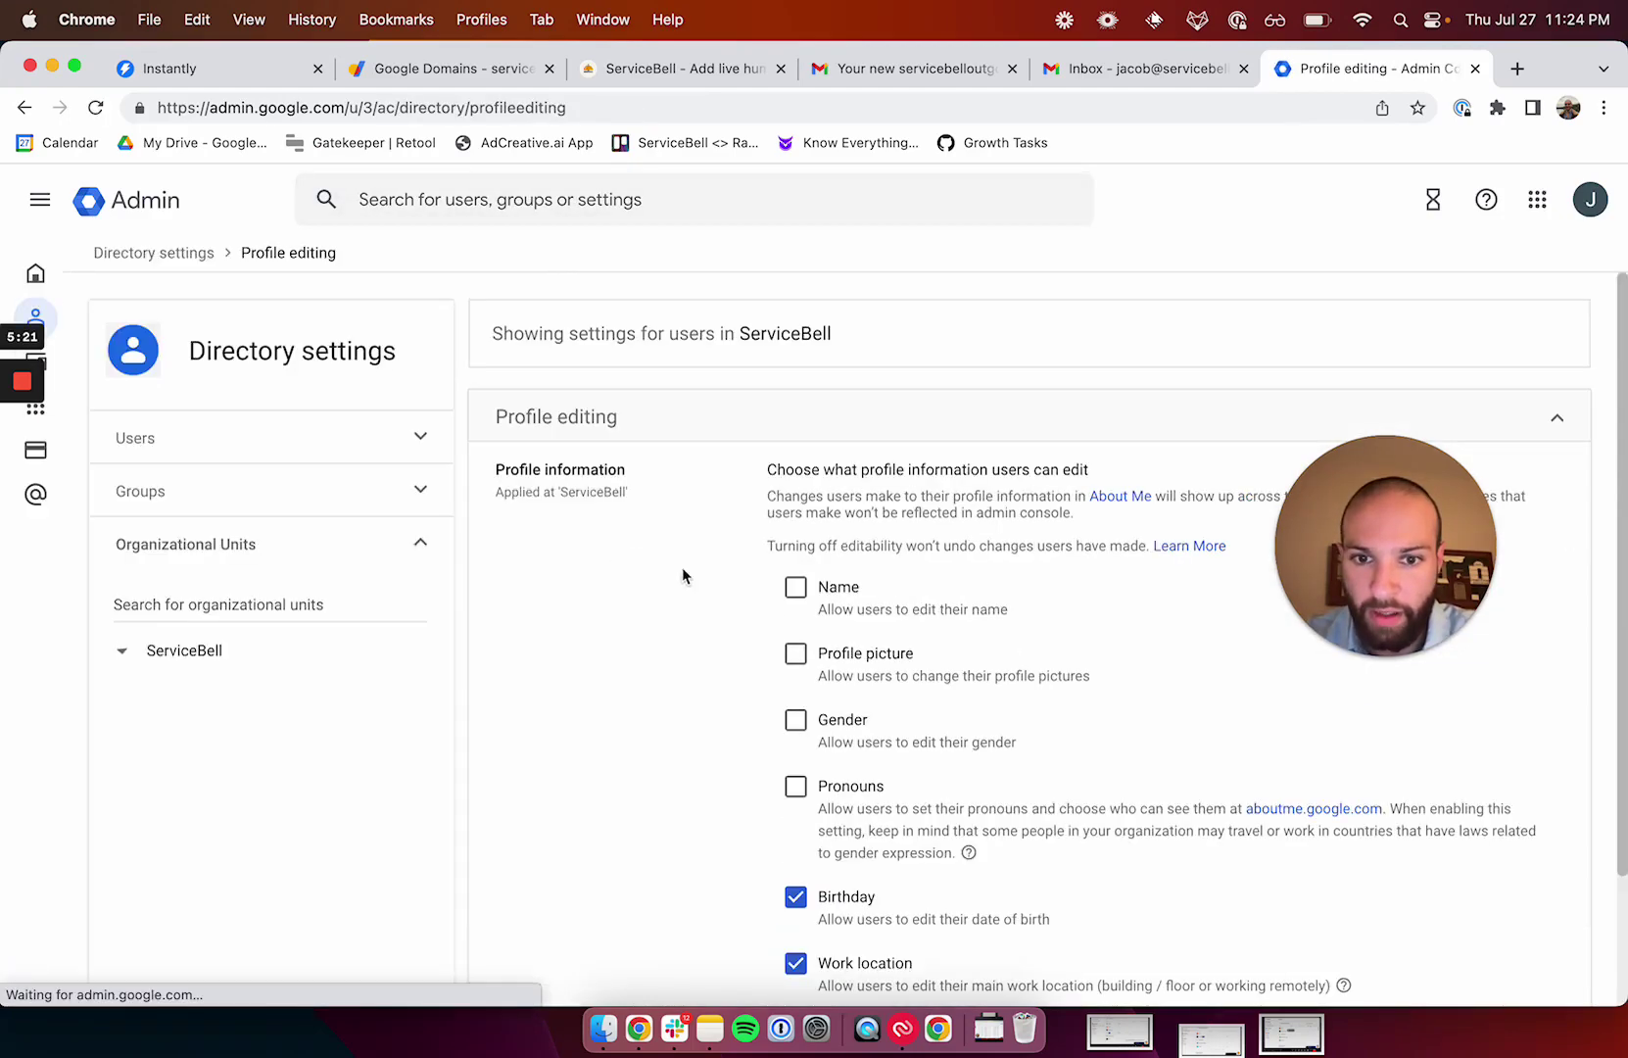
pyautogui.click(795, 654)
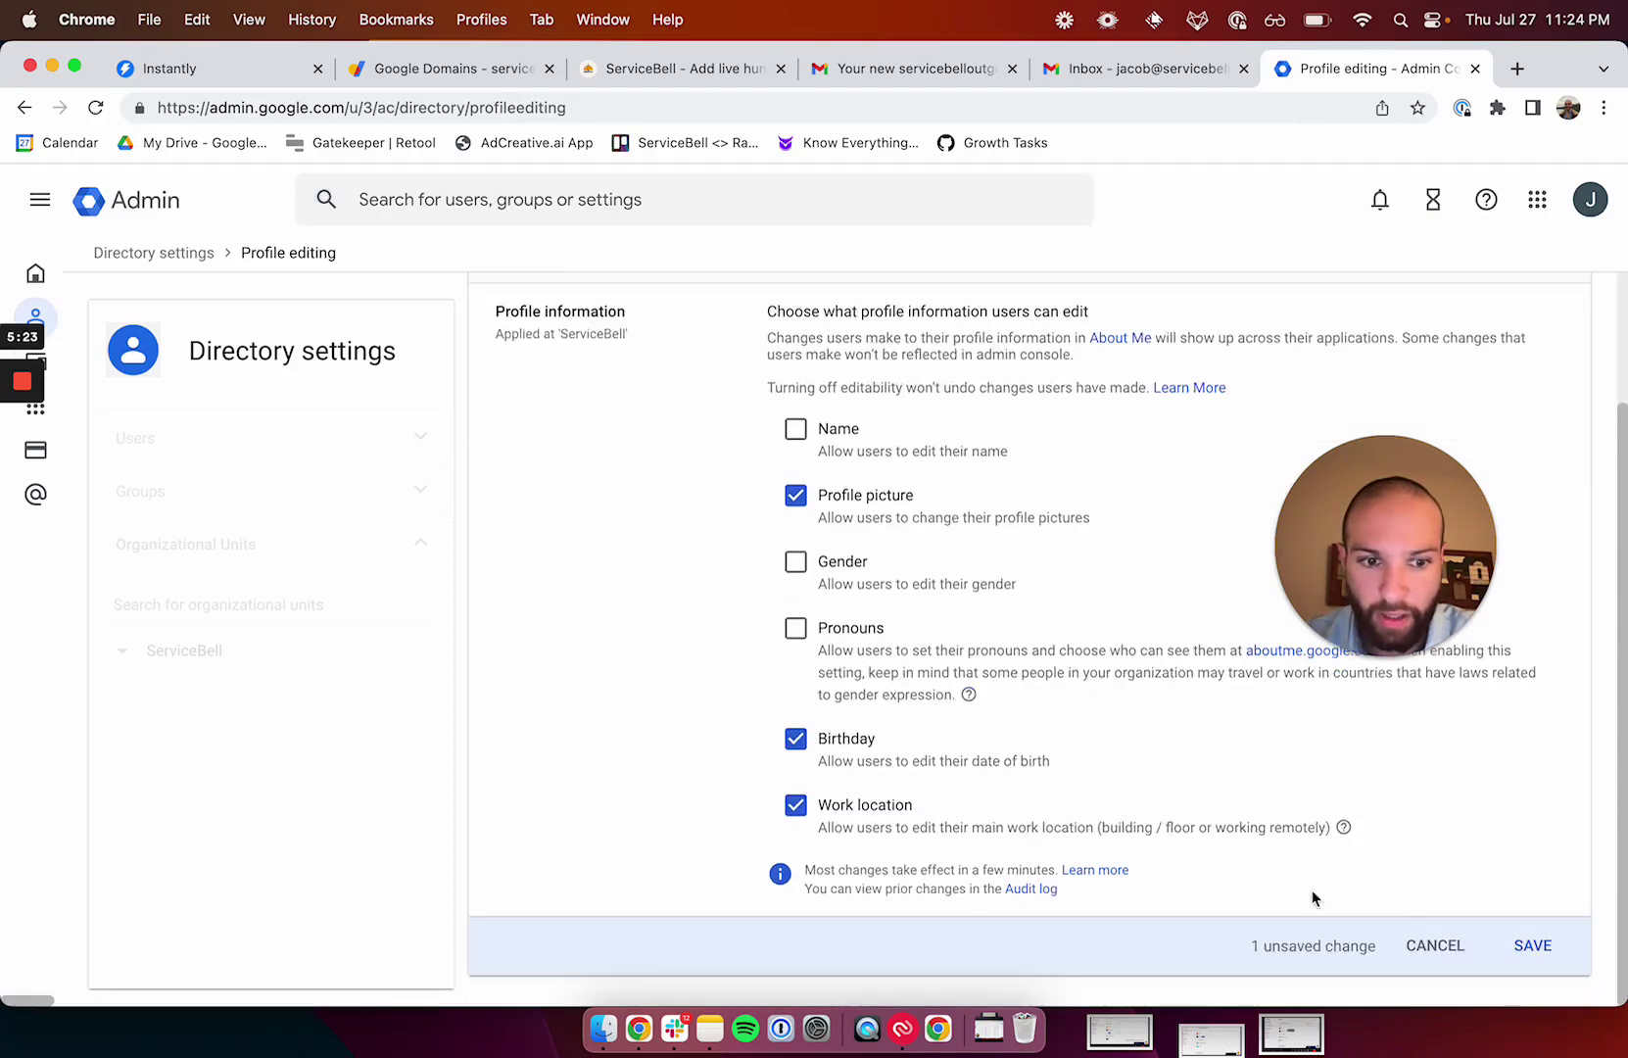
pyautogui.click(1531, 946)
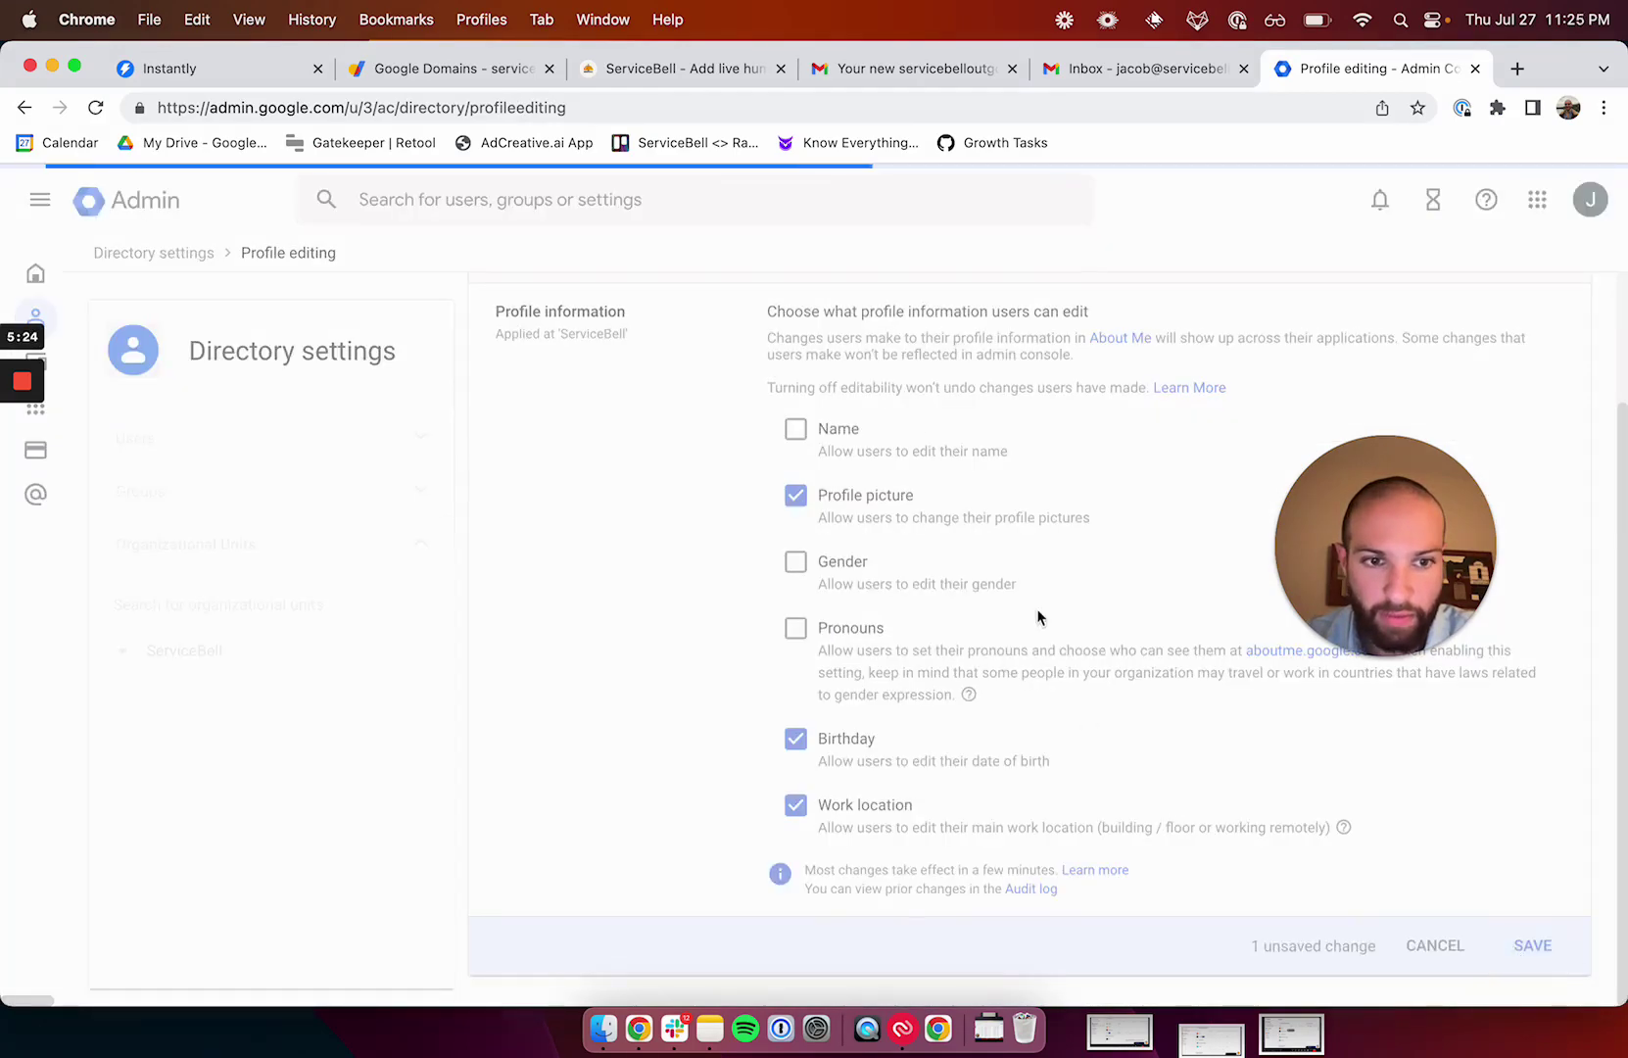
# Back in the new account's Gmail, dismiss the notifications prompt and open profile picture settings.
pyautogui.click(1115, 76)
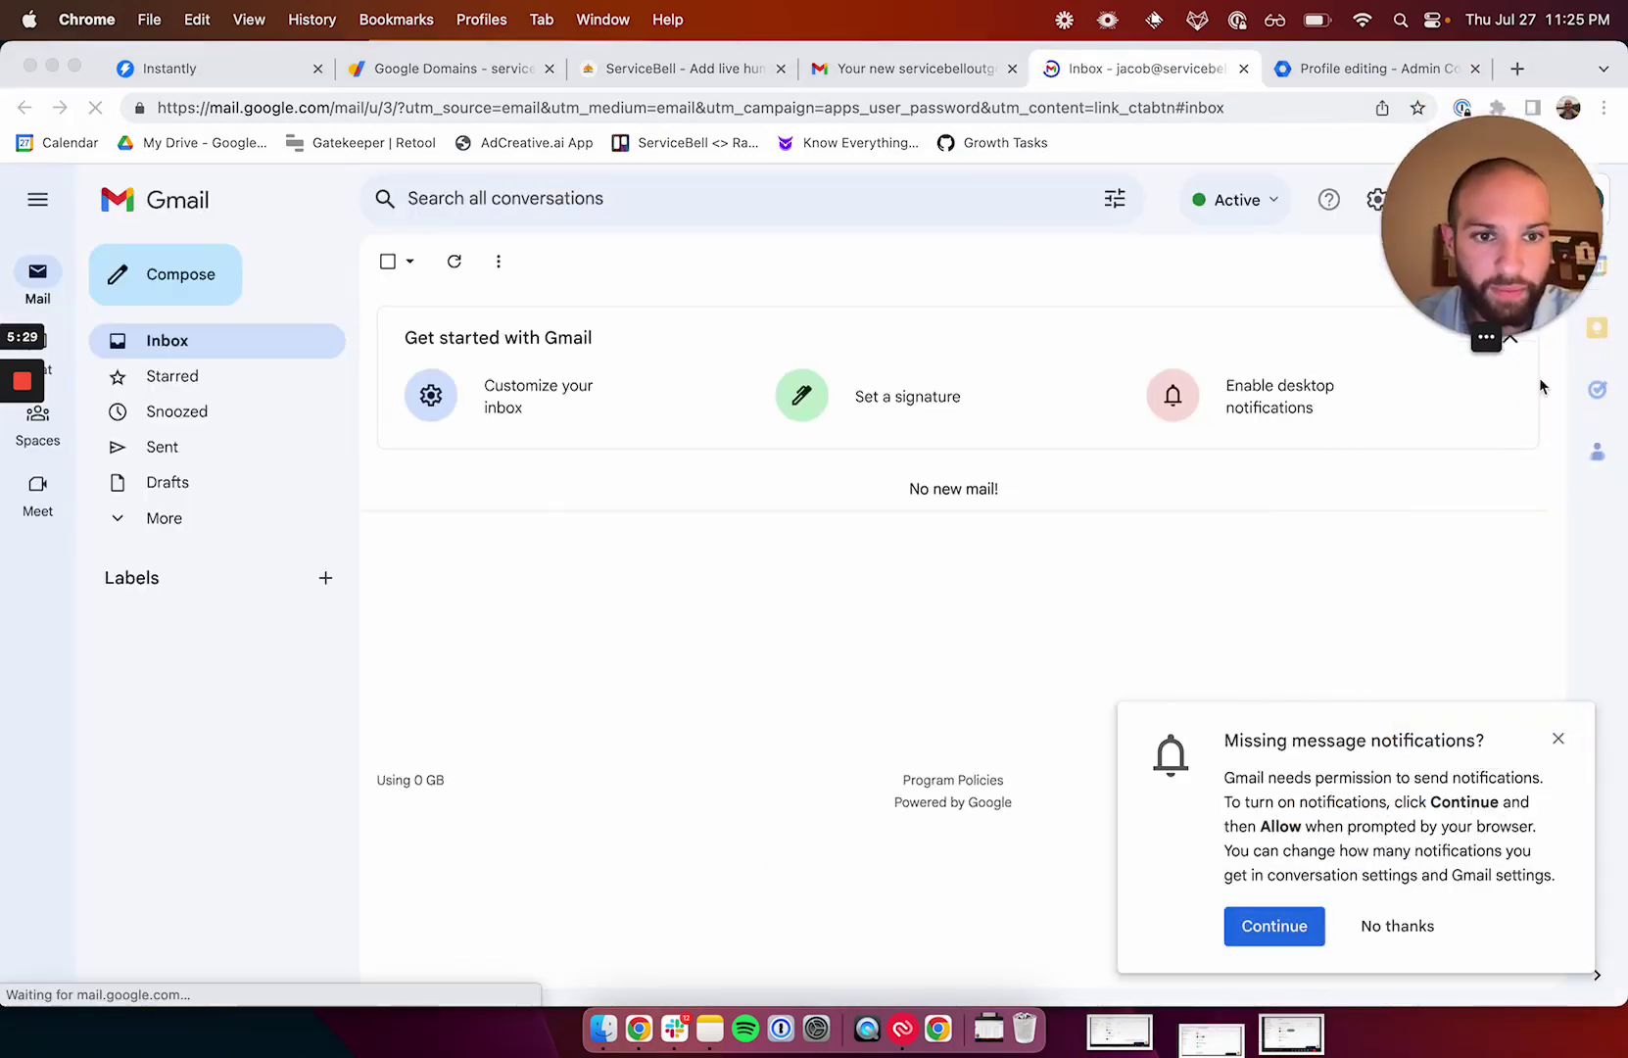
pyautogui.click(1560, 743)
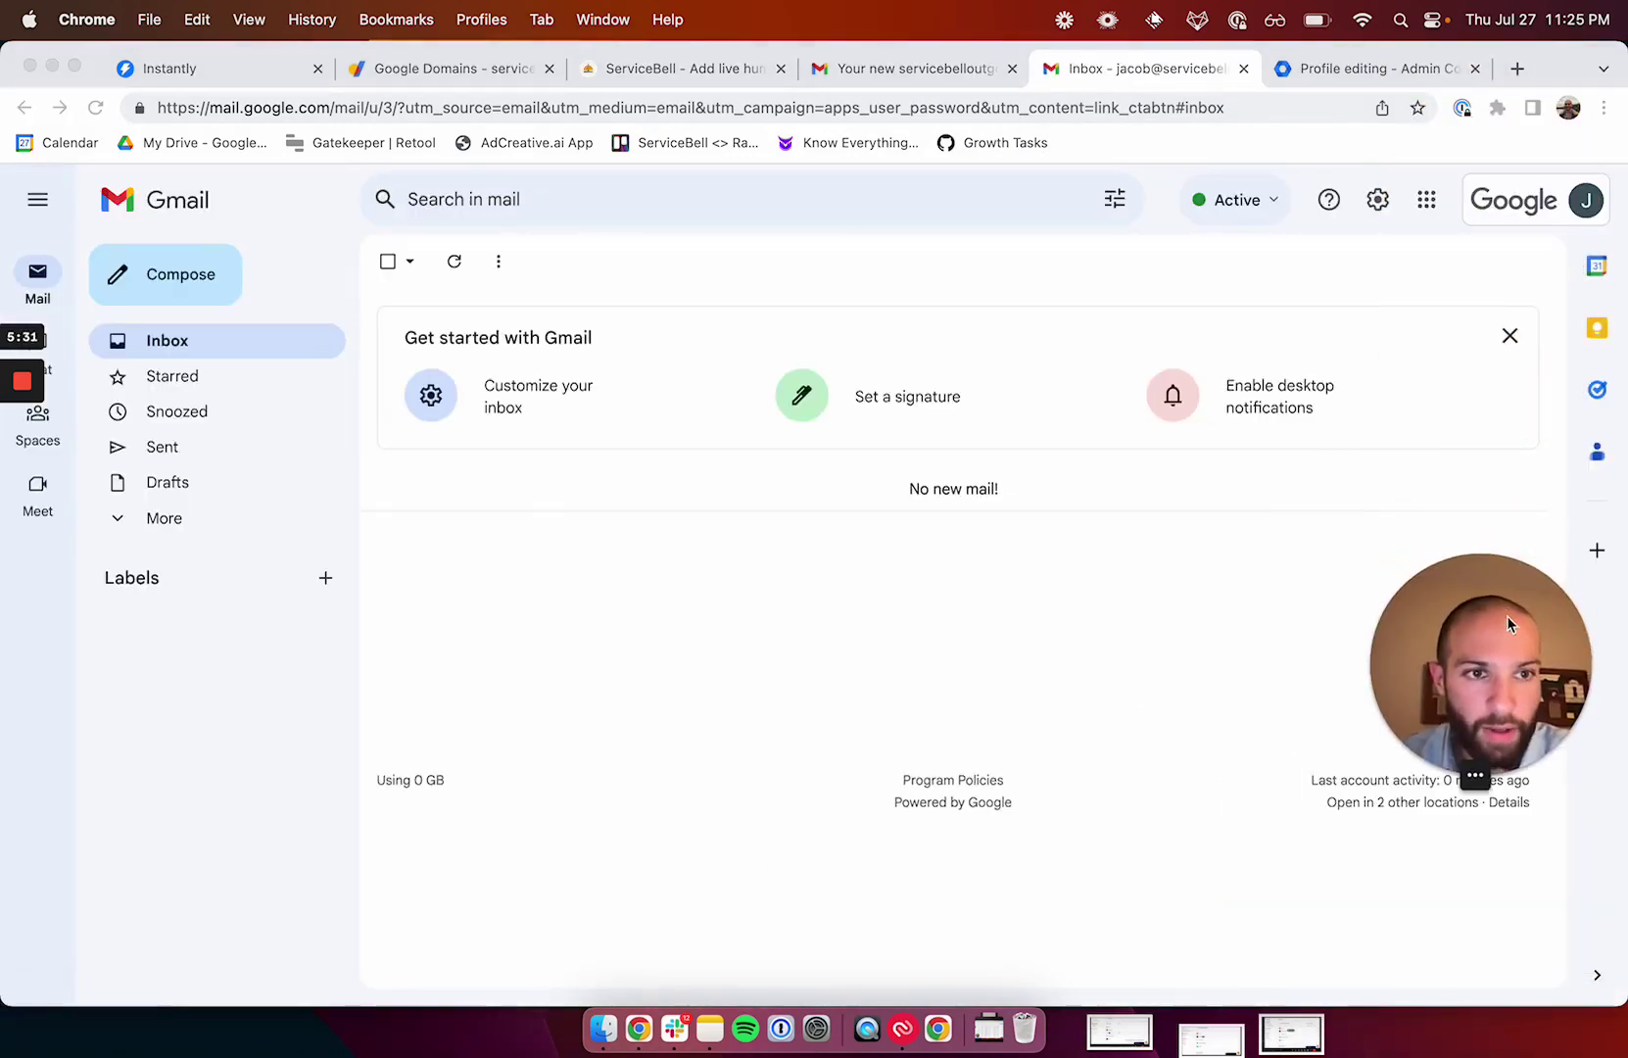
pyautogui.click(1586, 200)
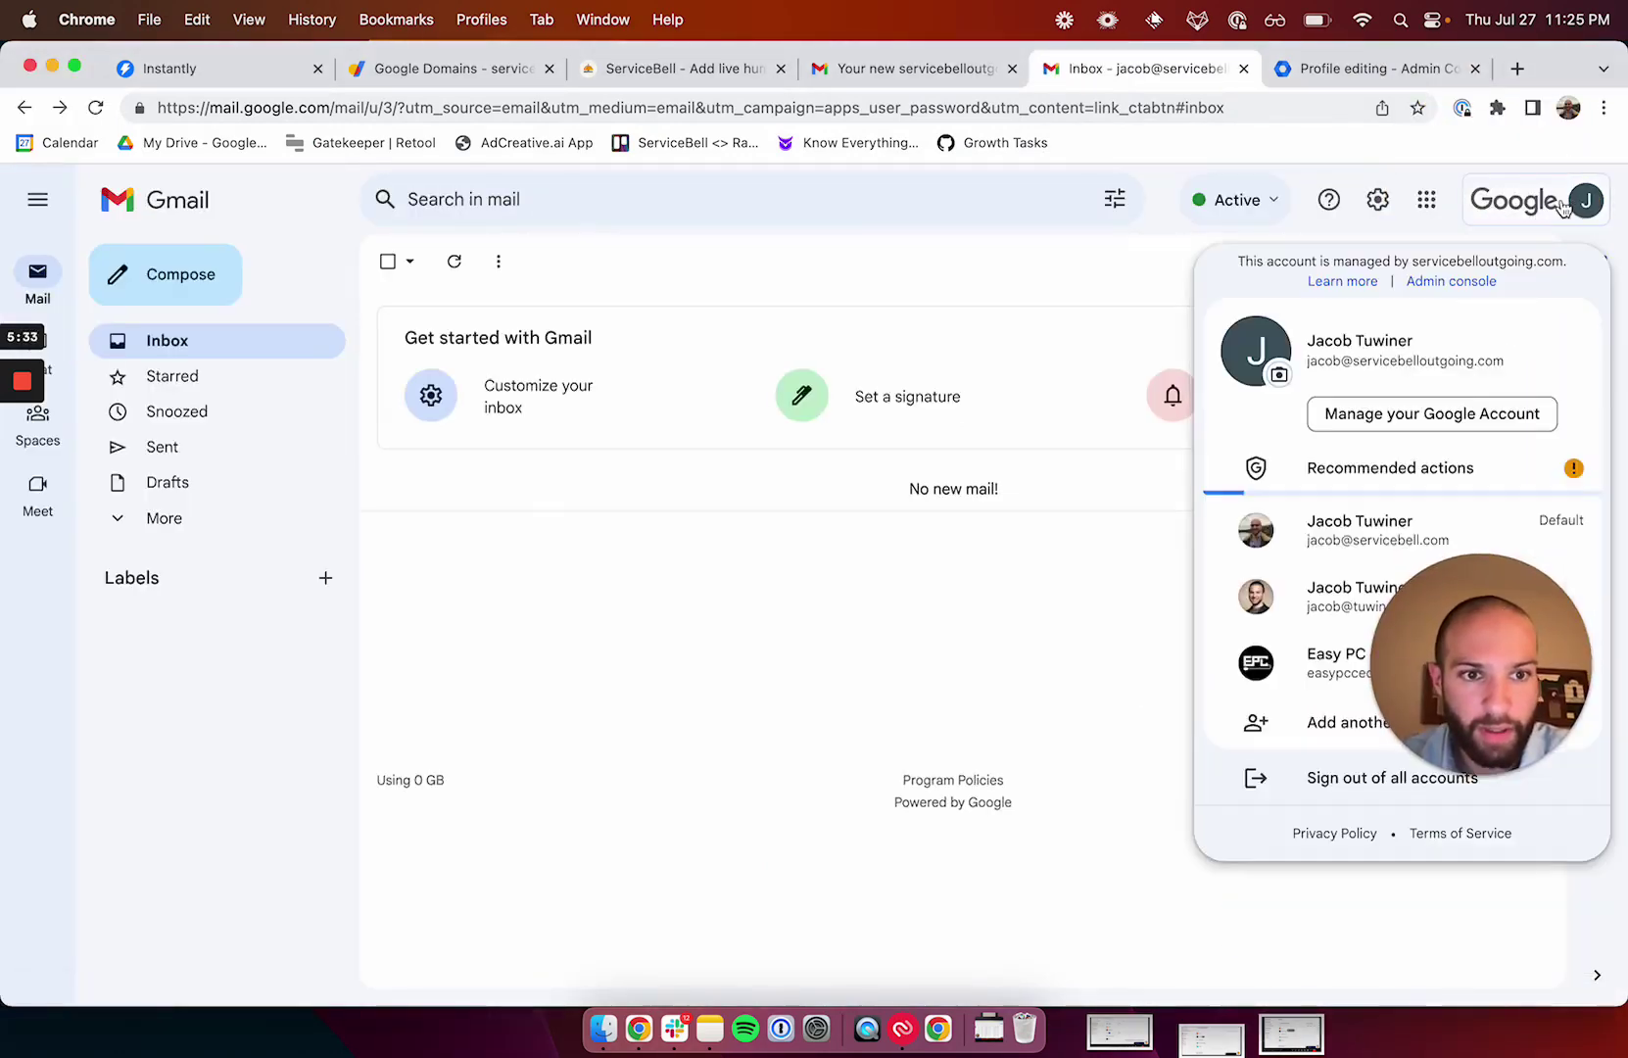
pyautogui.click(1280, 375)
# Upload the headshot image from Downloads and save it as the profile picture.
pyautogui.click(767, 848)
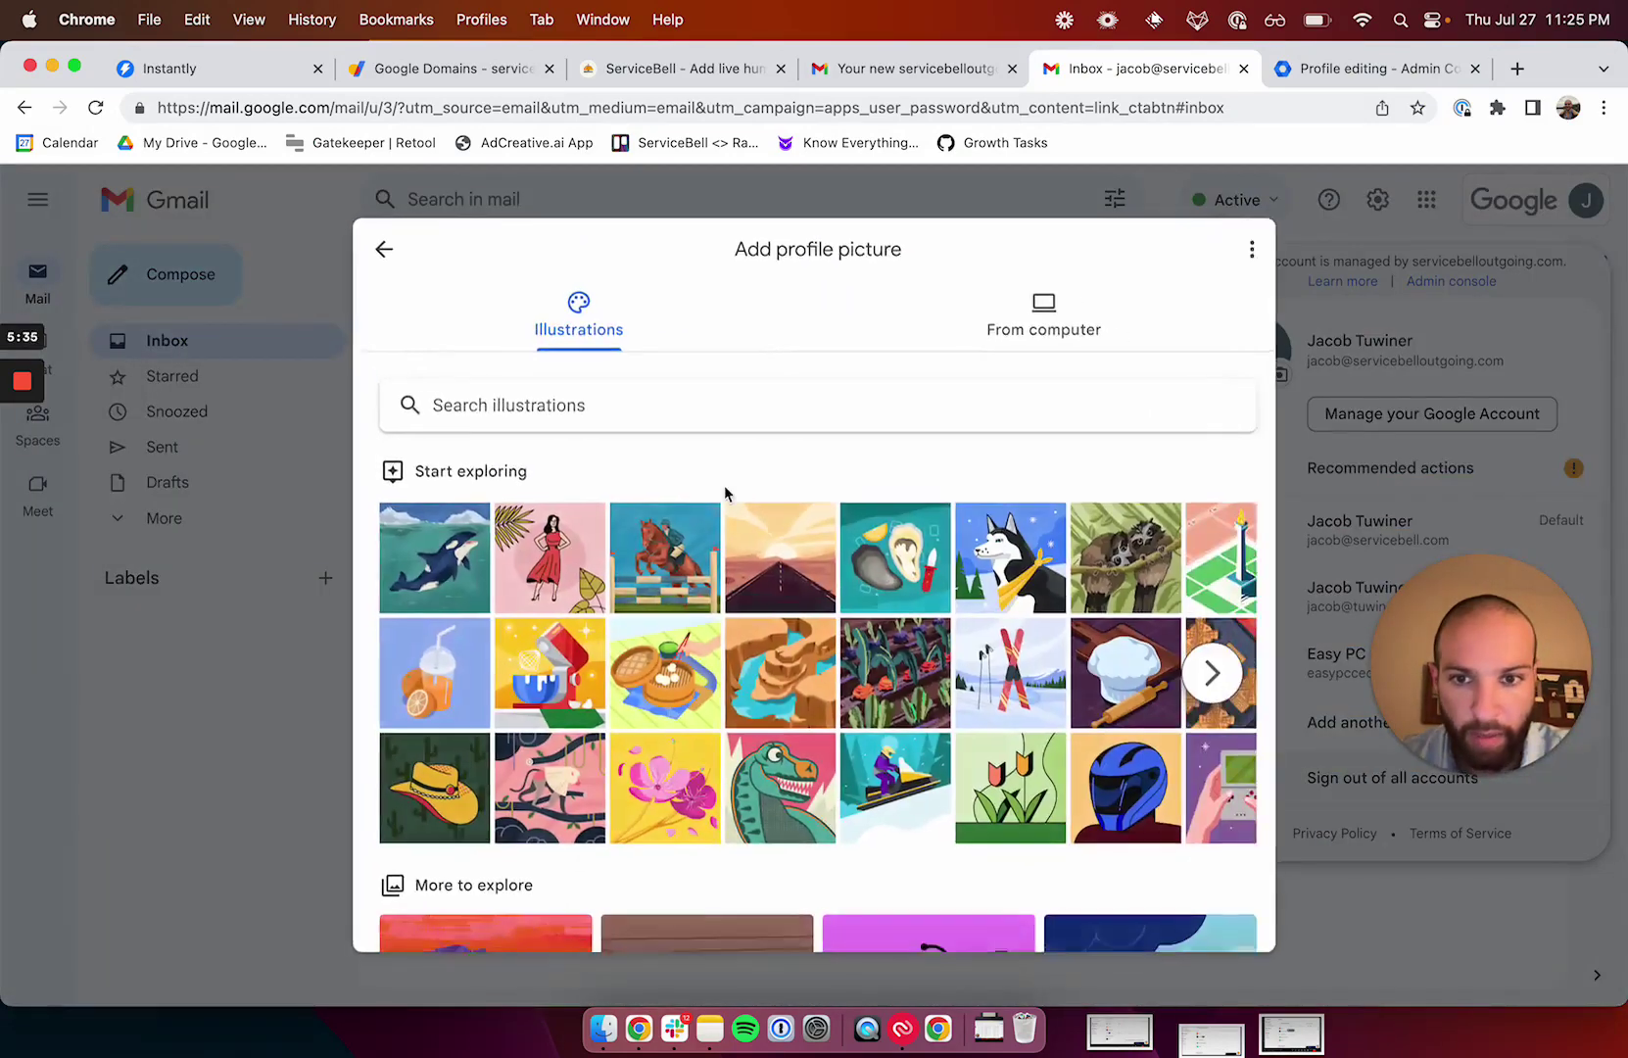
pyautogui.click(1000, 331)
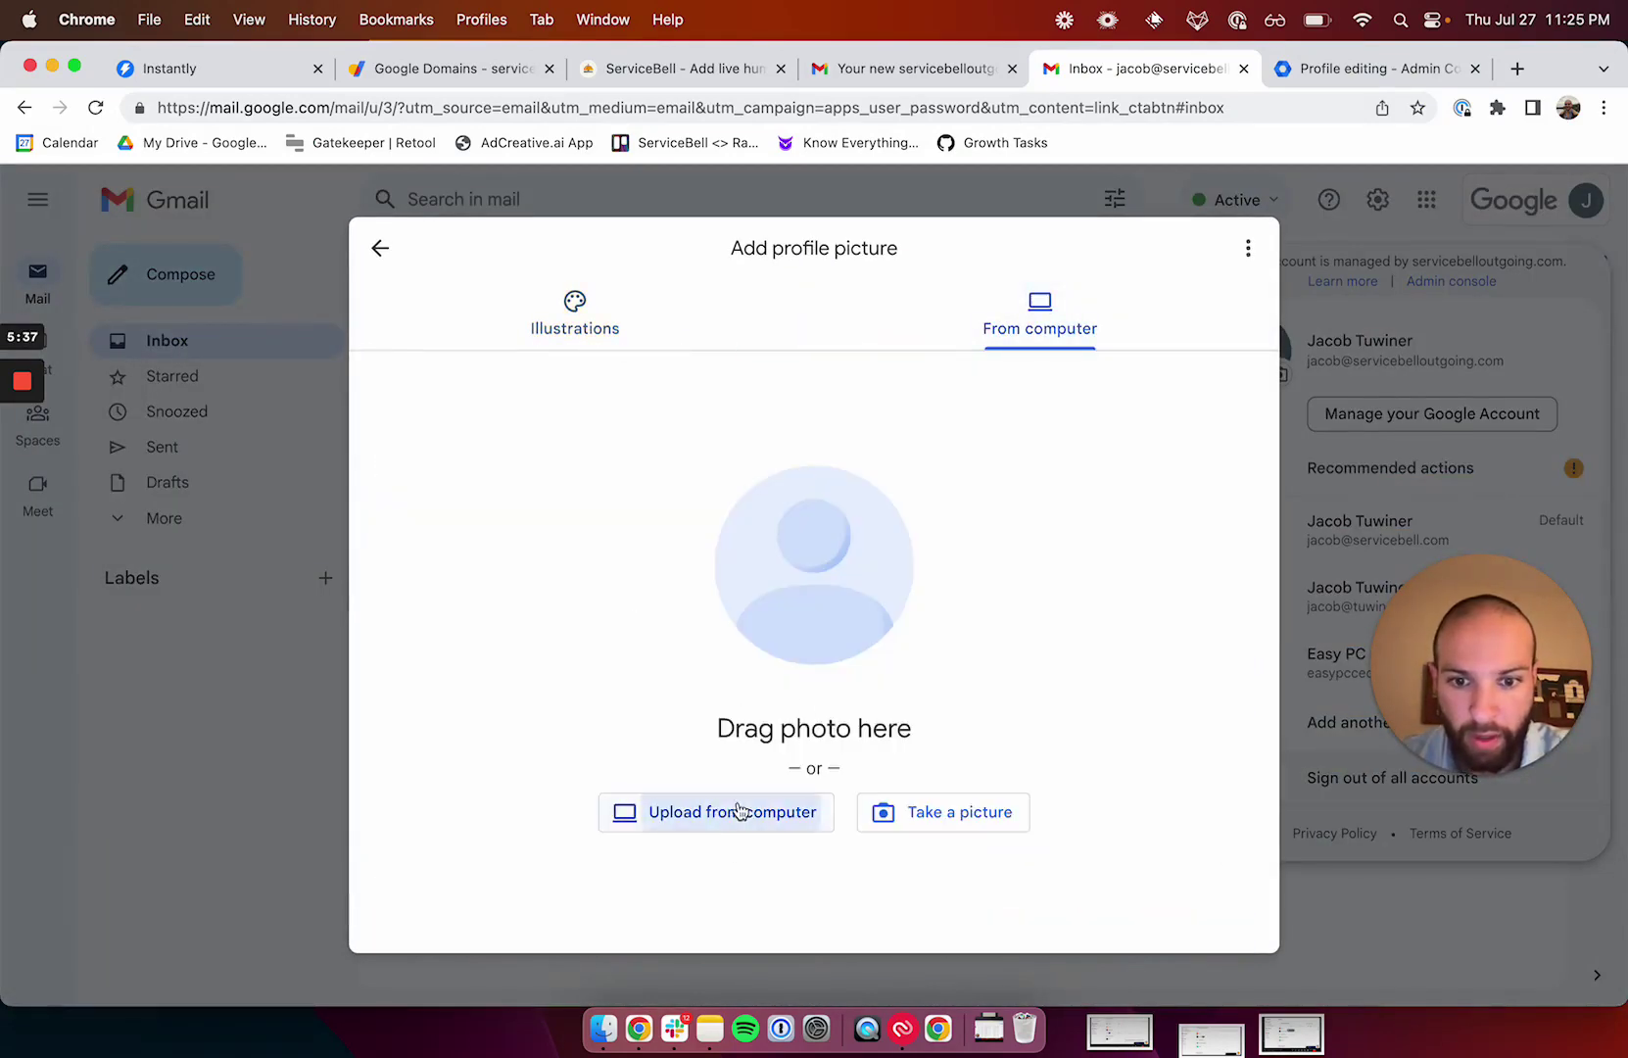
pyautogui.click(691, 811)
pyautogui.click(712, 510)
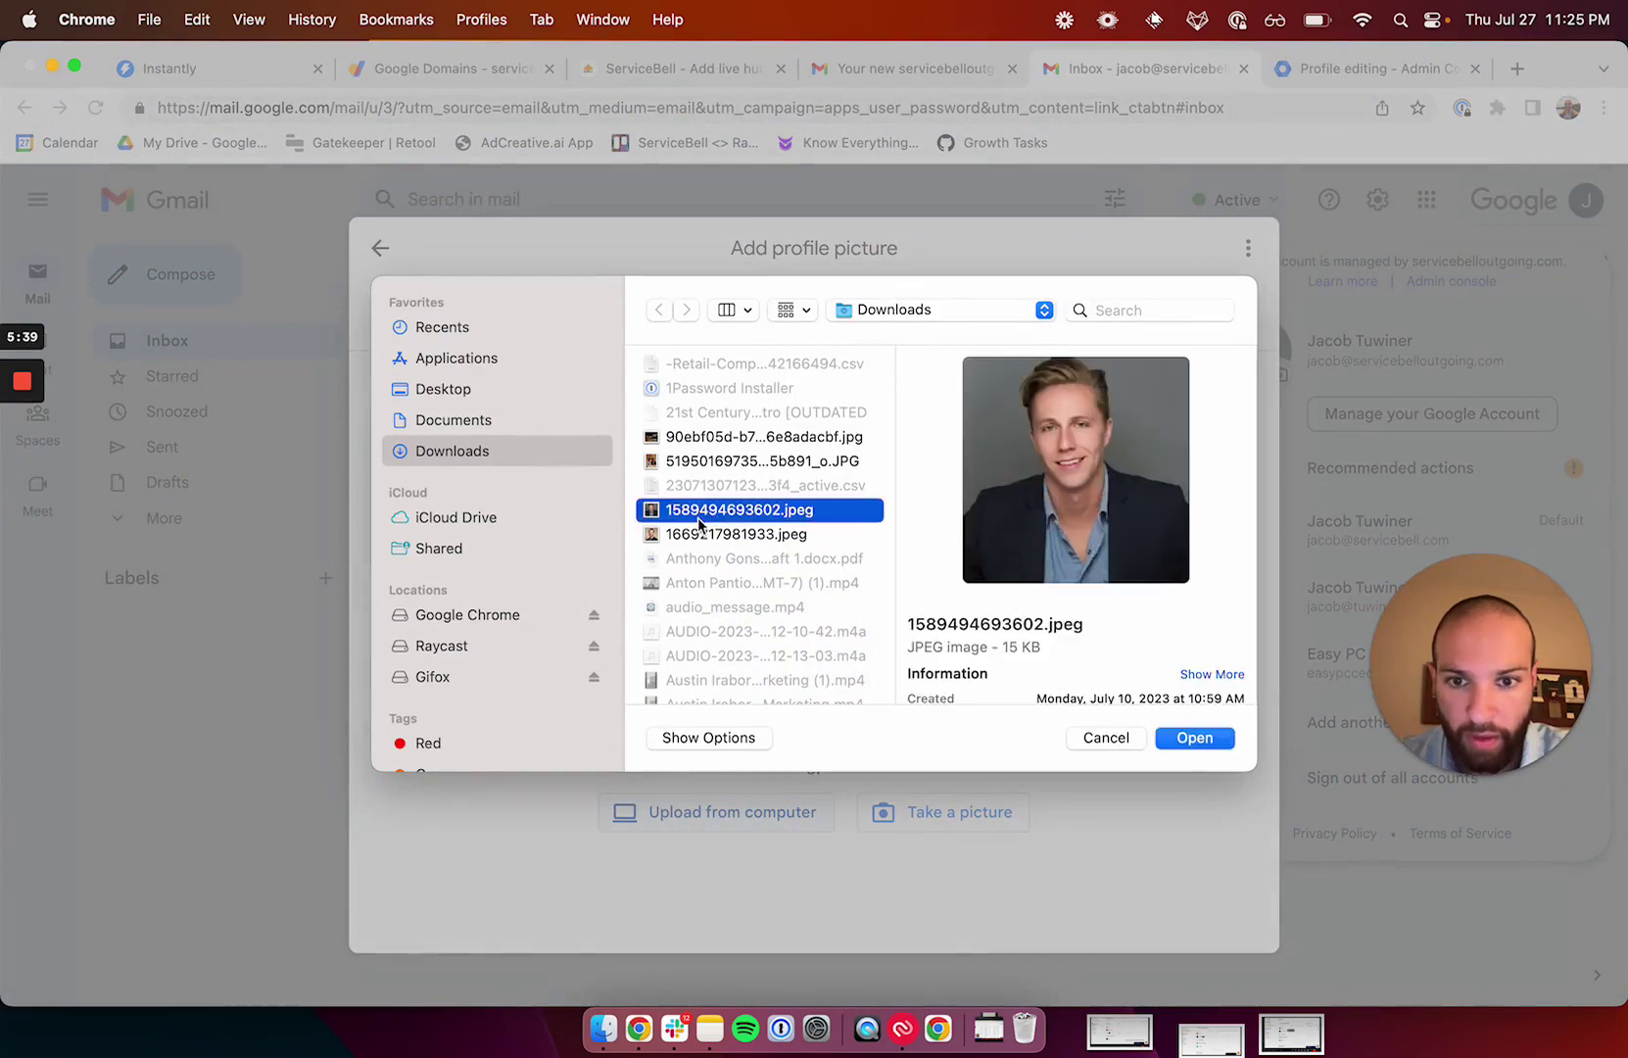
pyautogui.click(700, 534)
pyautogui.click(1193, 740)
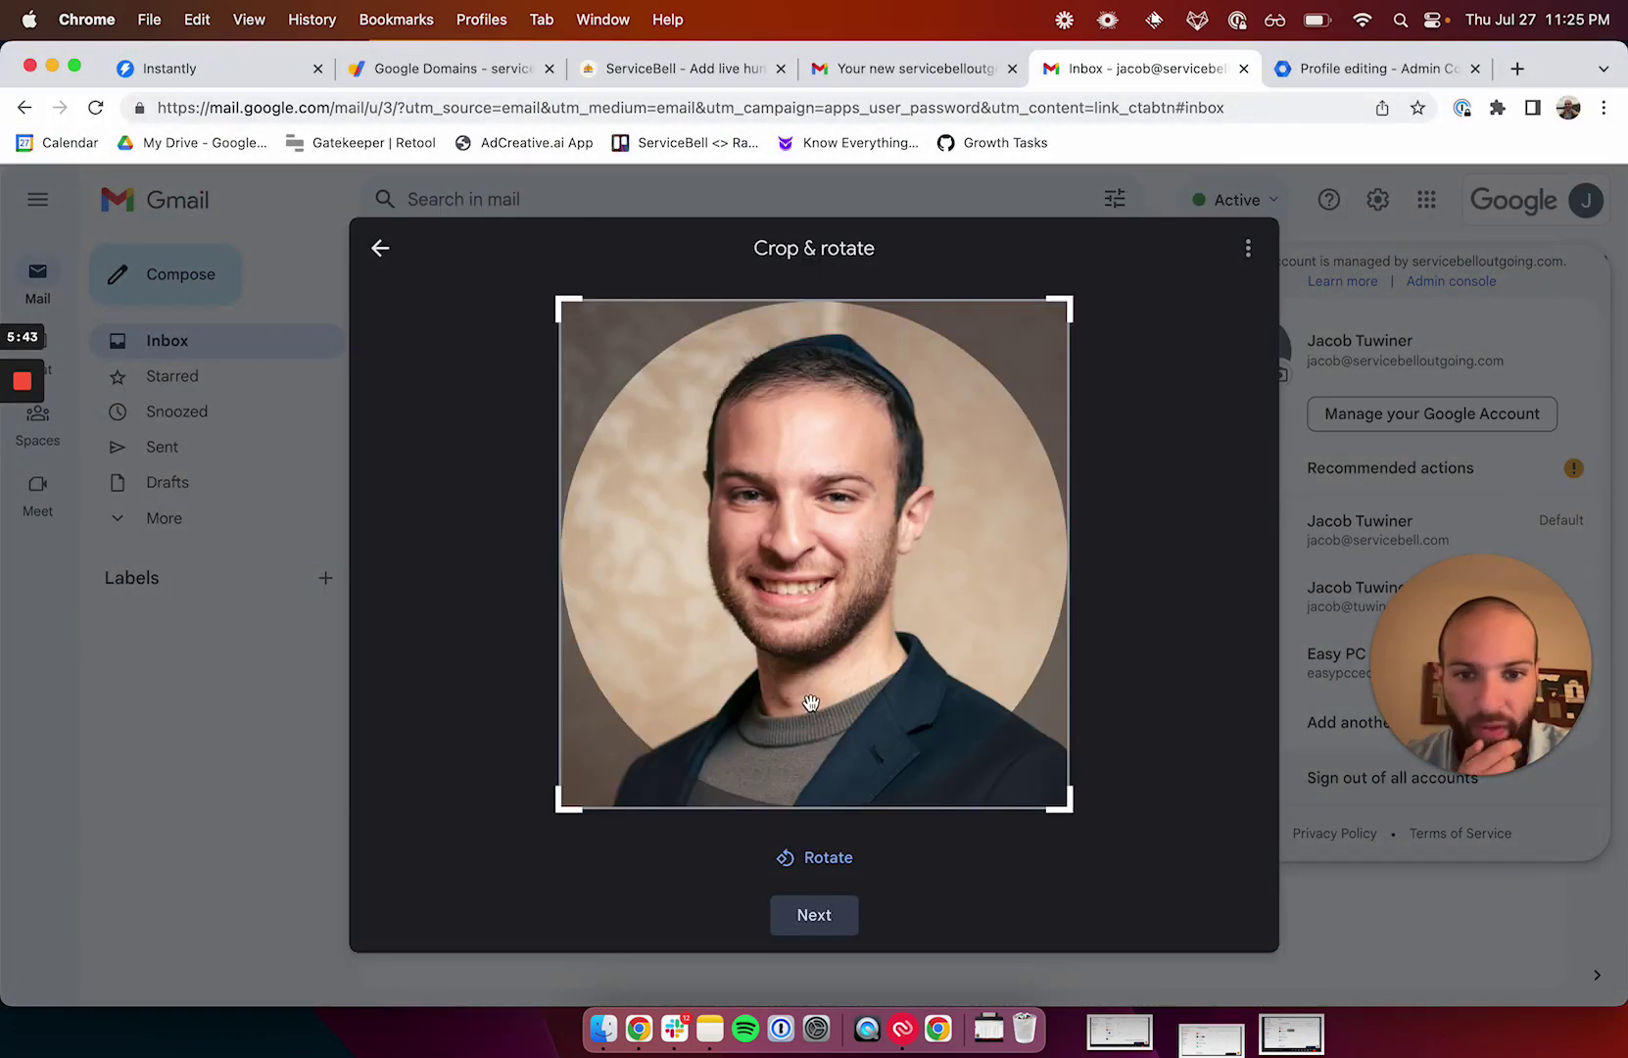
pyautogui.click(823, 909)
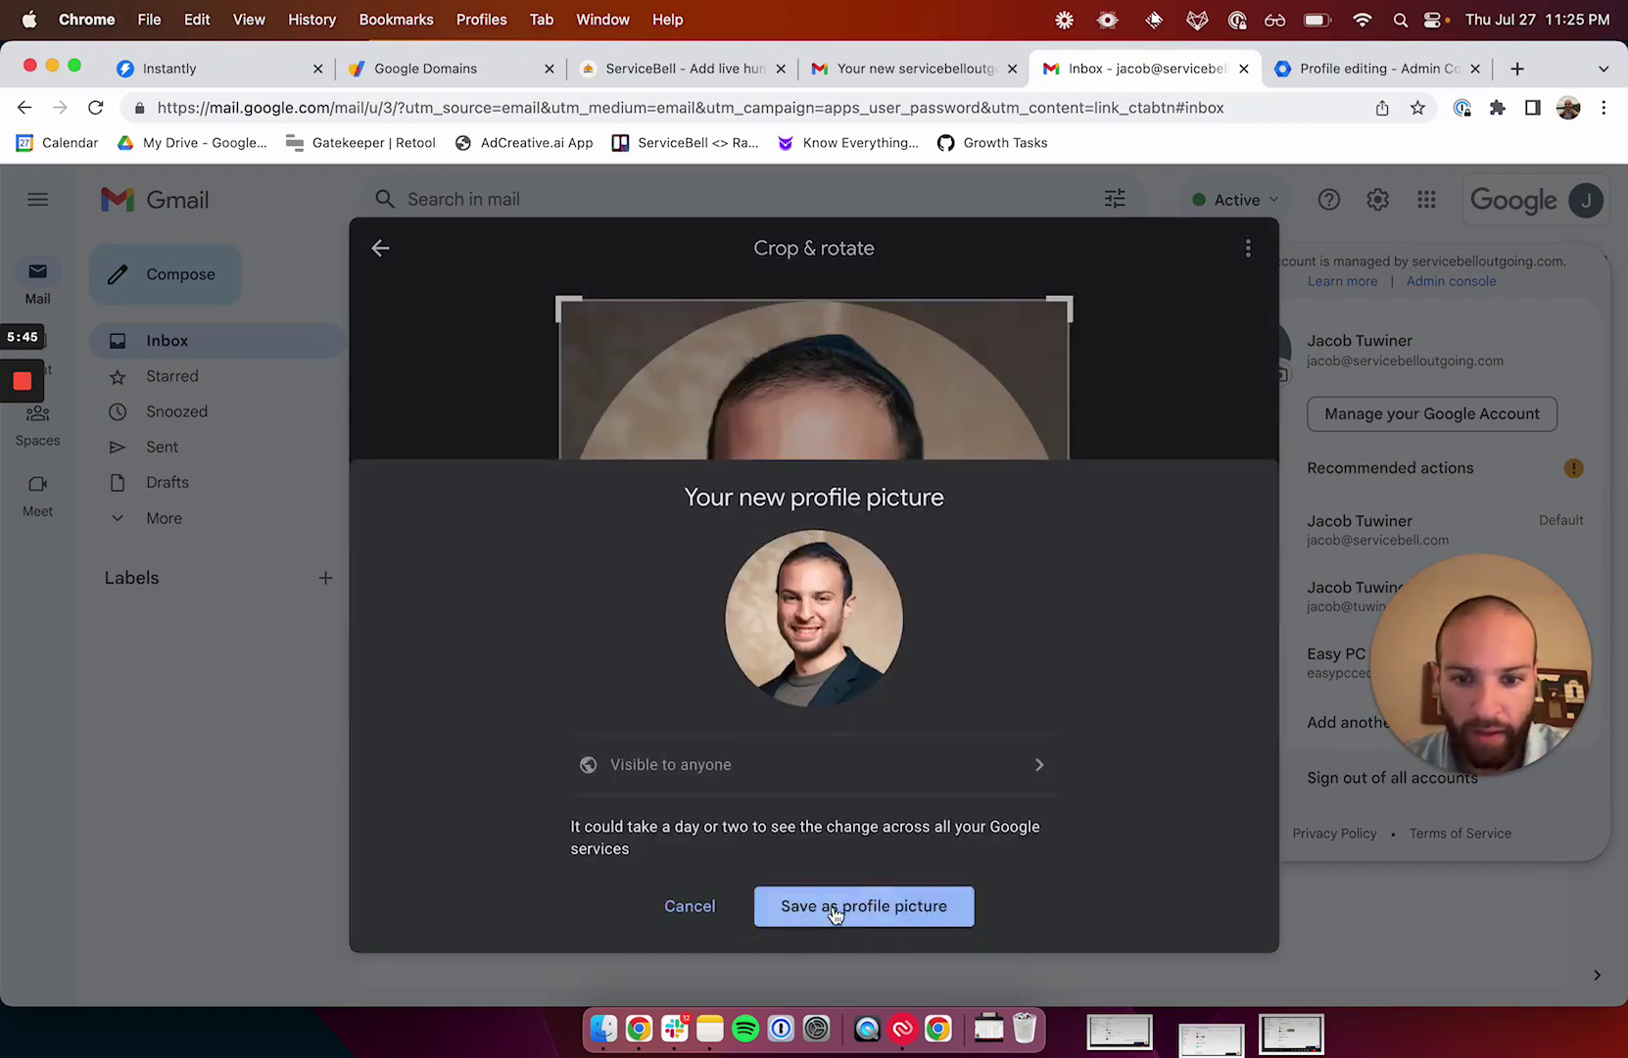
pyautogui.click(834, 911)
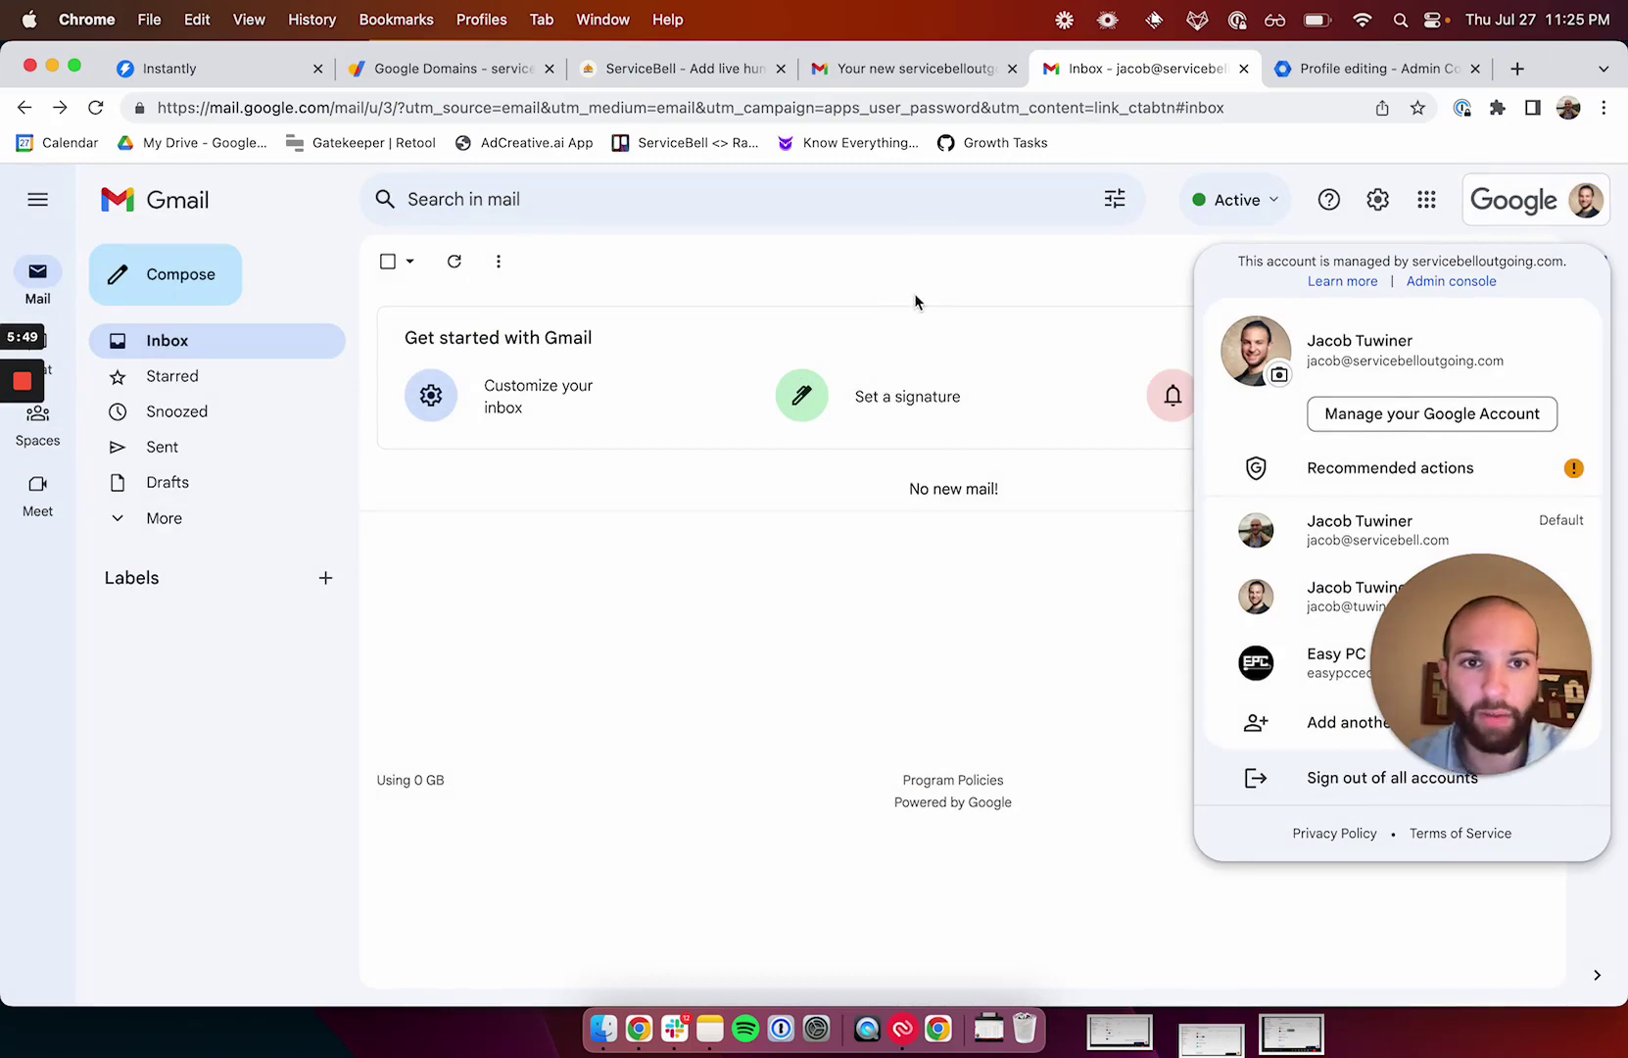
# Copy the existing signature block from a new message in the other account.
pyautogui.click(934, 78)
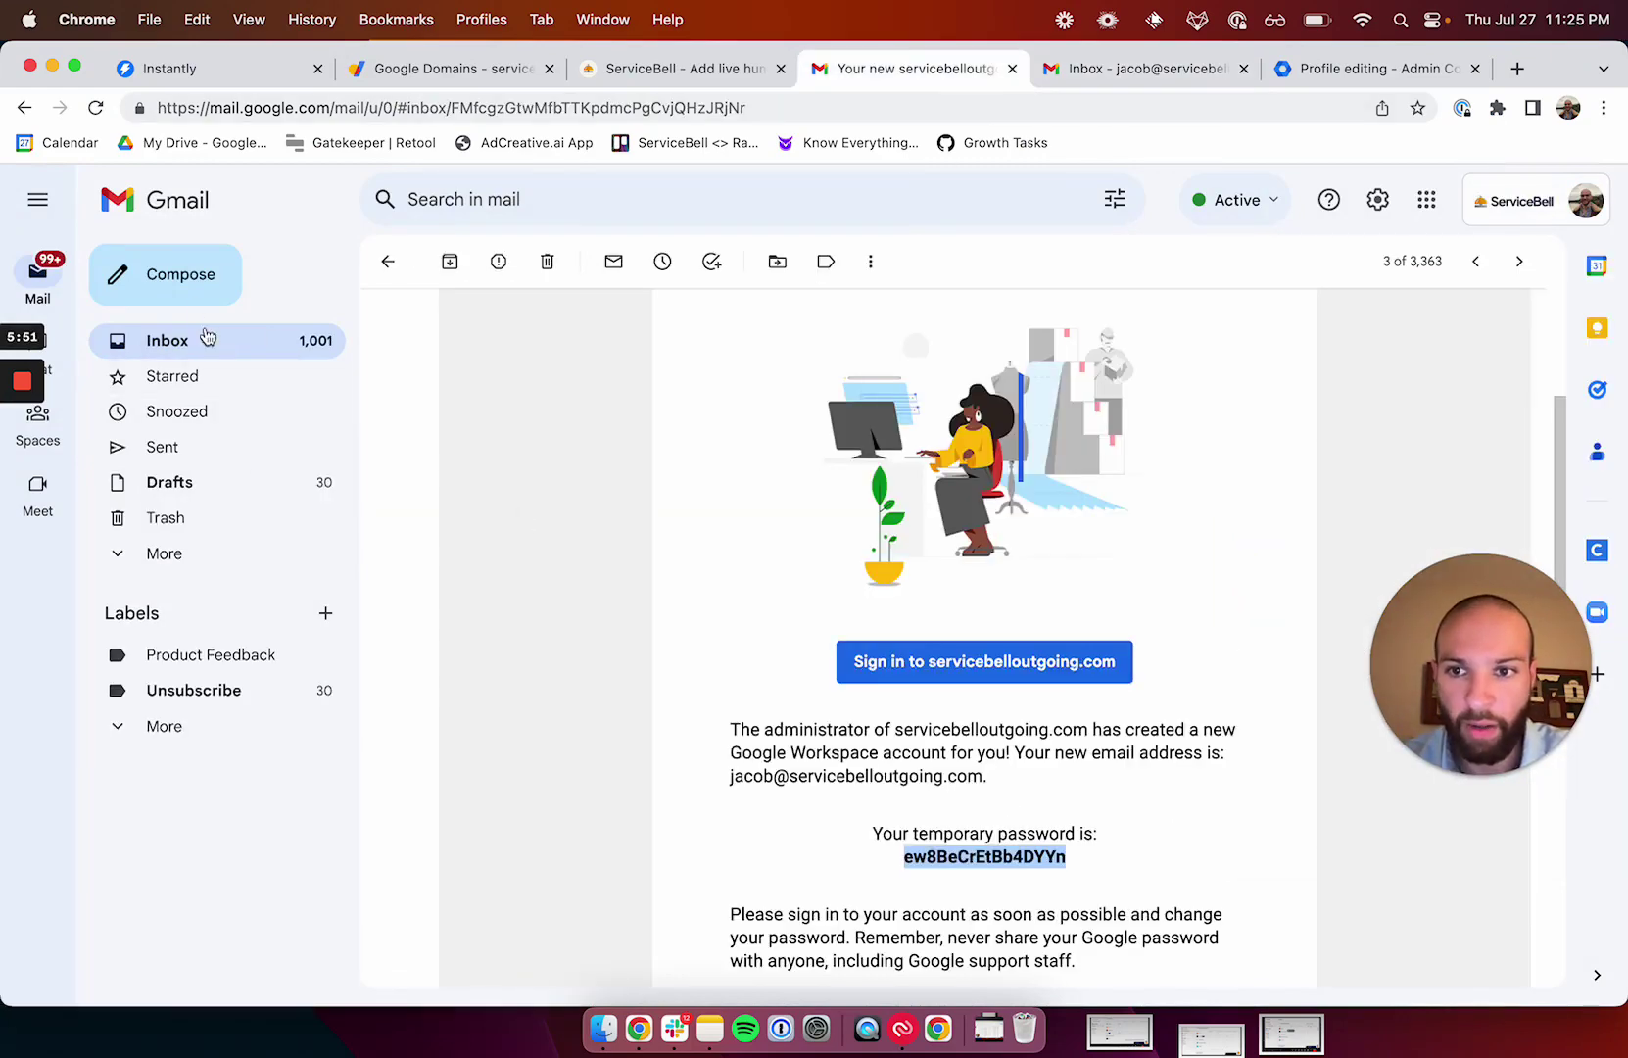
pyautogui.click(165, 275)
pyautogui.moveTo(1188, 704); pyautogui.dragTo(911, 590)
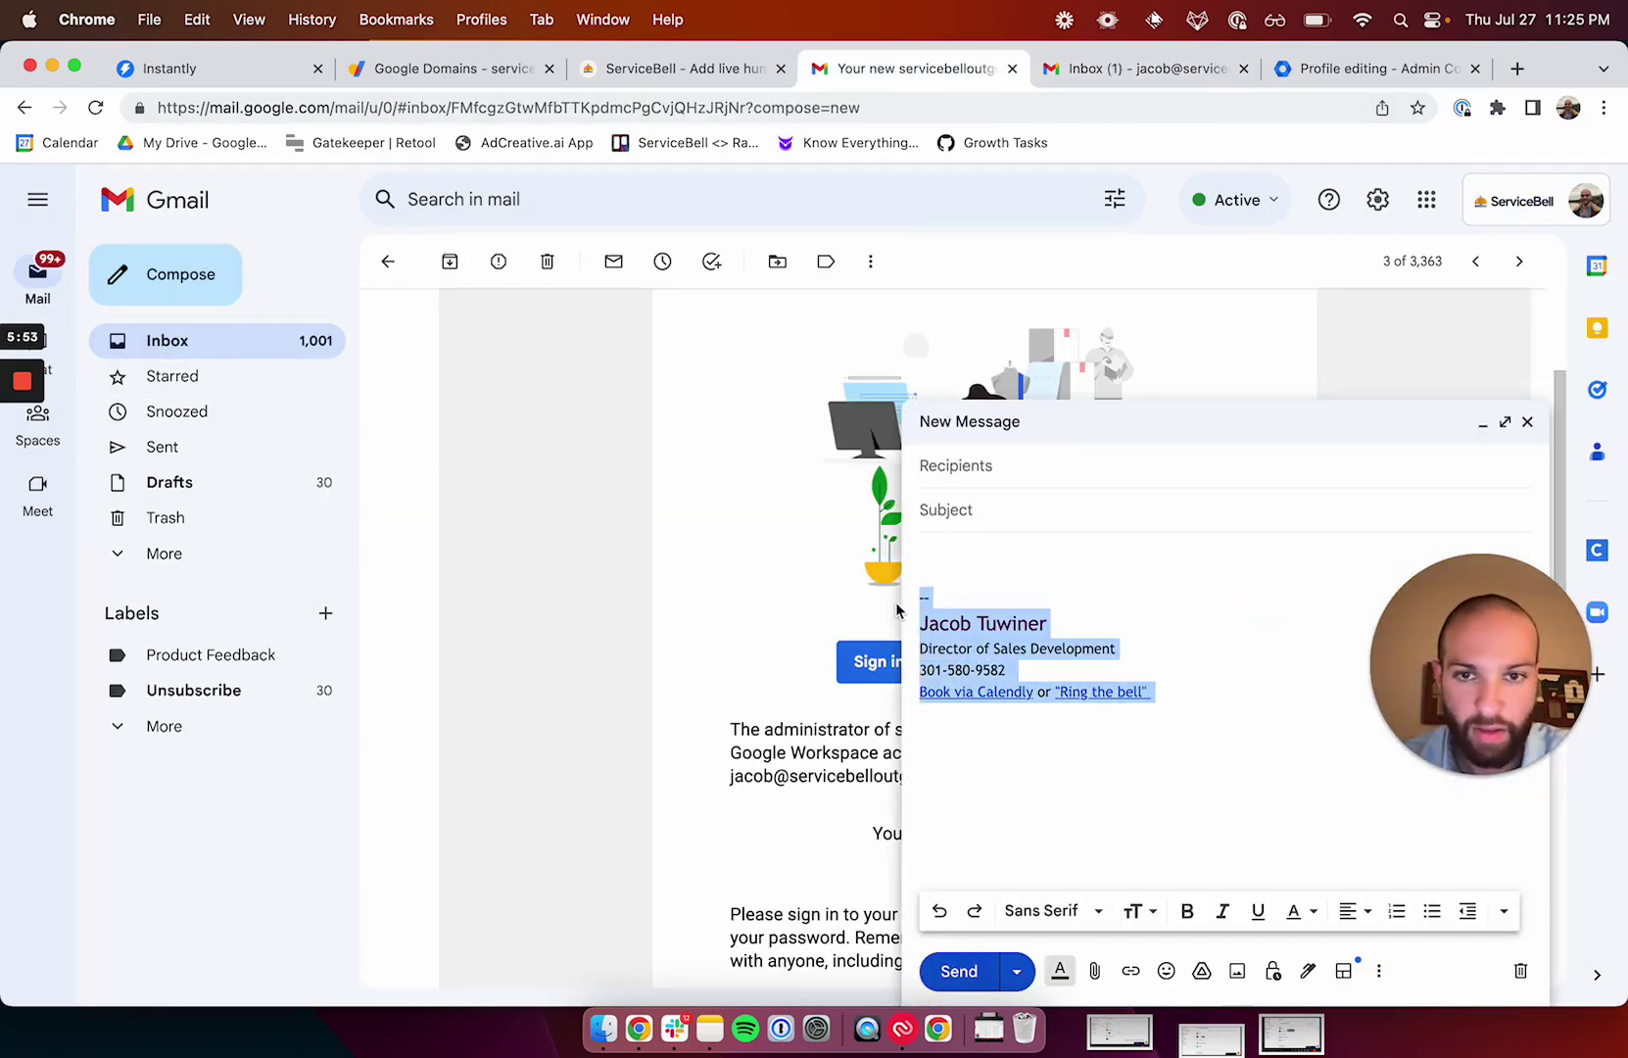
# In Gmail settings, create a signature named 'Sig' and paste the copied signature into it.
pyautogui.click(1146, 68)
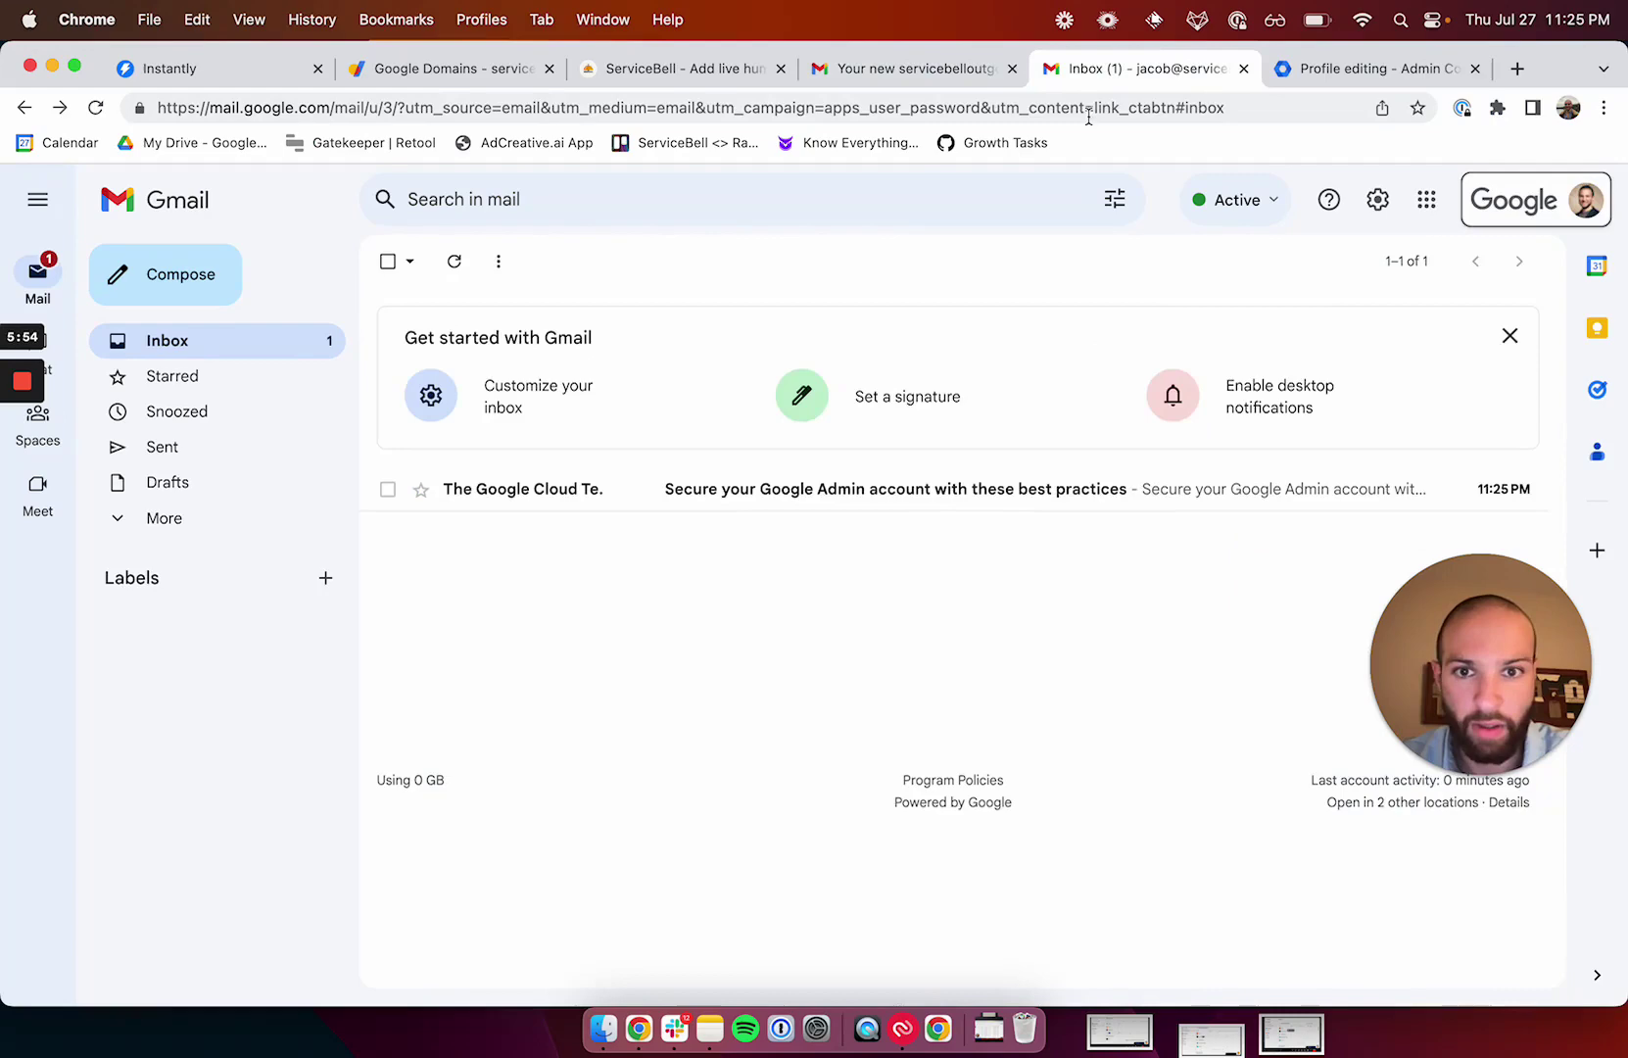
pyautogui.click(1377, 199)
pyautogui.click(1298, 333)
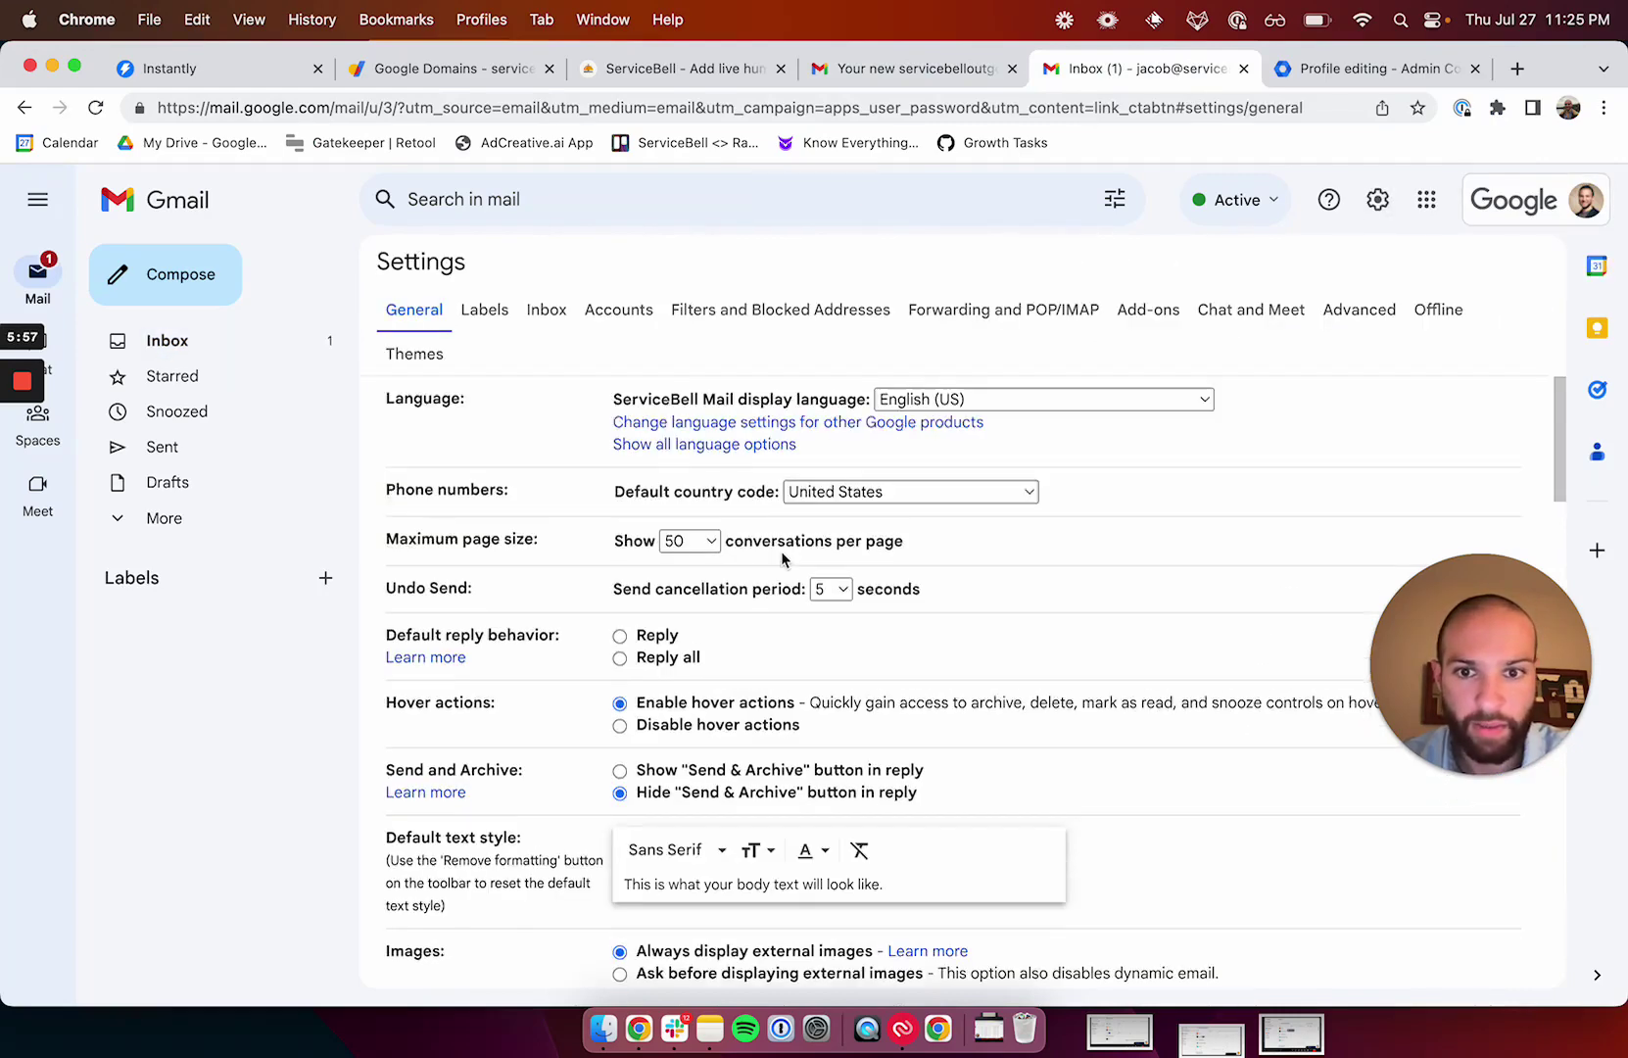
pyautogui.scroll(-20, 781, 551)
pyautogui.scroll(3, 781, 551)
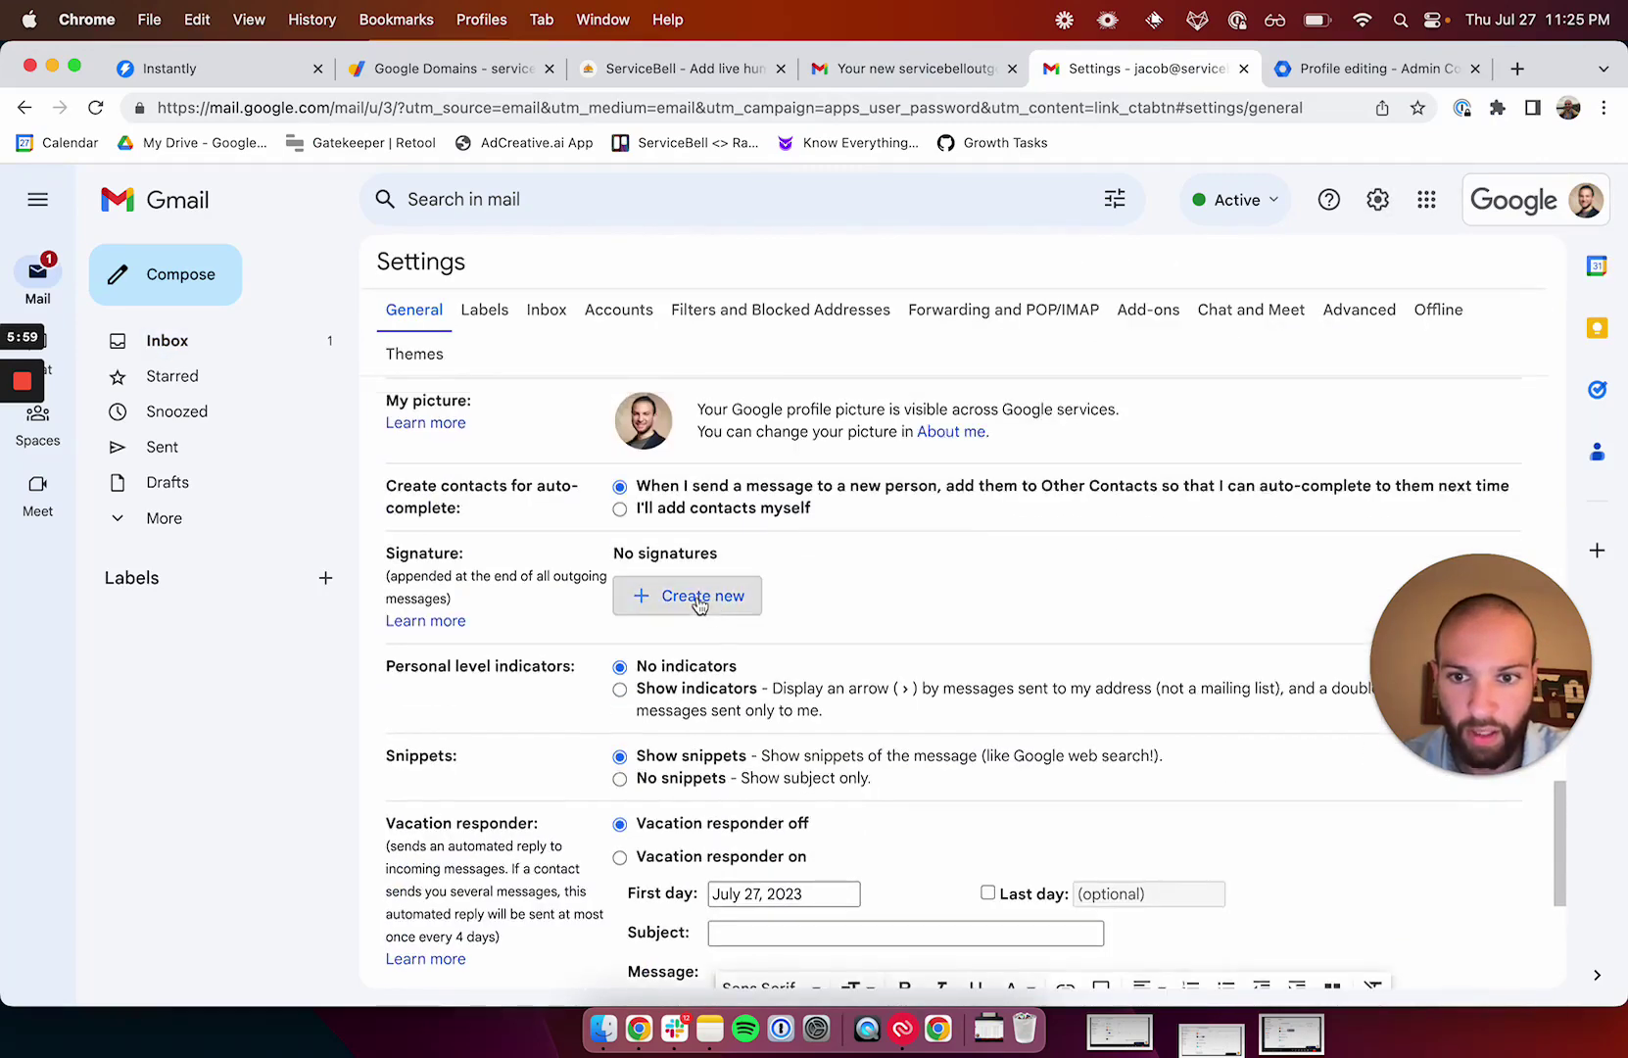
pyautogui.click(757, 594)
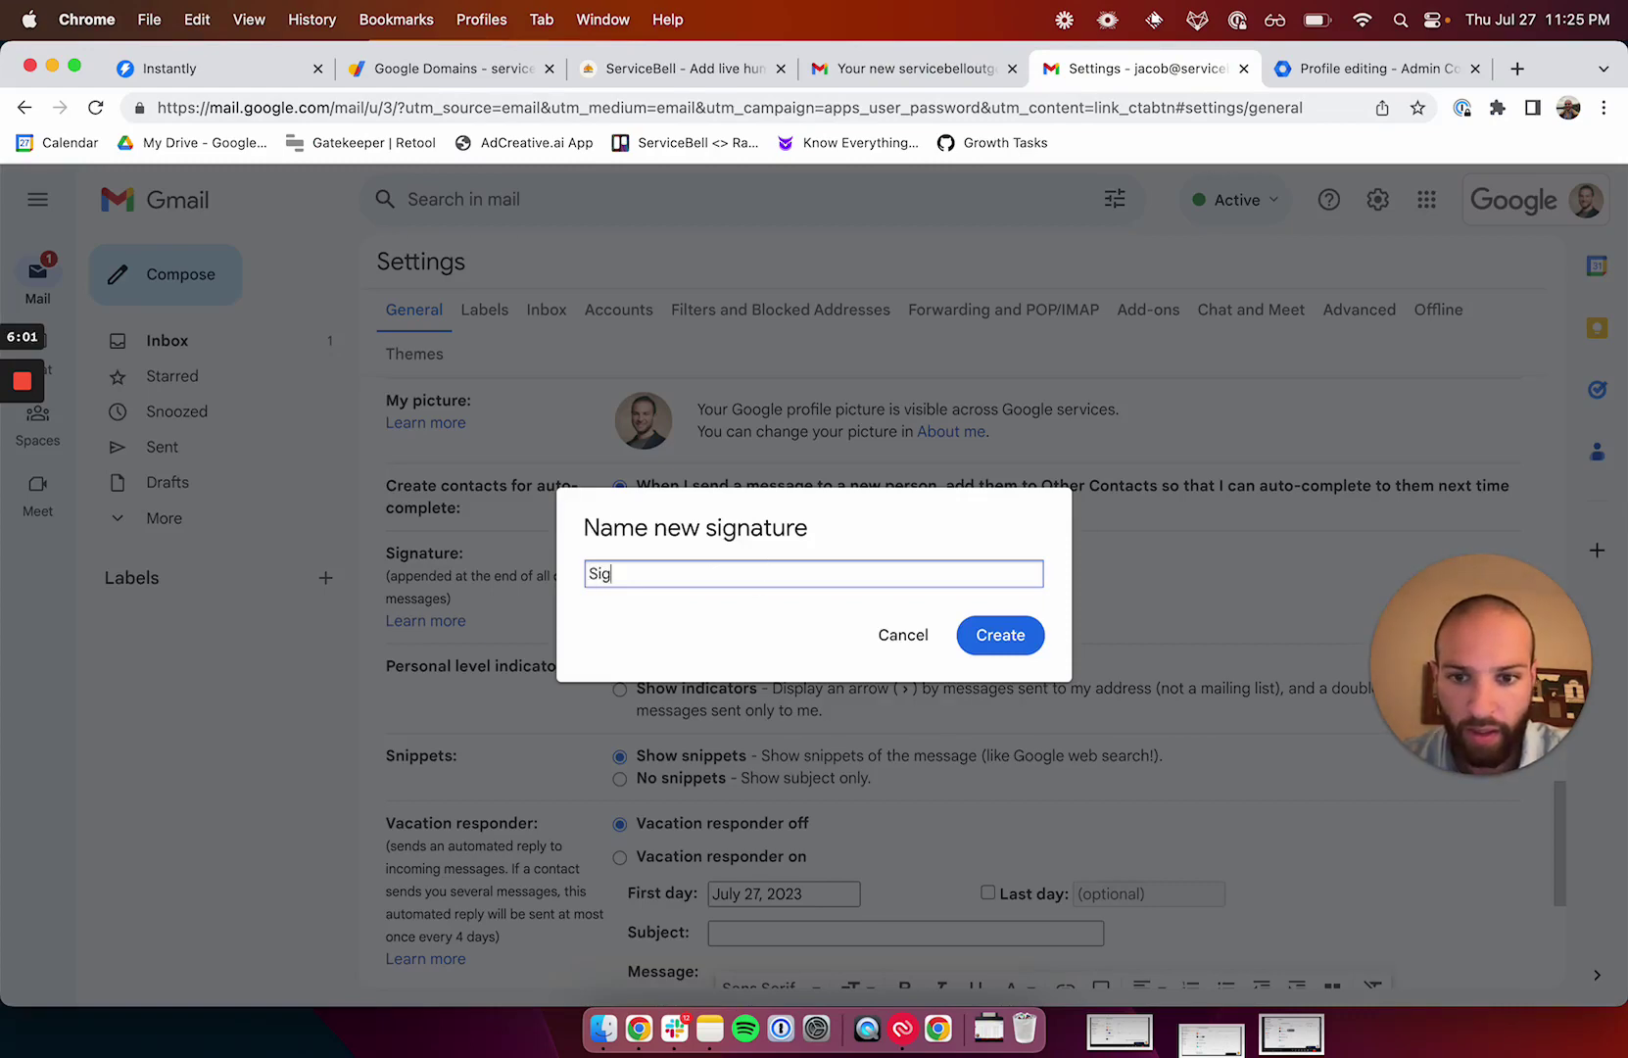
pyautogui.press('Return')
pyautogui.press('super+v')
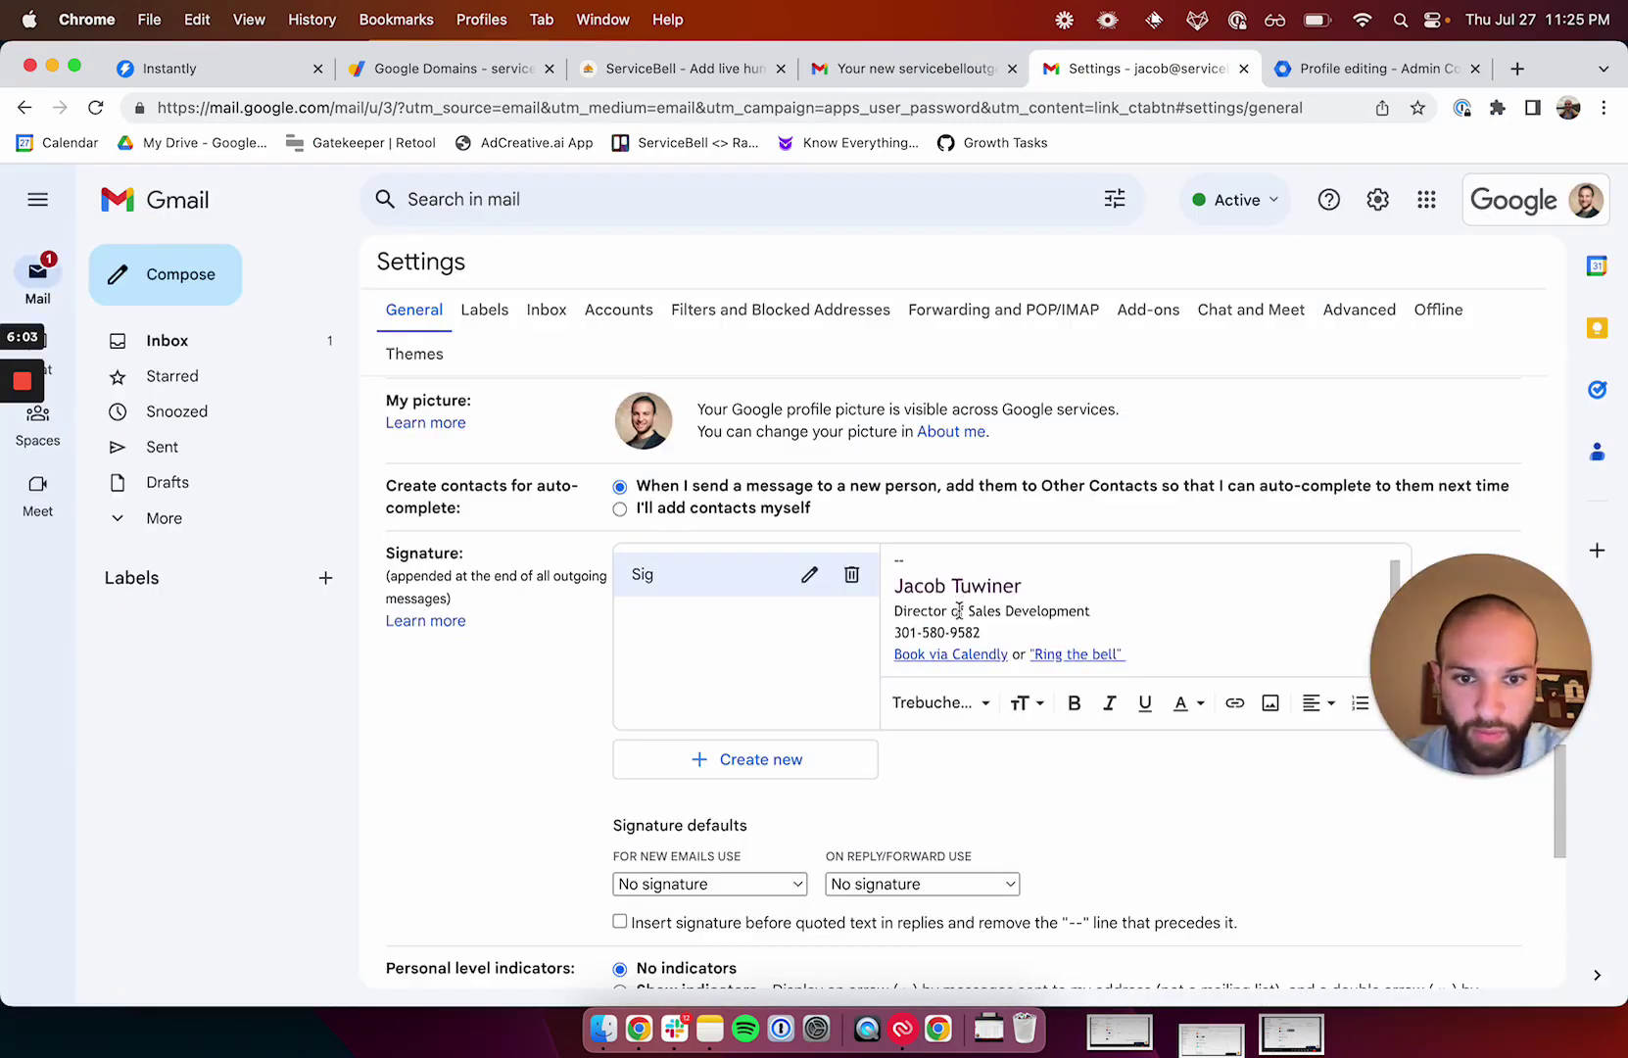
# Make Sig the default for new emails, delete the '--' line, and save changes.
pyautogui.scroll(-2, 745, 774)
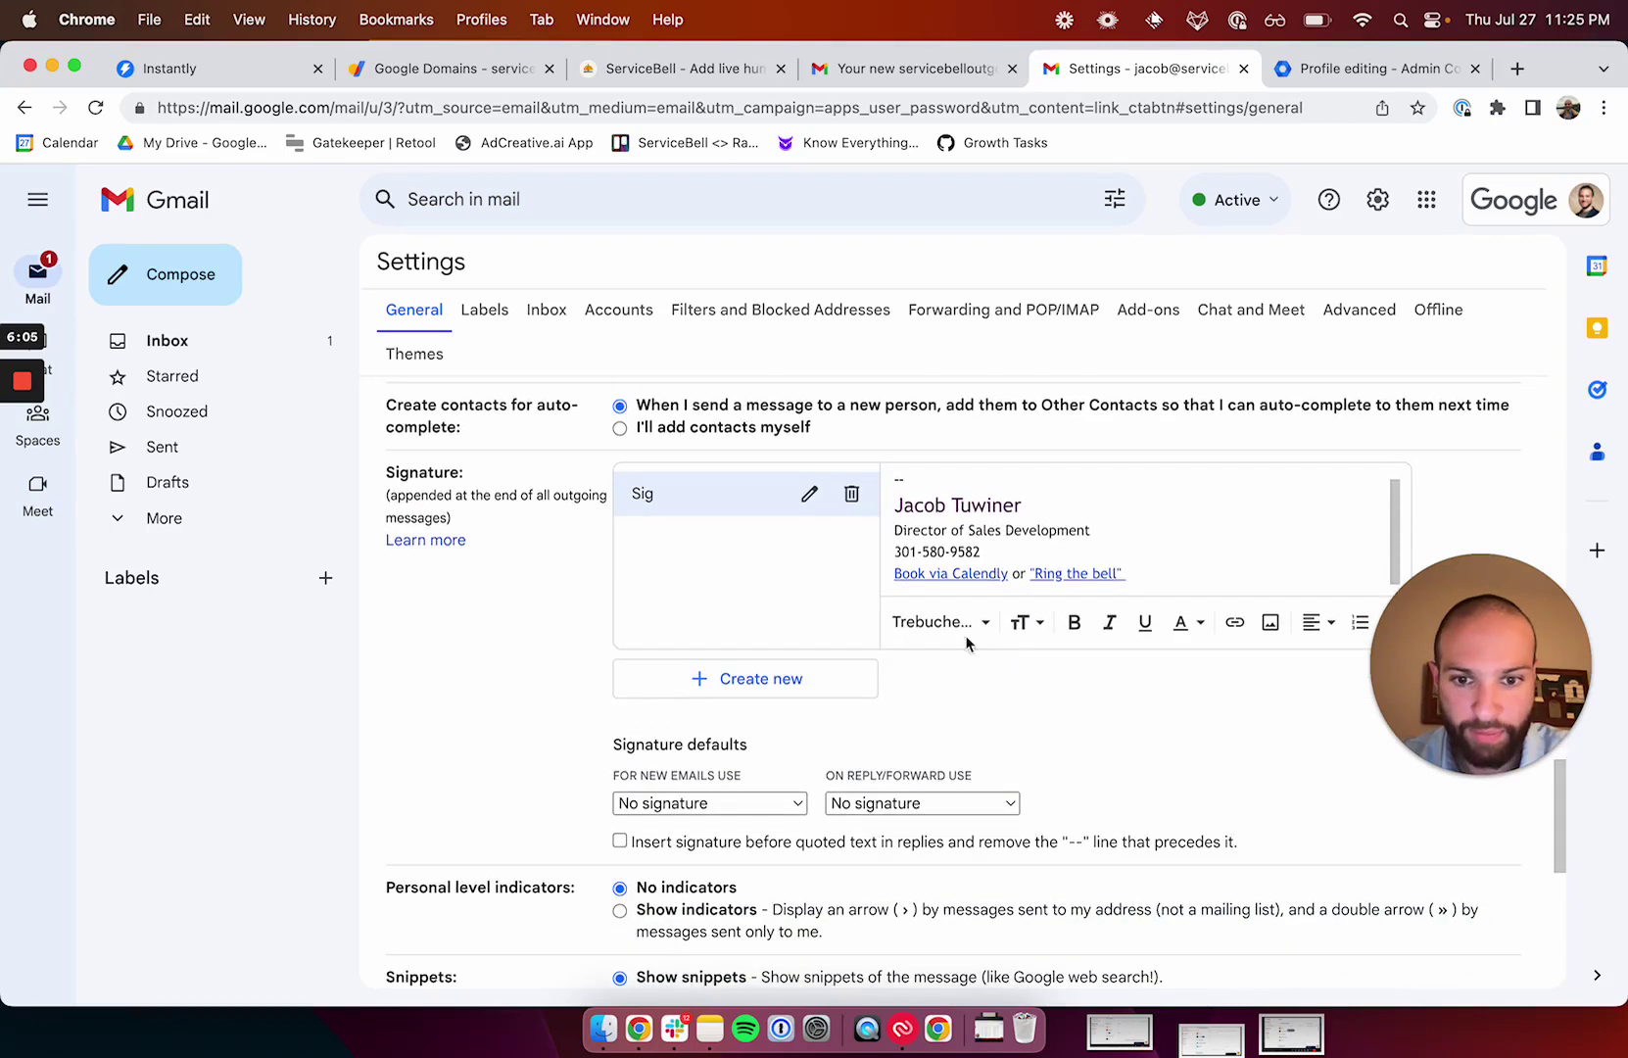
pyautogui.click(744, 803)
pyautogui.click(659, 829)
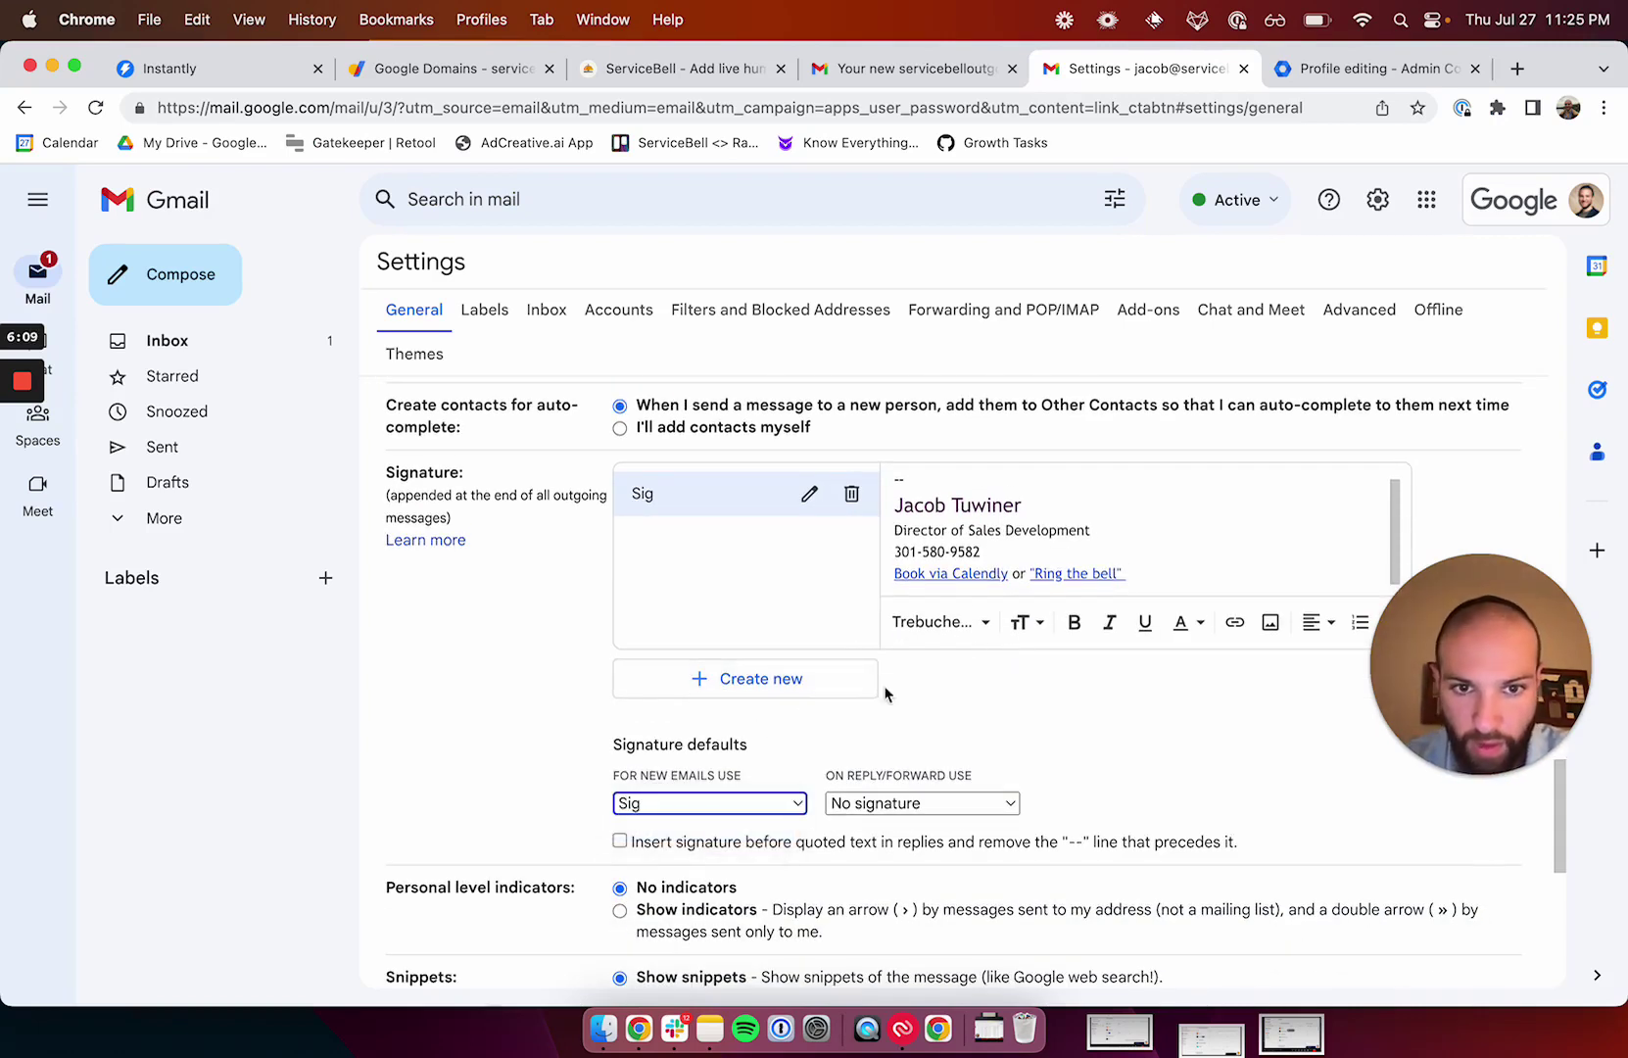
pyautogui.moveTo(951, 481); pyautogui.dragTo(891, 487)
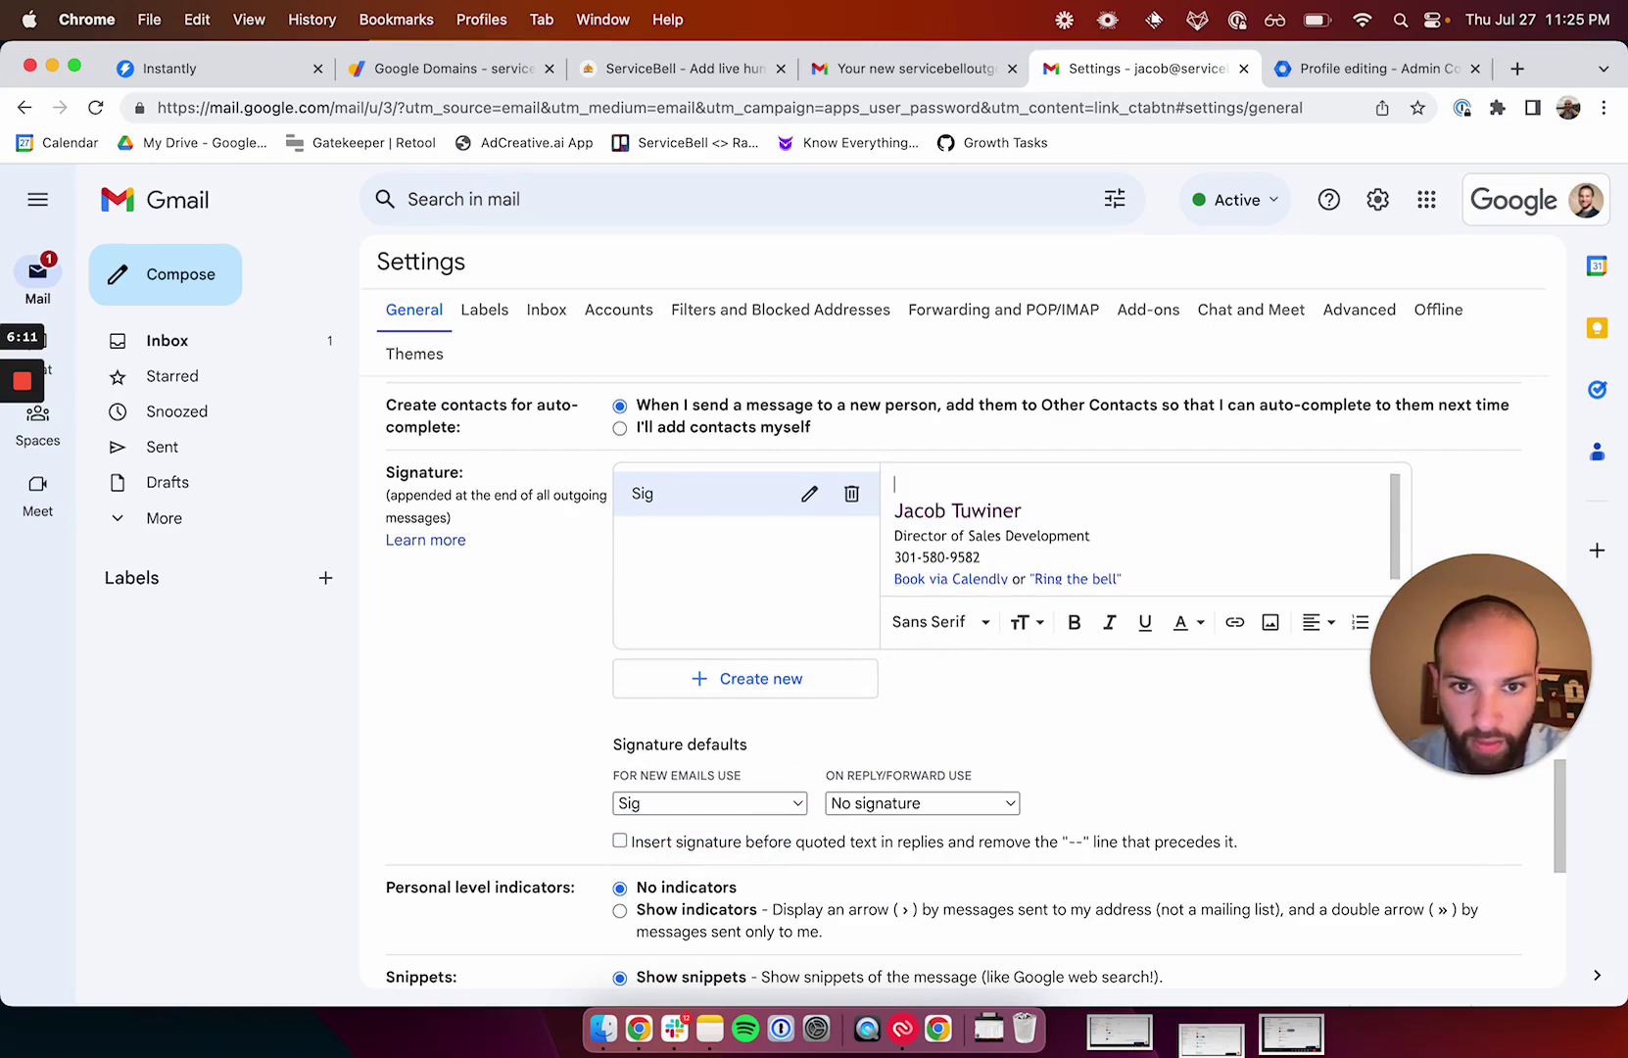
pyautogui.press('BackSpace')
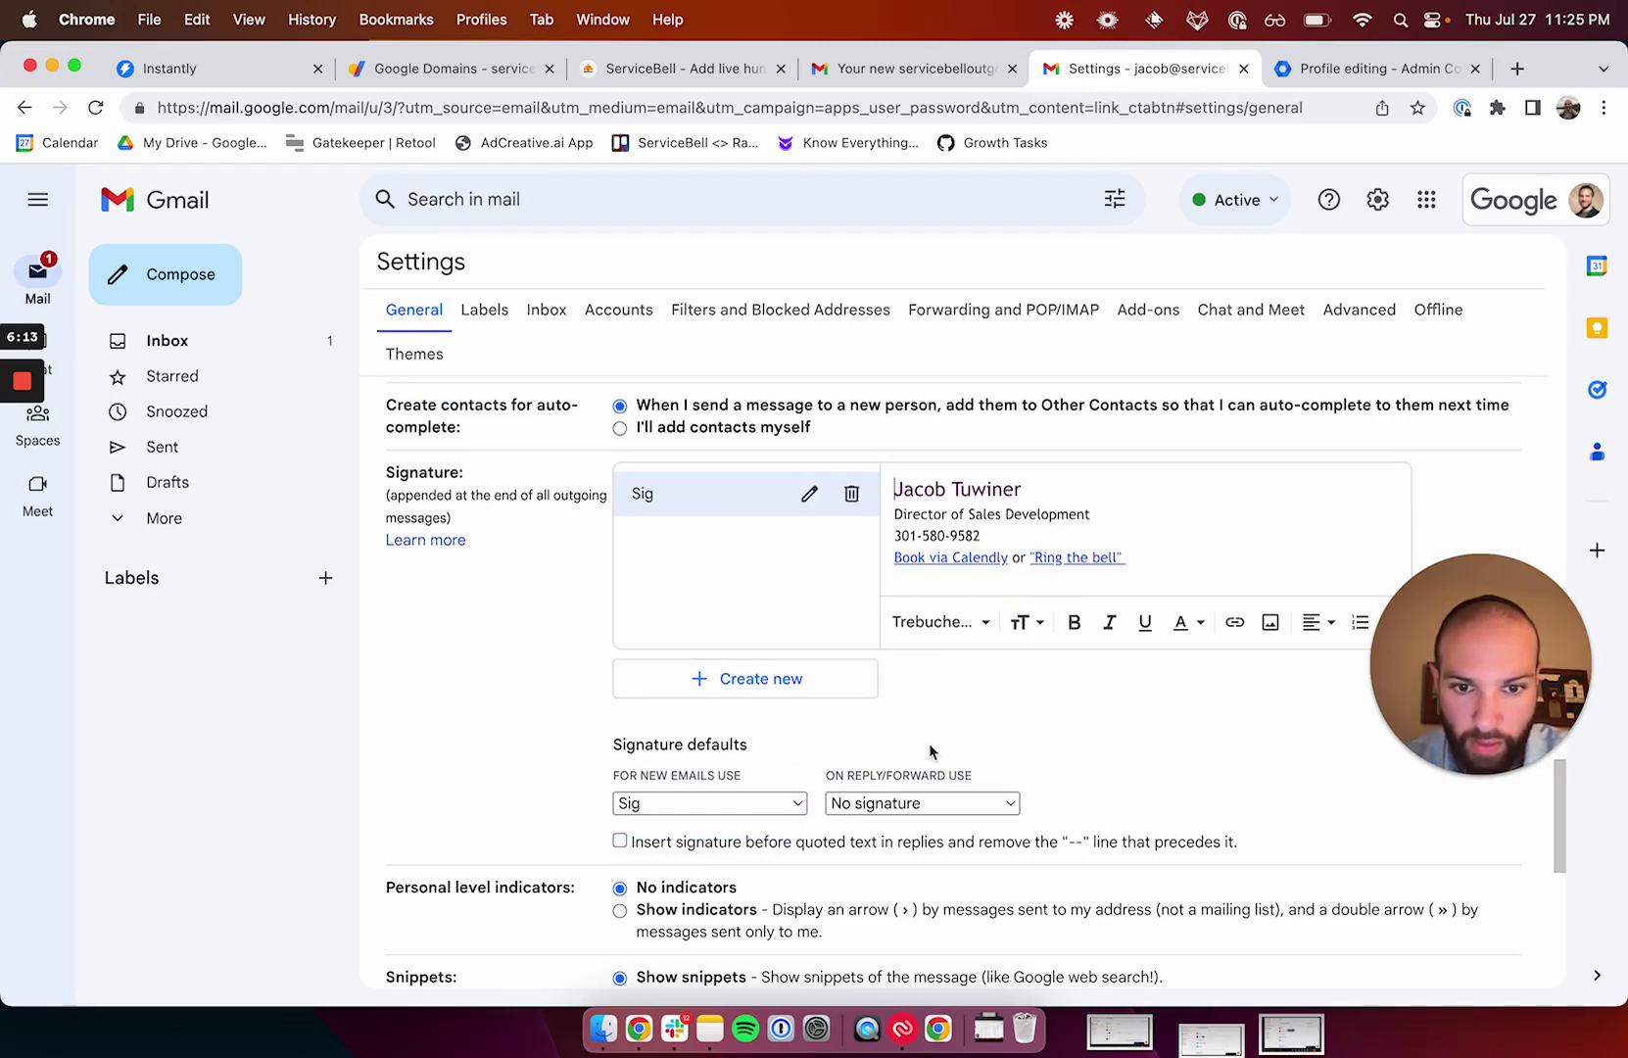
pyautogui.scroll(-6, 894, 803)
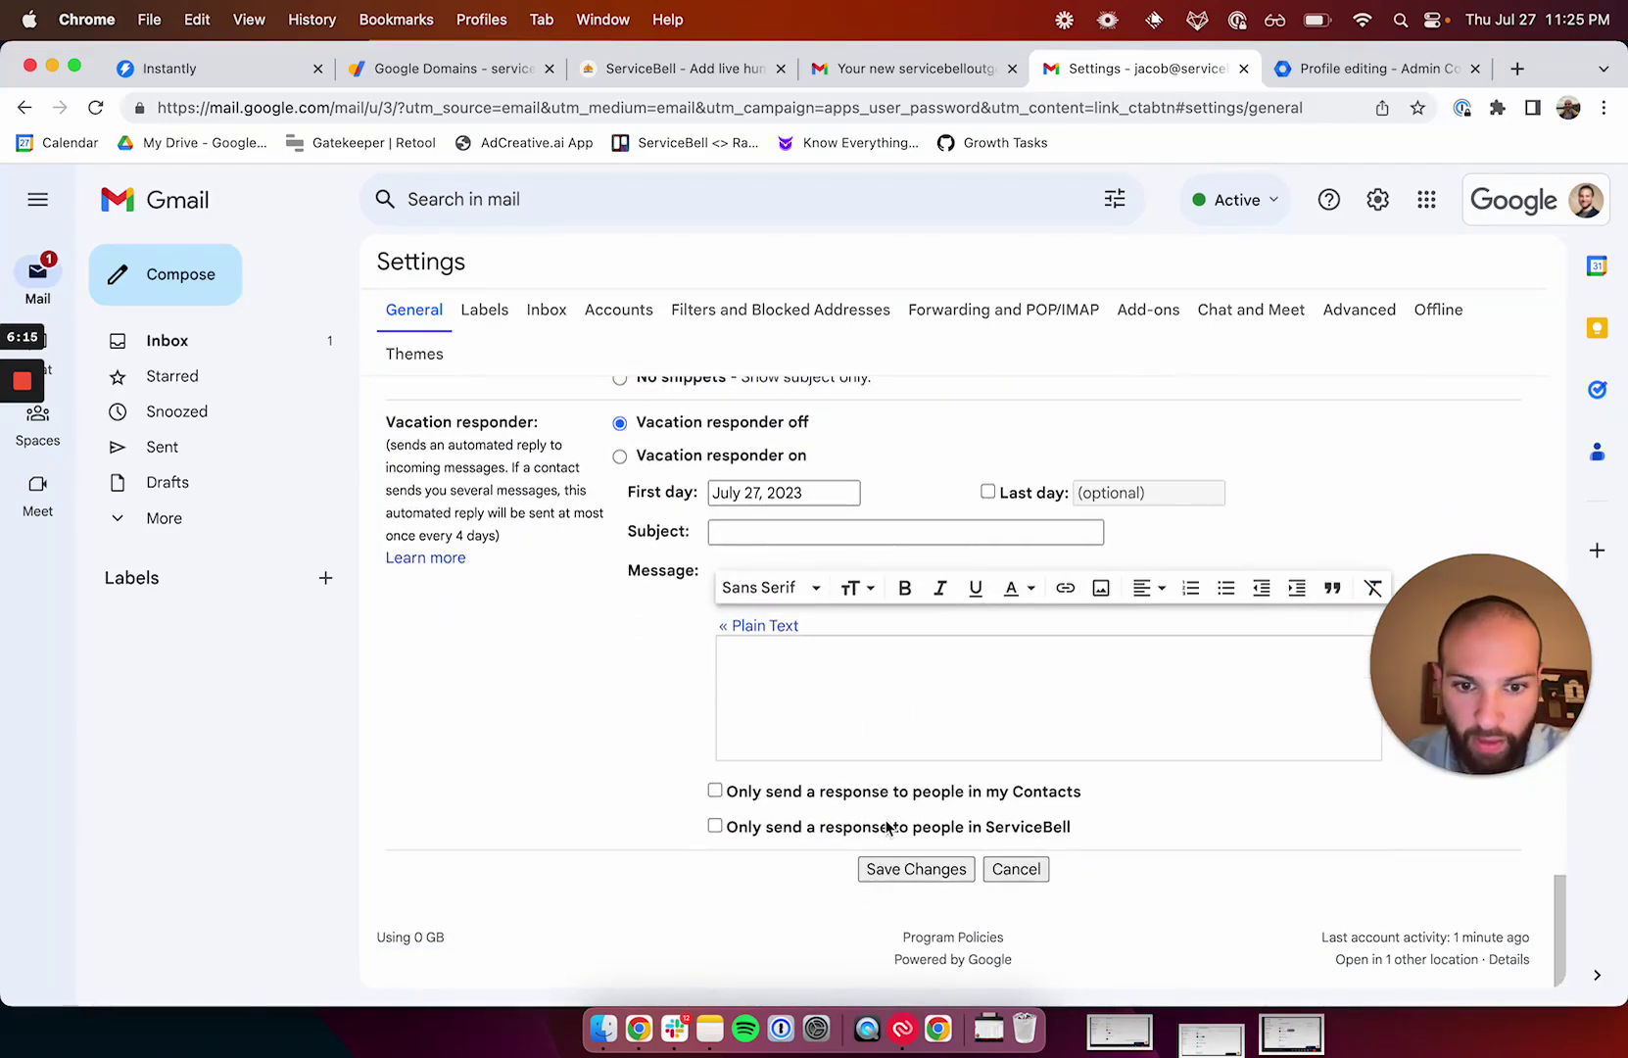
pyautogui.click(892, 868)
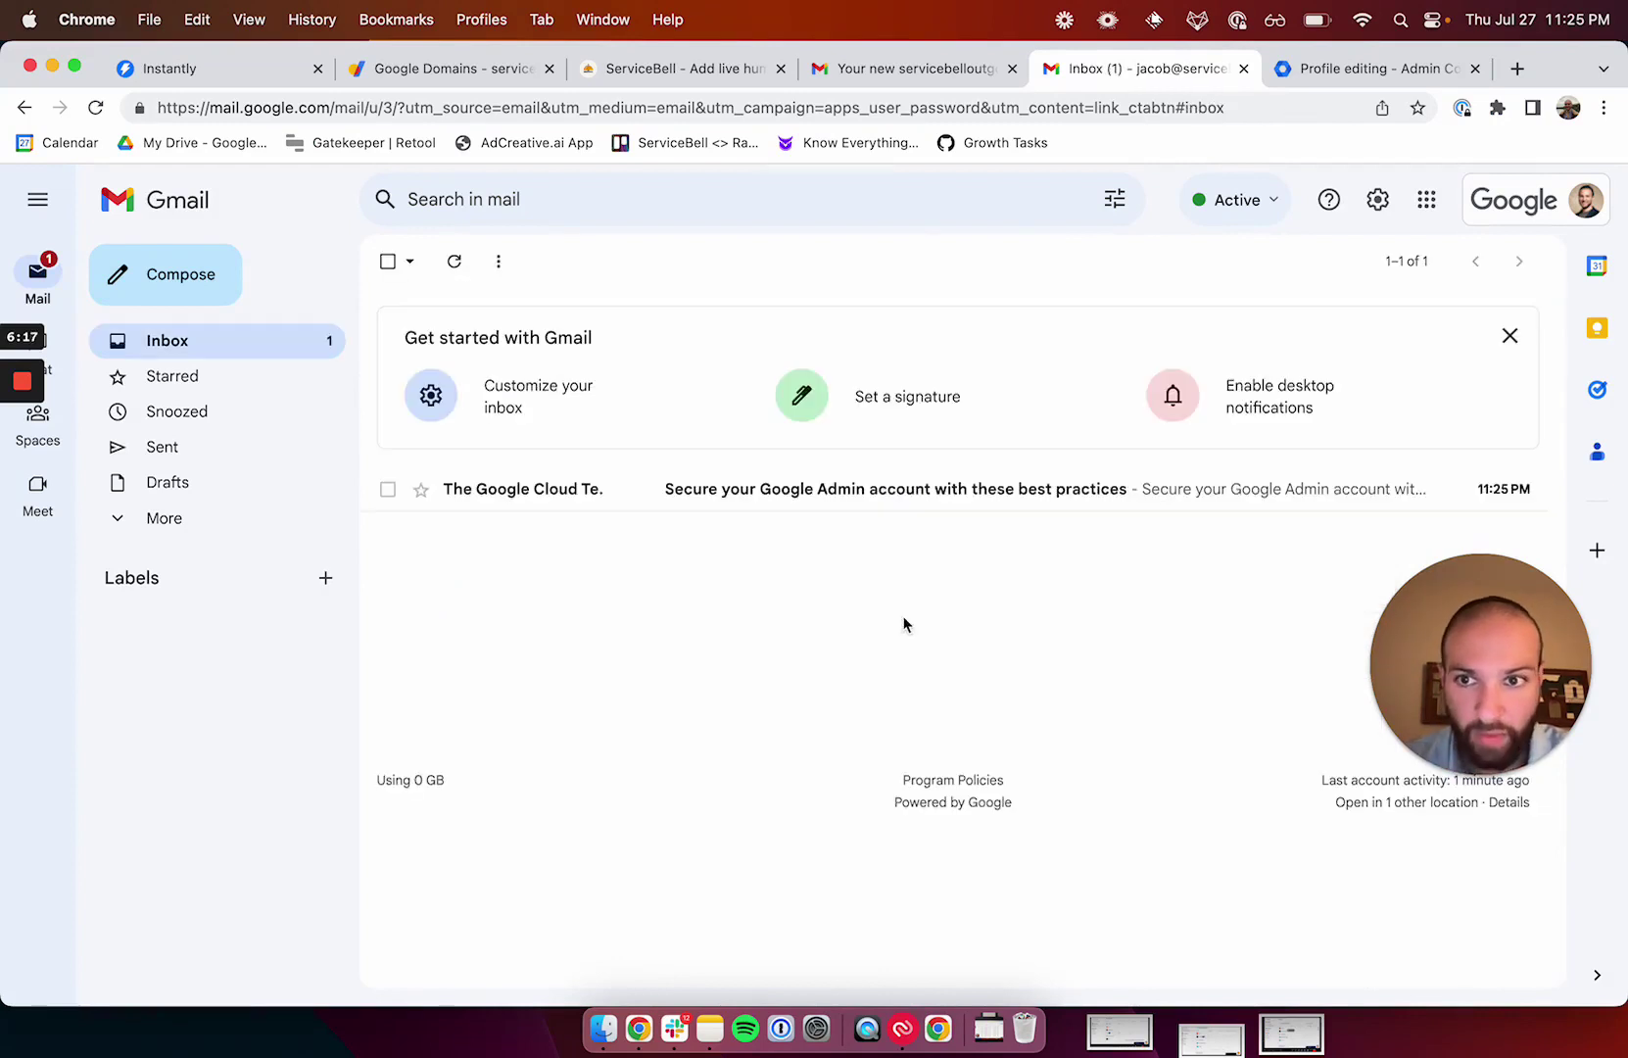
# Open a test message to confirm the signature appears, then close it.
pyautogui.click(164, 274)
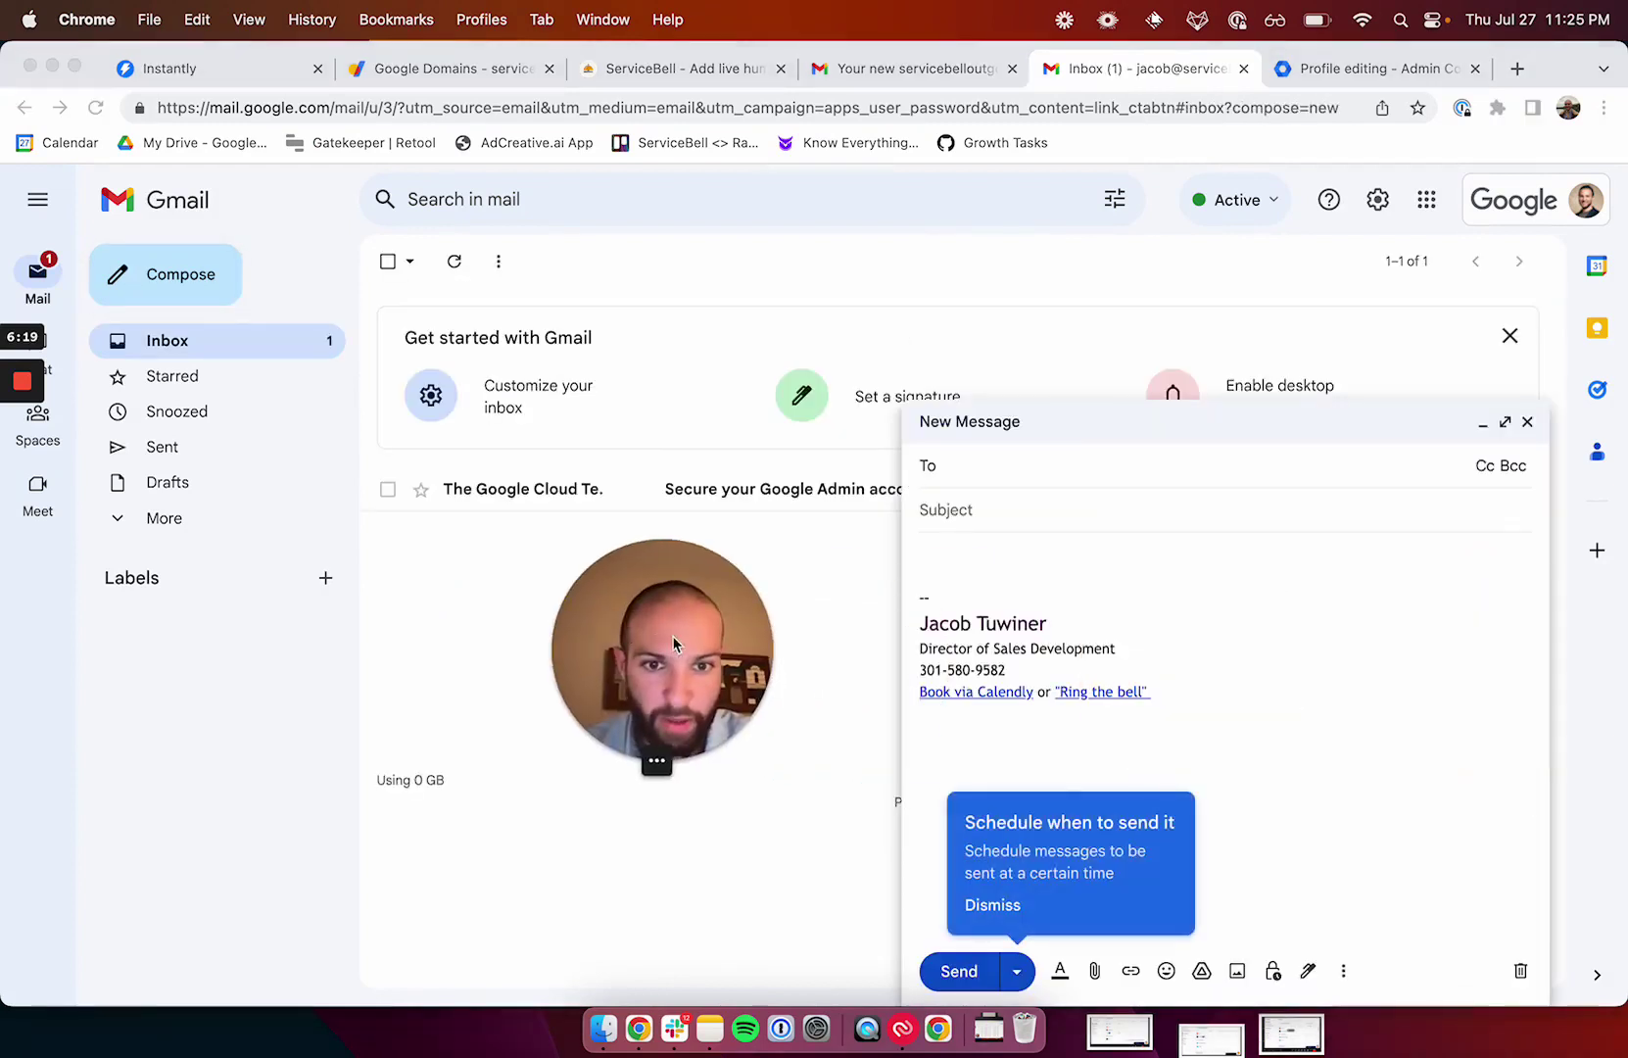
pyautogui.click(1527, 422)
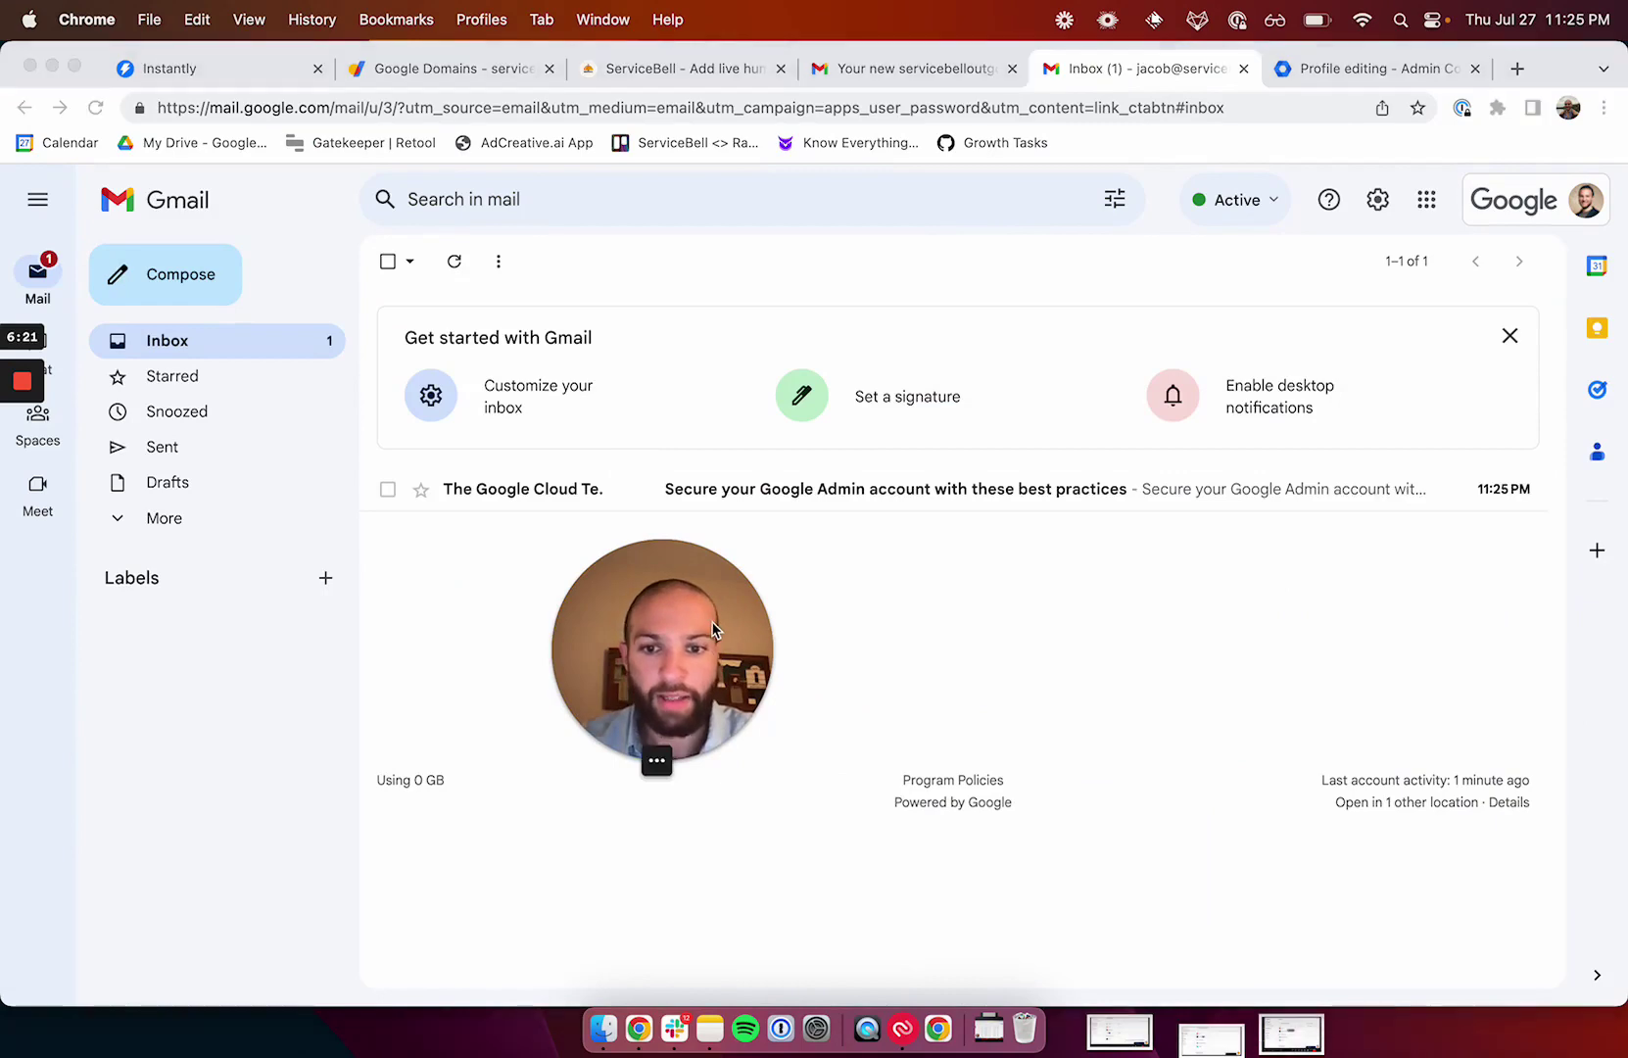
pyautogui.moveTo(744, 629); pyautogui.dragTo(1573, 335)
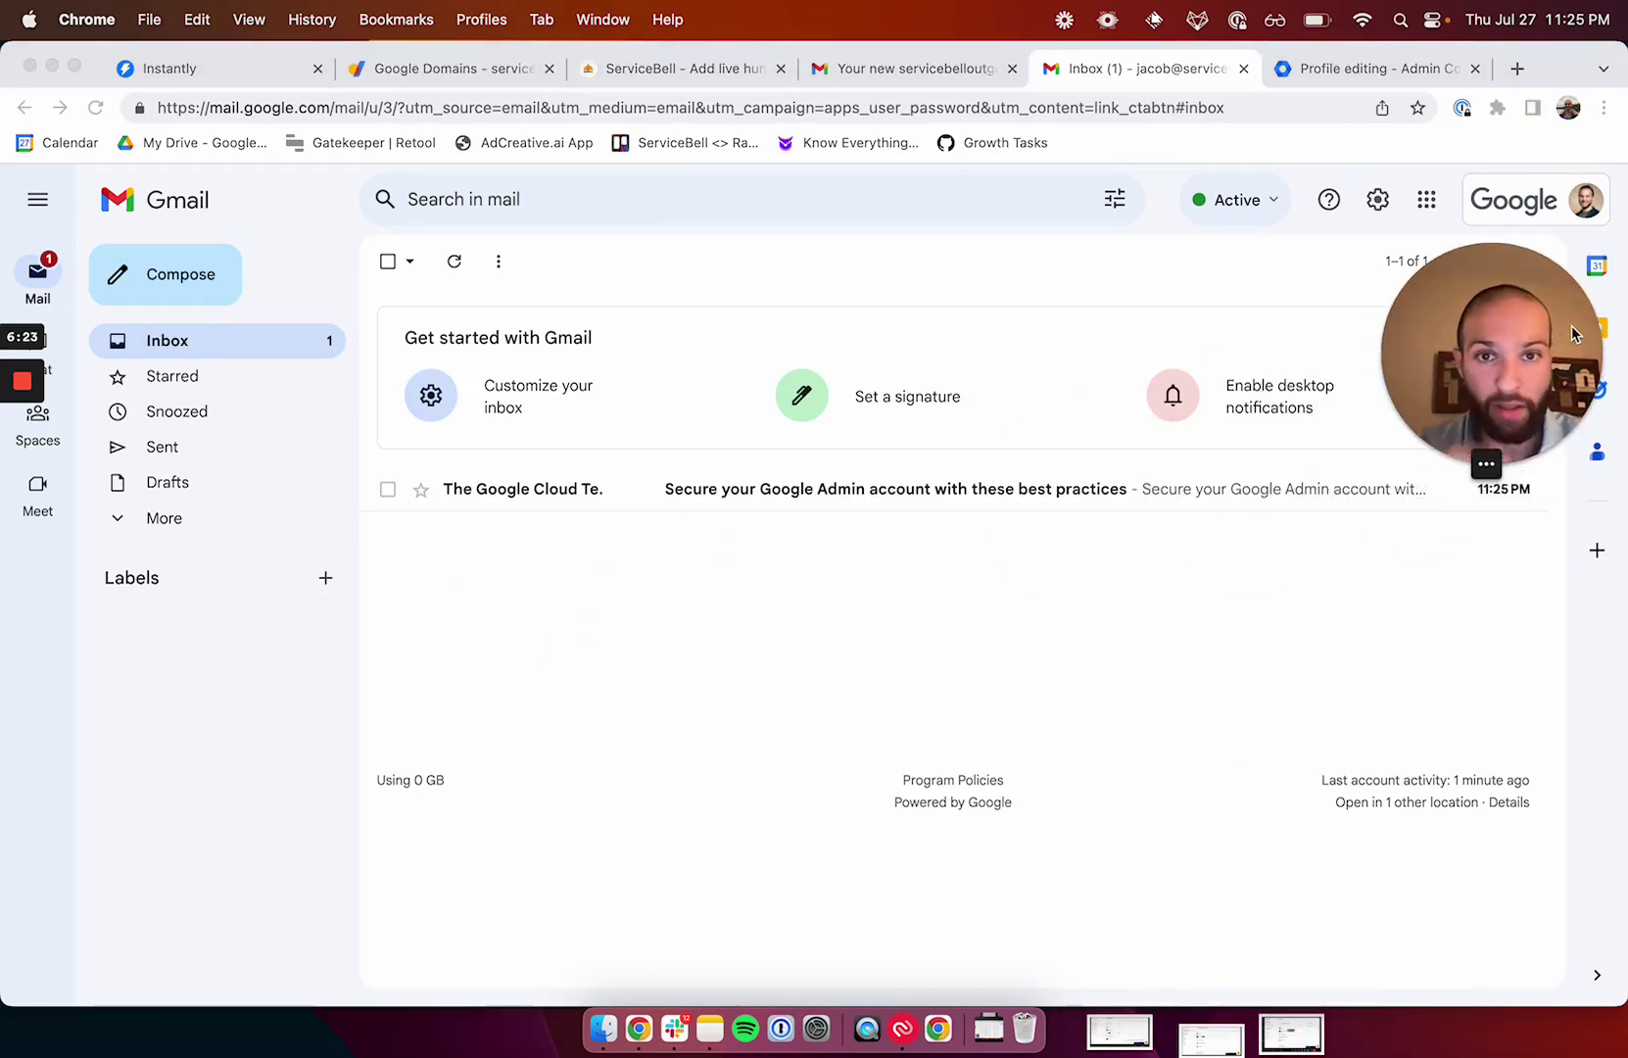
pyautogui.click(1114, 84)
# Go to instantly.ai, log in, and bring up the Email Accounts list.
pyautogui.click(916, 68)
pyautogui.click(943, 106)
pyautogui.write('instnat')
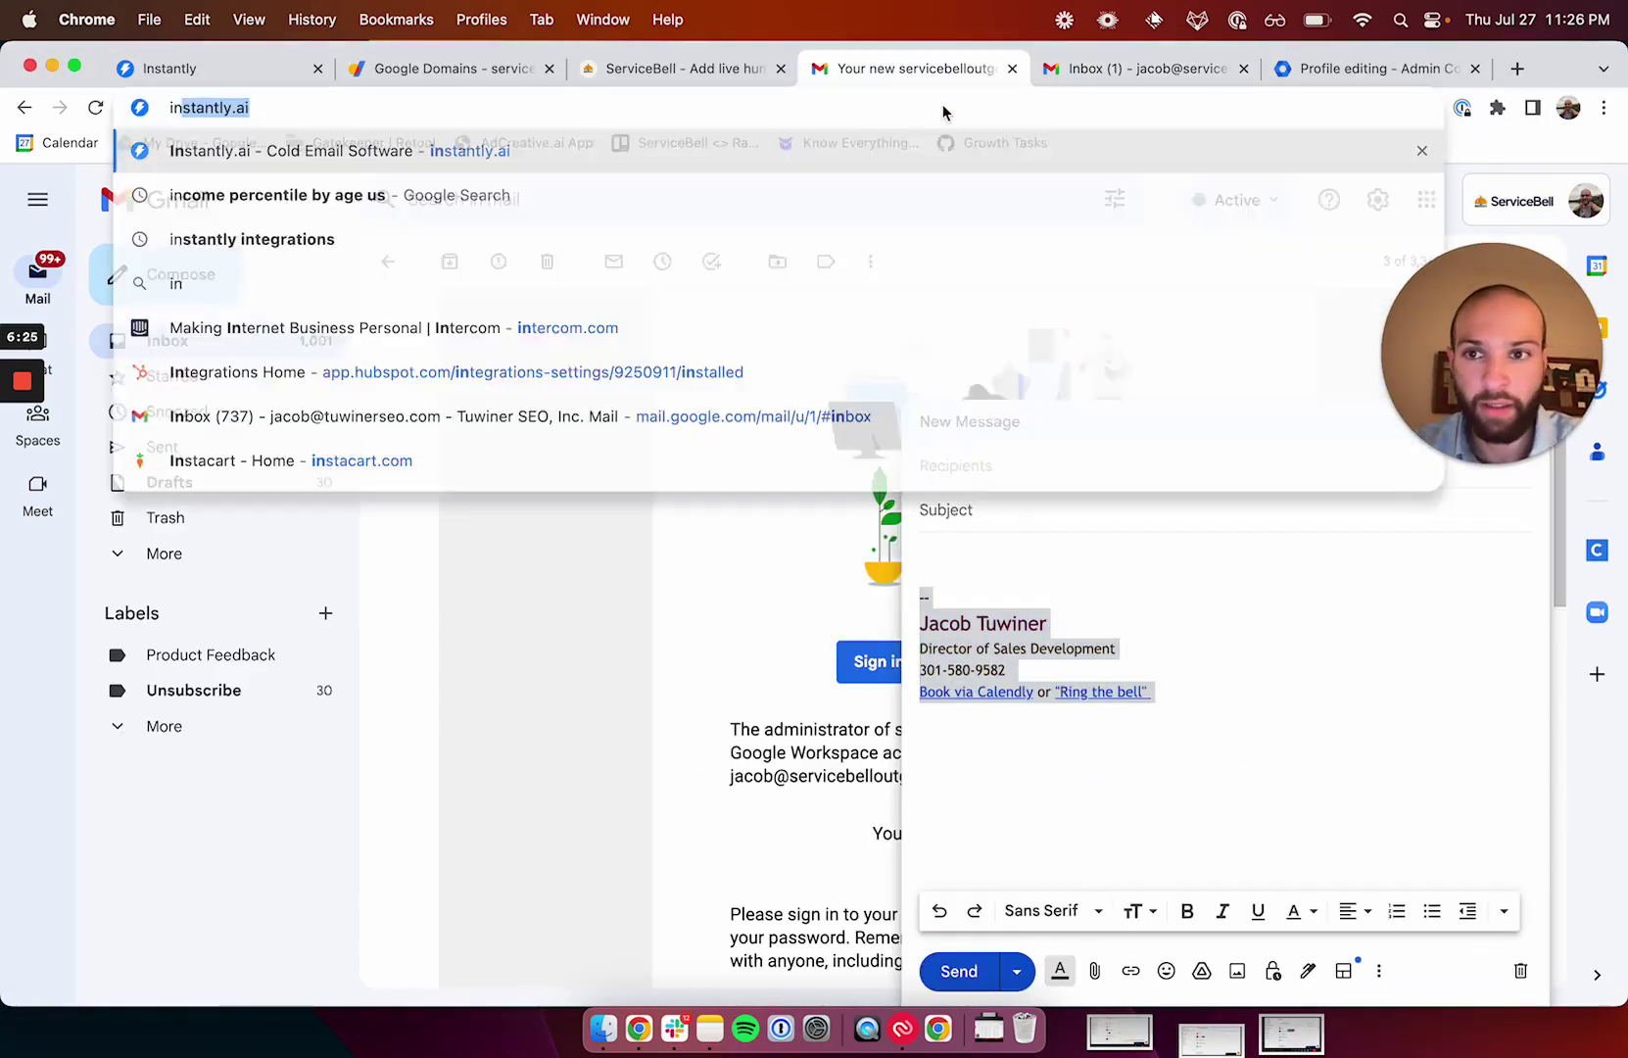
pyautogui.press('Return')
pyautogui.click(942, 106)
pyautogui.write('instantly')
pyautogui.press('Return')
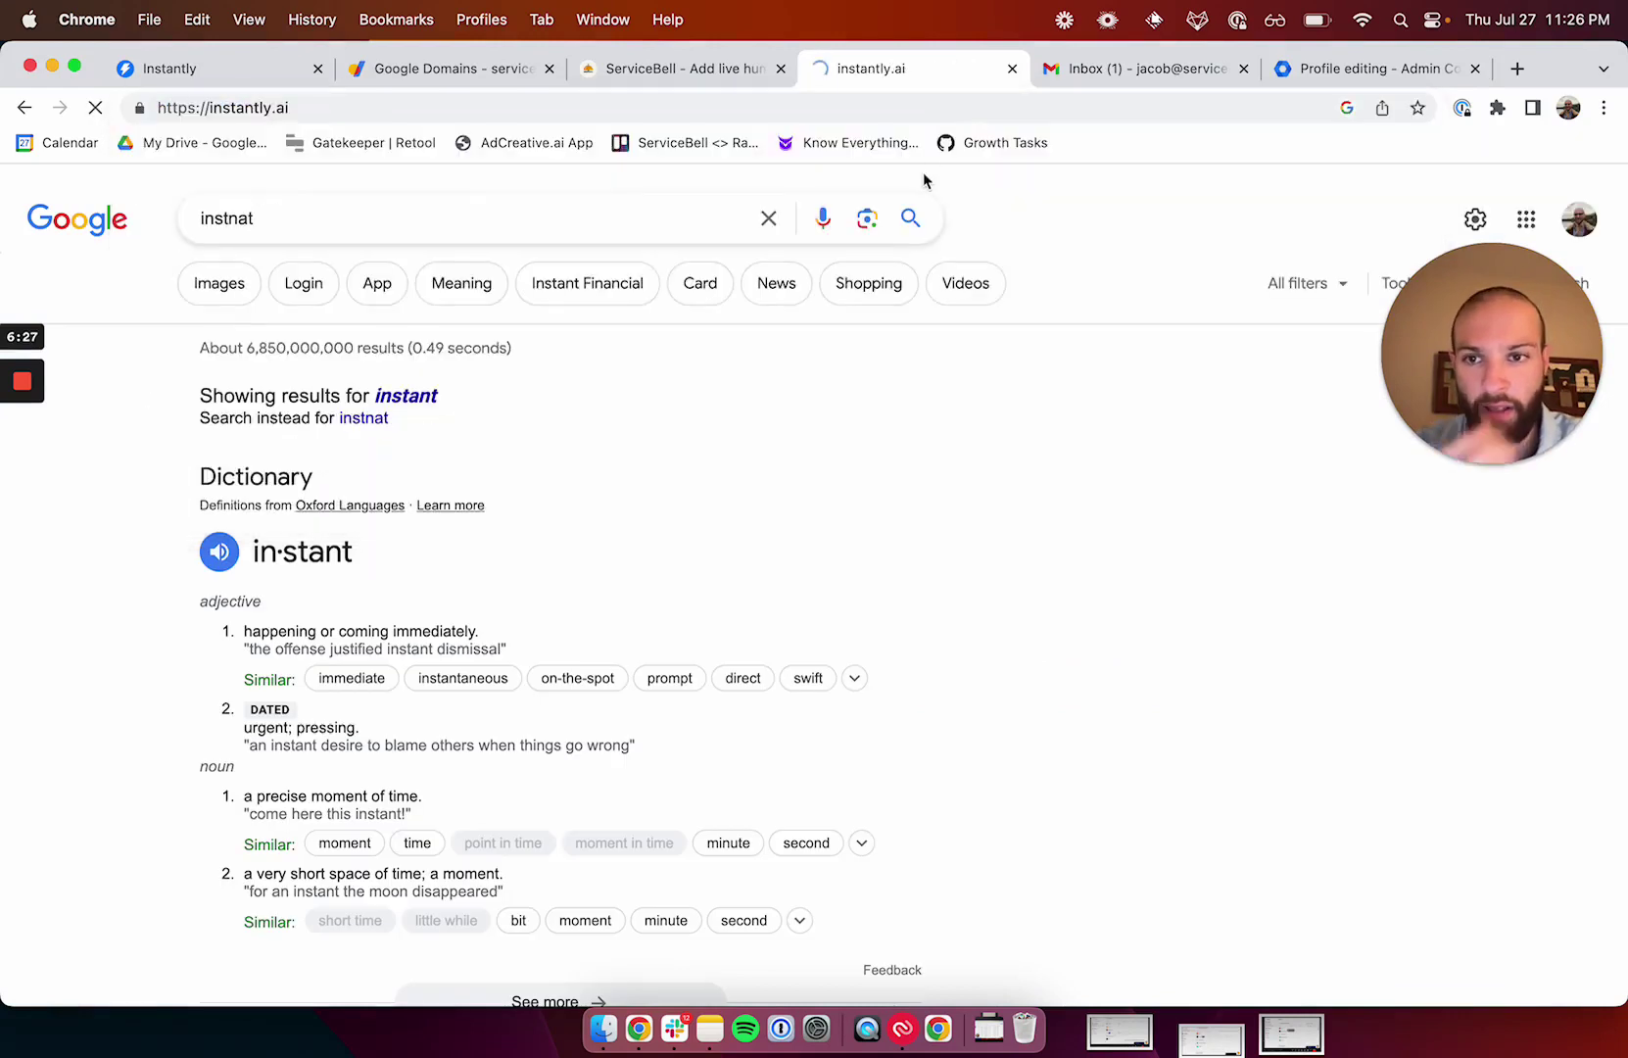
pyautogui.click(1285, 221)
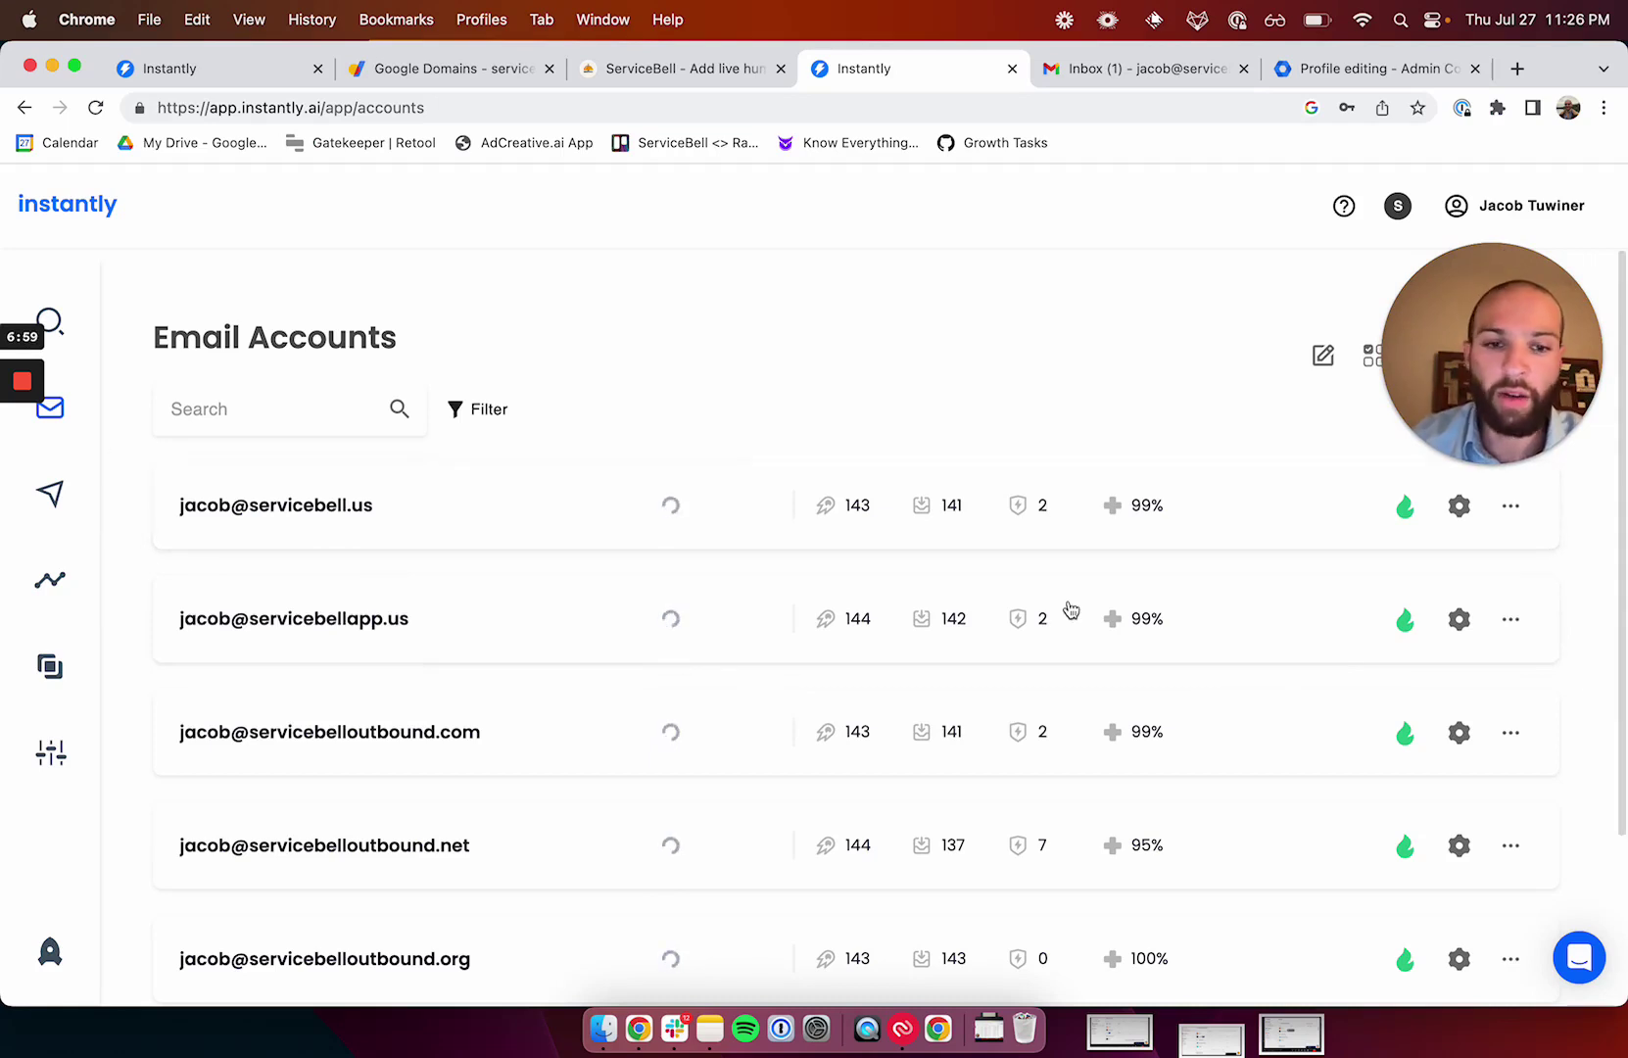
pyautogui.moveTo(1494, 340); pyautogui.dragTo(1494, 134)
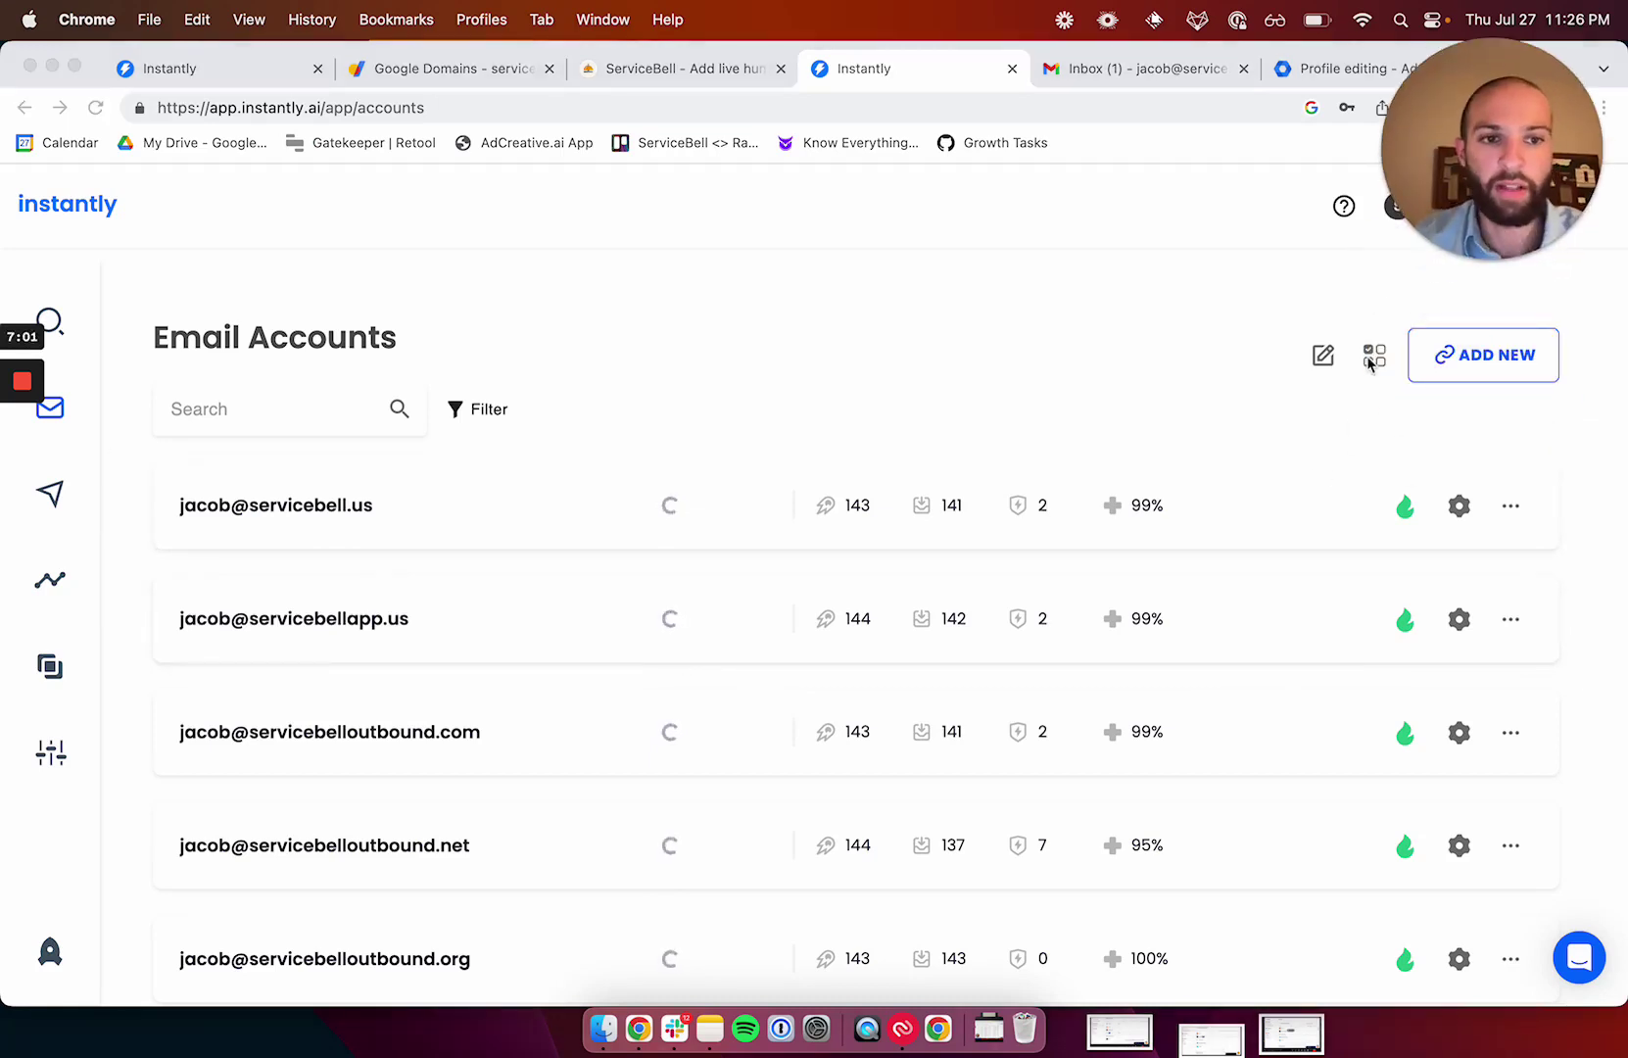
# Add a Gmail/G-Suite account with IMAP confirmed, copy Instantly's Client-ID, and open the Workspace admin panel.
pyautogui.click(1465, 355)
pyautogui.click(745, 459)
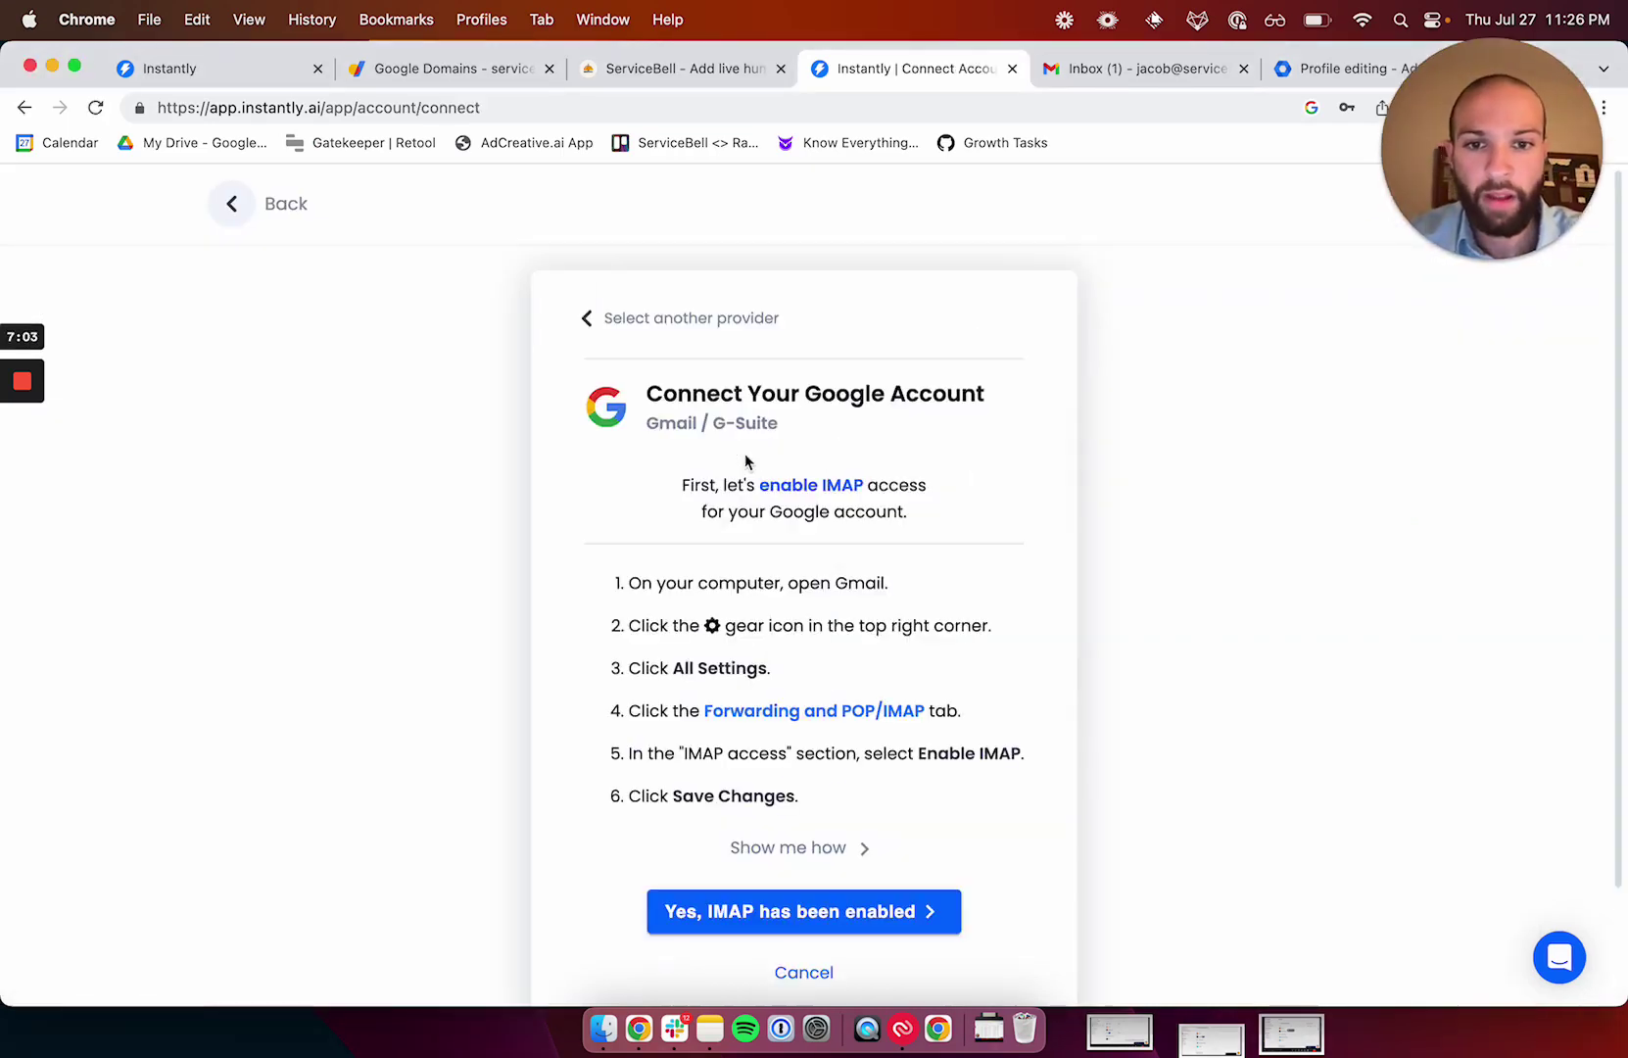
pyautogui.scroll(-2, 762, 750)
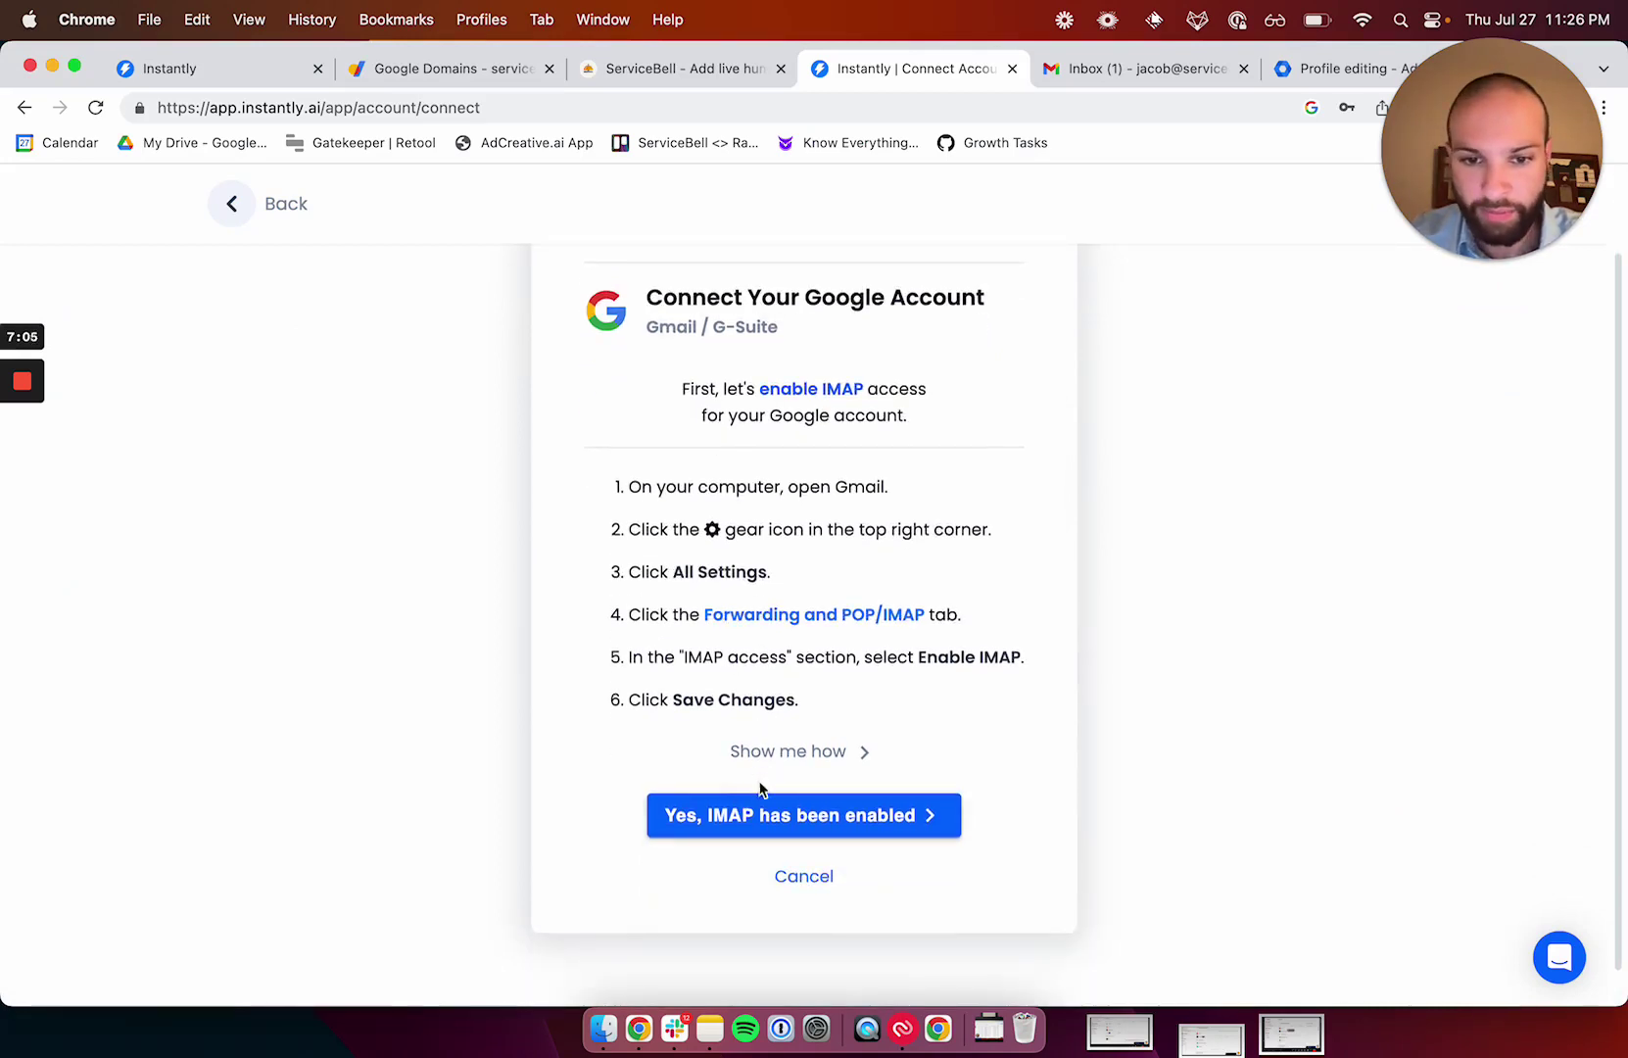
pyautogui.click(753, 813)
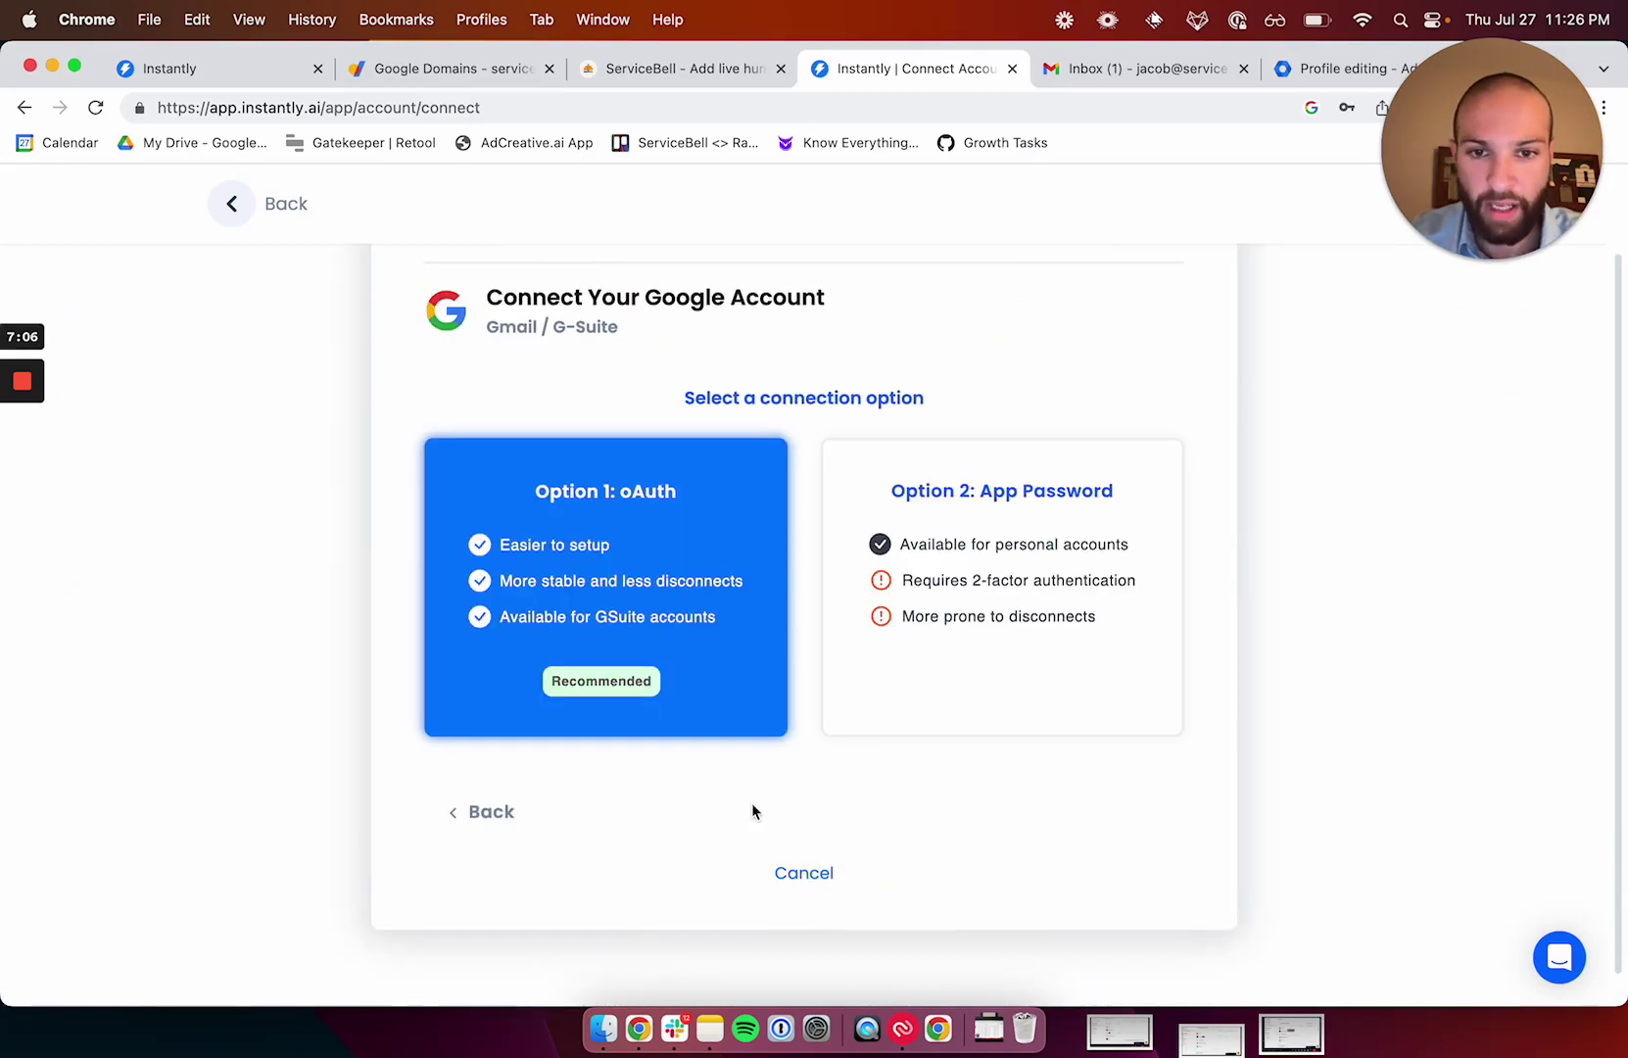
pyautogui.click(664, 619)
pyautogui.scroll(-1, 705, 666)
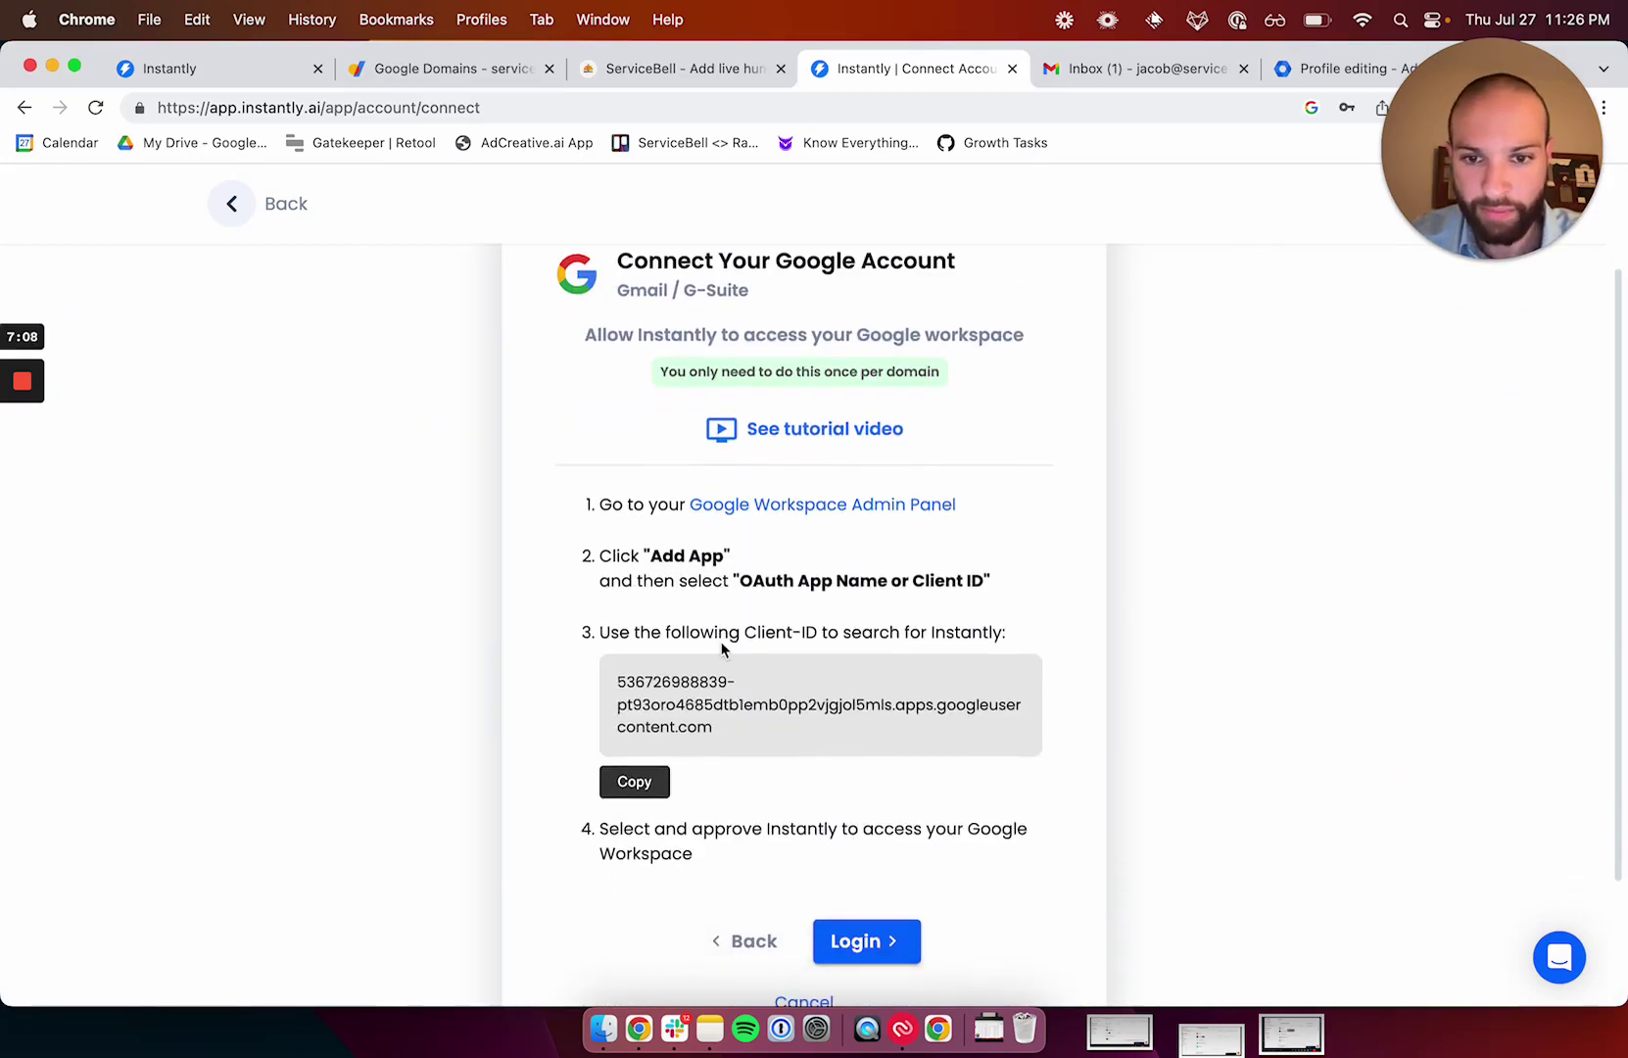
pyautogui.click(645, 782)
pyautogui.click(763, 505)
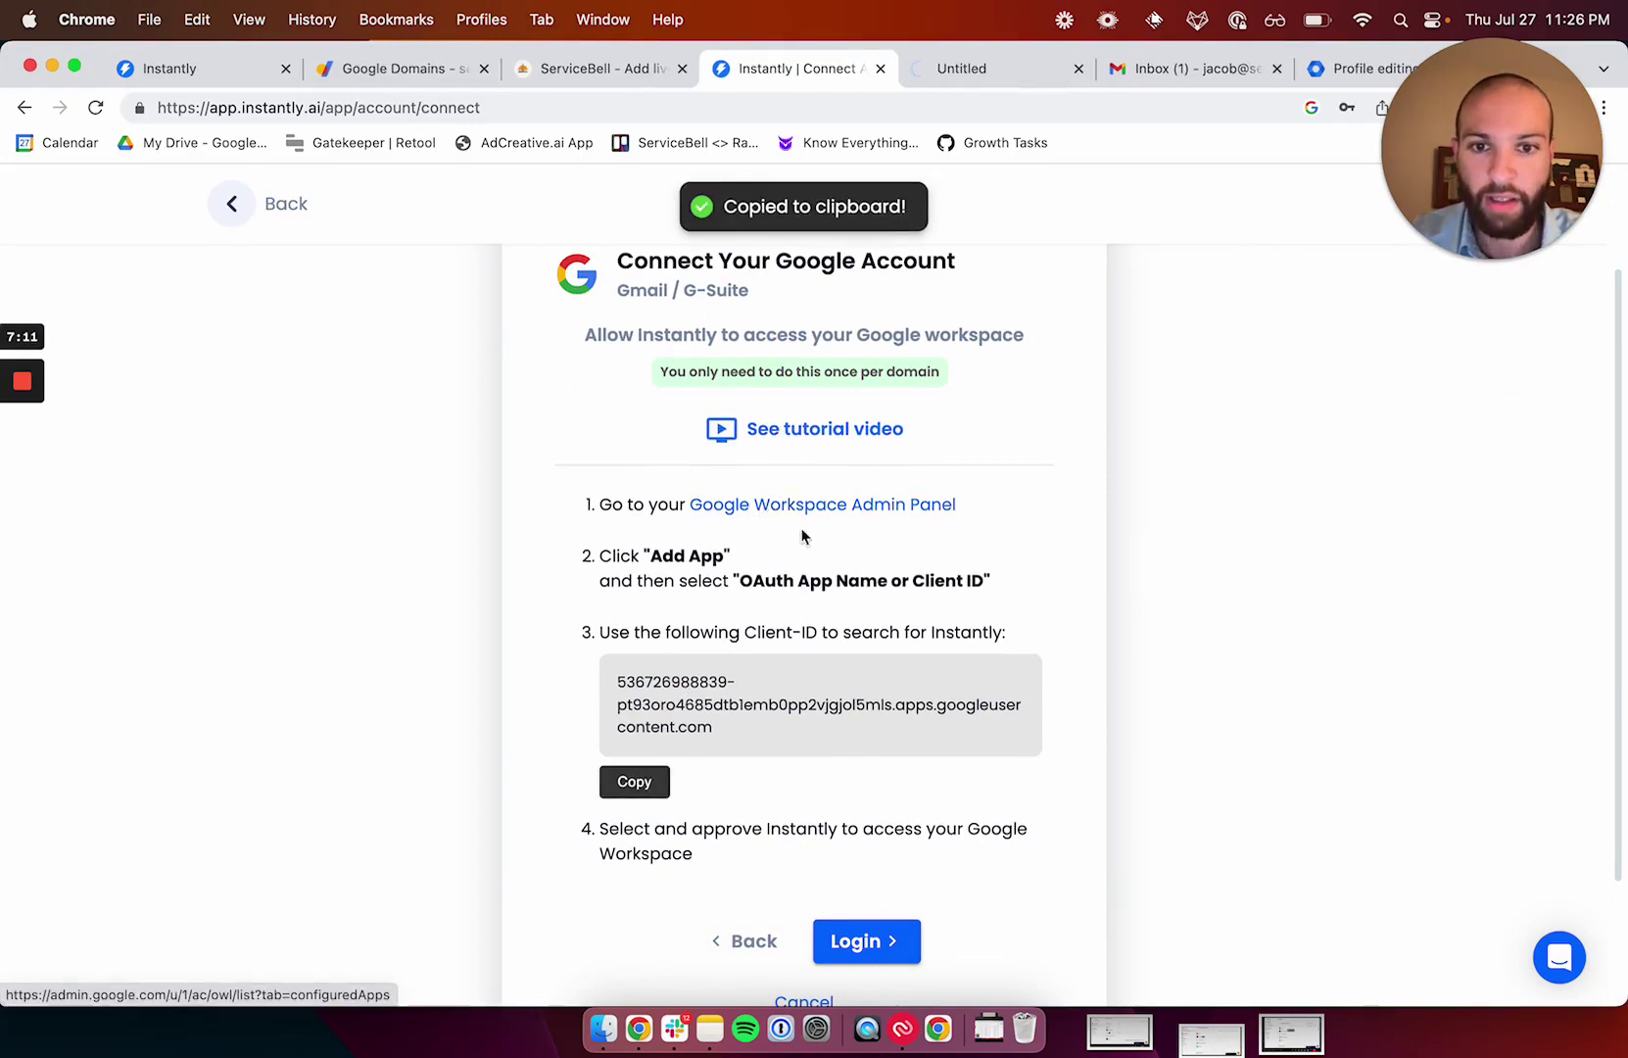
# Sign in to the Google admin panel as the servicebelloutgoing.com account.
pyautogui.click(1001, 83)
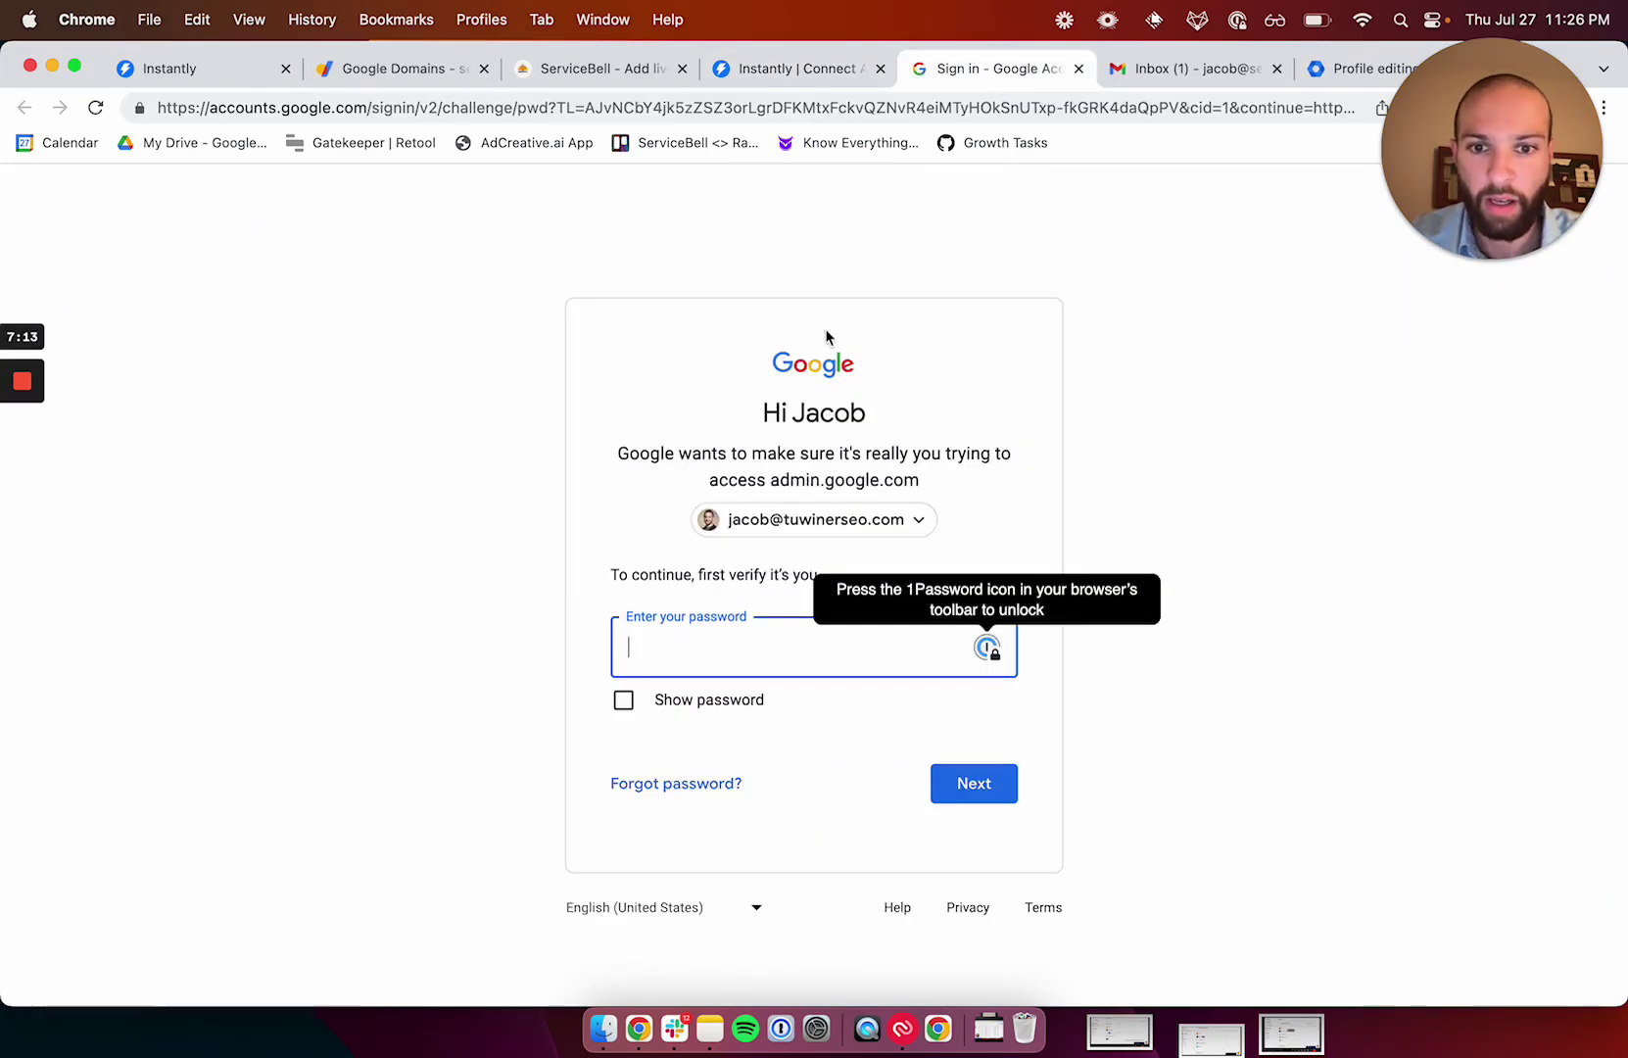
pyautogui.click(812, 512)
pyautogui.click(806, 698)
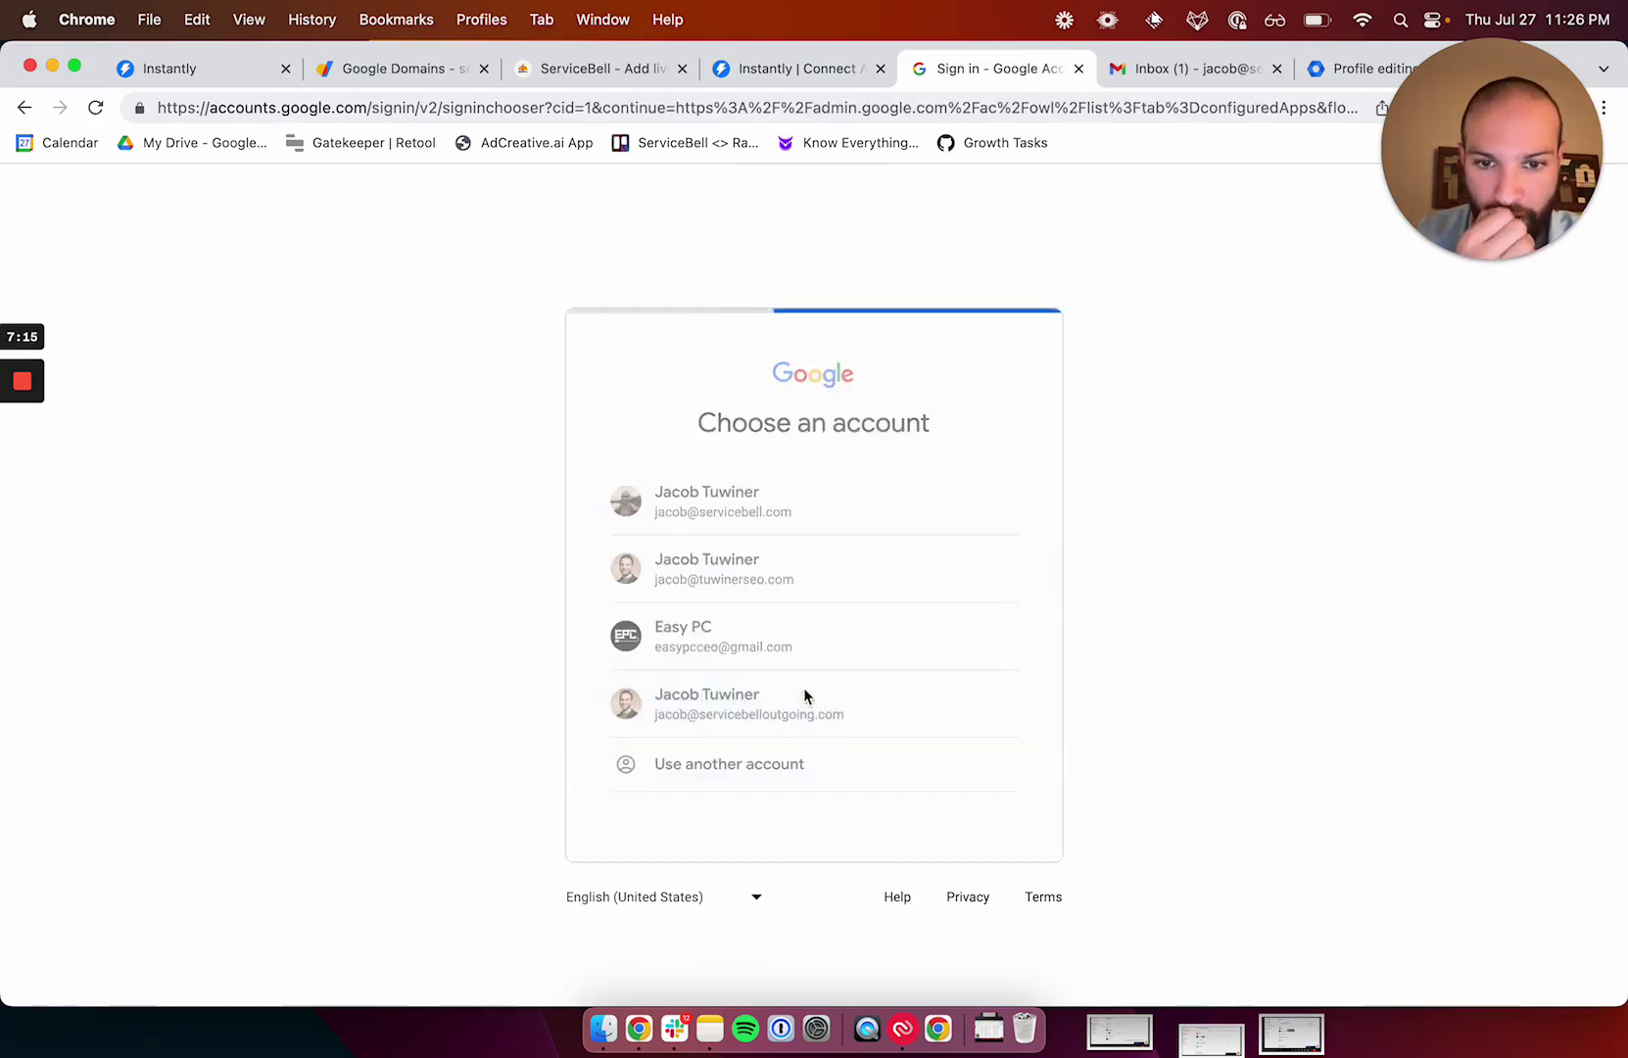
pyautogui.write('•••••••')
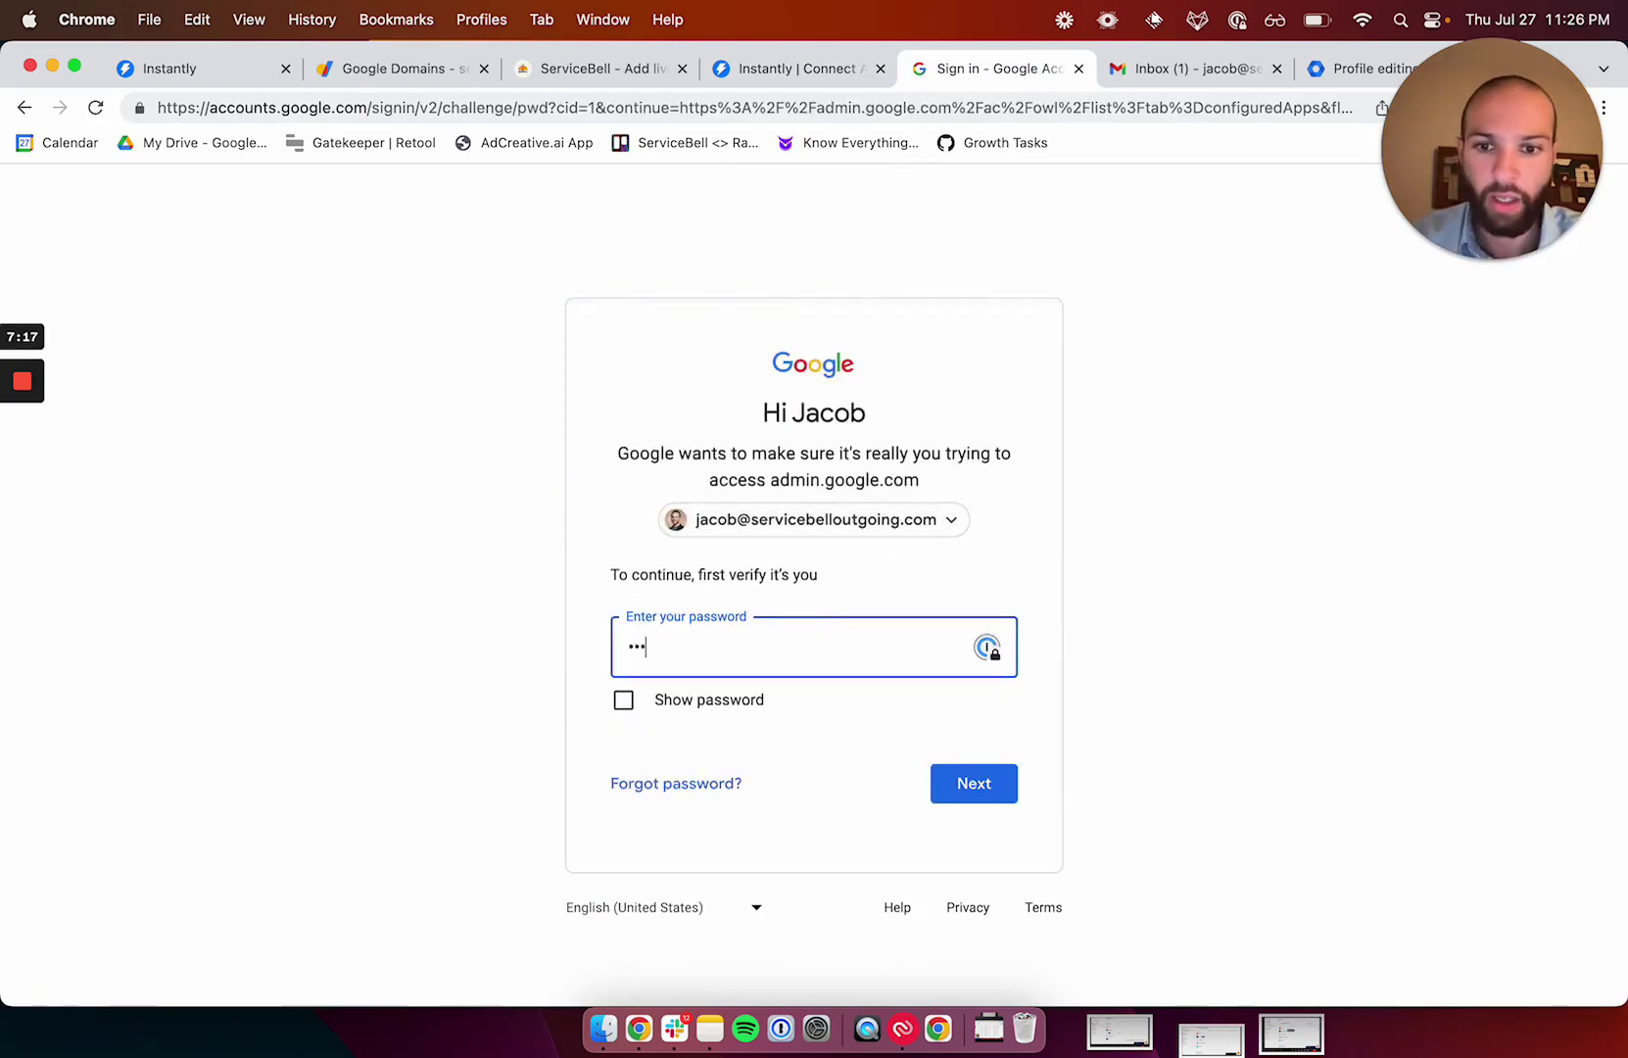
pyautogui.press('Return')
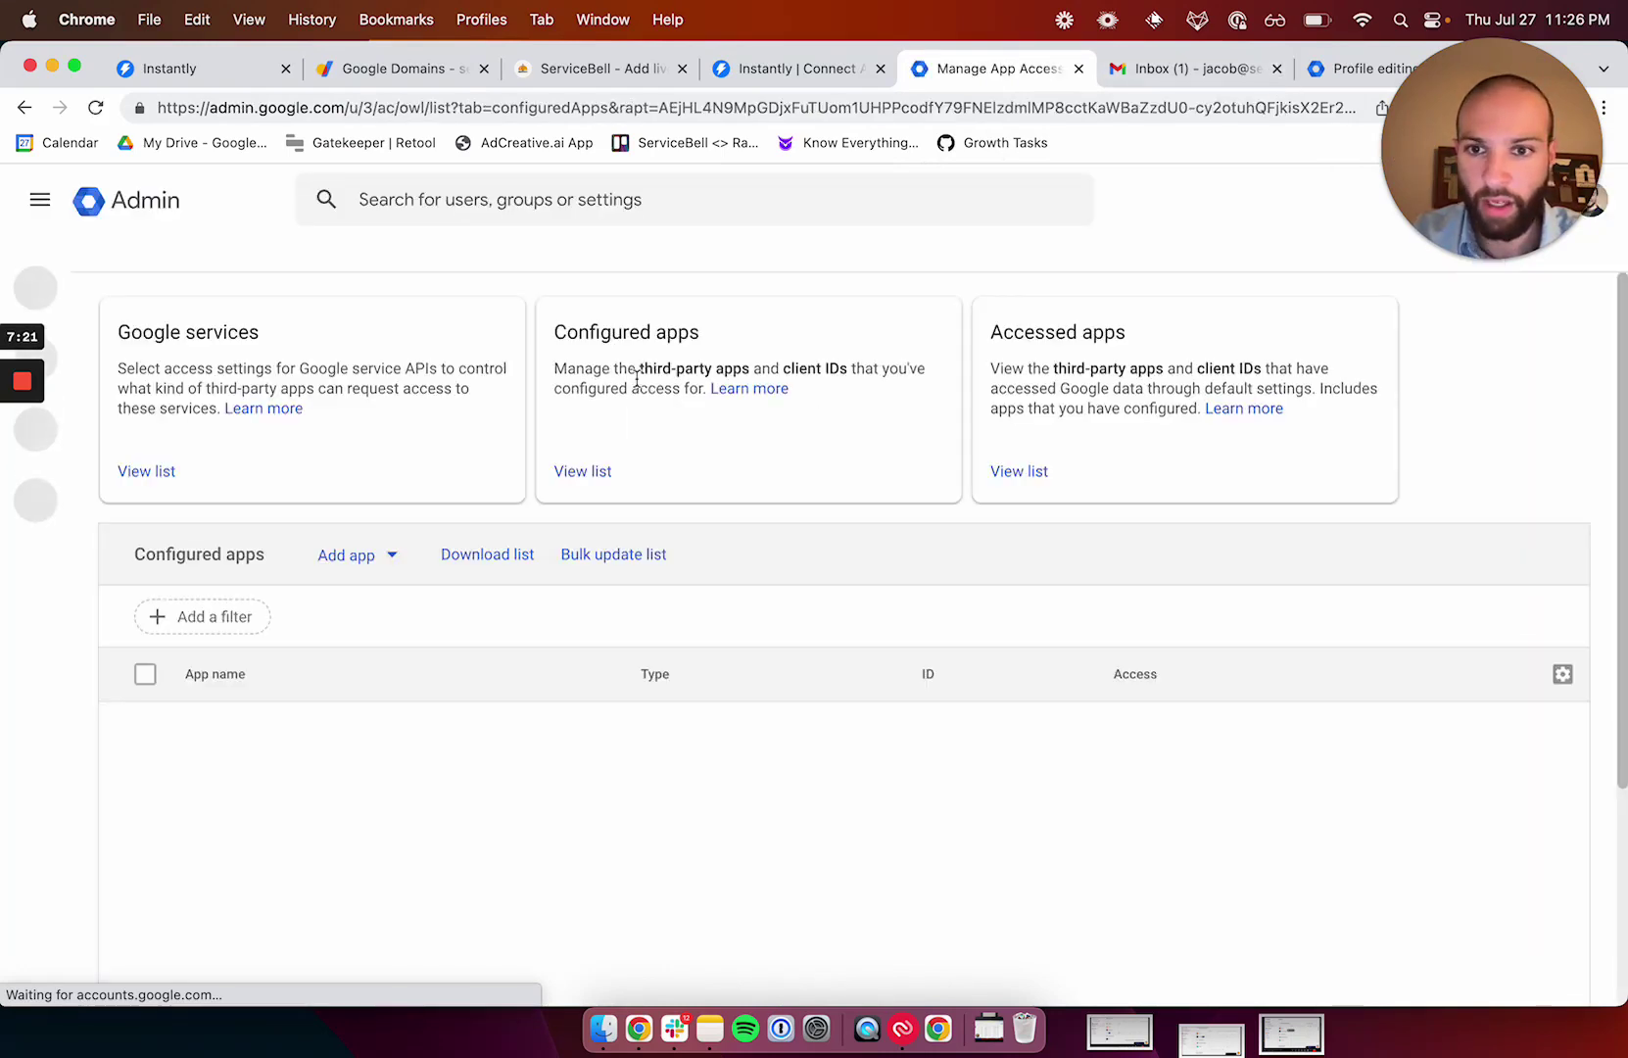
# Add an app by pasting Instantly's client ID and select Instantly oAuth v1.
pyautogui.click(392, 557)
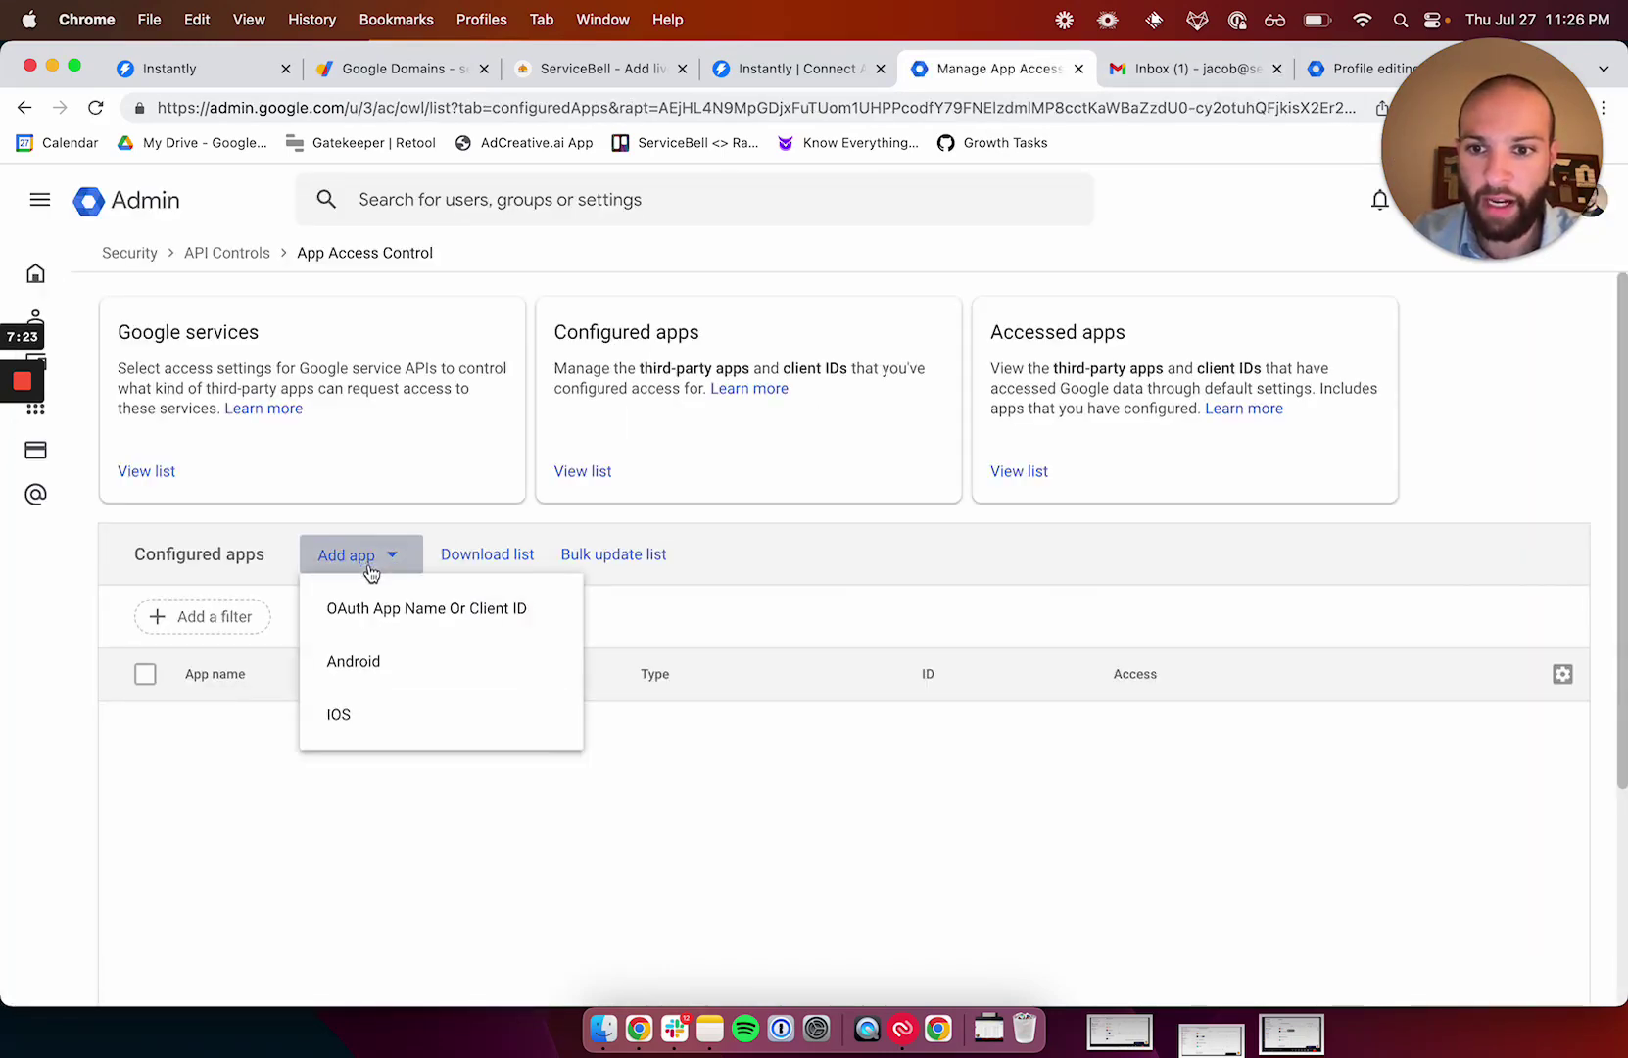
pyautogui.click(516, 618)
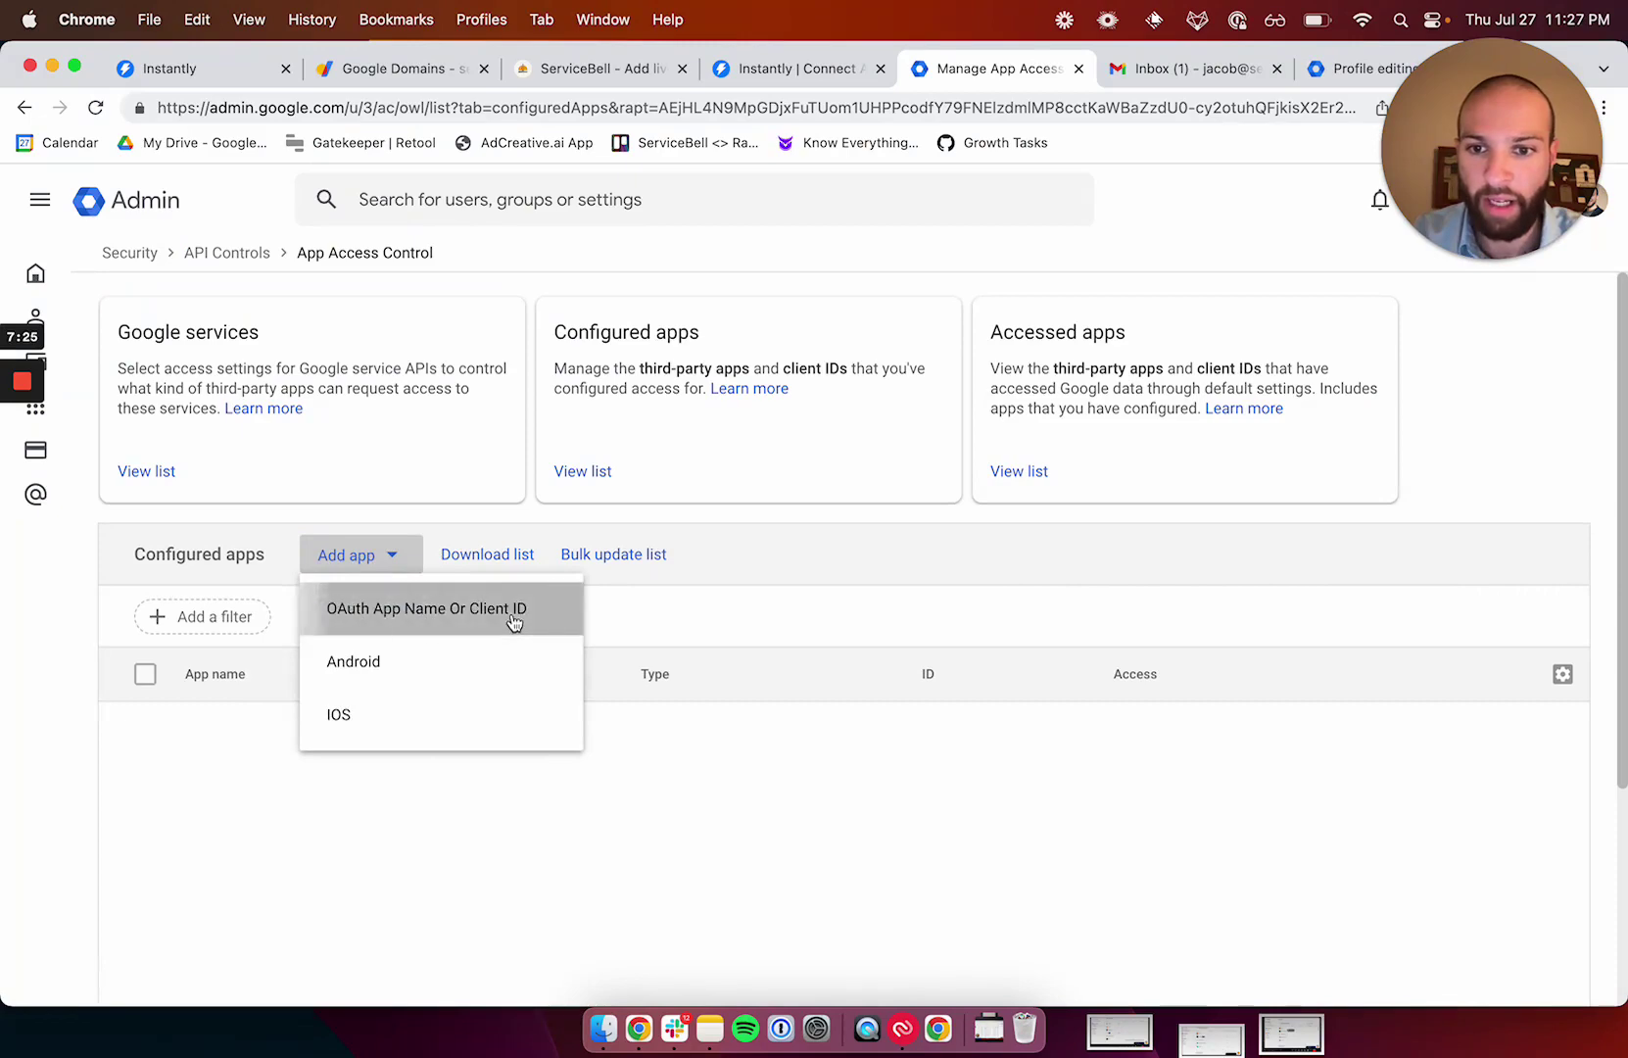
pyautogui.click(685, 446)
pyautogui.press('super+v')
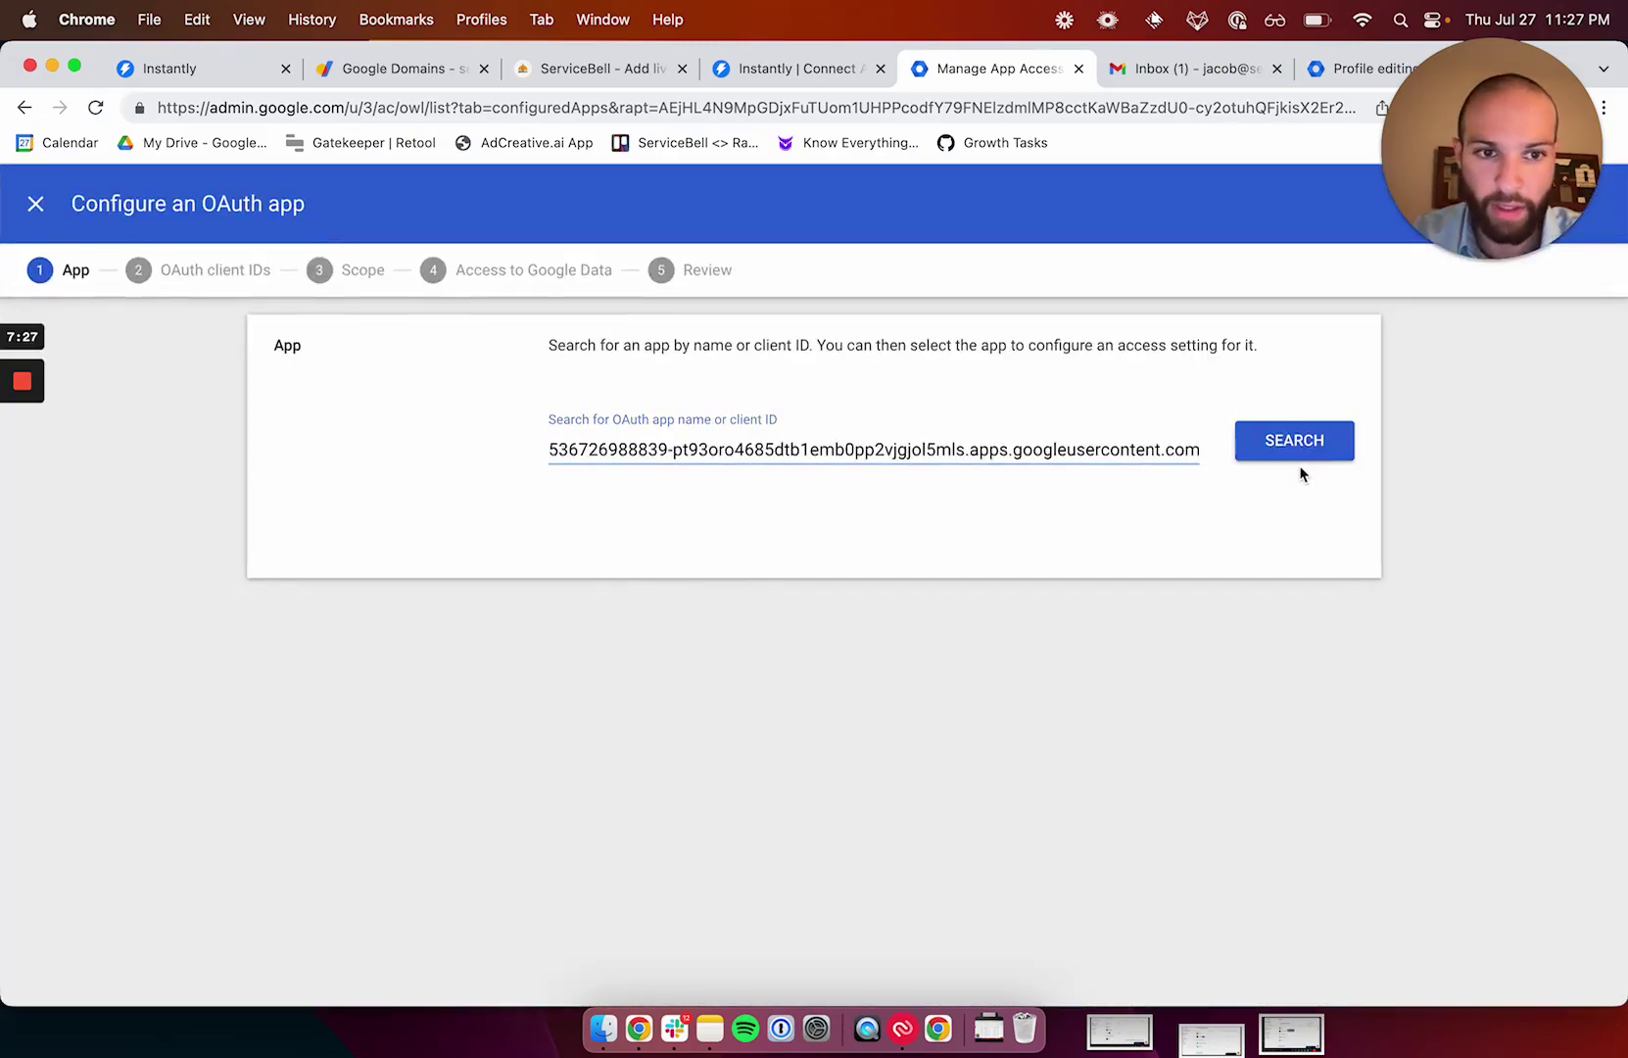
pyautogui.click(1295, 448)
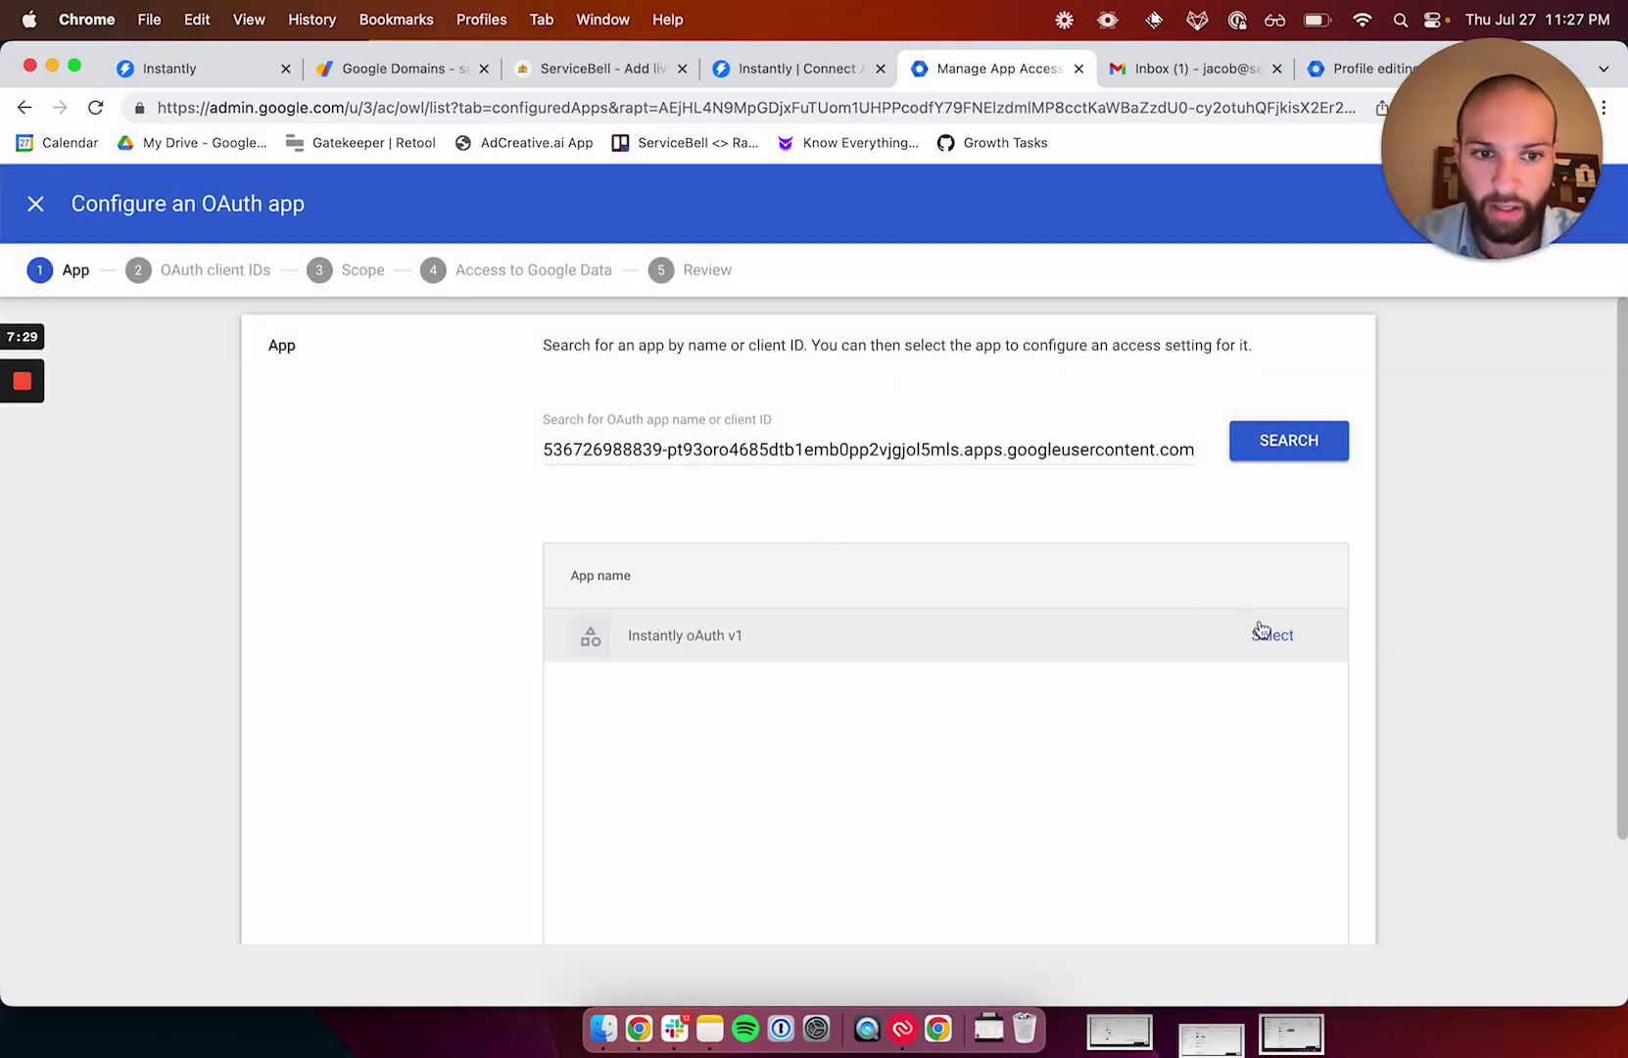
pyautogui.click(1261, 630)
pyautogui.click(596, 497)
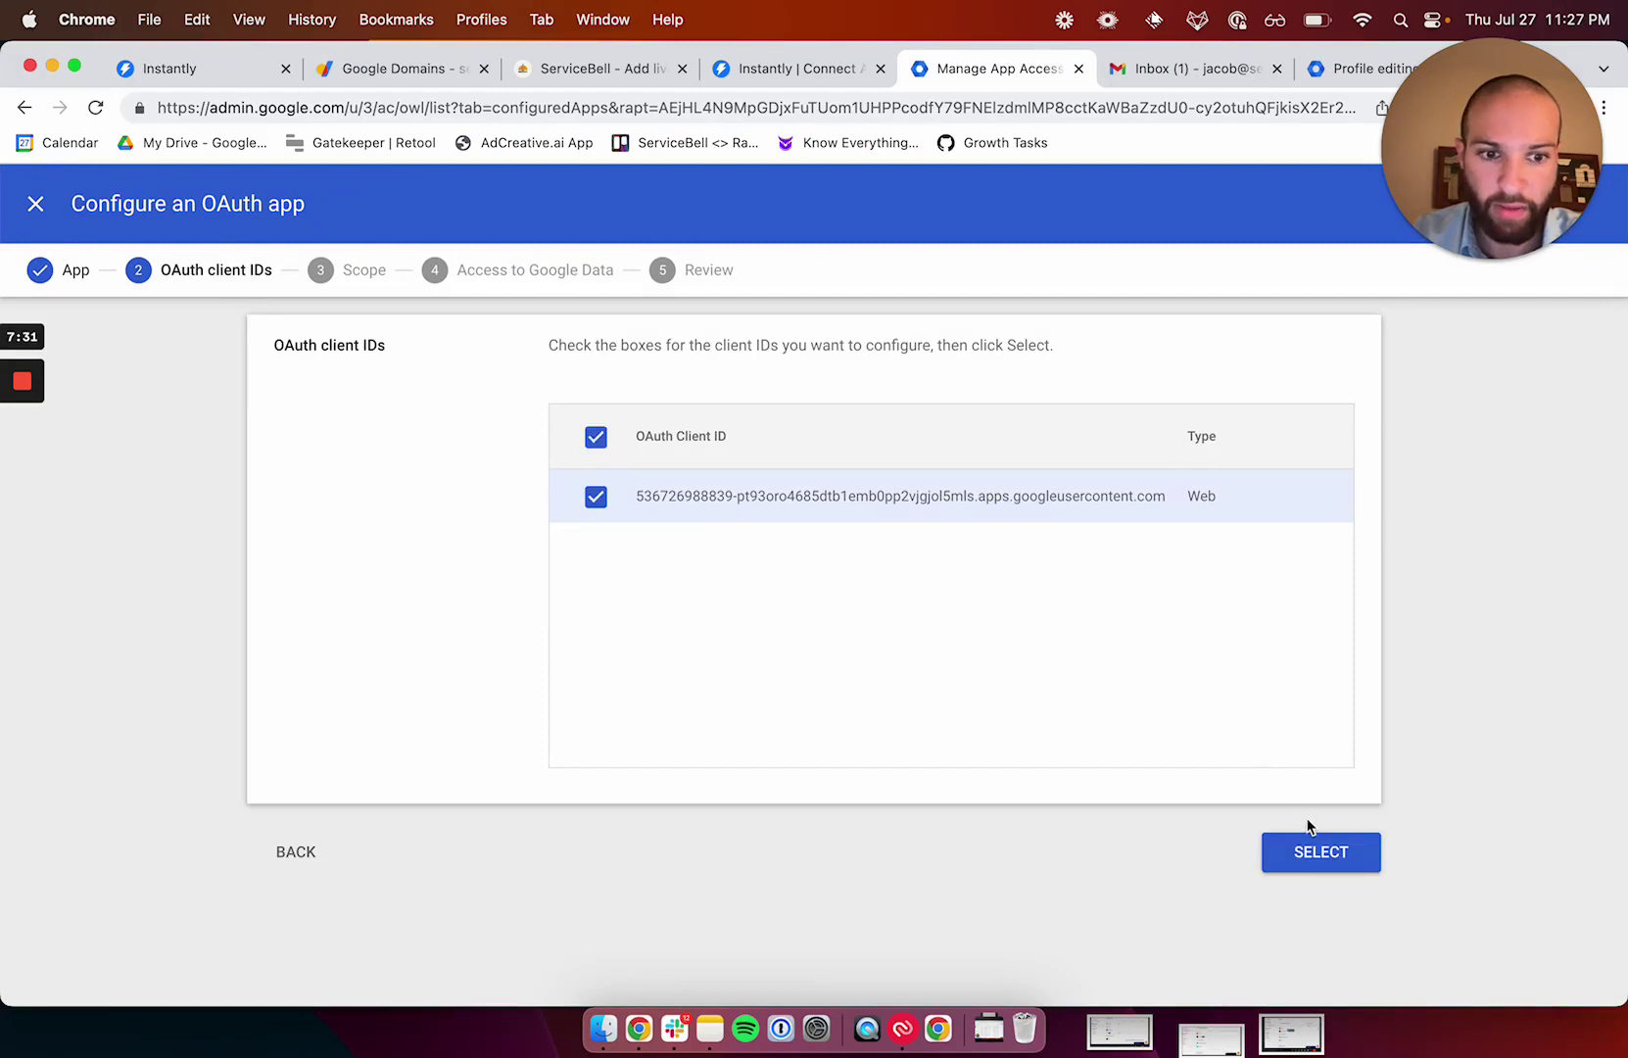
pyautogui.click(1318, 851)
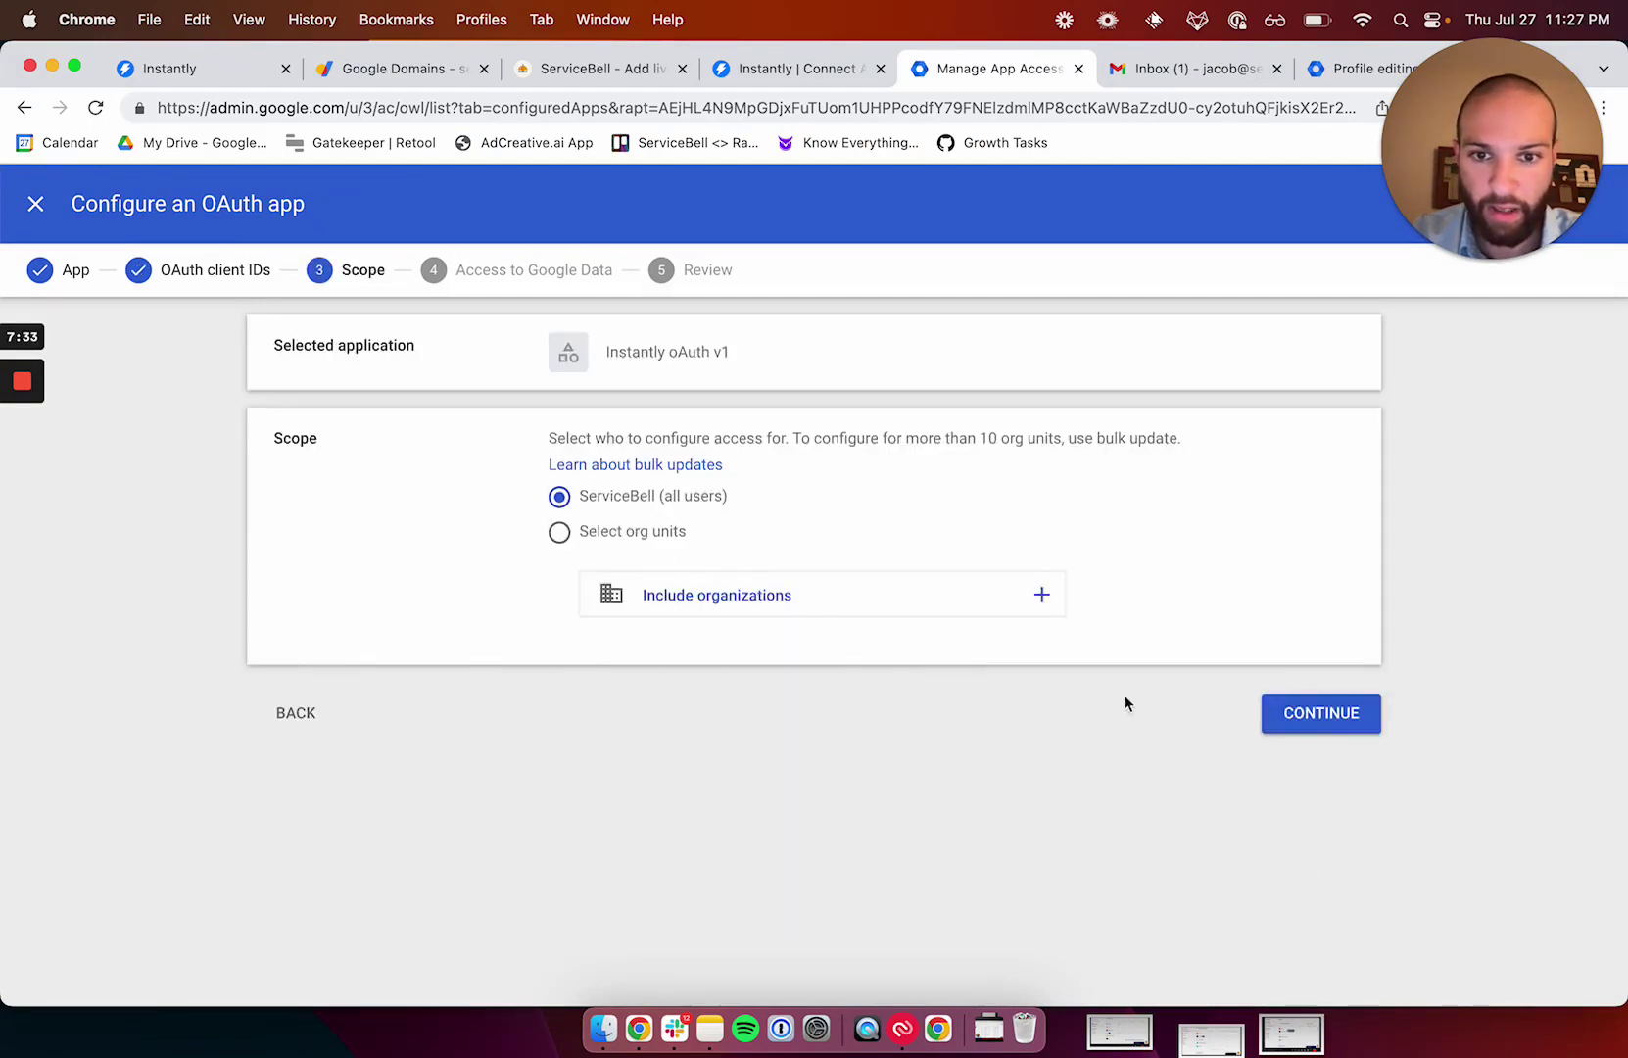
# Give Instantly oAuth v1 Trusted access for all ServiceBell users and finish.
pyautogui.click(1342, 725)
pyautogui.click(560, 530)
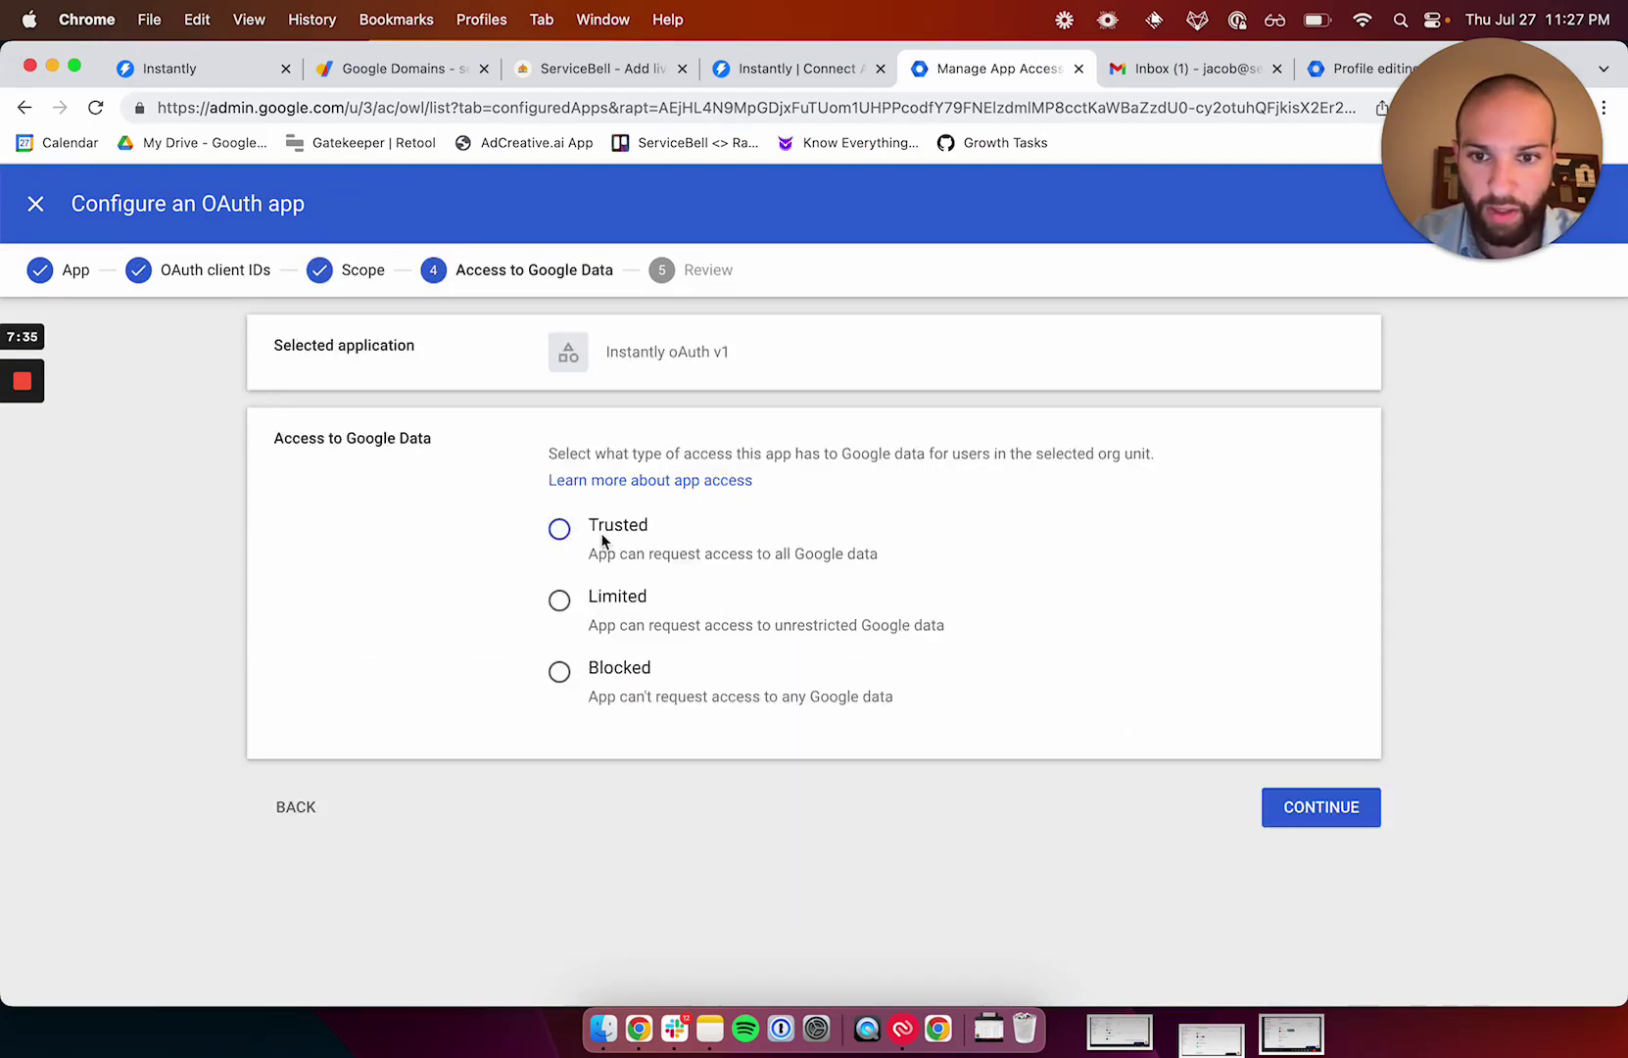
pyautogui.click(1350, 807)
pyautogui.scroll(-3, 784, 666)
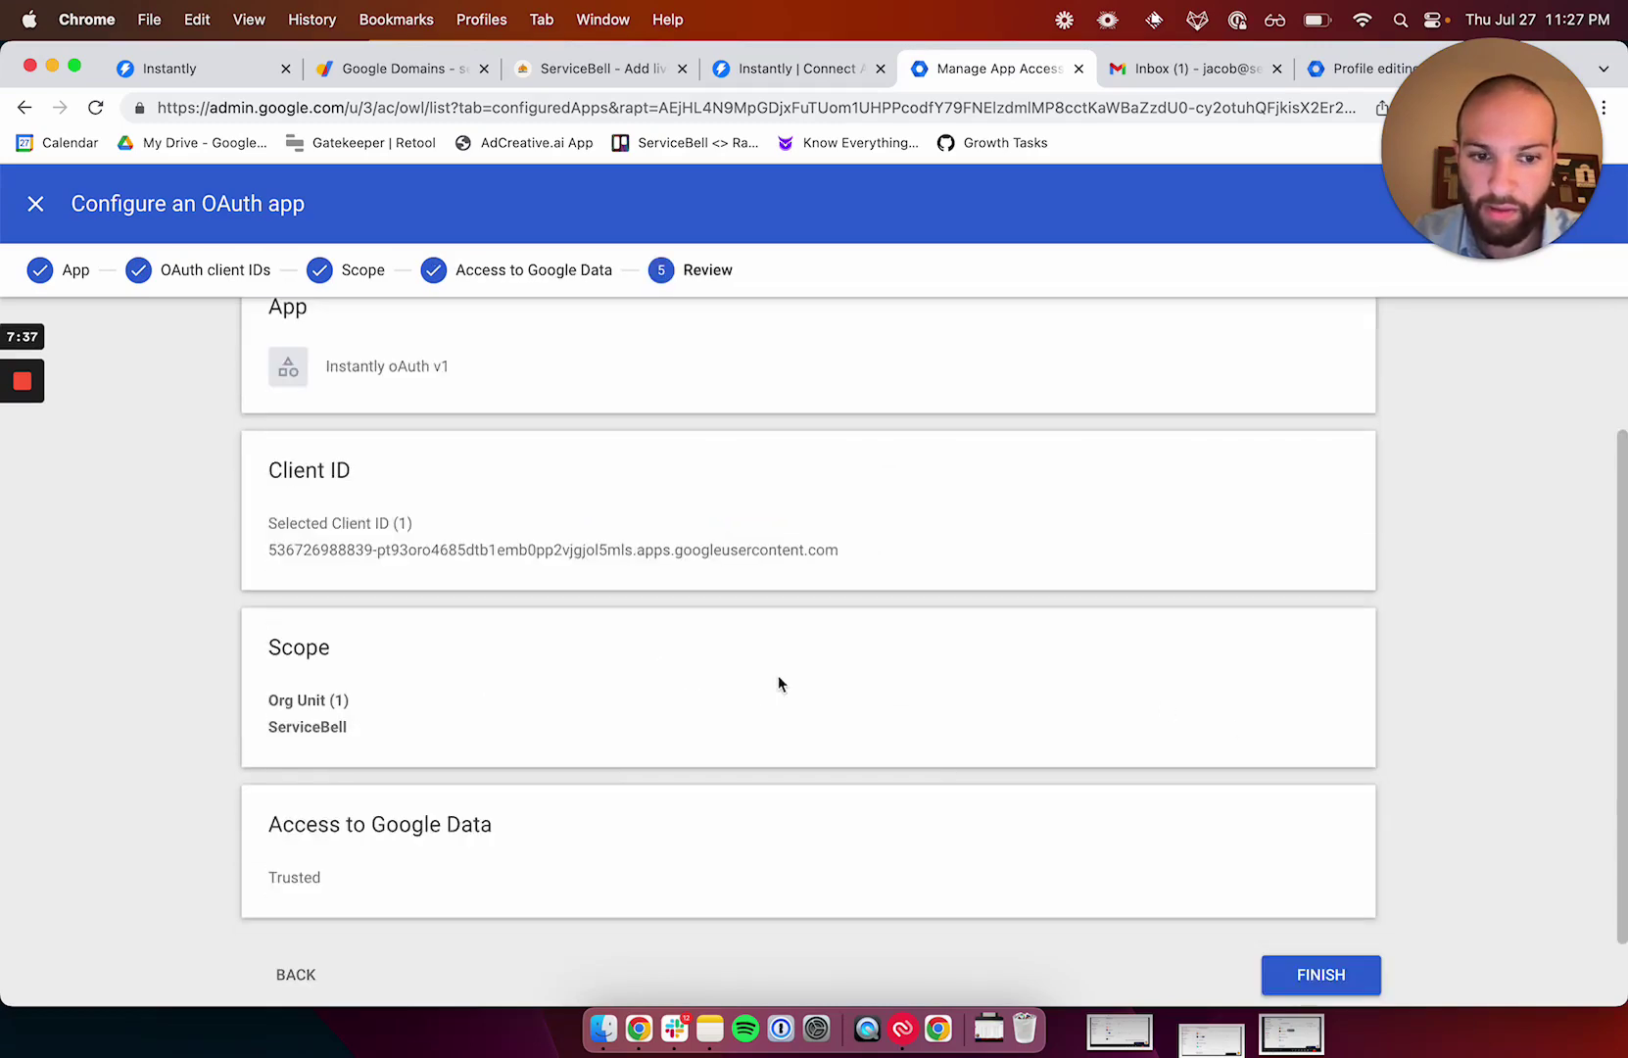
pyautogui.click(1366, 974)
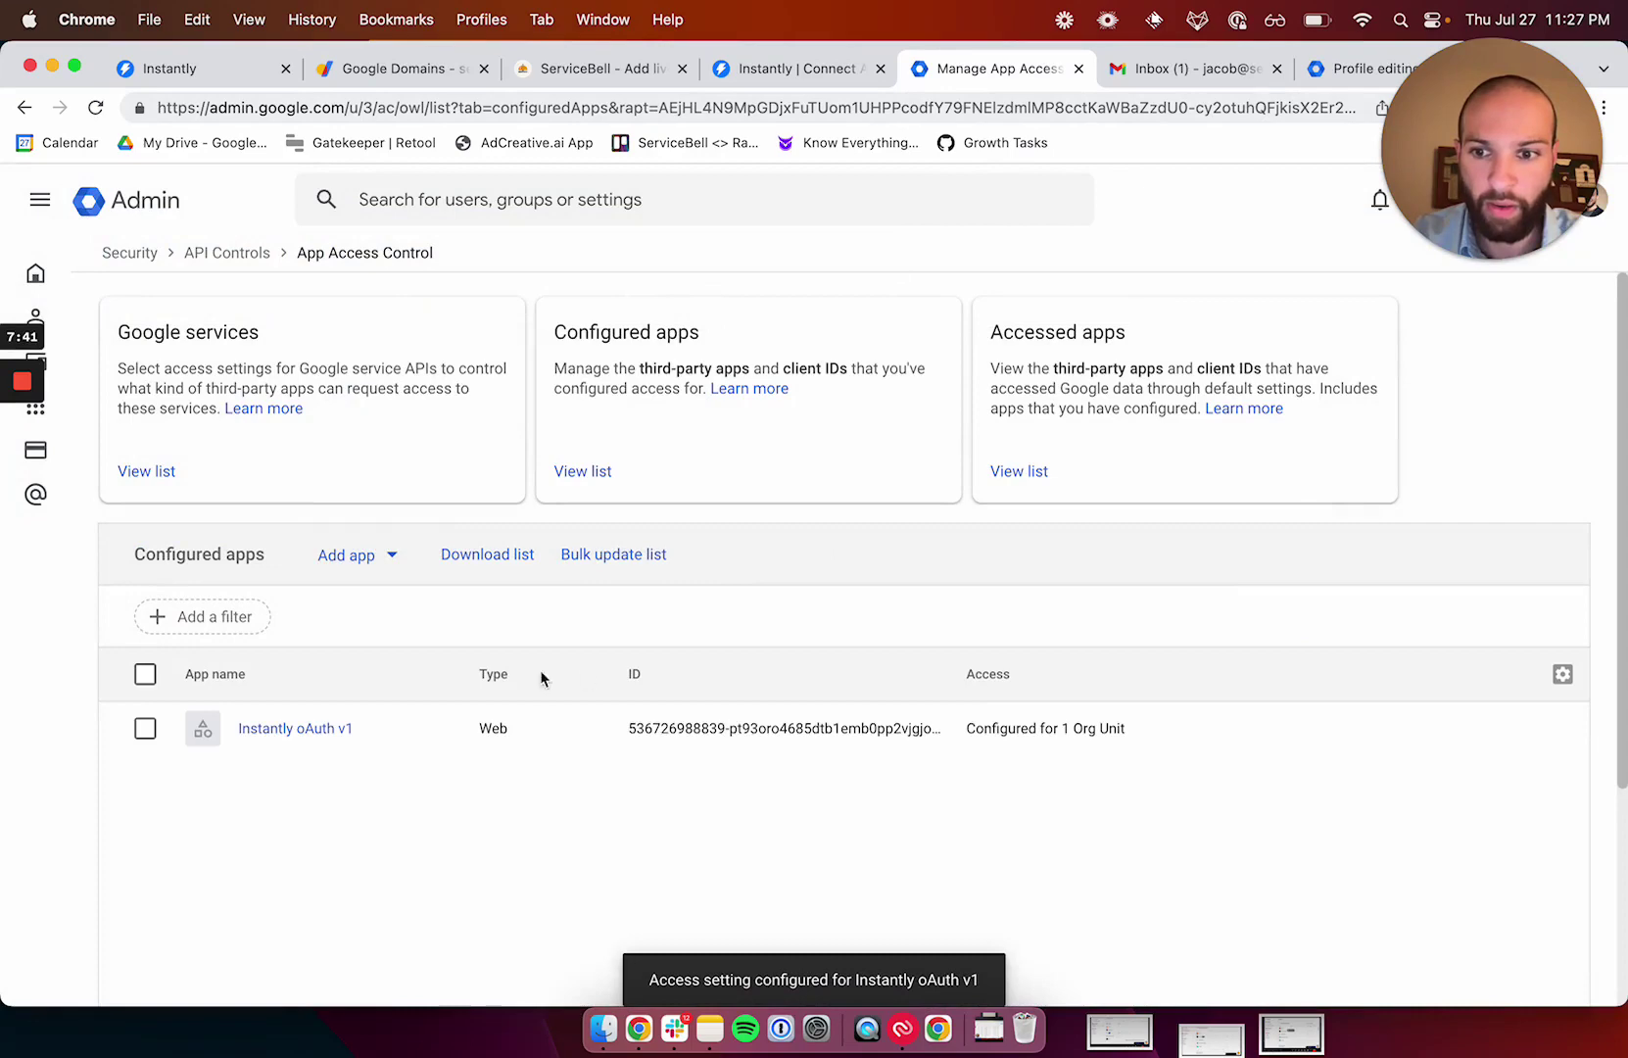
# Sign in with Google as the servicebelloutgoing.com account and allow Instantly access to the mailbox.
pyautogui.click(795, 70)
pyautogui.click(862, 940)
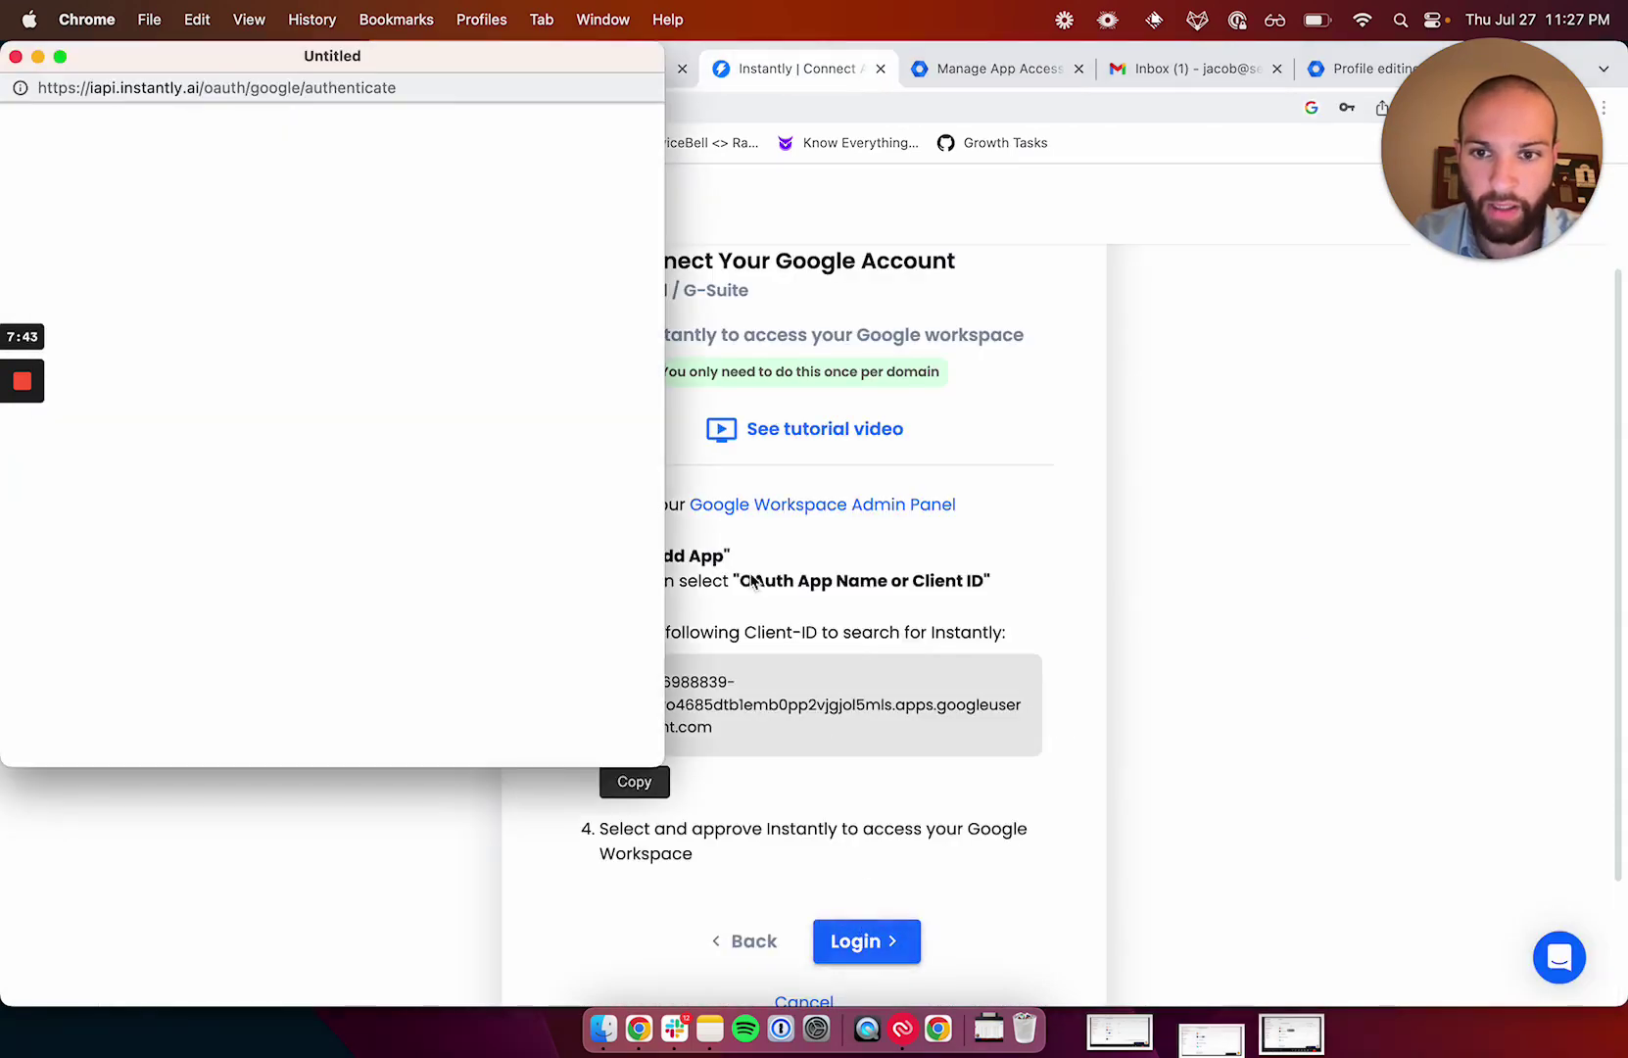
pyautogui.click(389, 482)
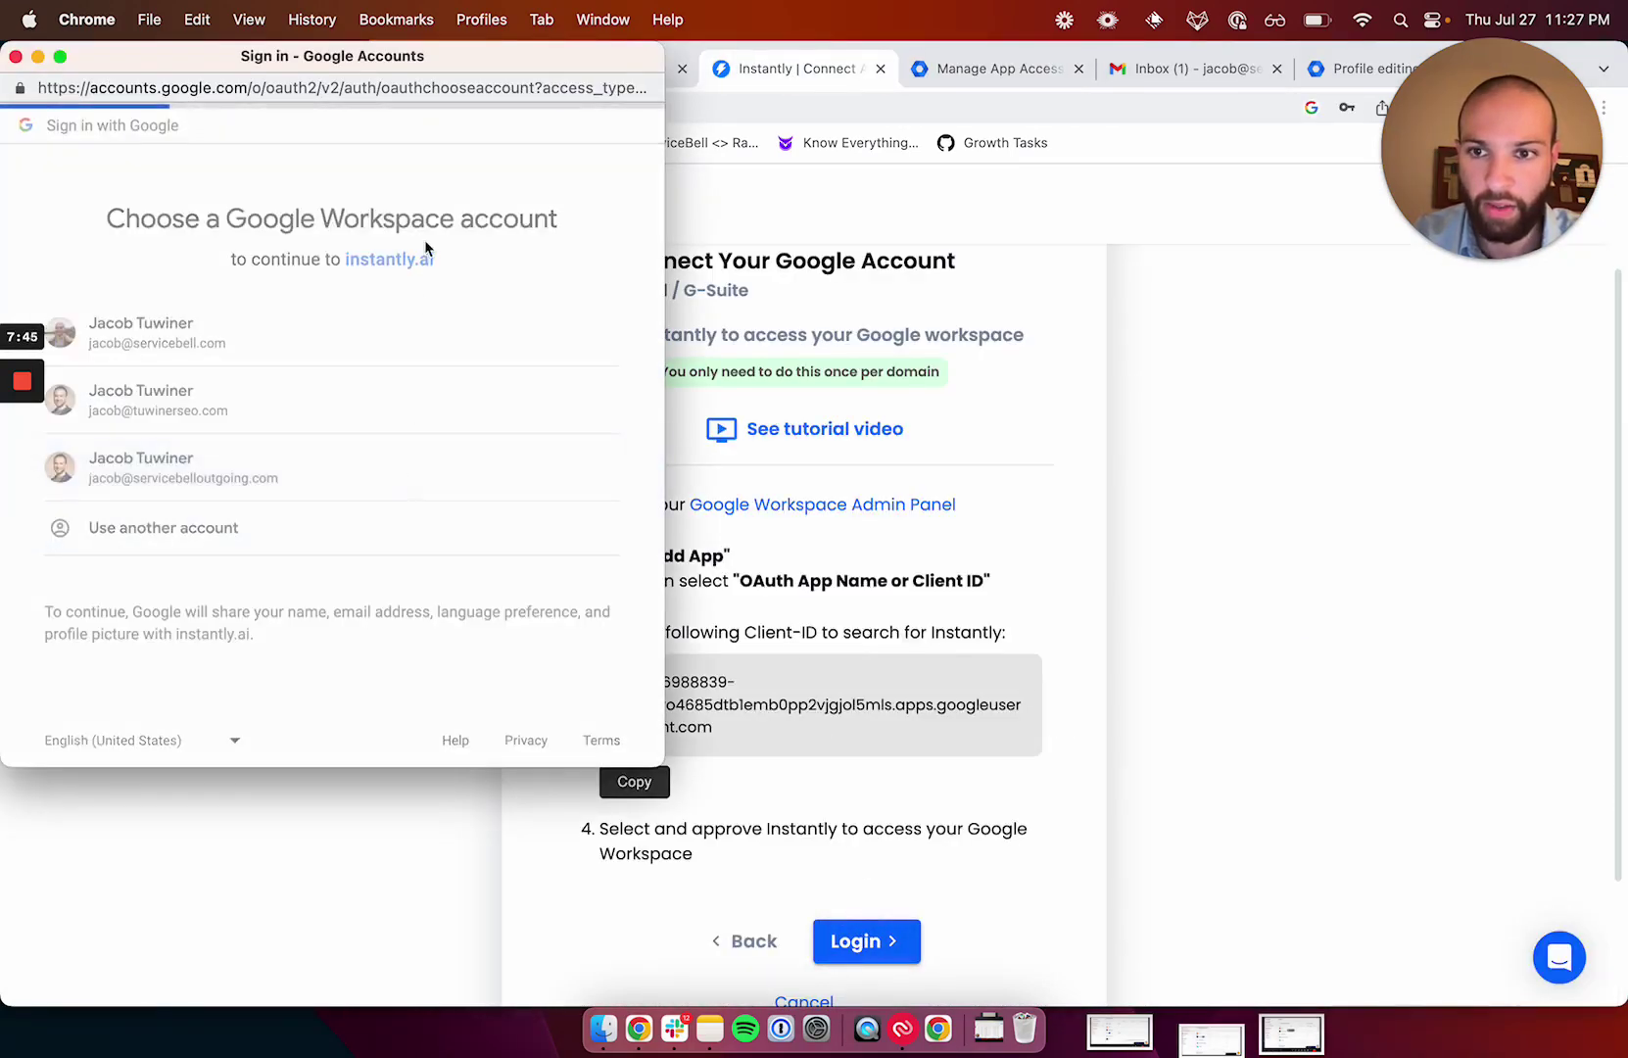
pyautogui.click(432, 683)
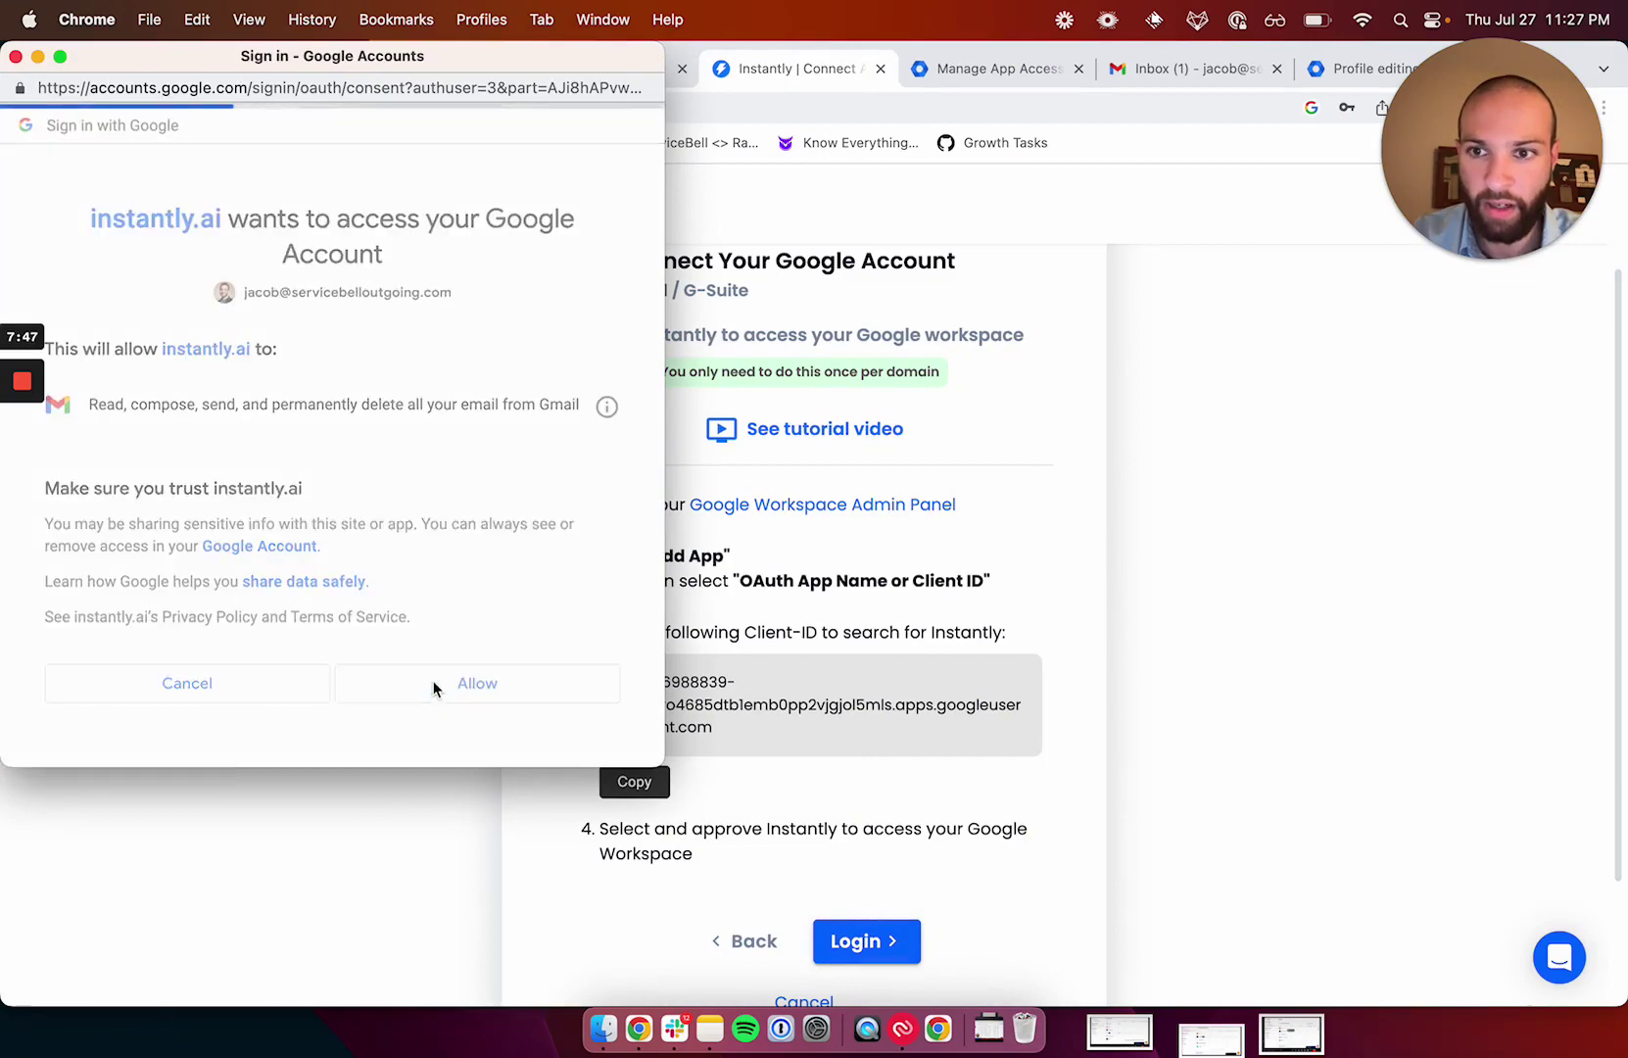
pyautogui.scroll(-5, 646, 539)
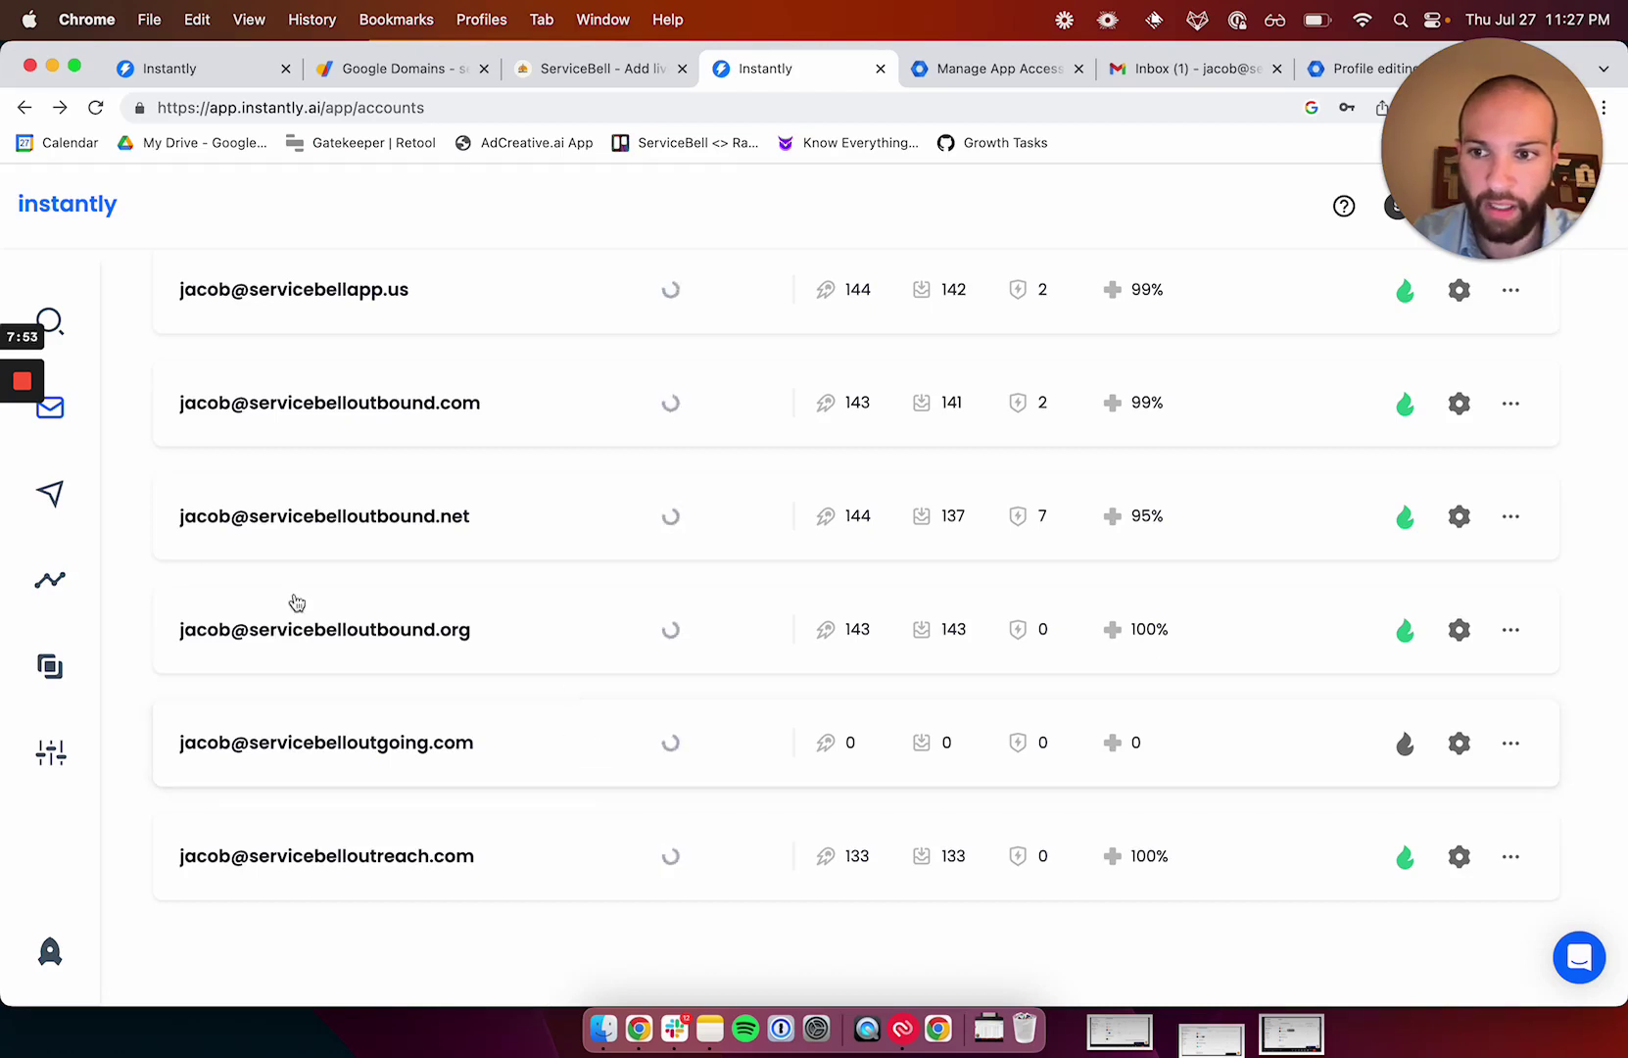
pyautogui.click(77, 485)
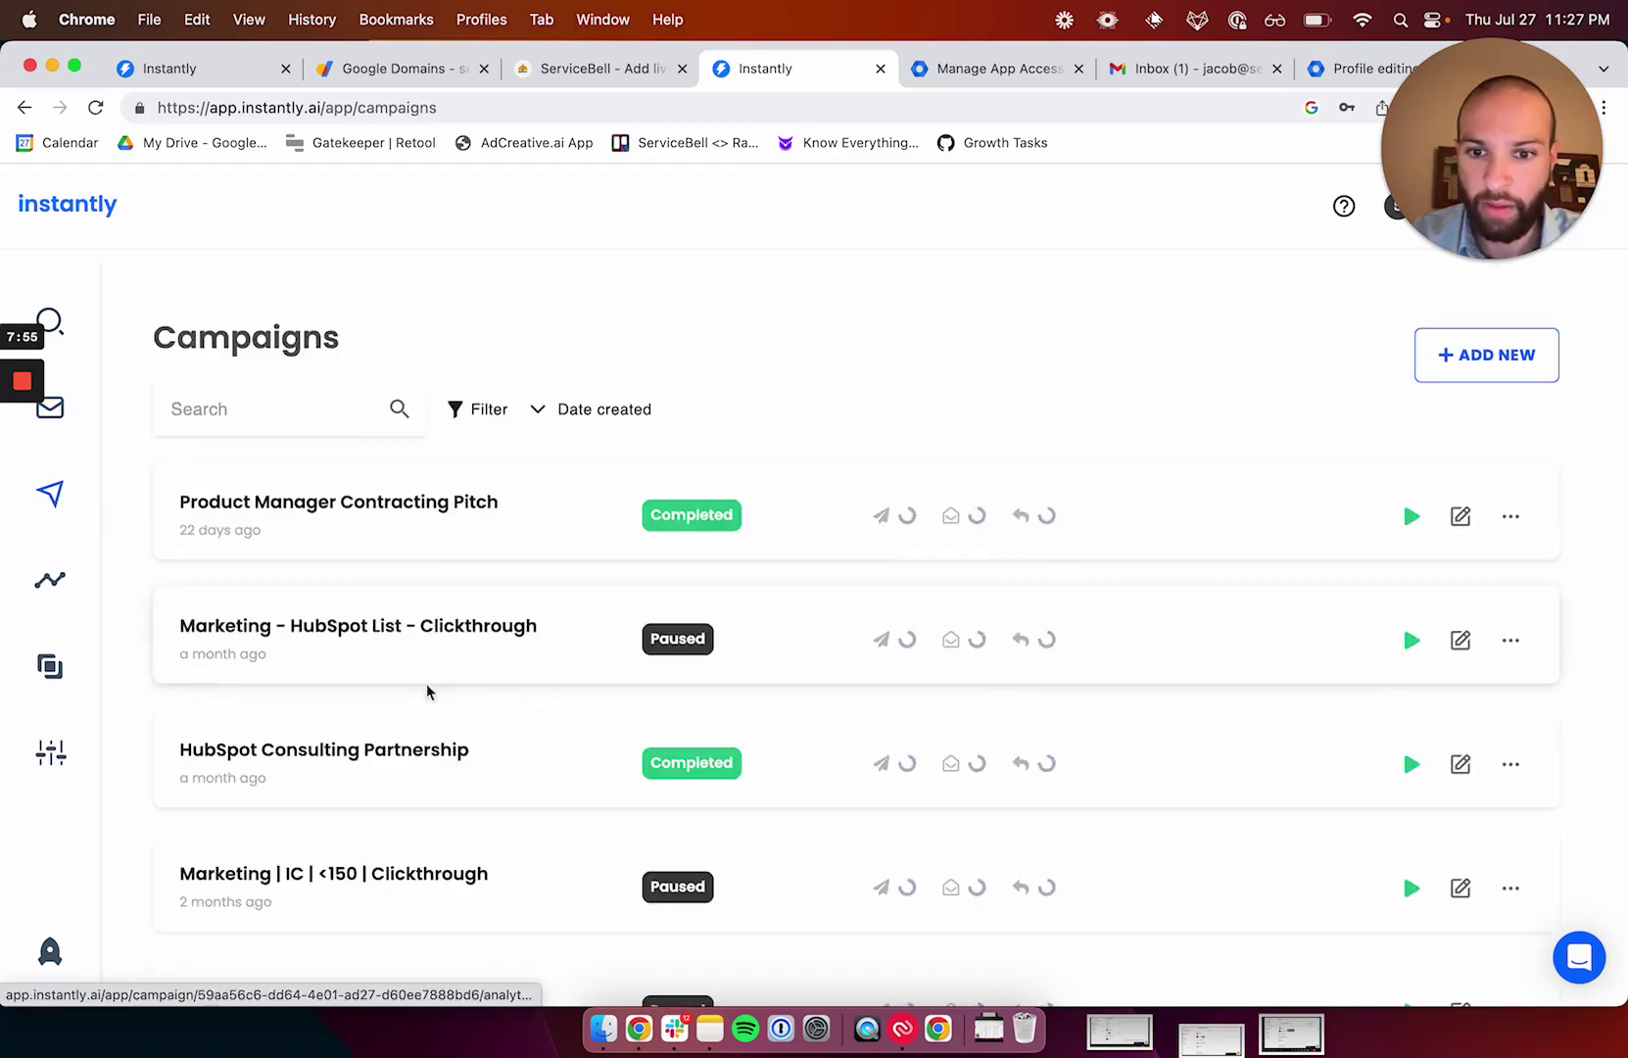
pyautogui.click(429, 751)
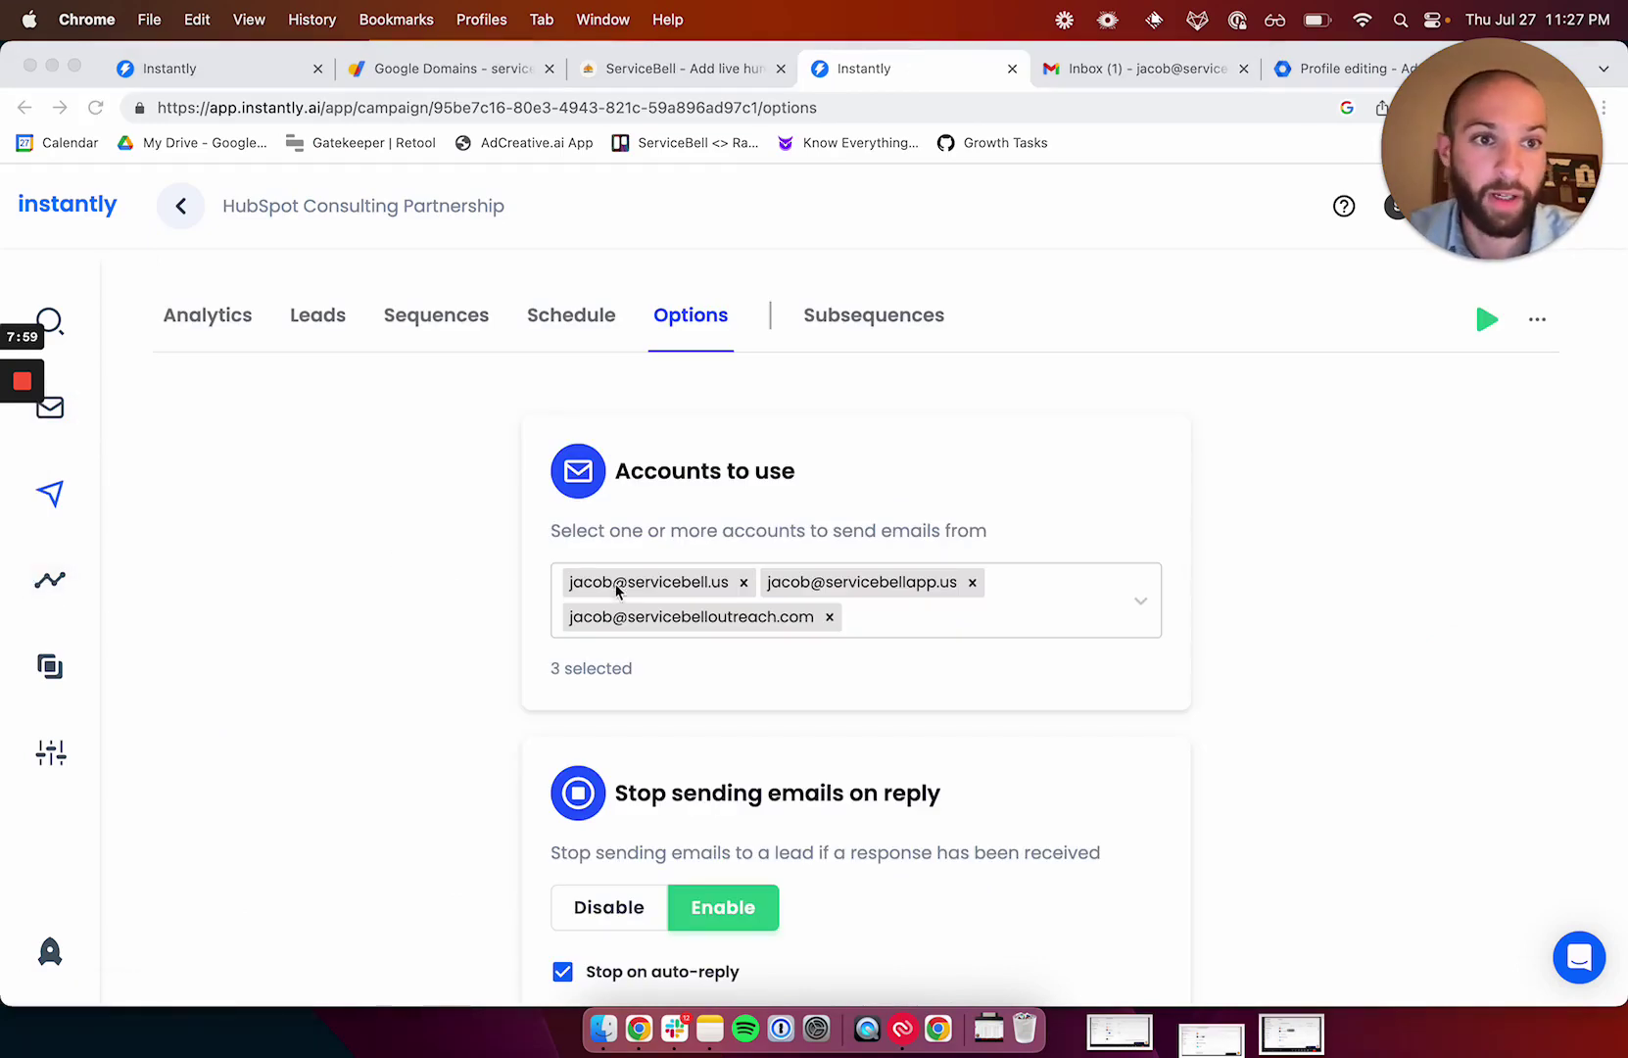
pyautogui.click(946, 625)
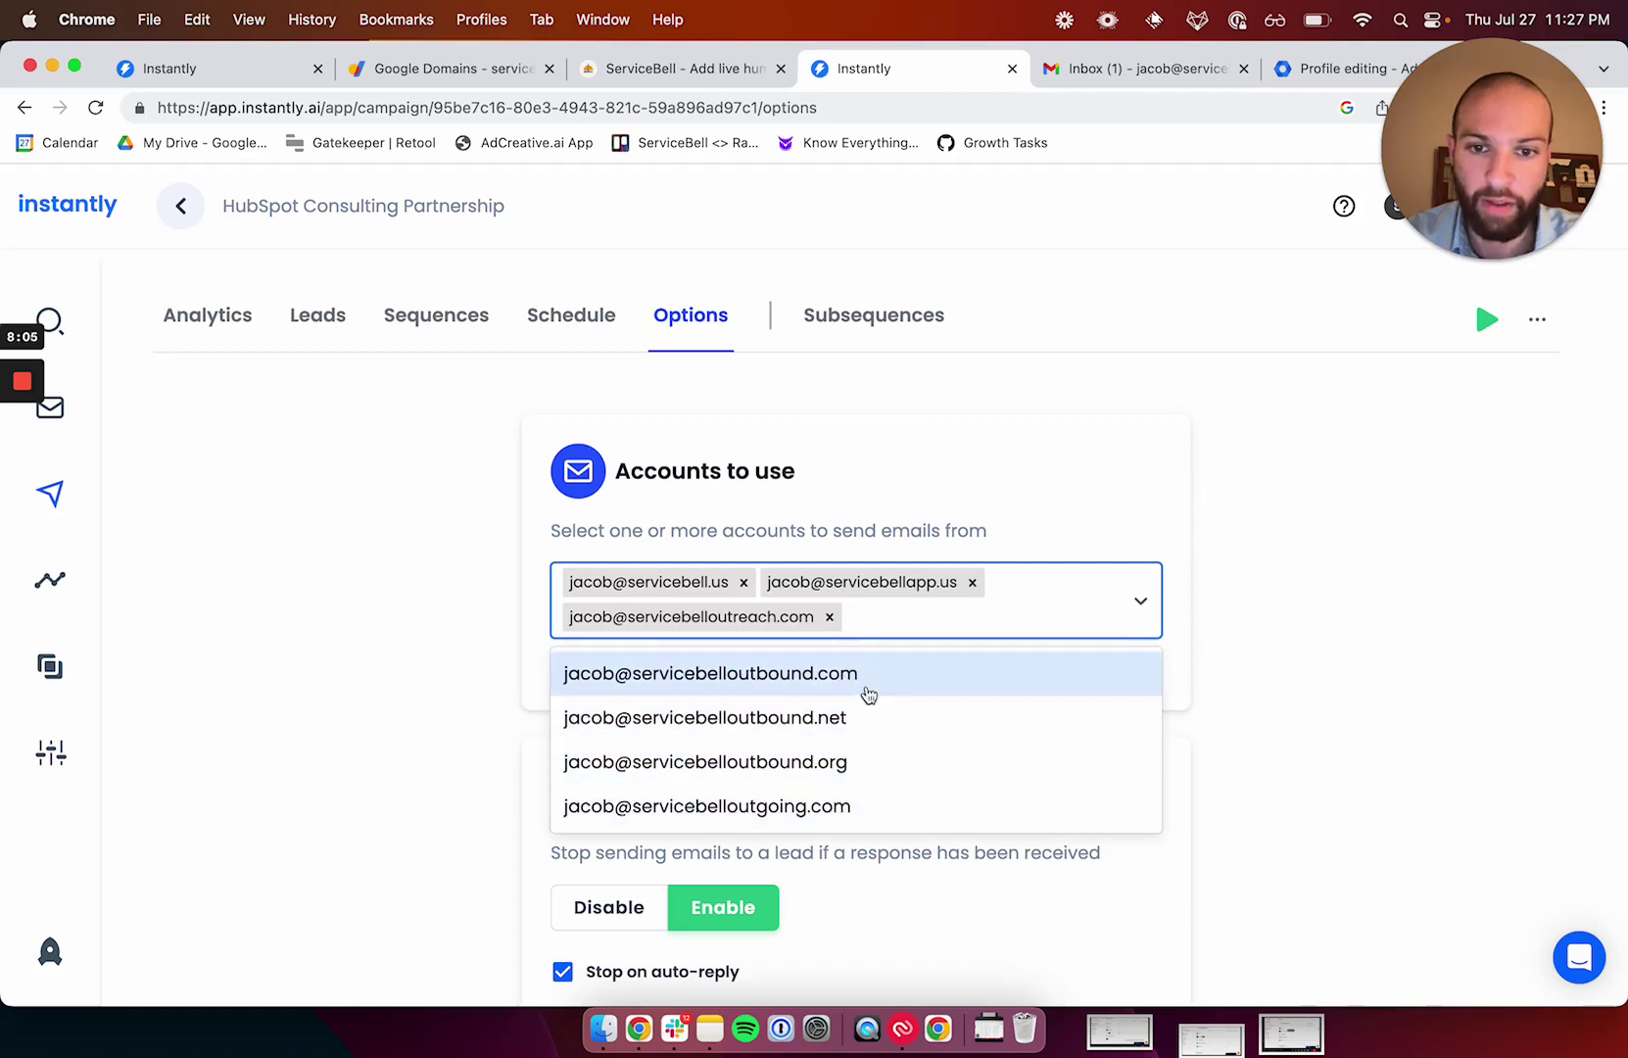
pyautogui.click(921, 483)
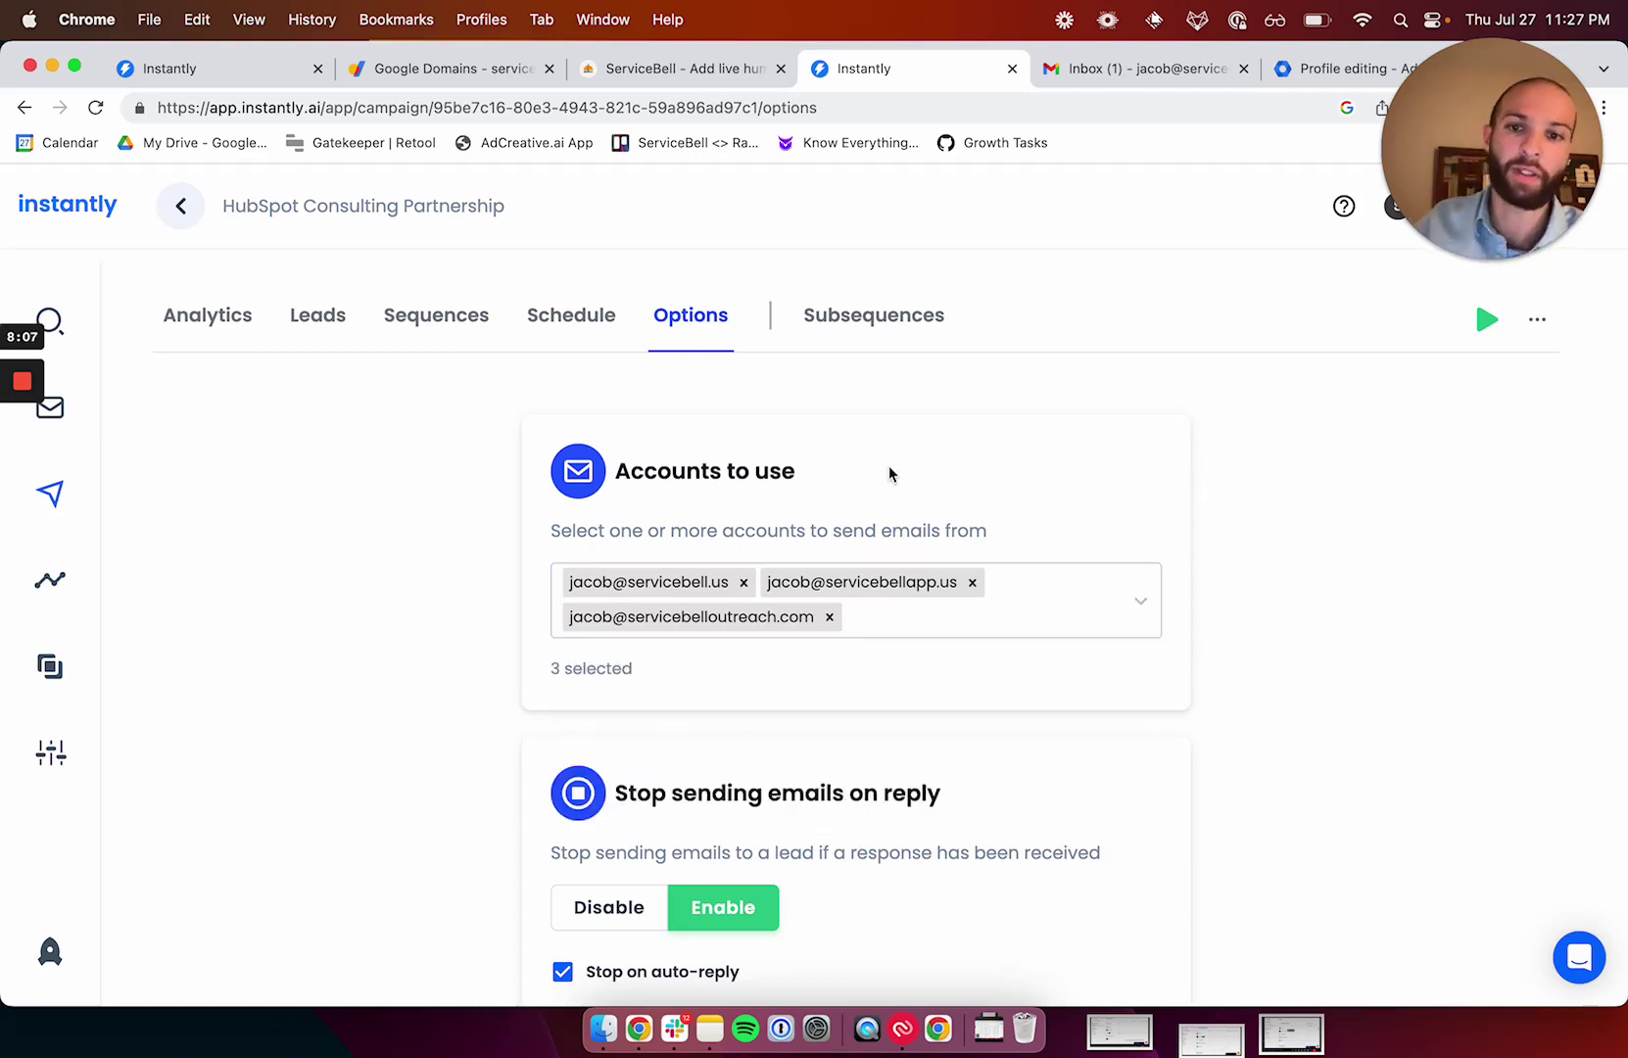
pyautogui.click(50, 407)
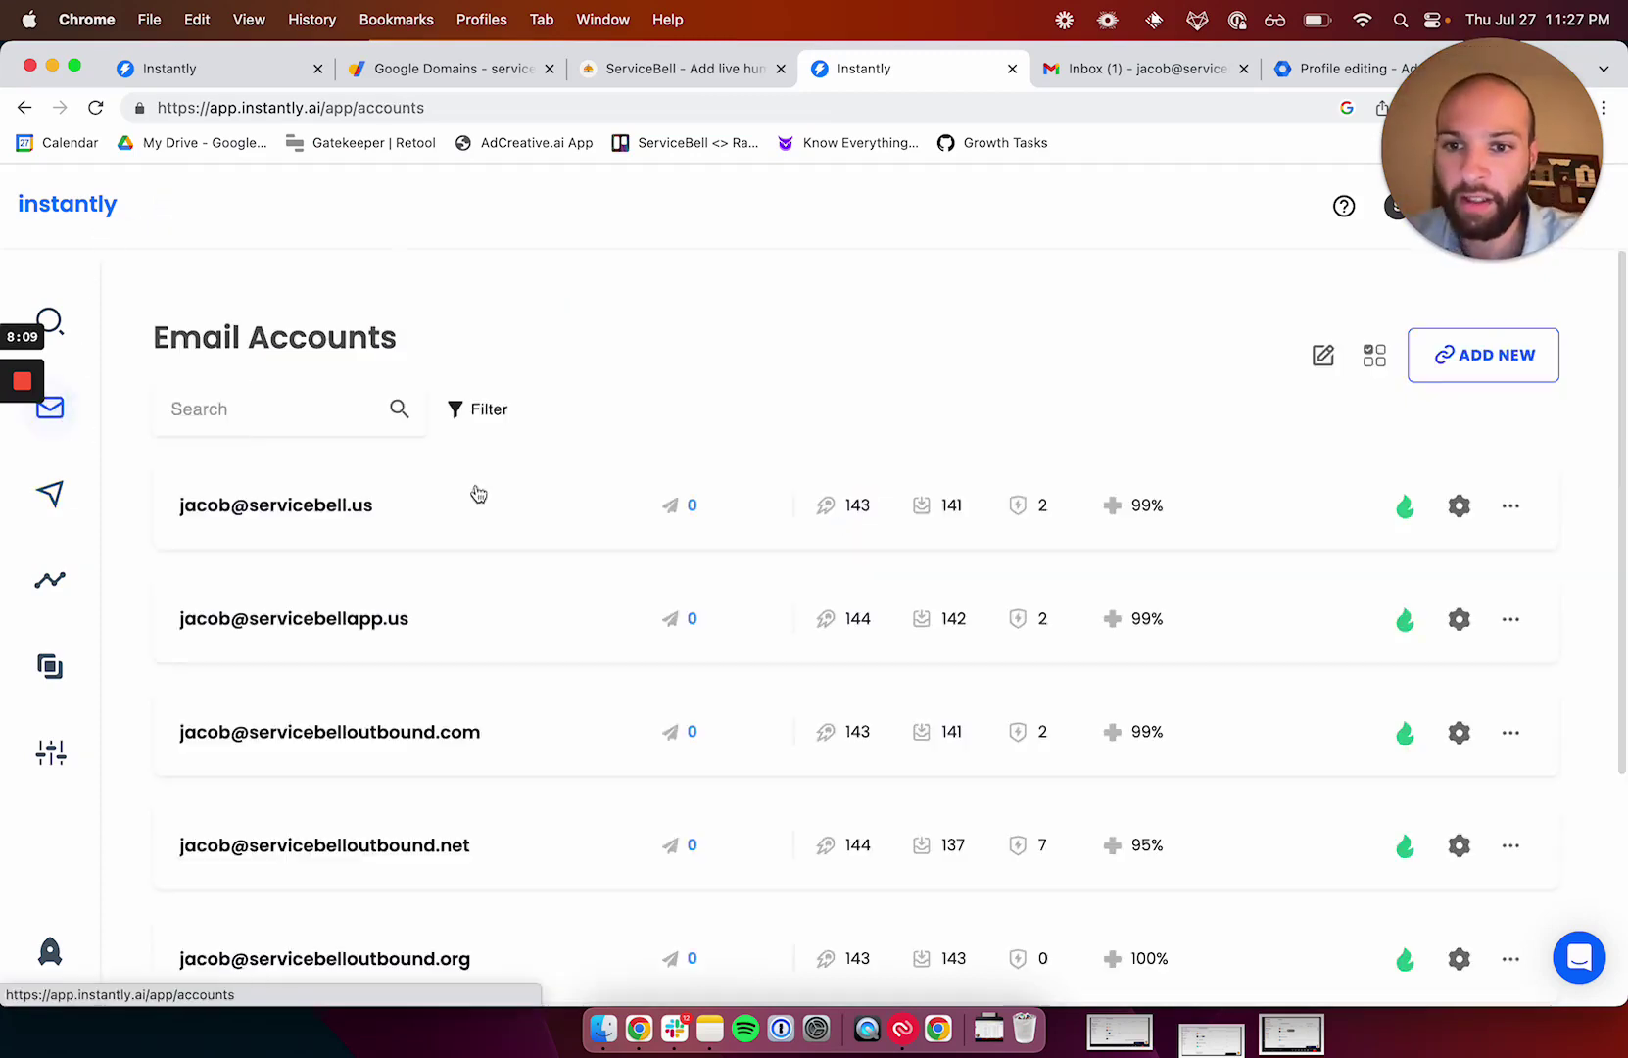
pyautogui.scroll(-2, 581, 534)
pyautogui.scroll(-5, 581, 534)
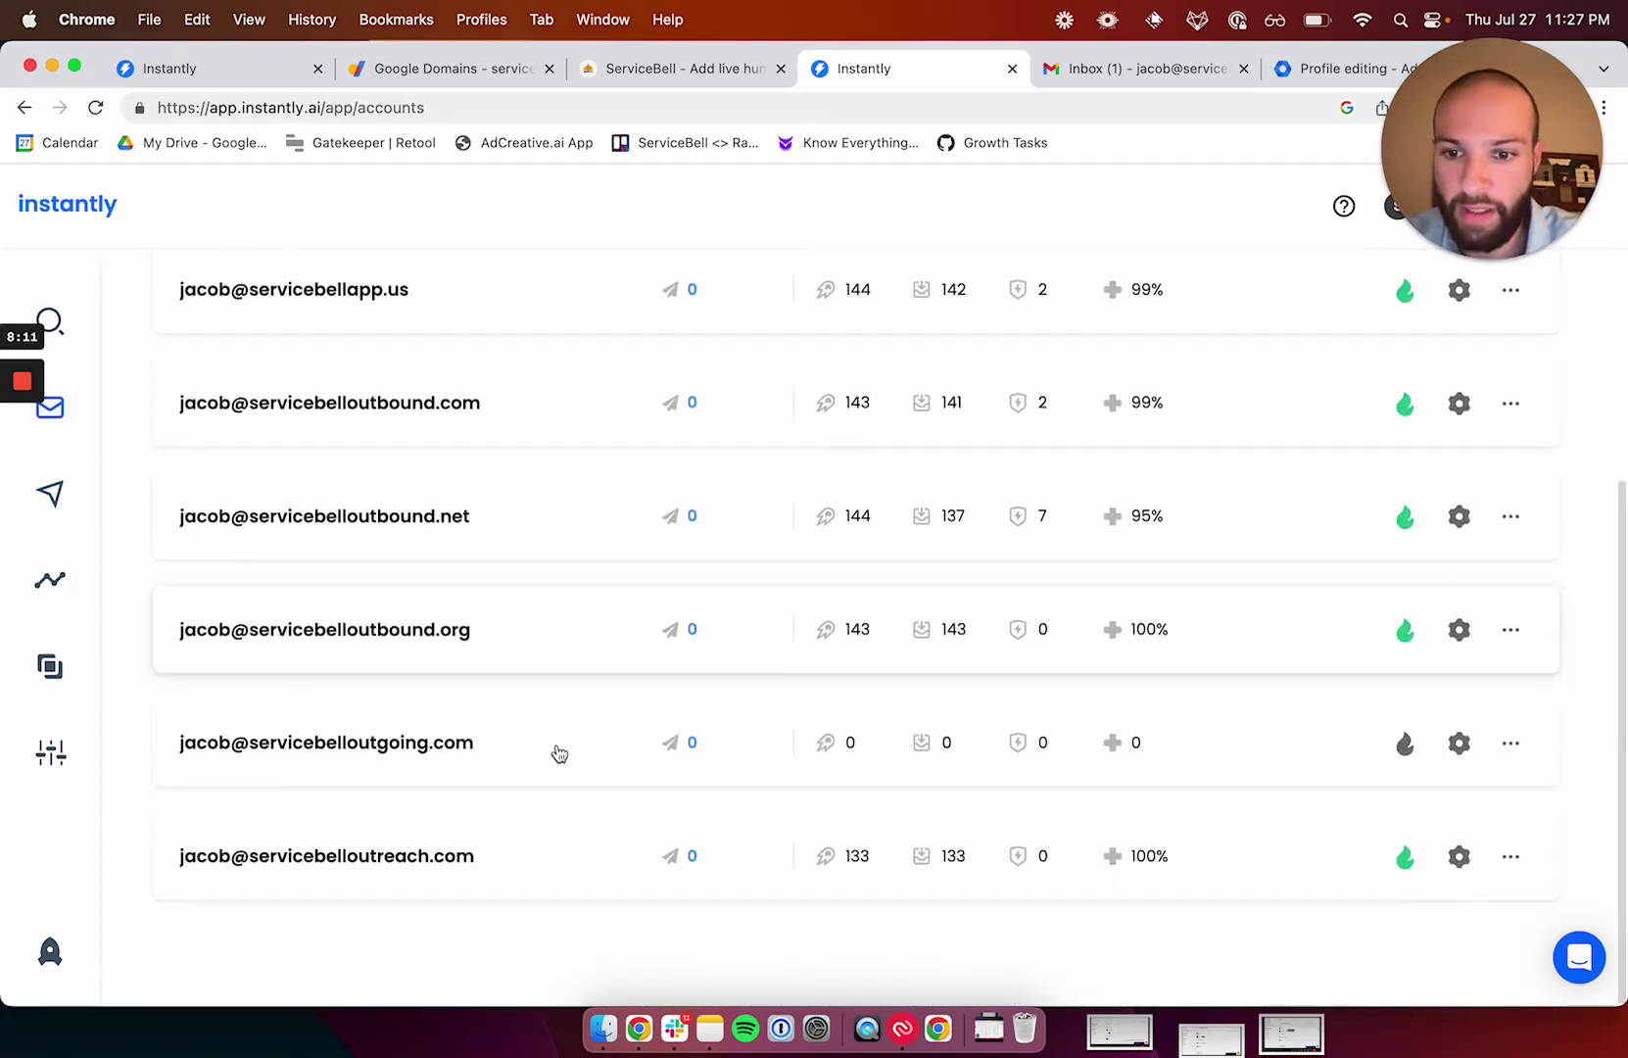
pyautogui.scroll(3, 562, 818)
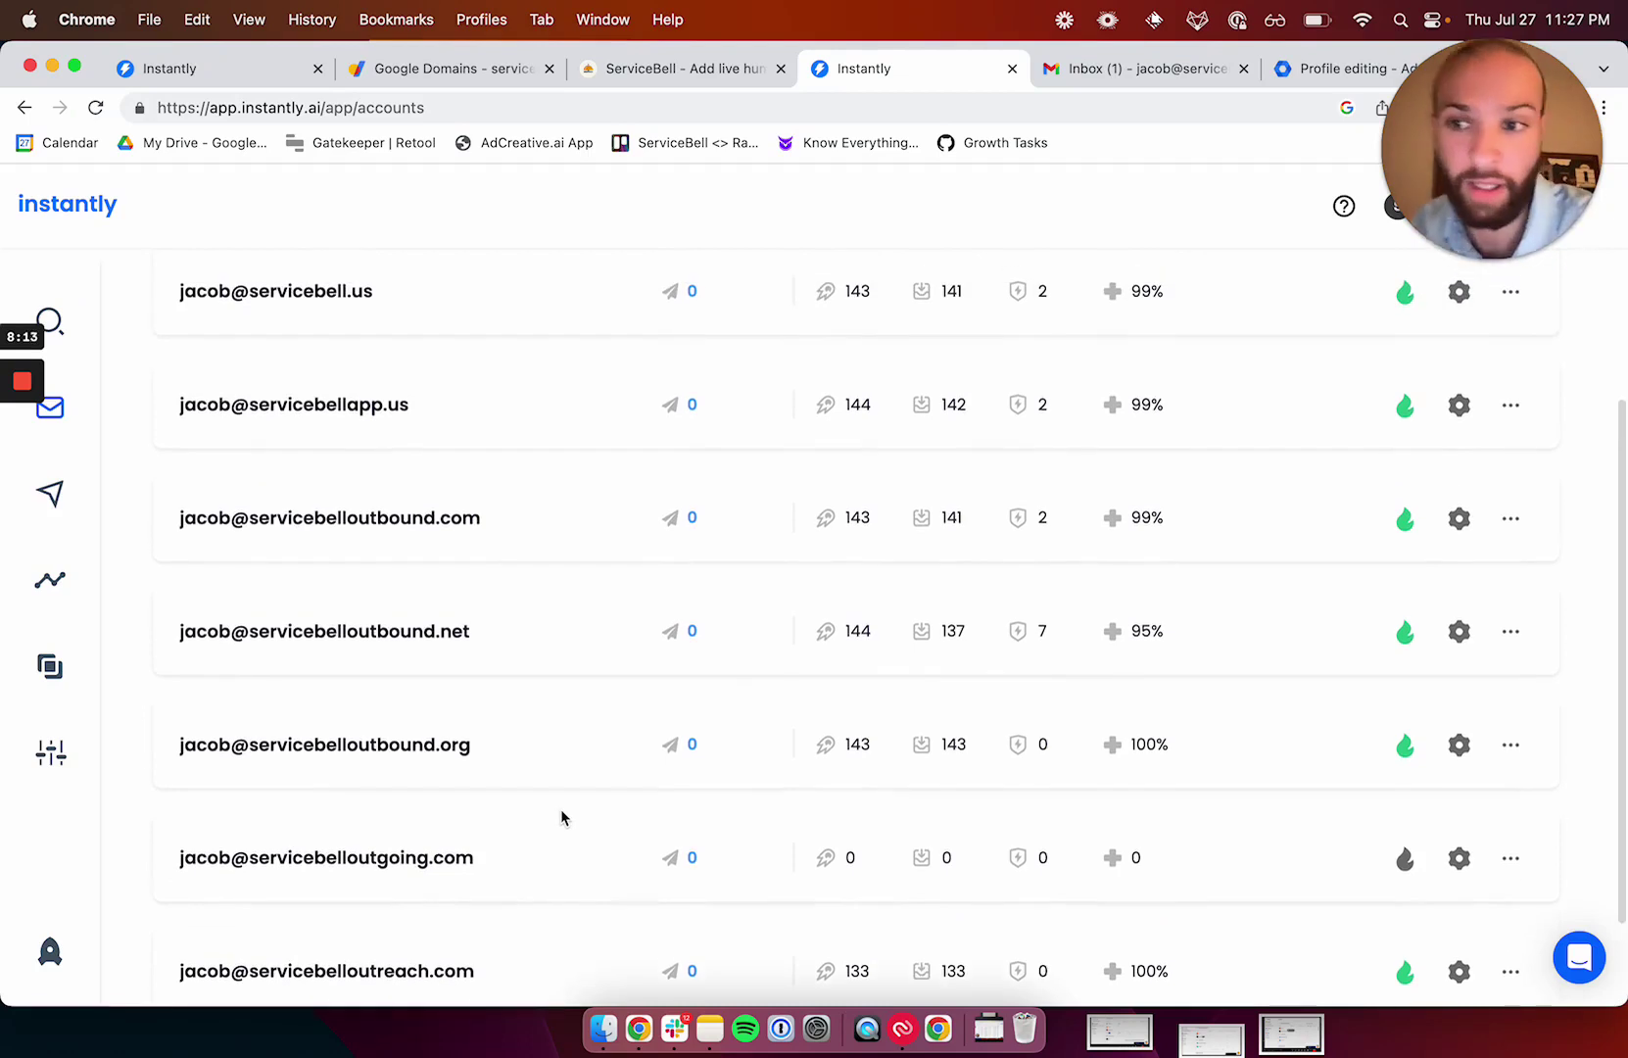